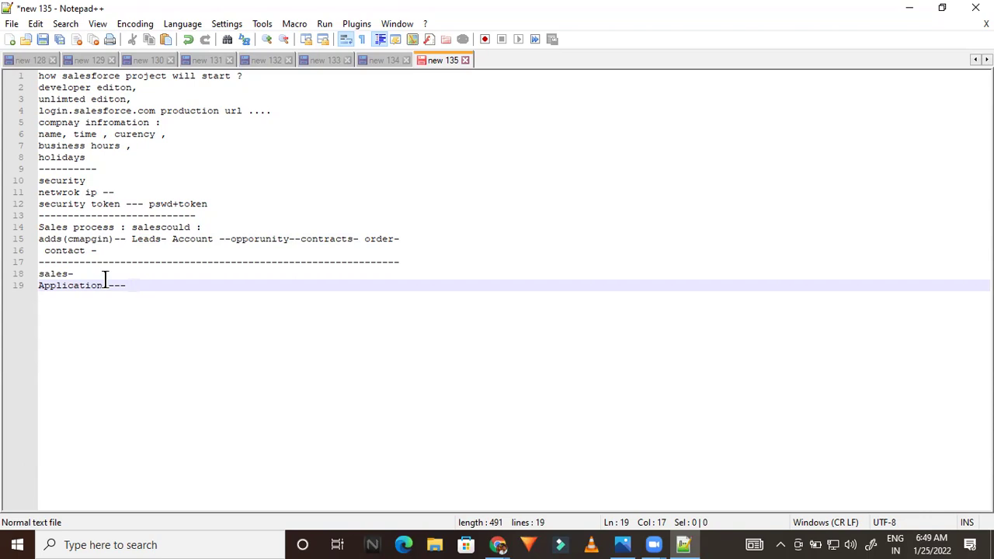
Complete the Application line of the notes with "Combination objects (Tabs)+ tabs" and start a new line below it.
type("Combination ob")
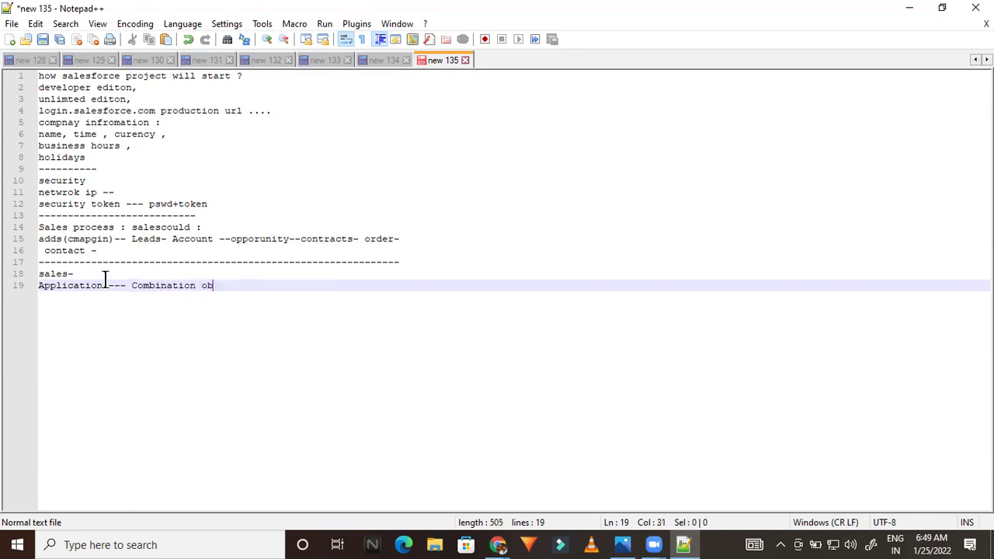
type("jects ")
type("()")
type("Tab")
type("s")
type("+")
type(" pro")
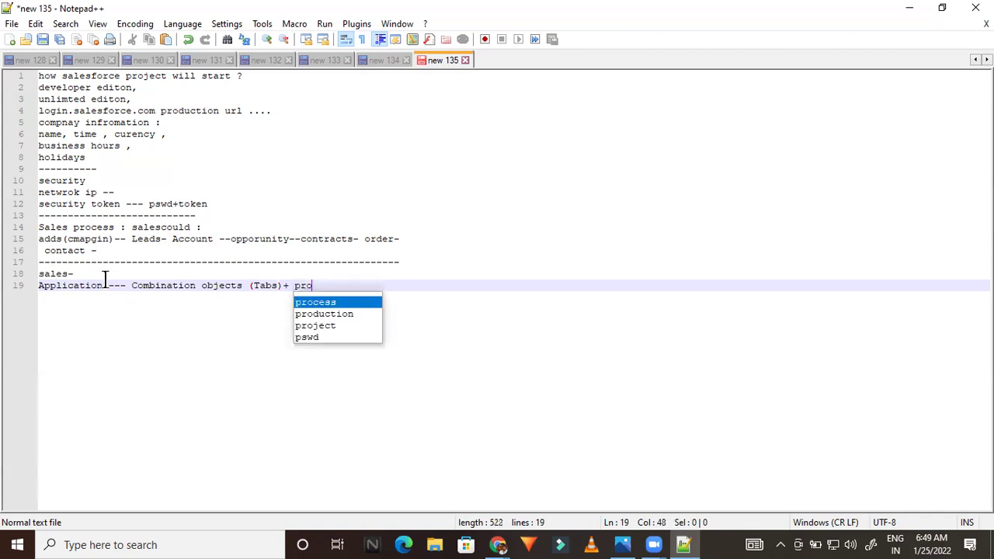
key("BackSpace")
key("BackSpace")
key("BackSpace")
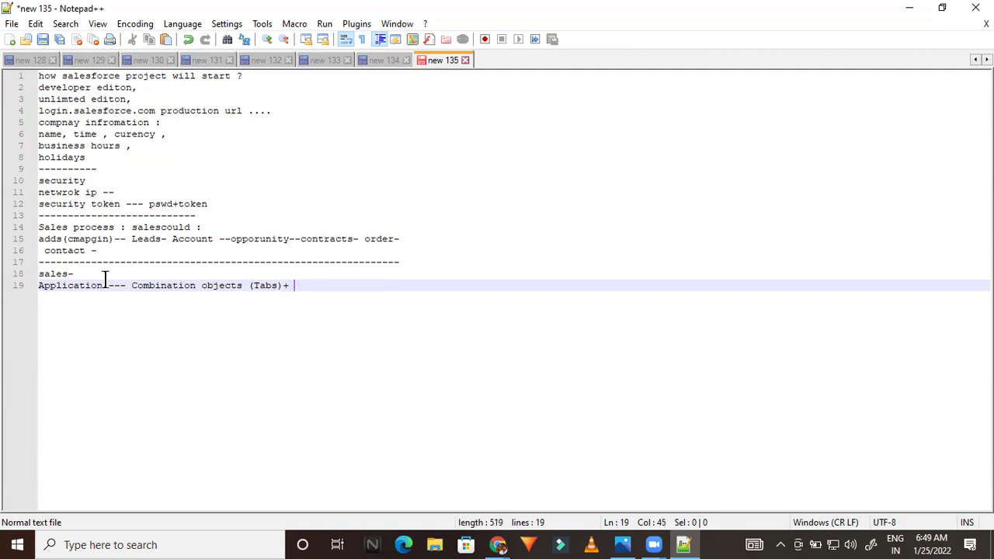
type("Y")
key("BackSpace")
type("tabs")
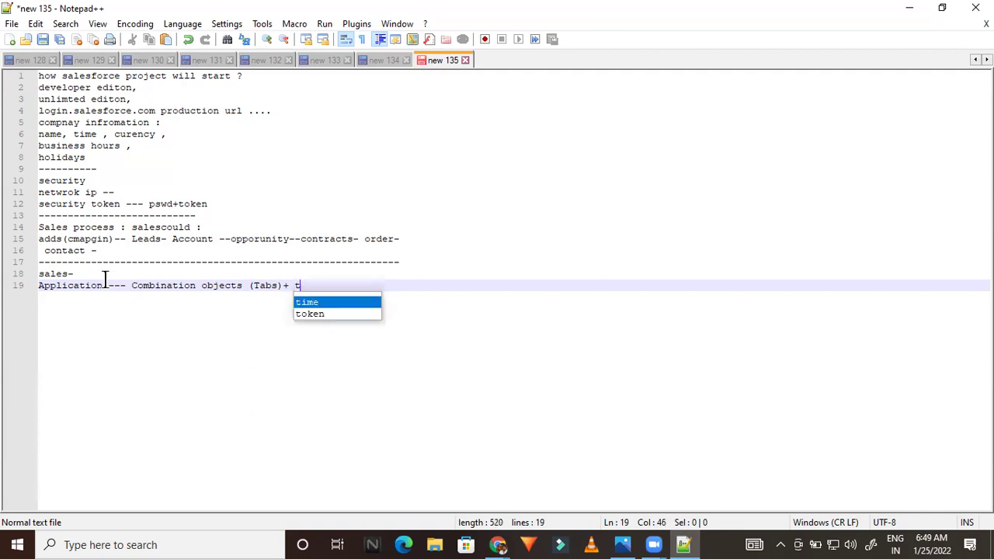
key("Return")
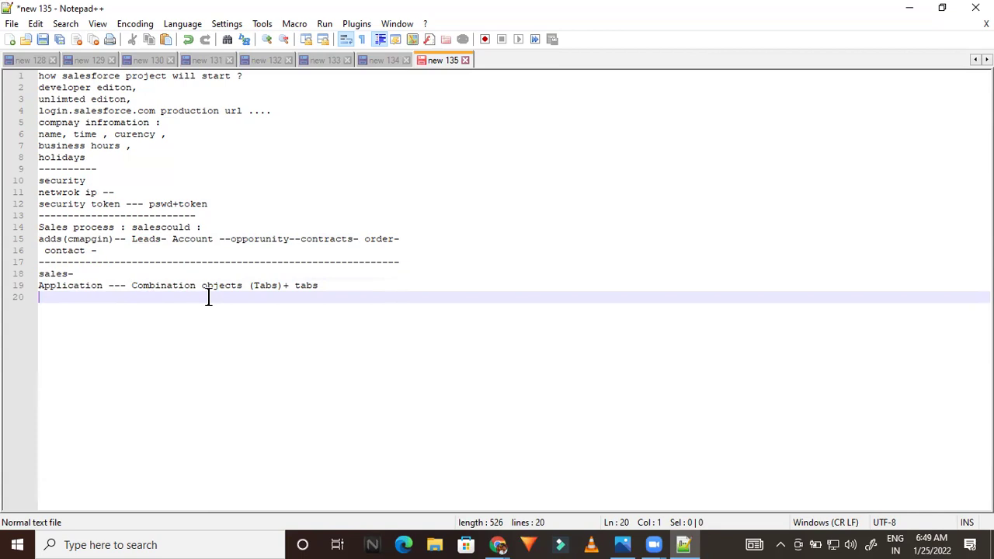
double_click(146, 239)
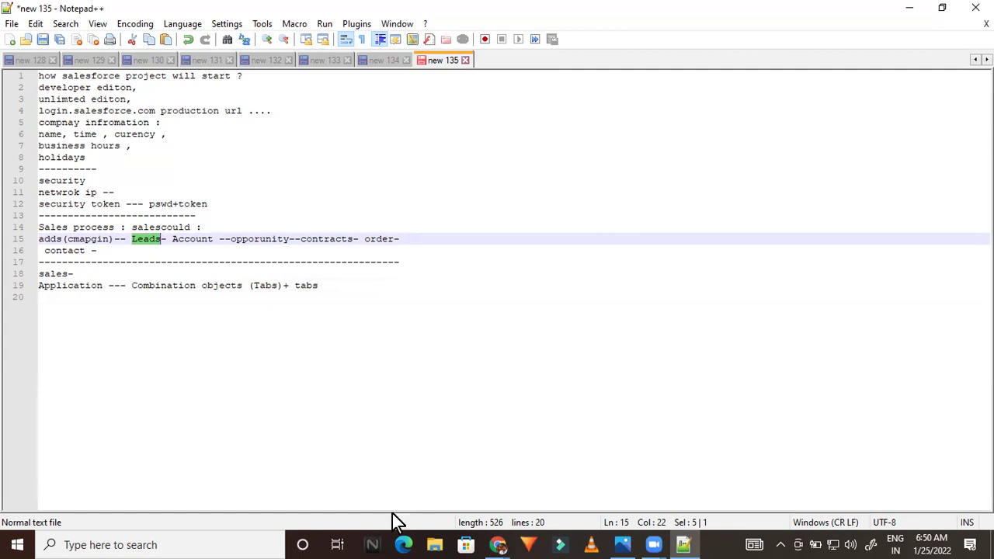
mouse_move(499, 539)
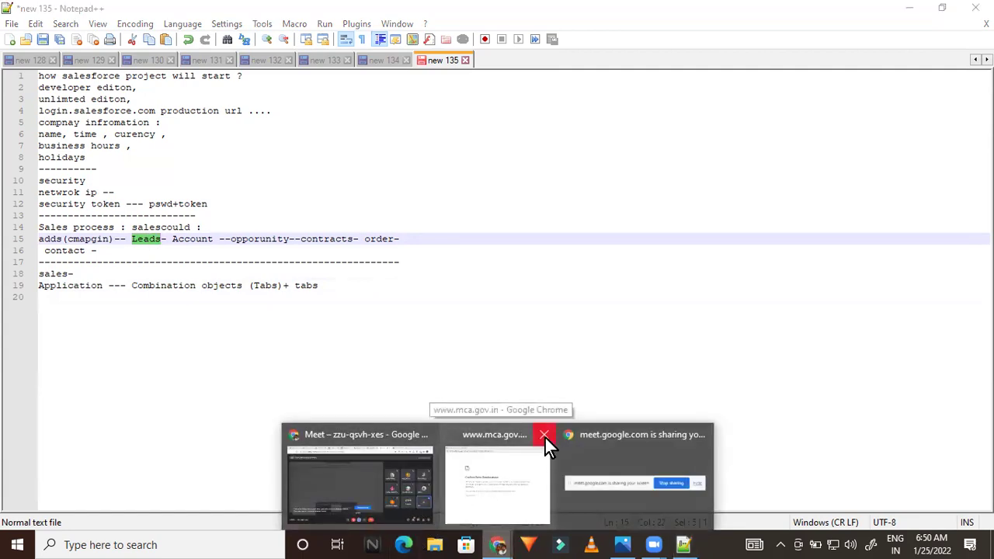
left_click(545, 438)
left_click(428, 467)
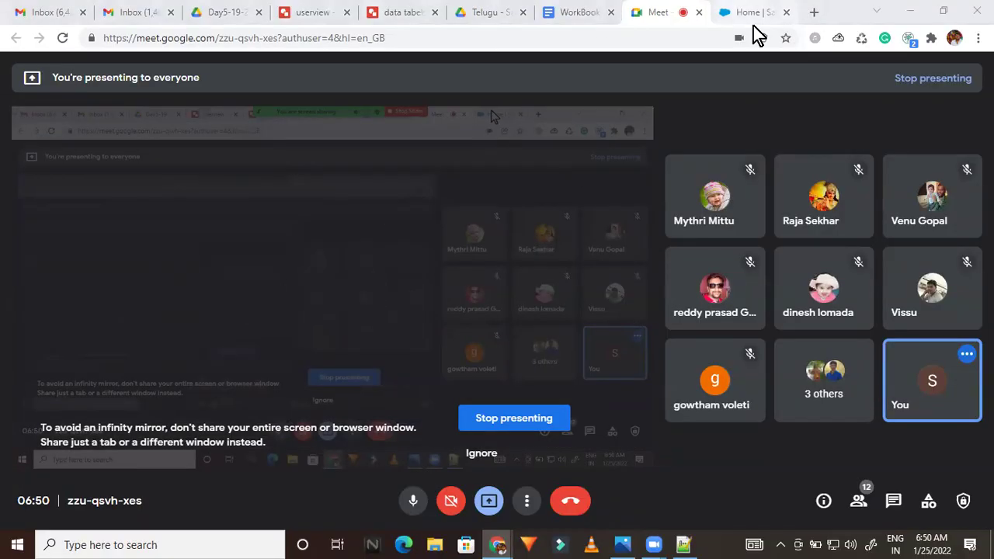
left_click(752, 19)
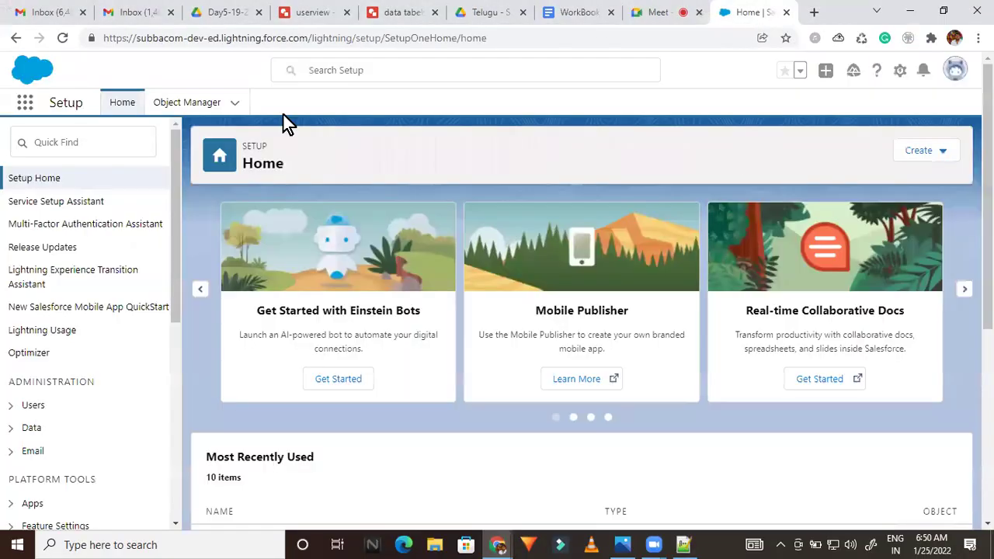
Search the Salesforce apps for "sales" and open the Sales app.
left_click(25, 104)
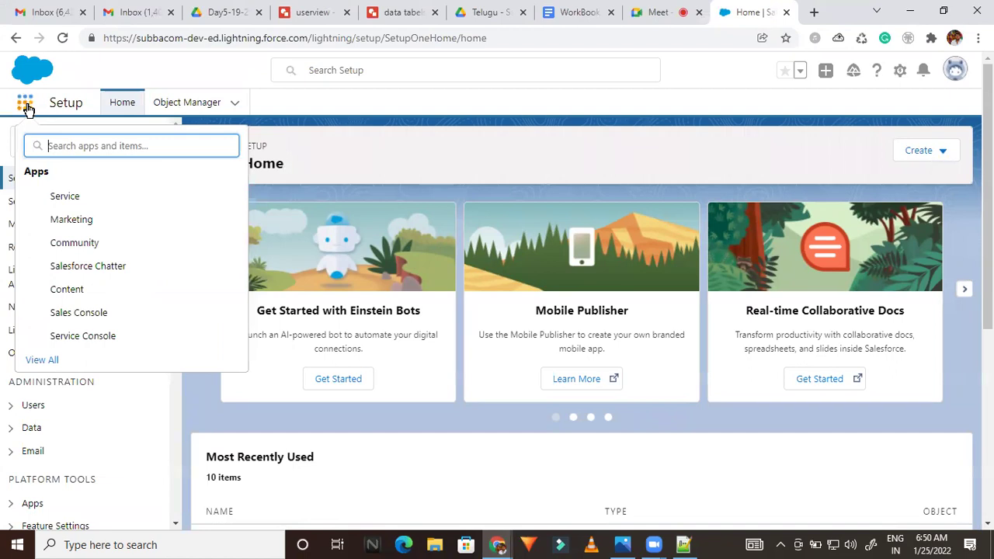
type("sales")
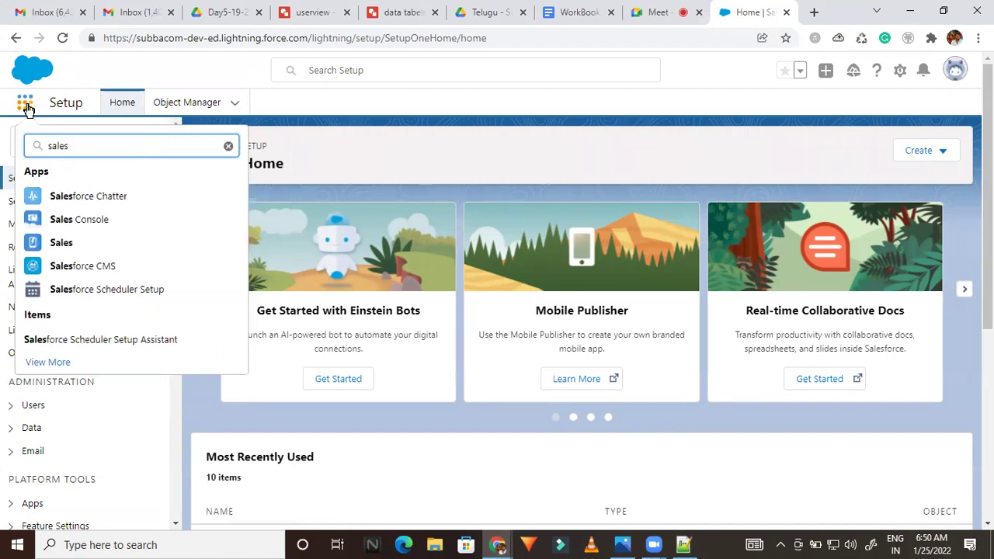
left_click(56, 247)
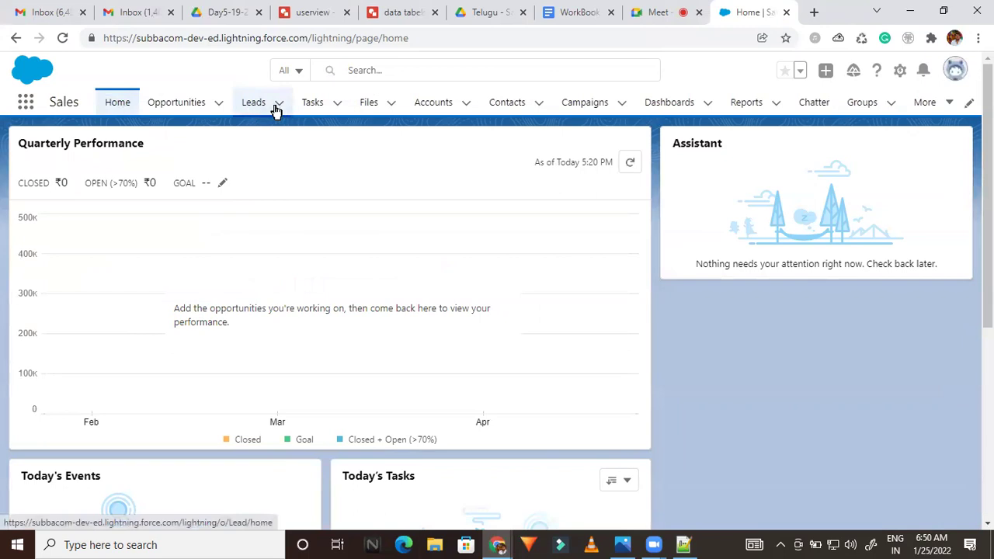
left_click(501, 105)
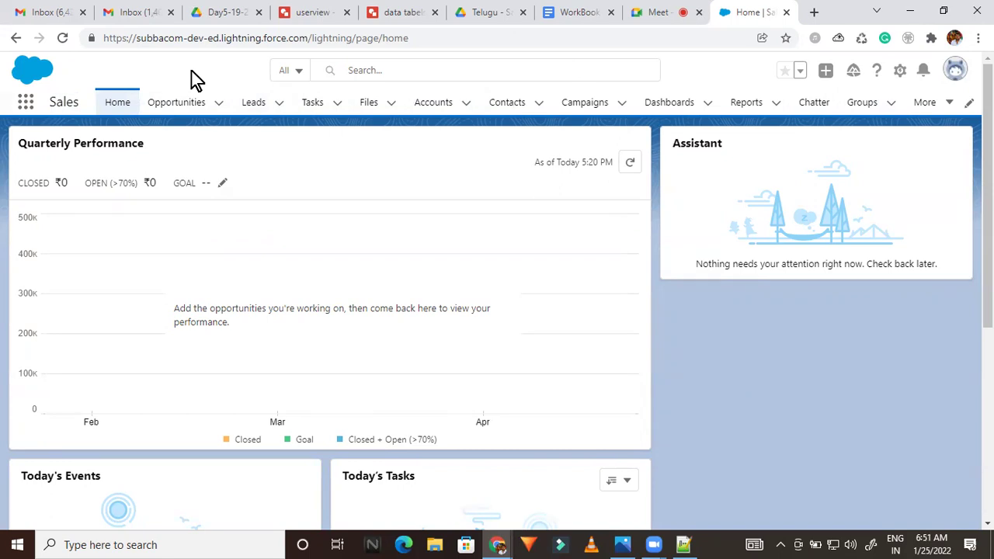
Switch back to Notepad++ and add the line "Objetcs --- database table", leaving one blank line below the Application line.
left_click(683, 544)
left_click(338, 287)
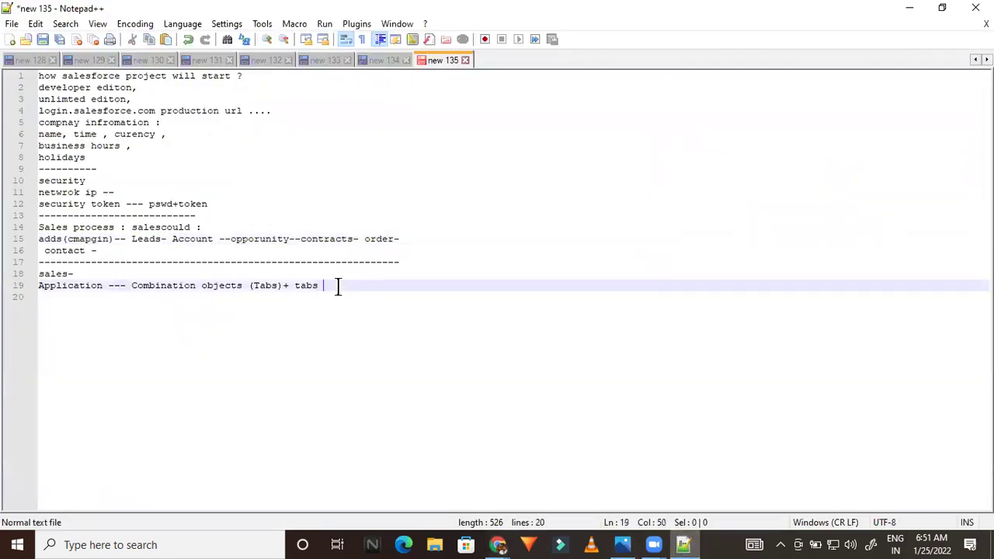
key("Return")
key("Return")
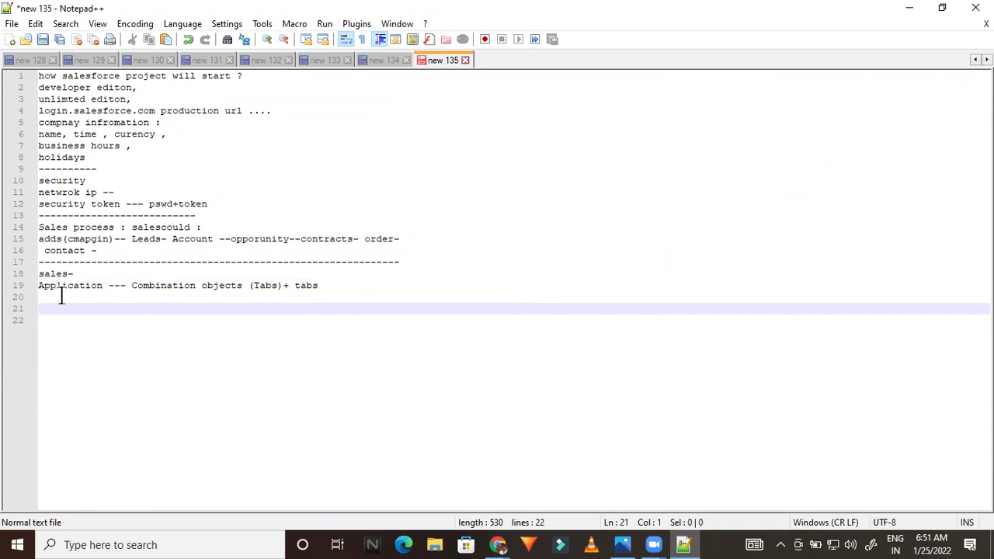
type("Objetcs --- database table")
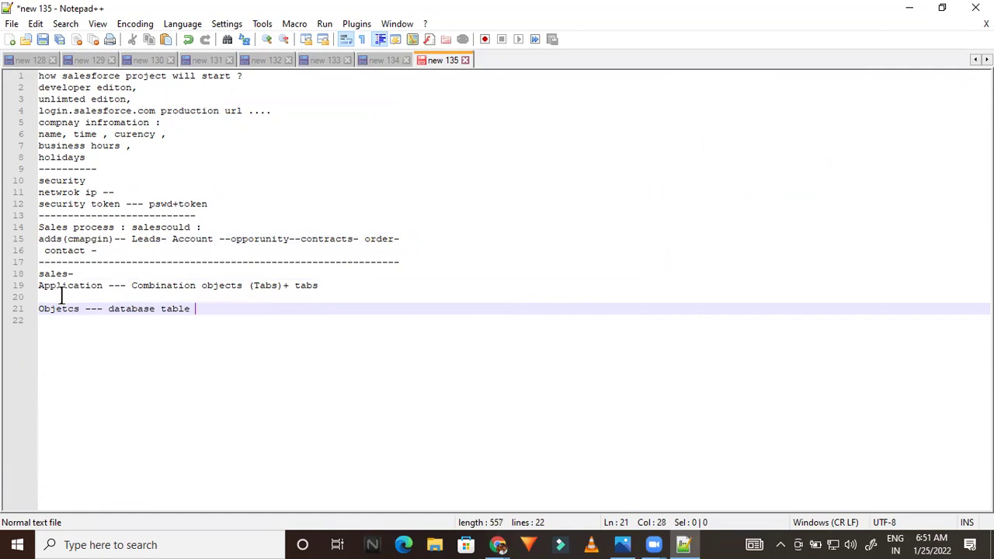
Add the line "MVC- tab" to the notes, leaving one blank line below the database table line.
key("Return")
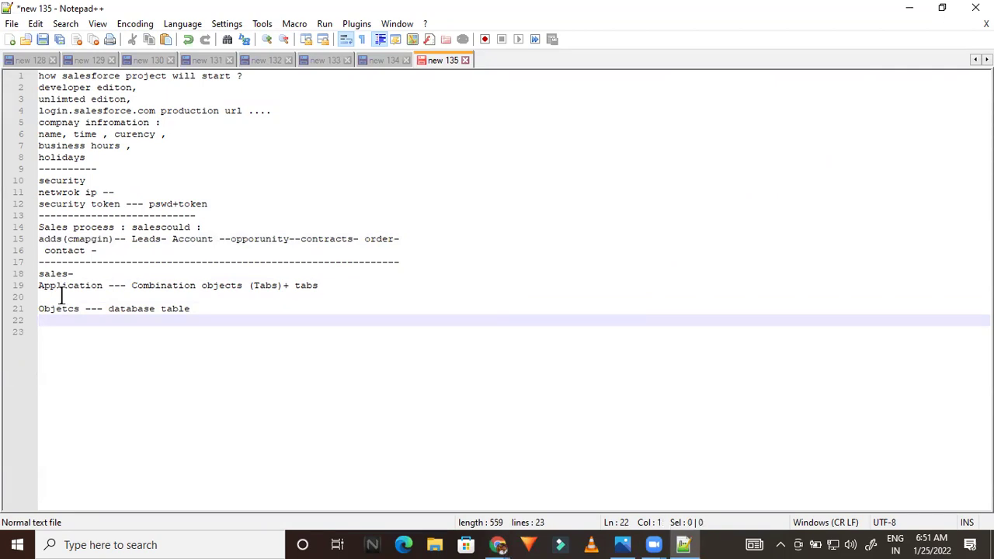
key("Return")
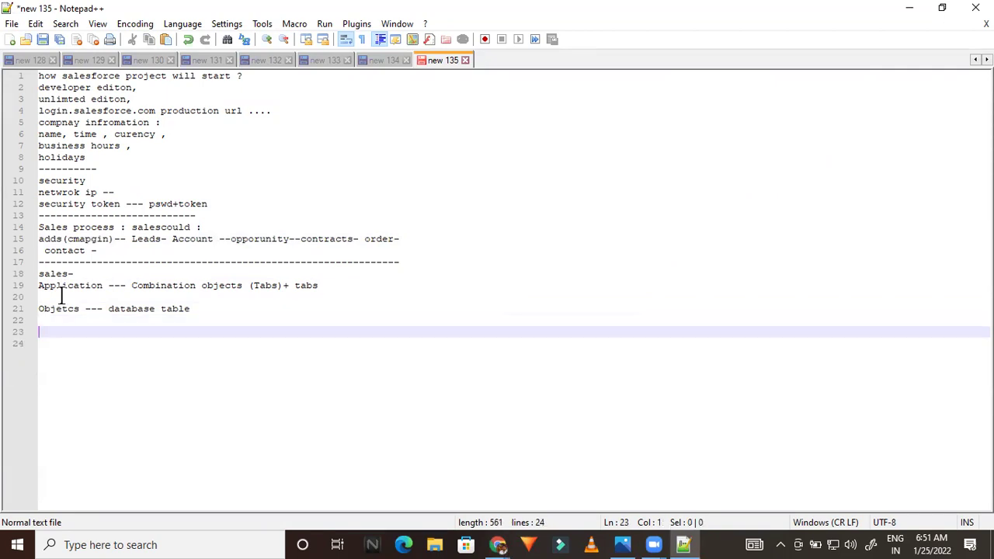
type("MVC- v")
key("BackSpace")
key("BackSpace")
double_click(122, 308)
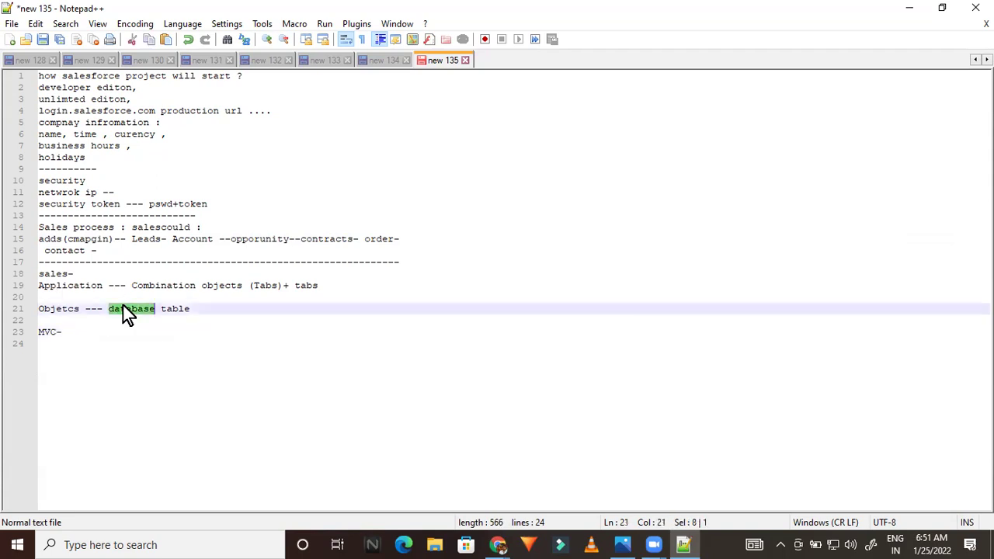
left_click(75, 332)
type("tab")
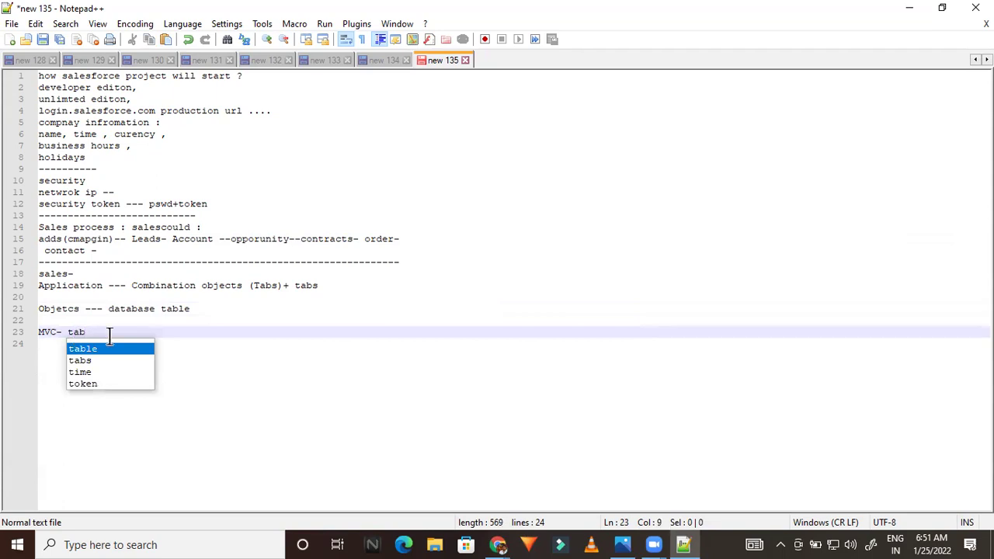
left_click(274, 350)
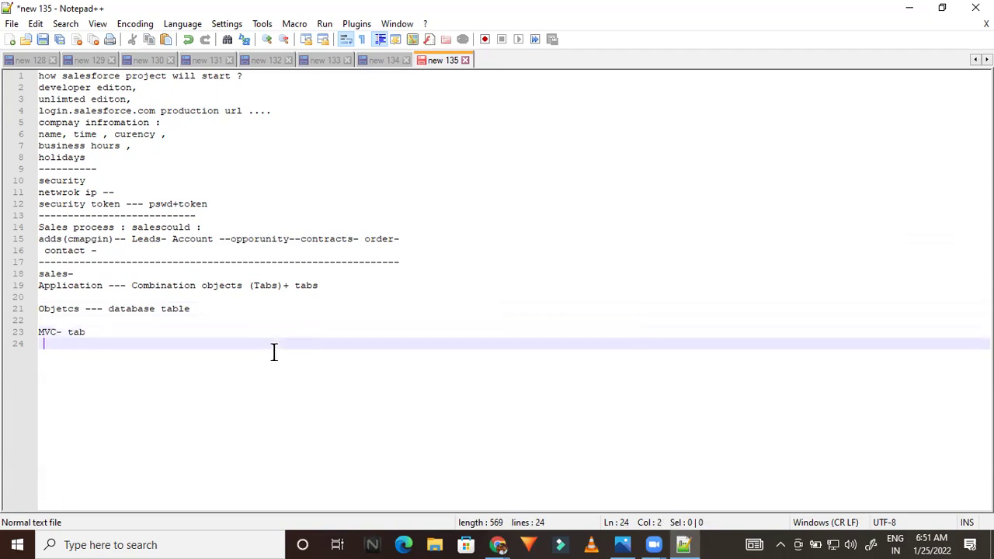
Examine how tab, object, table and application relate in the notes by highlighting these words one at a time.
double_click(72, 333)
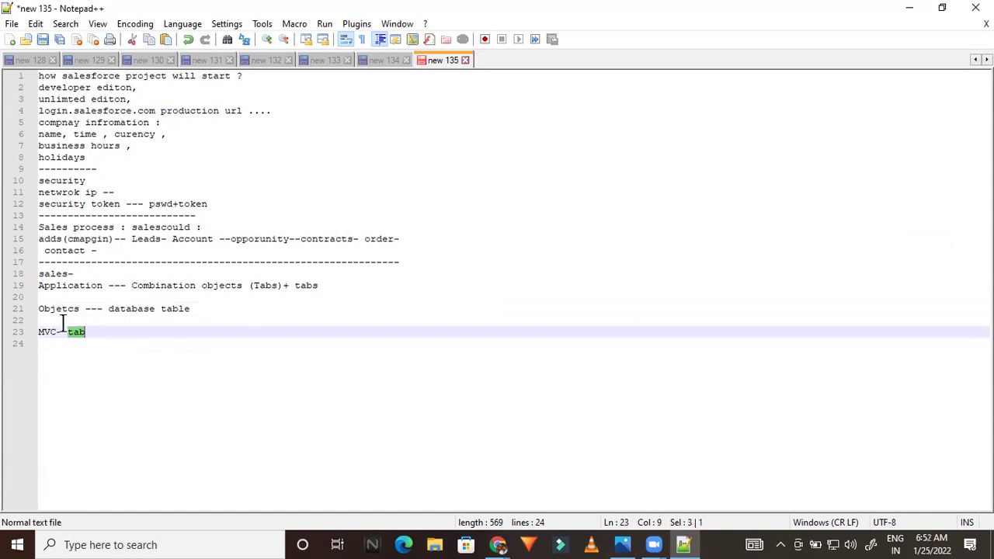
double_click(52, 309)
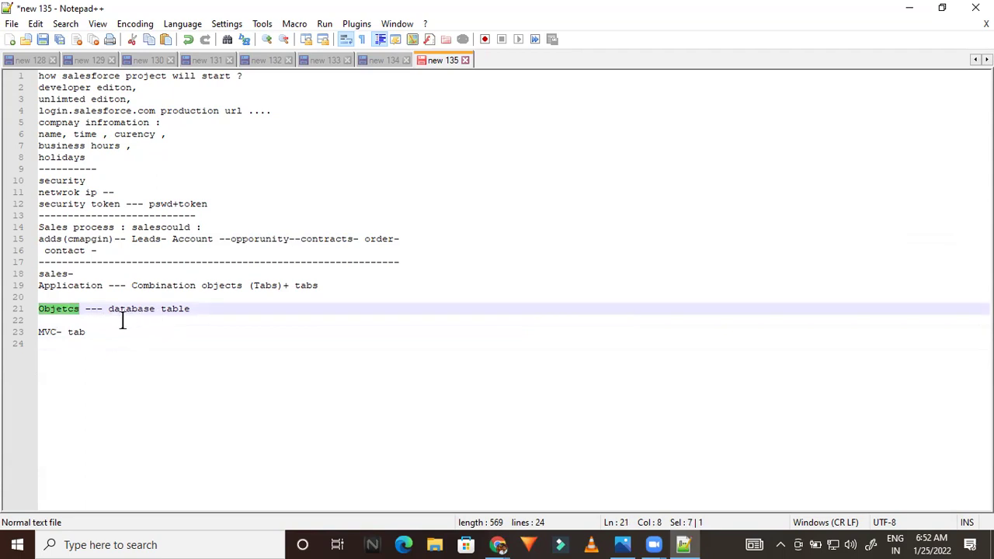
double_click(170, 309)
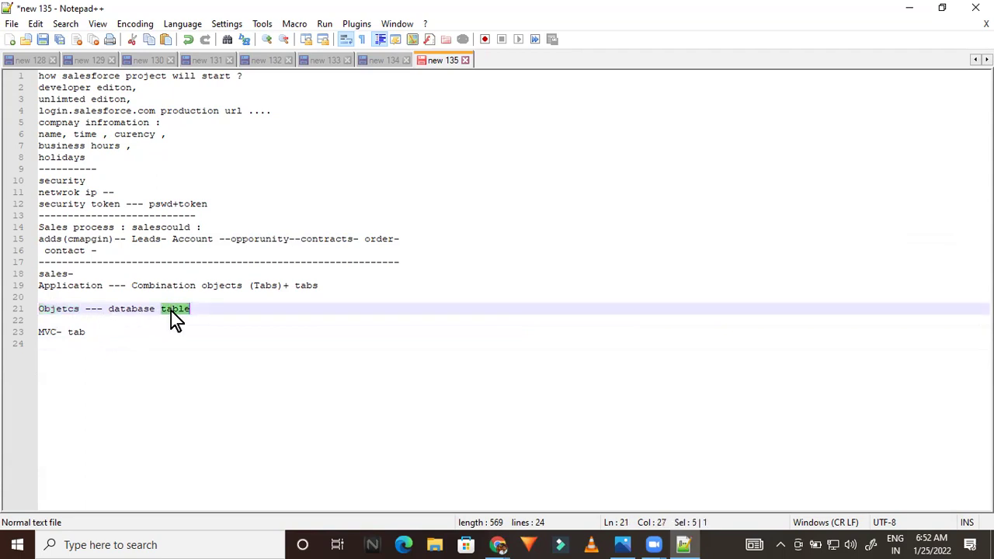
double_click(76, 332)
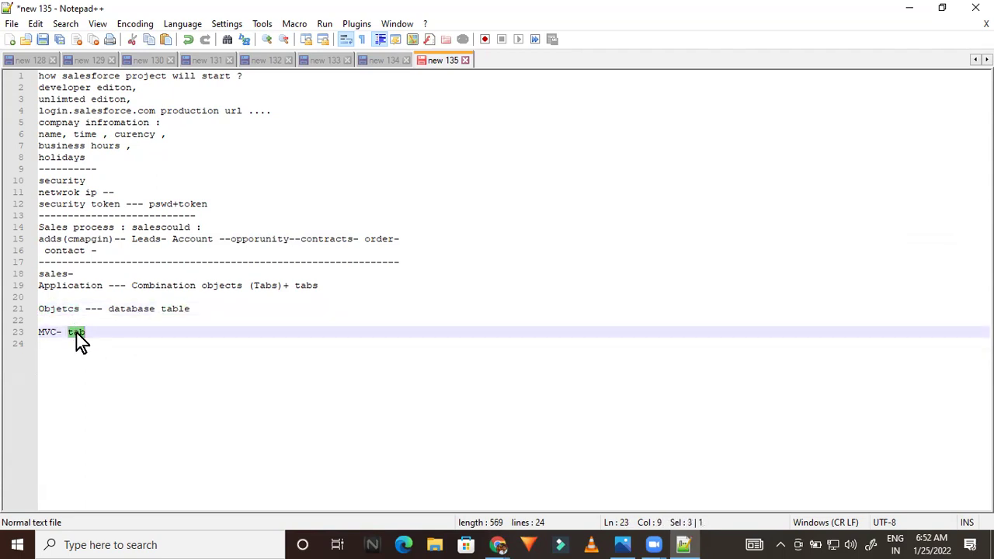
left_click(90, 332)
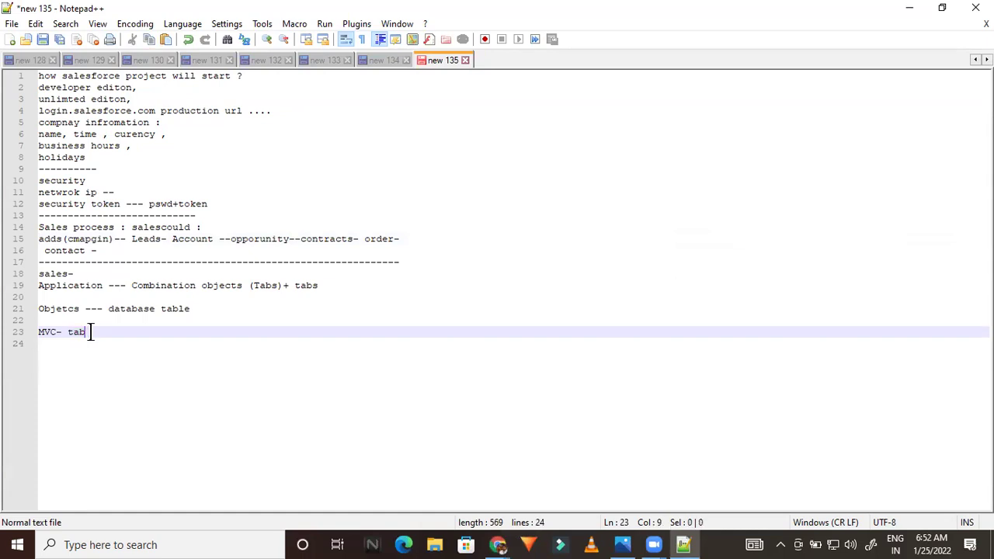
double_click(56, 287)
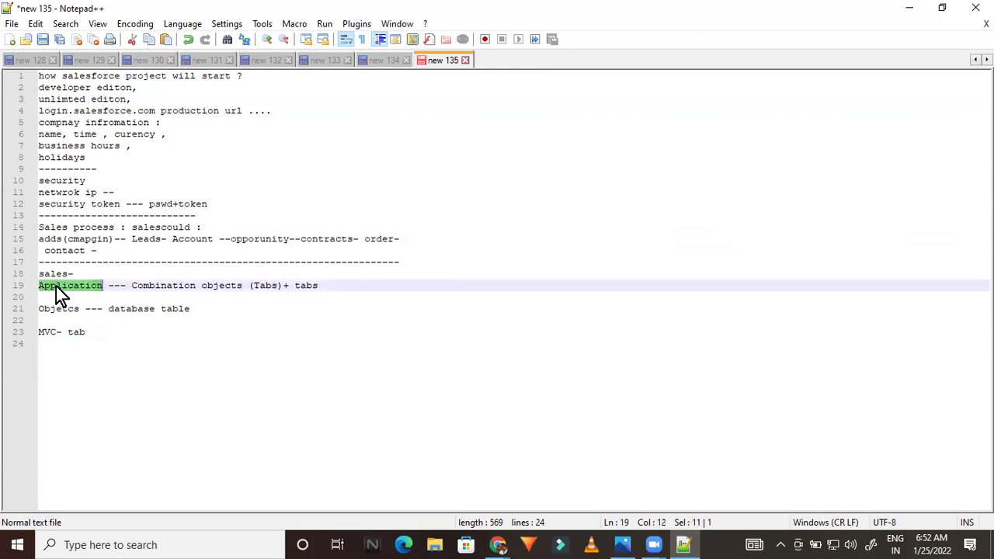
left_click(58, 319)
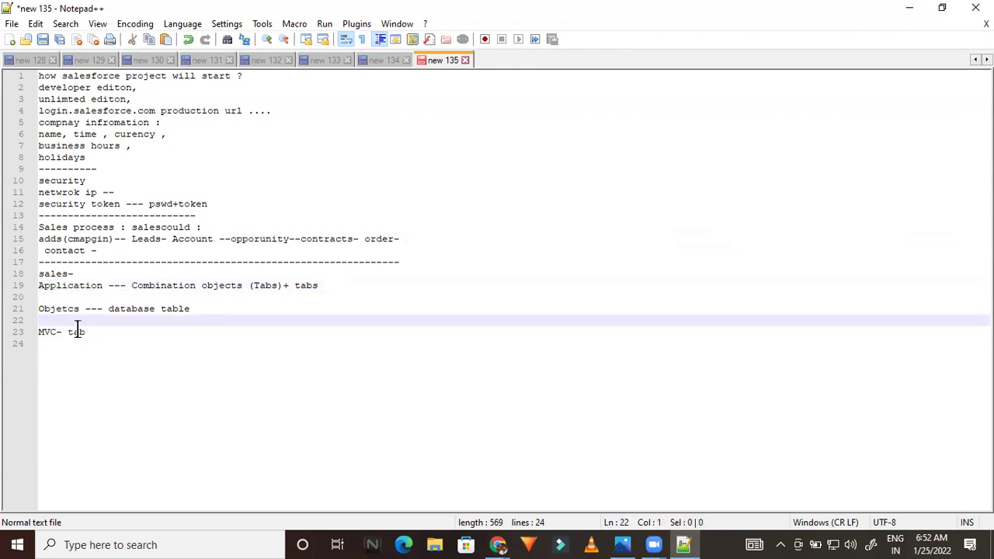
double_click(84, 331)
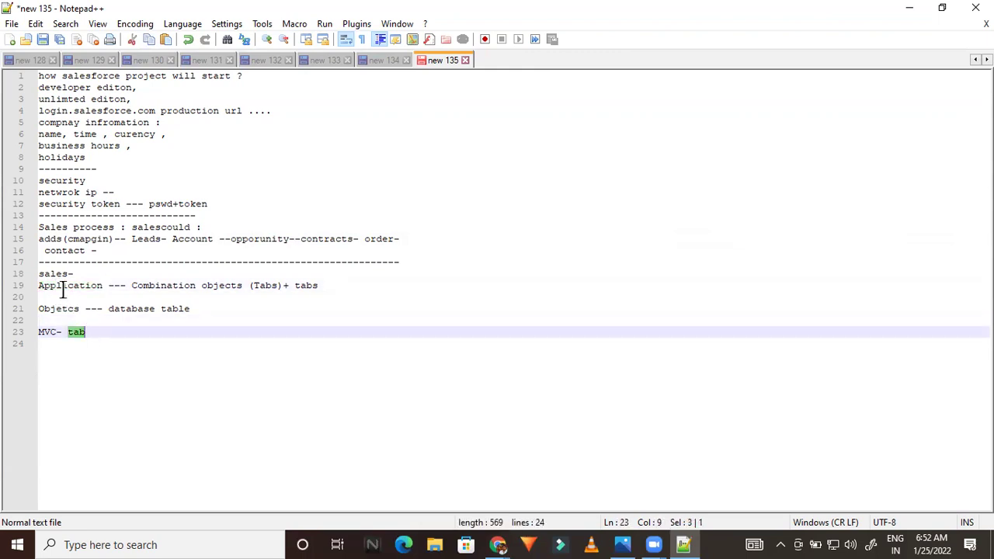
double_click(58, 309)
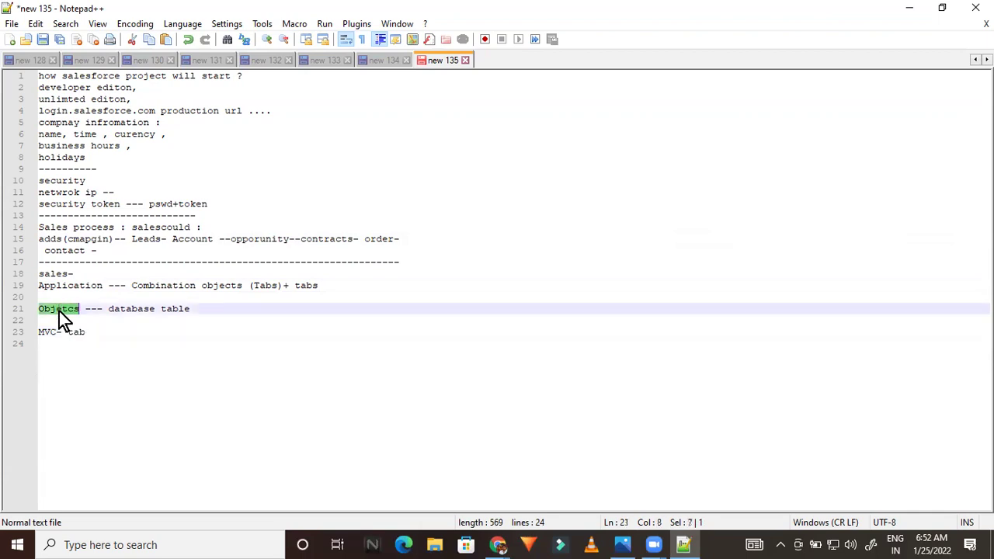
triple_click(59, 312)
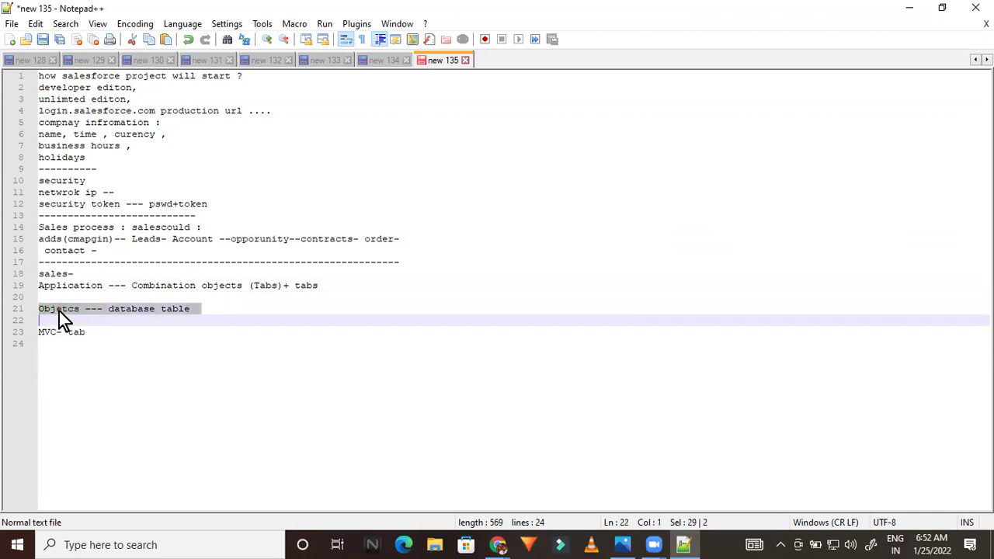
double_click(59, 312)
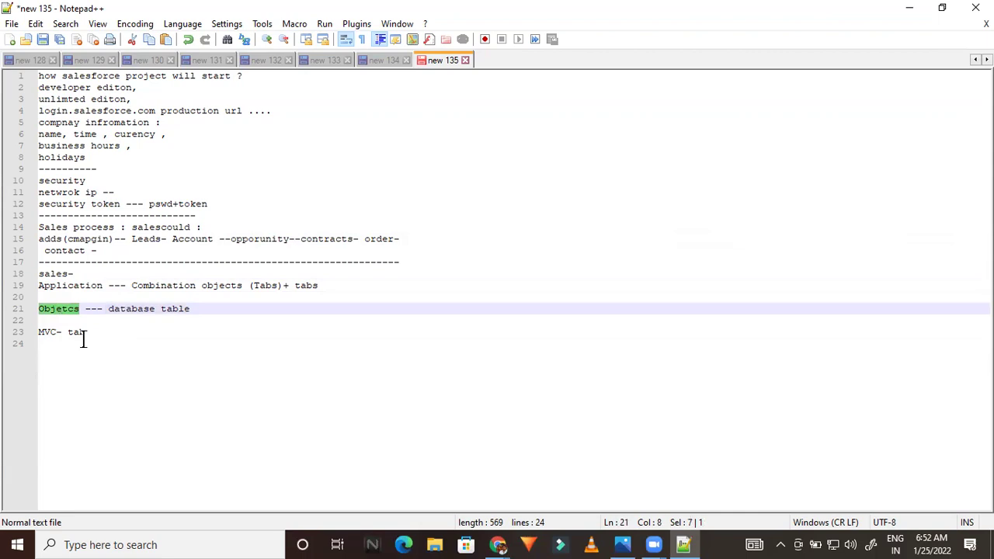
double_click(76, 332)
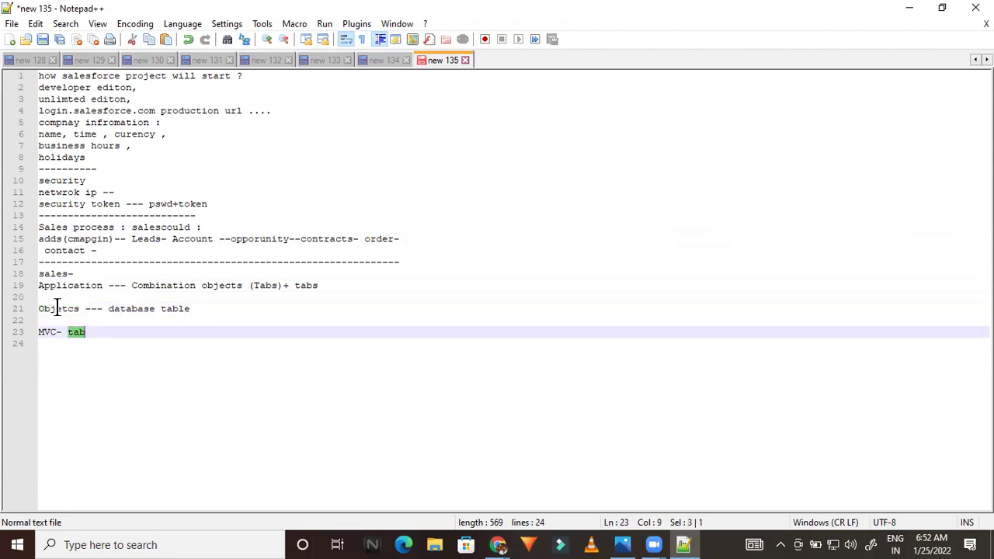
double_click(58, 309)
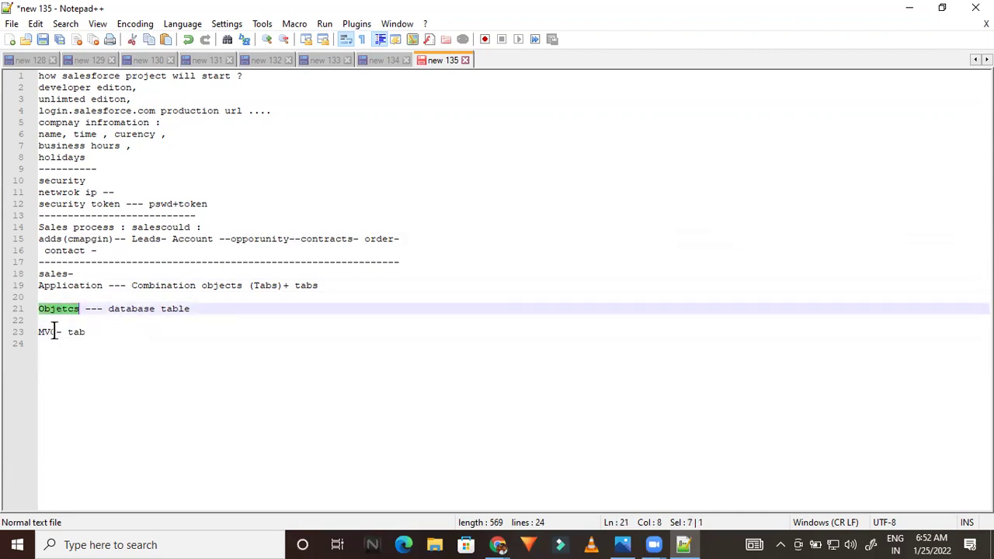
double_click(77, 332)
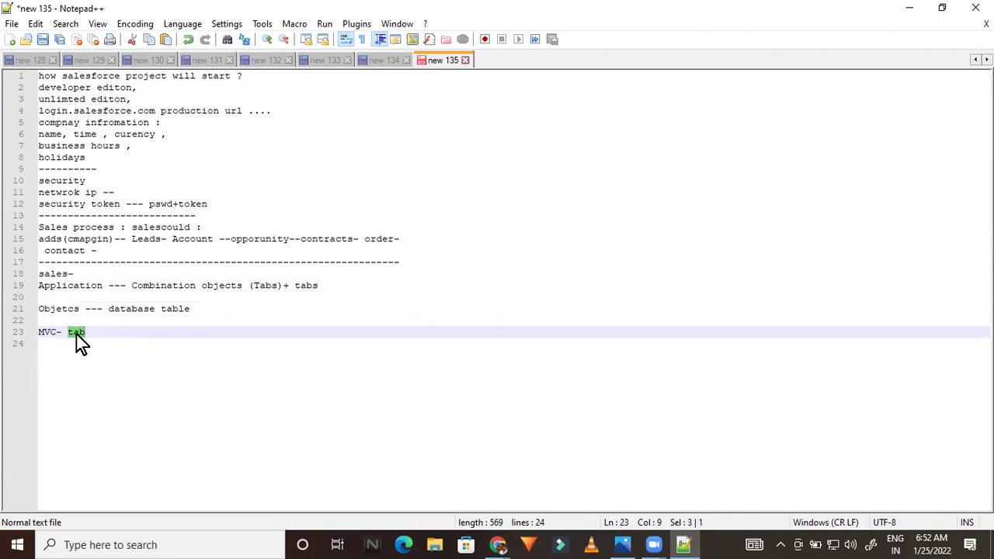
Add two blank lines below the "MVC- tab" line in the notes.
double_click(57, 283)
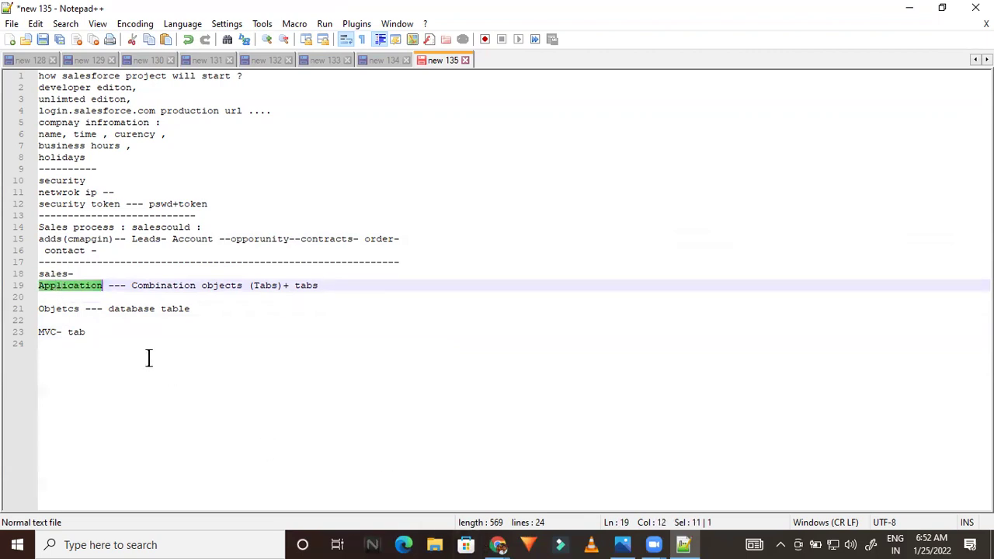
left_click(85, 333)
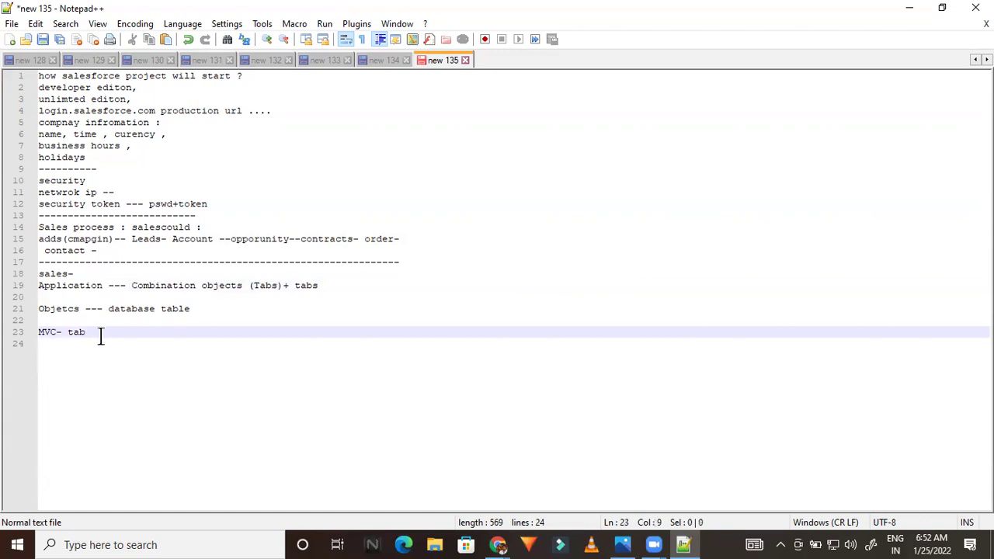
key("Return")
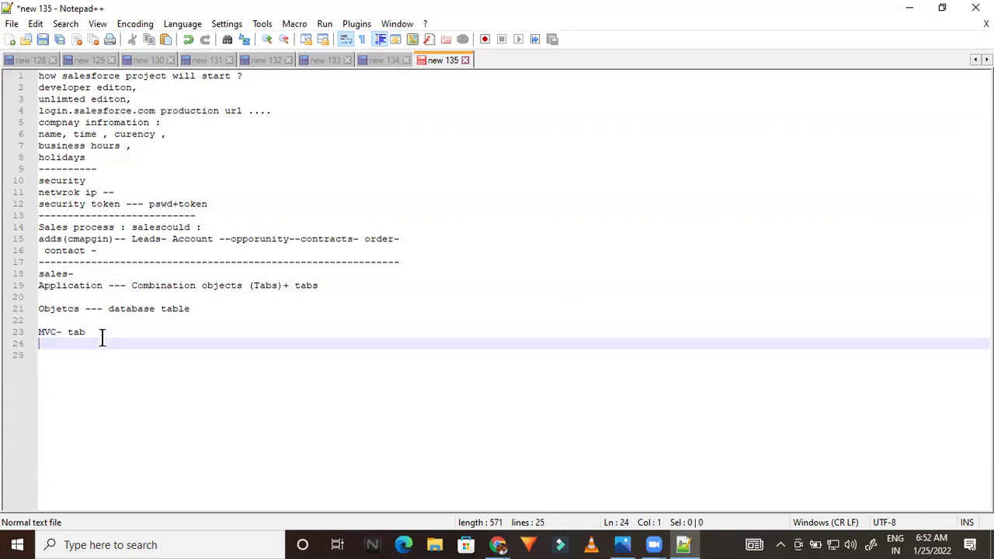
left_click_drag(102, 339, 37, 333)
left_click(93, 329)
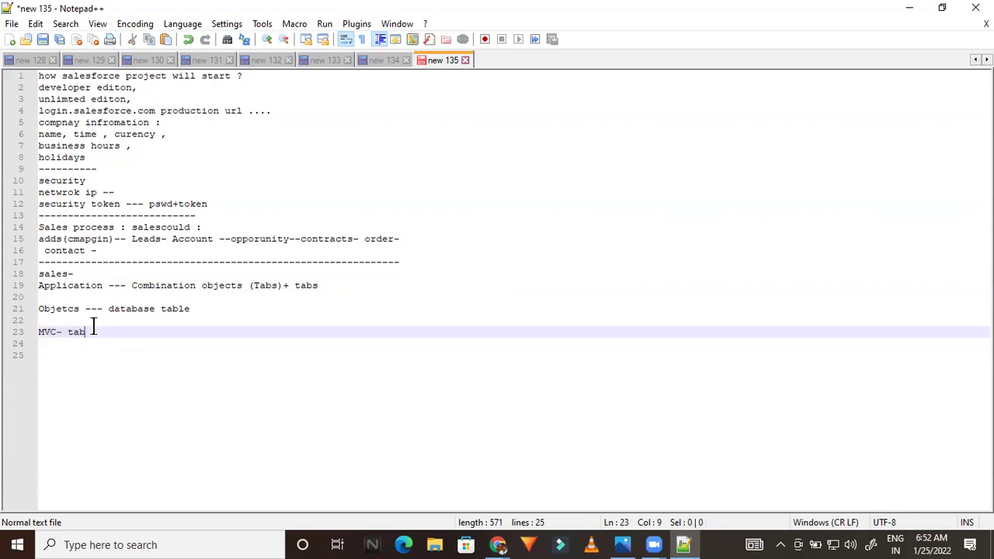
key("Return")
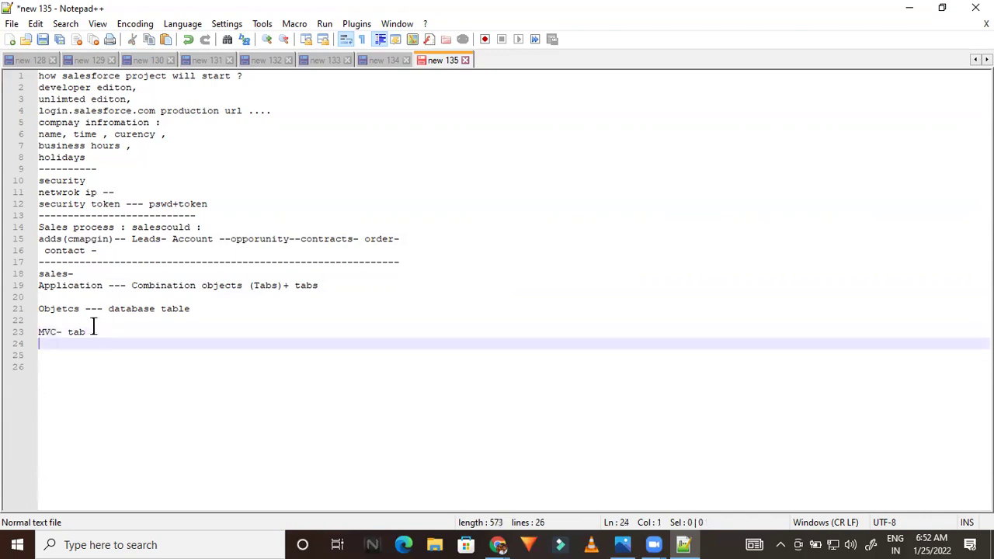
Check the data tabels.png image in Photos, and add the lines "filed - colum" and "record - row -- data" below the database table line in Notepad++.
left_click(205, 309)
key("Return")
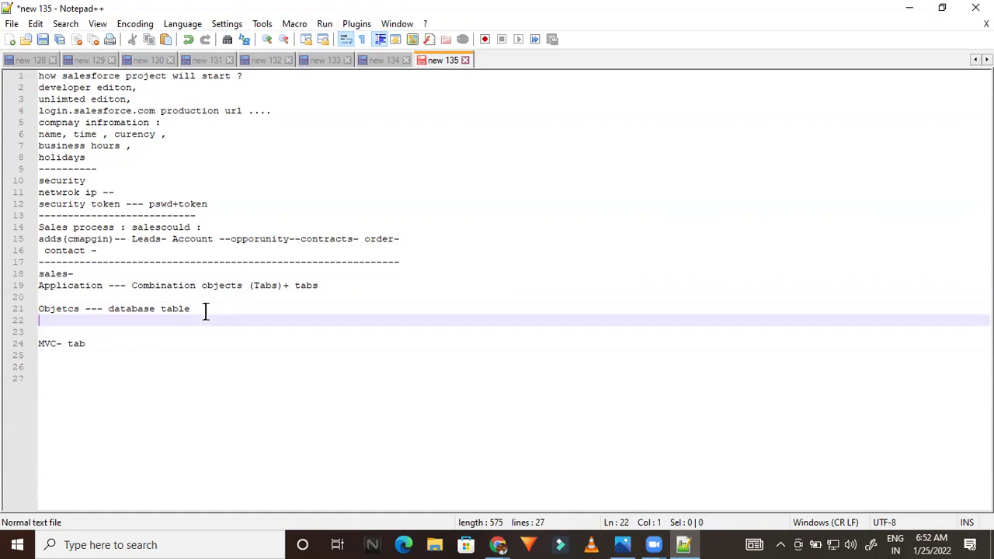
left_click(622, 544)
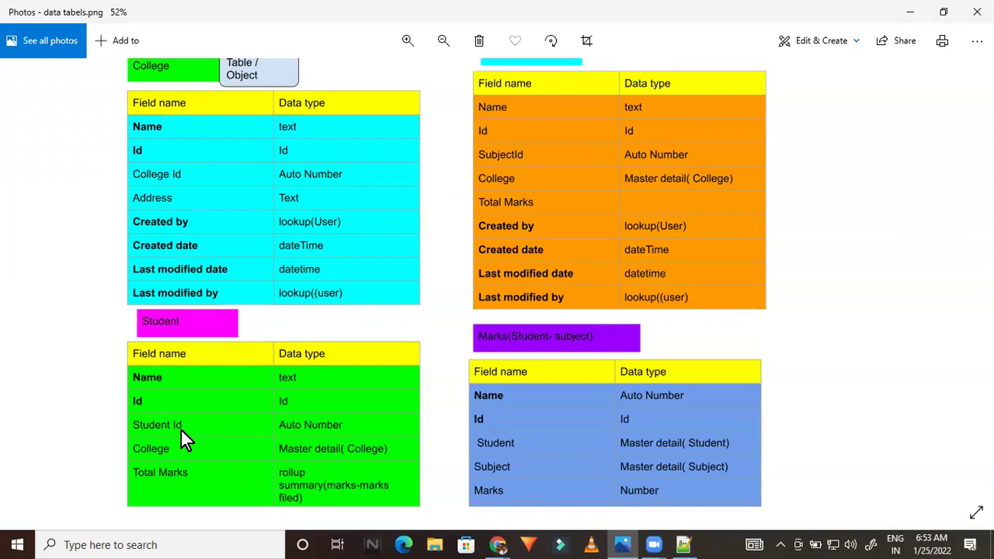
left_click(684, 545)
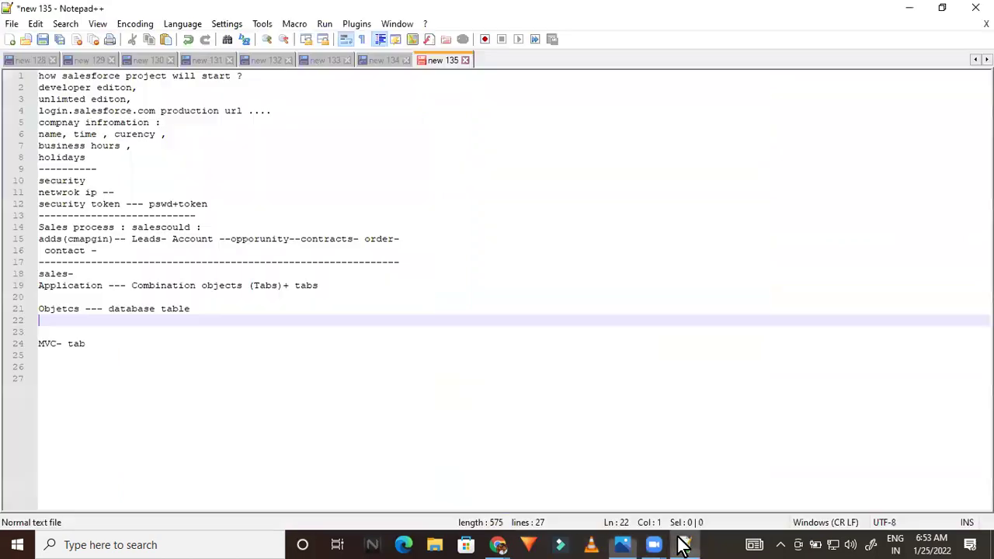
type("fil")
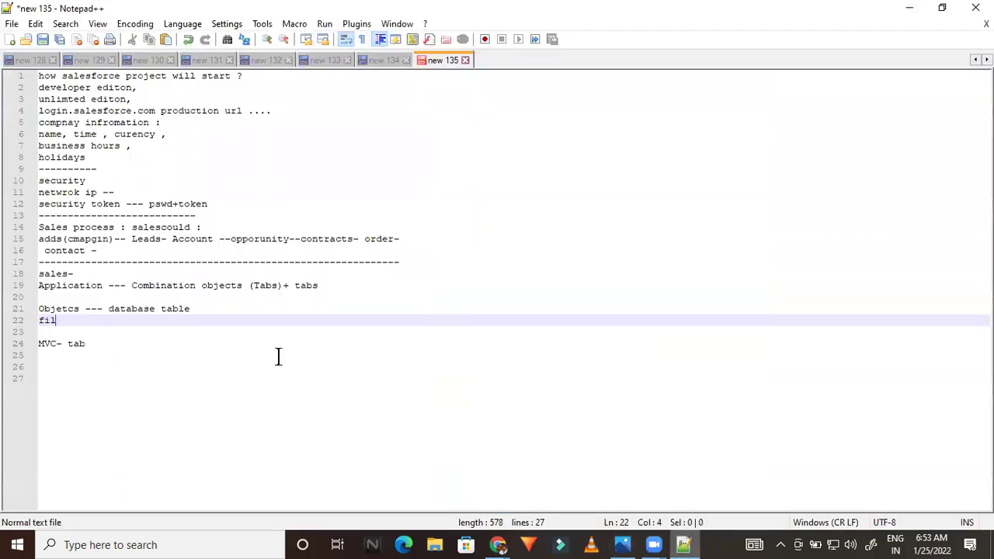
type("ed - colum")
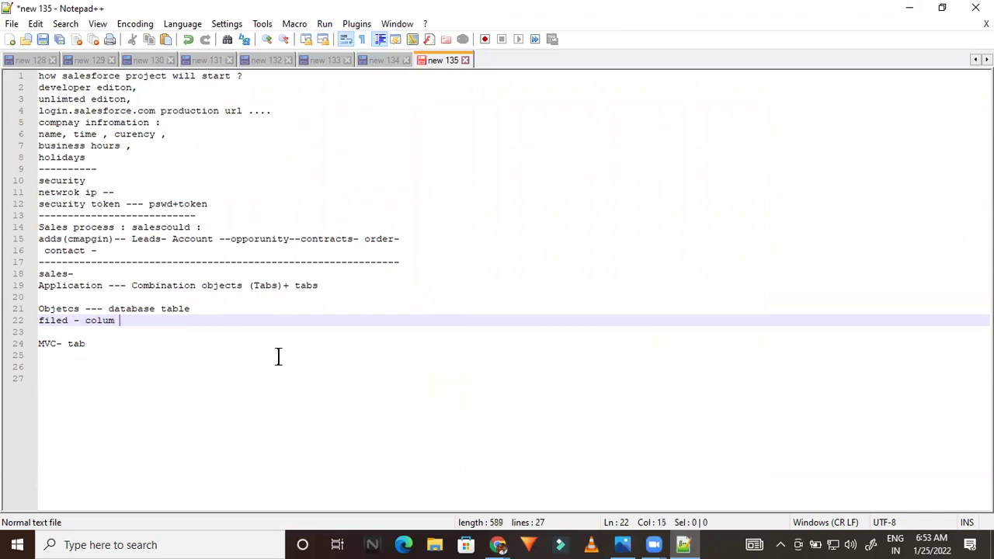
key("Return")
type("record - row ")
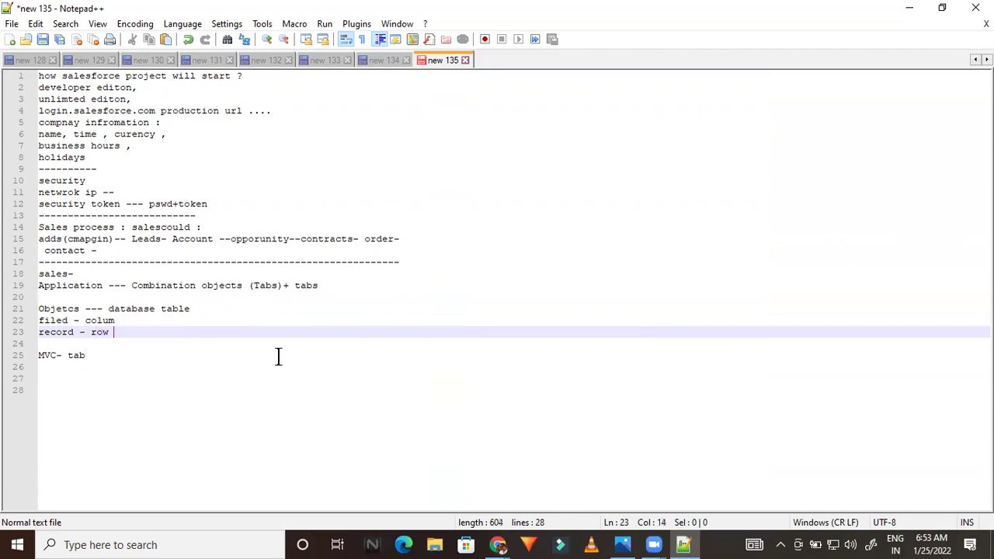
type("-- data")
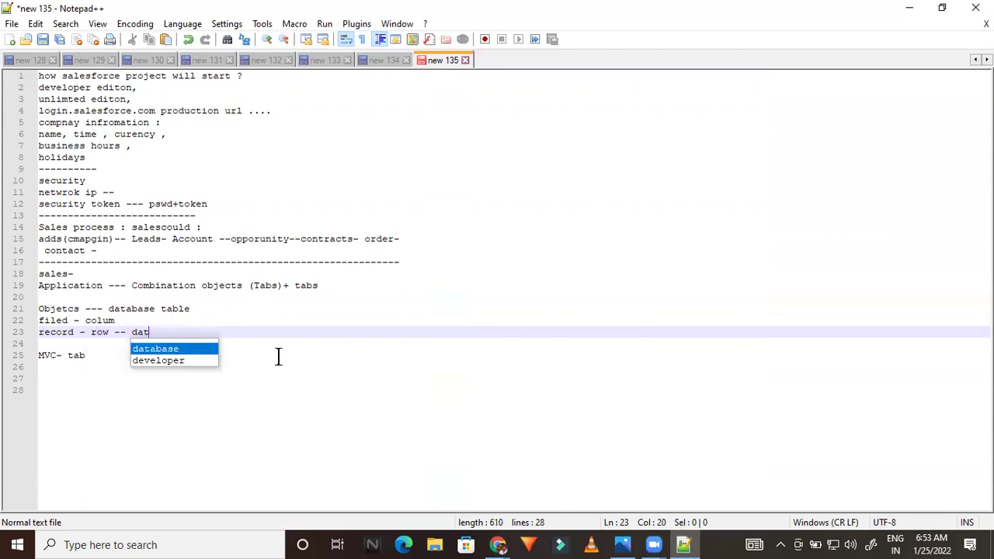
Add the sample table header "name , email, phone" to the notes, leaving one blank line below the "MVC- tab" line.
left_click(84, 379)
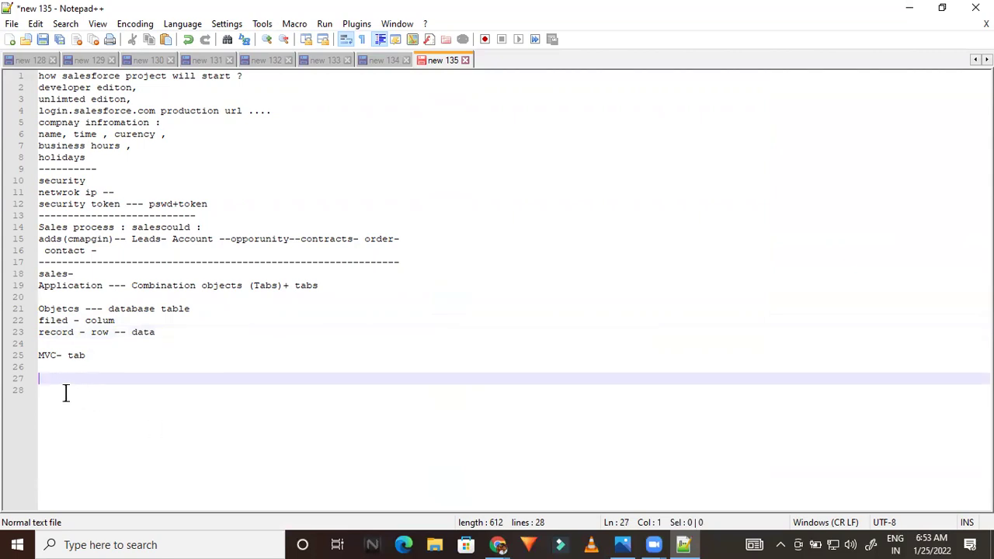
type("name , e")
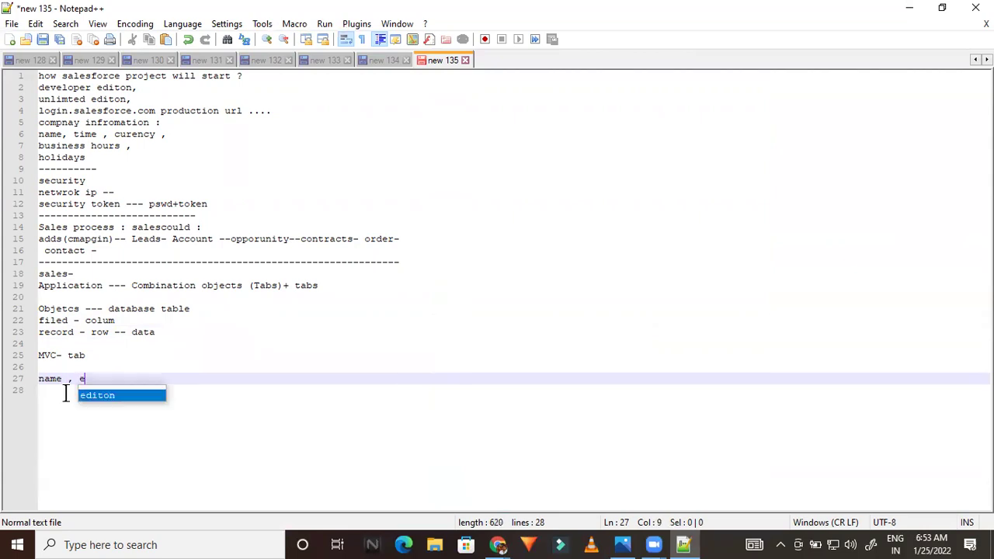
type("mail id")
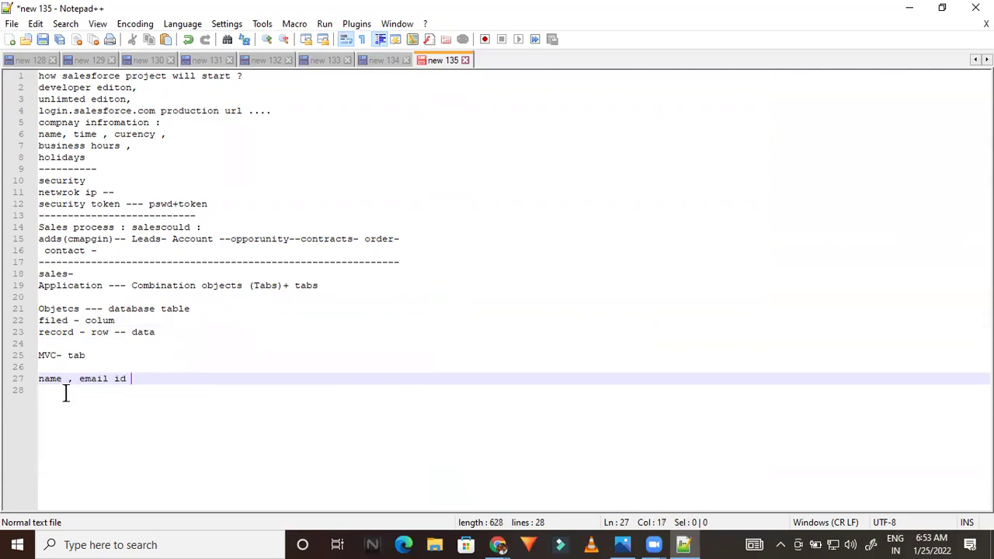
key("BackSpace")
key("BackSpace")
key("BackSpace")
key("BackSpace")
type(", ohone")
key("BackSpace")
key("BackSpace")
key("BackSpace")
key("BackSpace")
key("BackSpace")
type("phone")
key("Return")
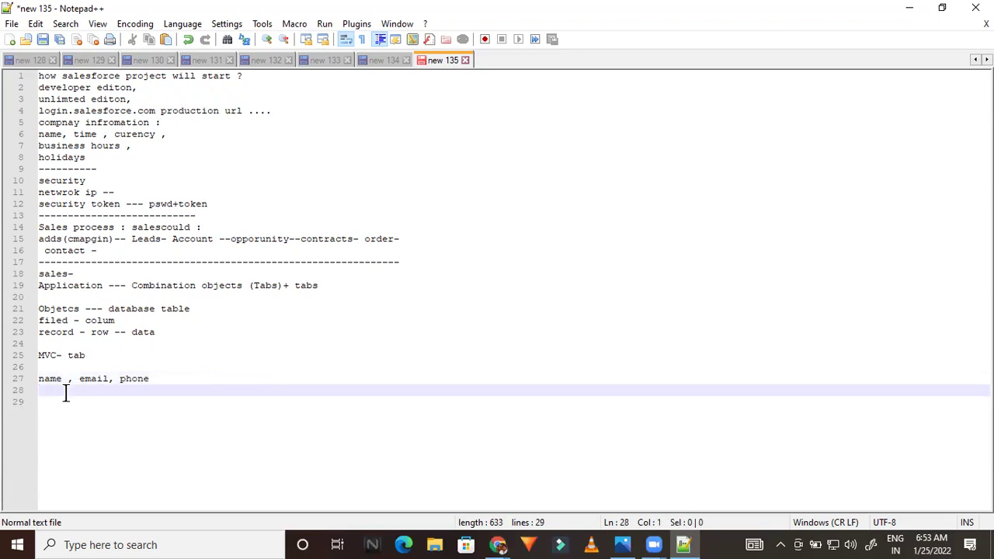
Add two numbered sample records below the header, each with a person's name, an e-mail and a phone number.
type("1.subba abc")
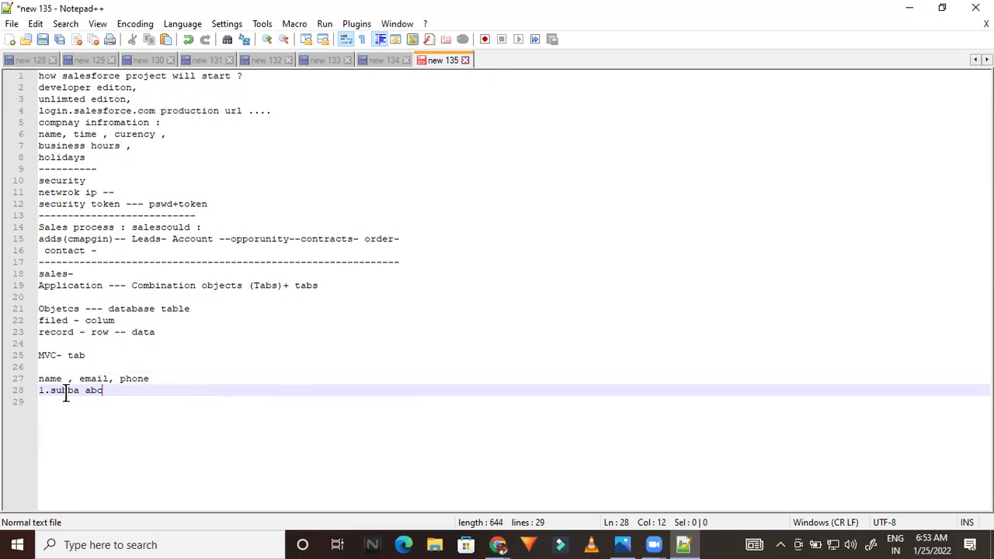
type("@gma 7799")
key("Return")
type("2.")
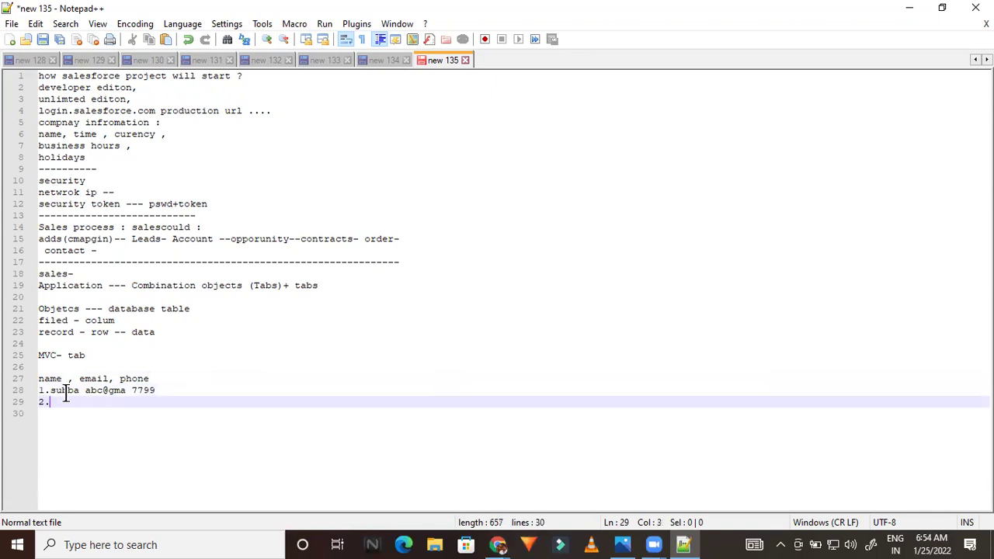
type("somu scd")
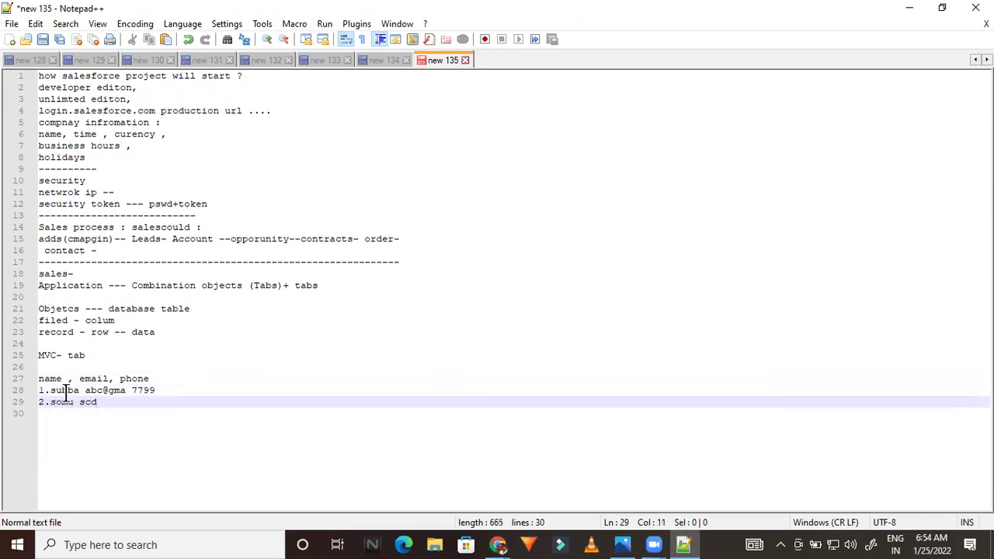
type("@gma   ")
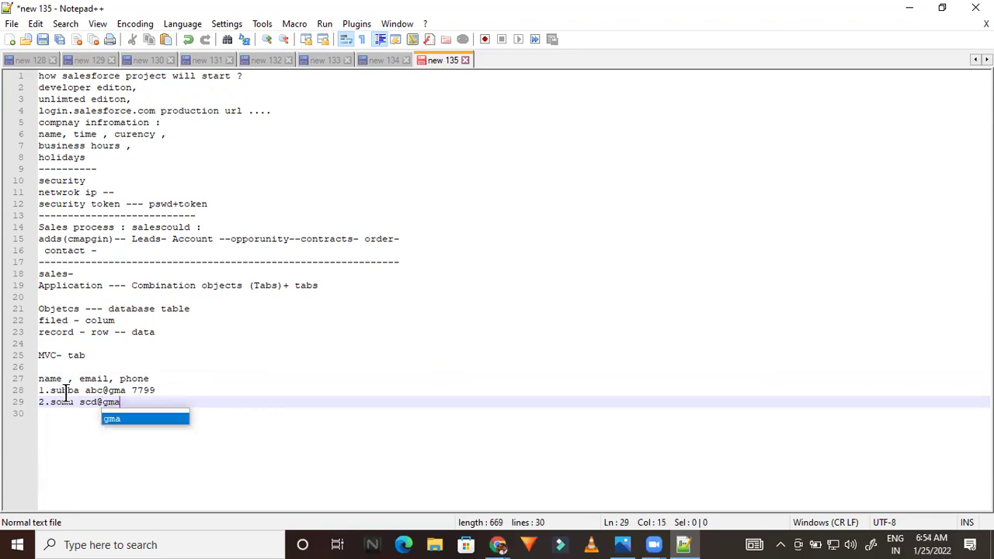
type("9990")
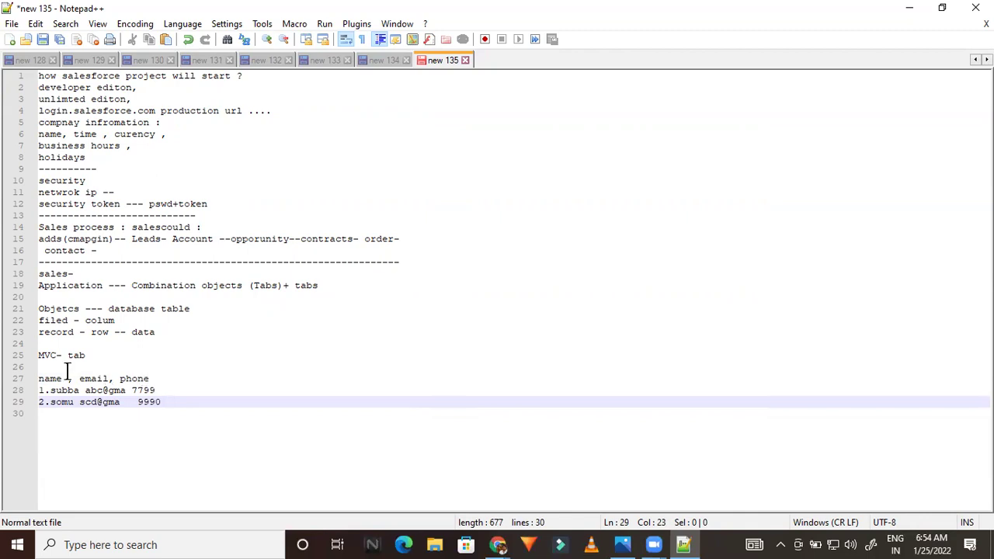
Review the name, email and phone headings against the Objetcs term, and append a comma after "phone" in the header line.
double_click(46, 379)
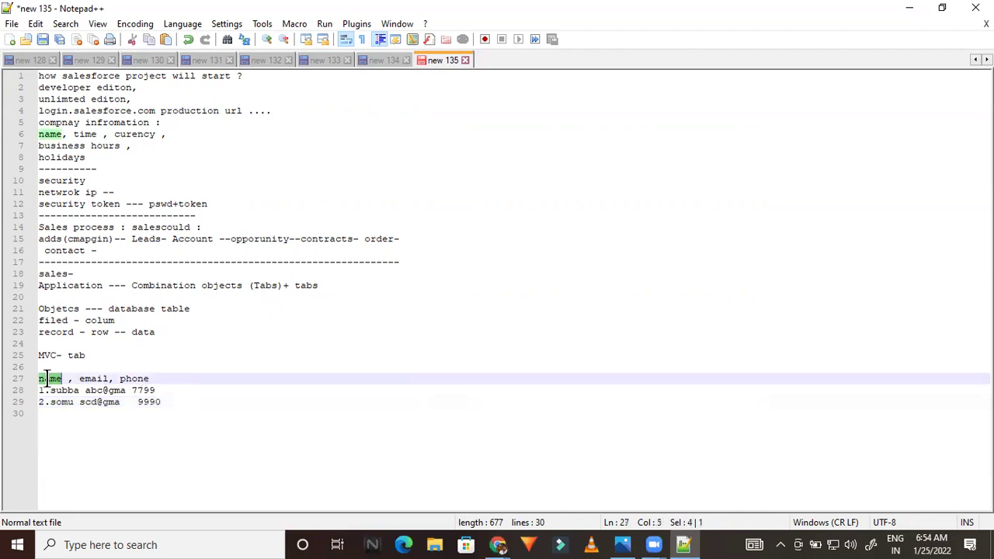
double_click(92, 379)
double_click(133, 379)
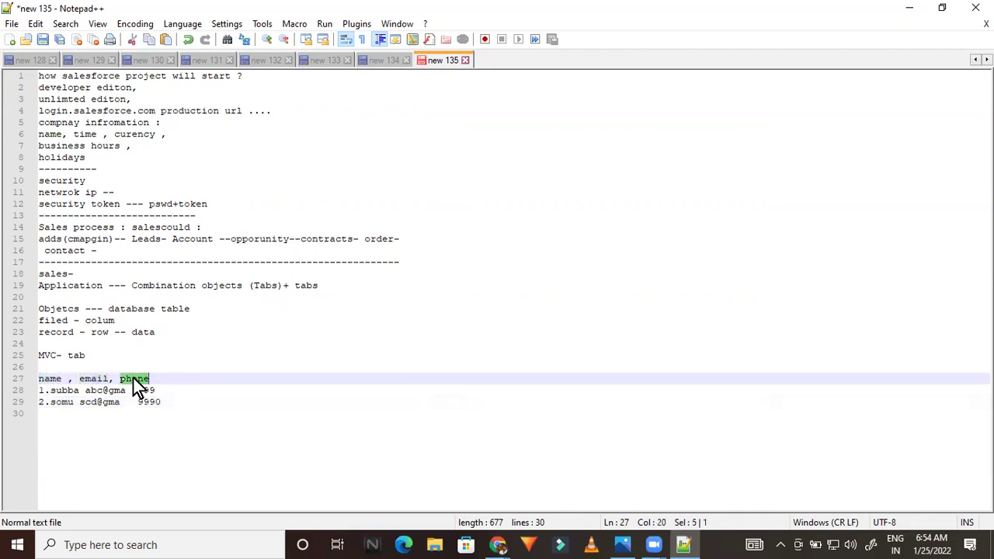
double_click(49, 310)
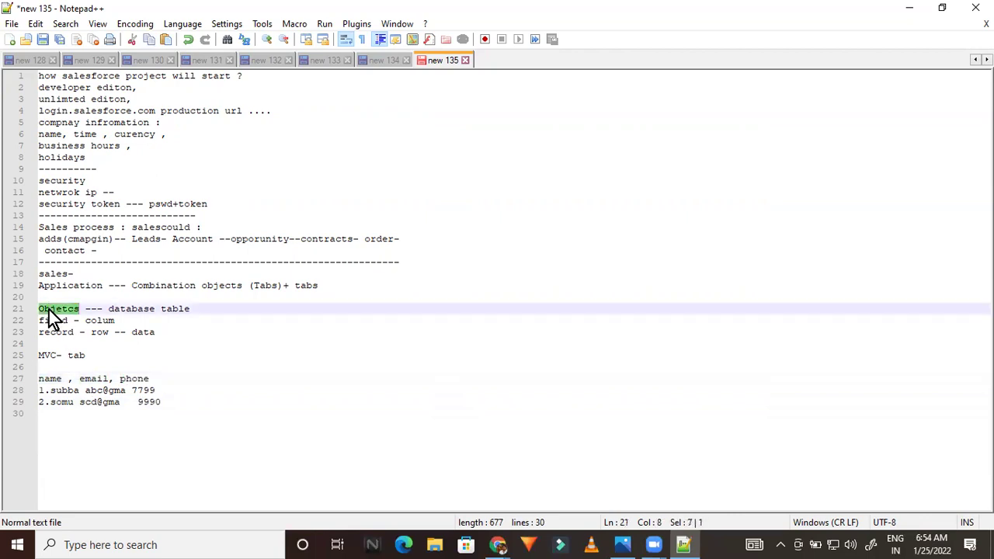
left_click(154, 379)
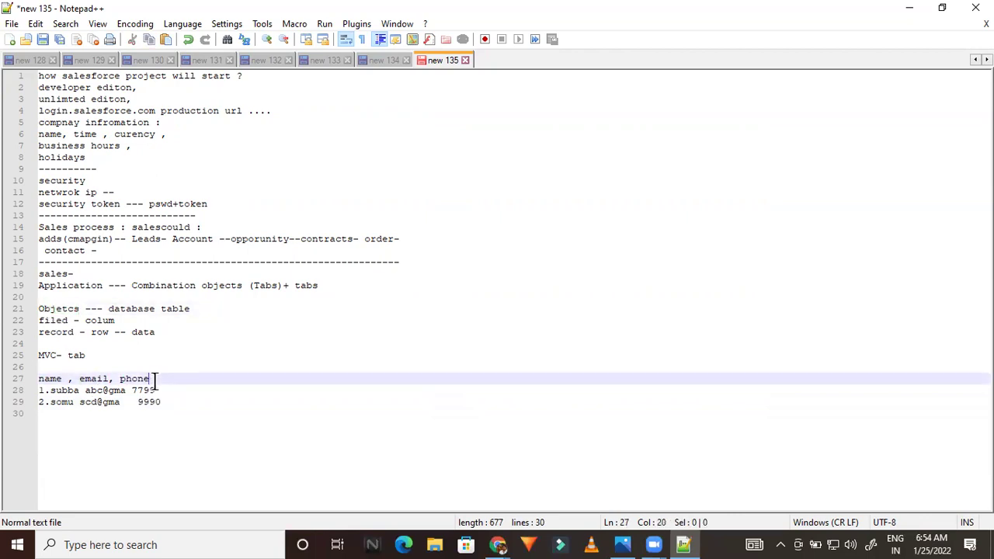
type(",")
Examine how the two sample records and the name heading relate to the Objetcs, data and colum terms by highlighting them.
left_click_drag(50, 391, 166, 401)
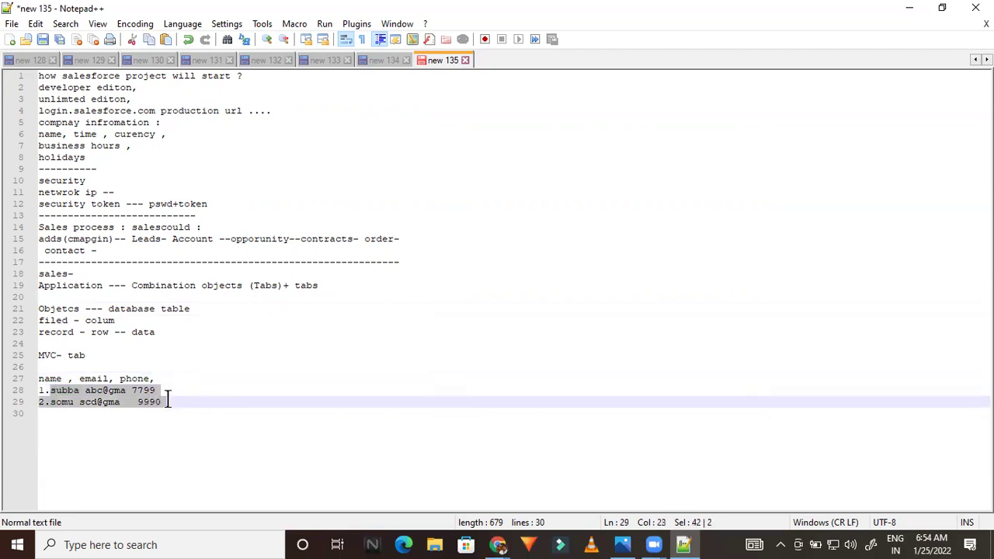
double_click(43, 379)
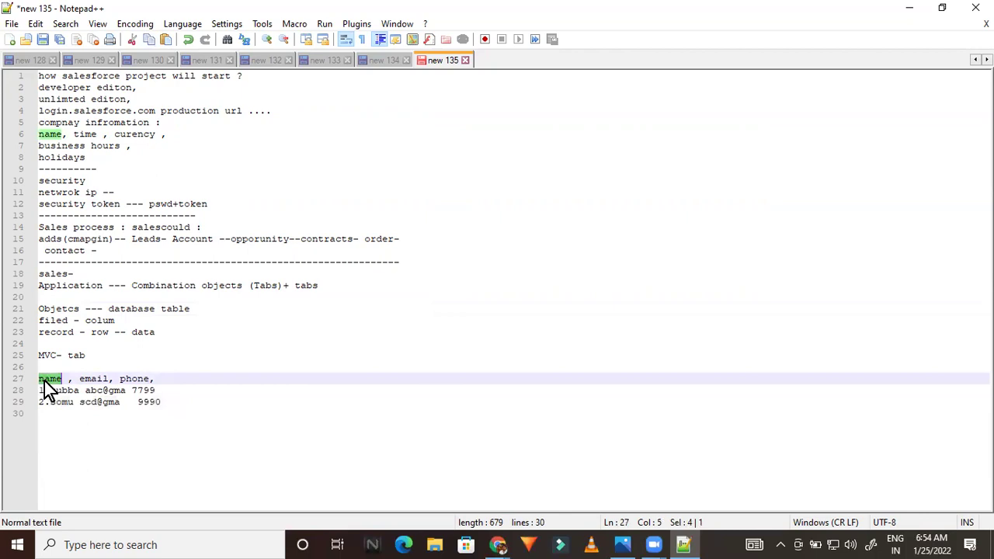
double_click(56, 310)
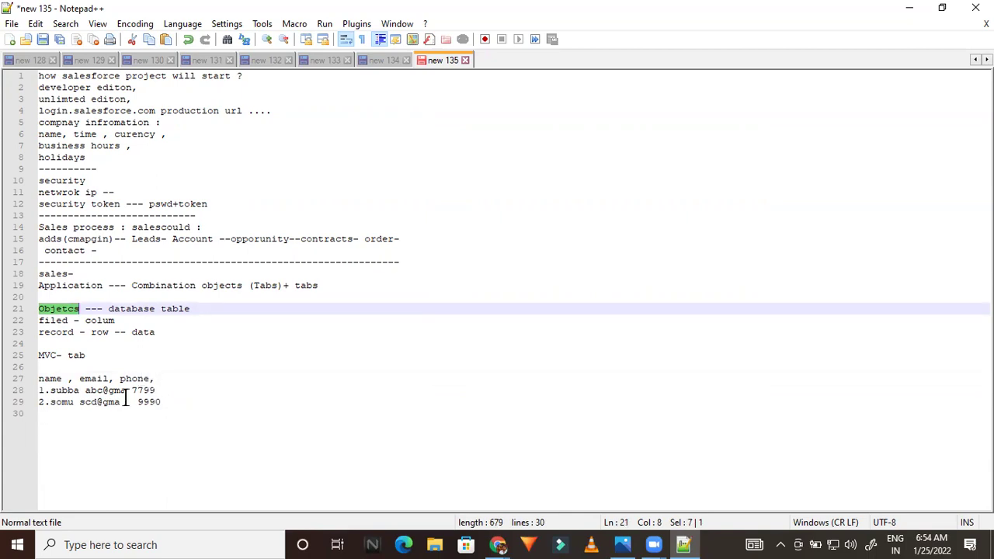
left_click(143, 332)
double_click(142, 333)
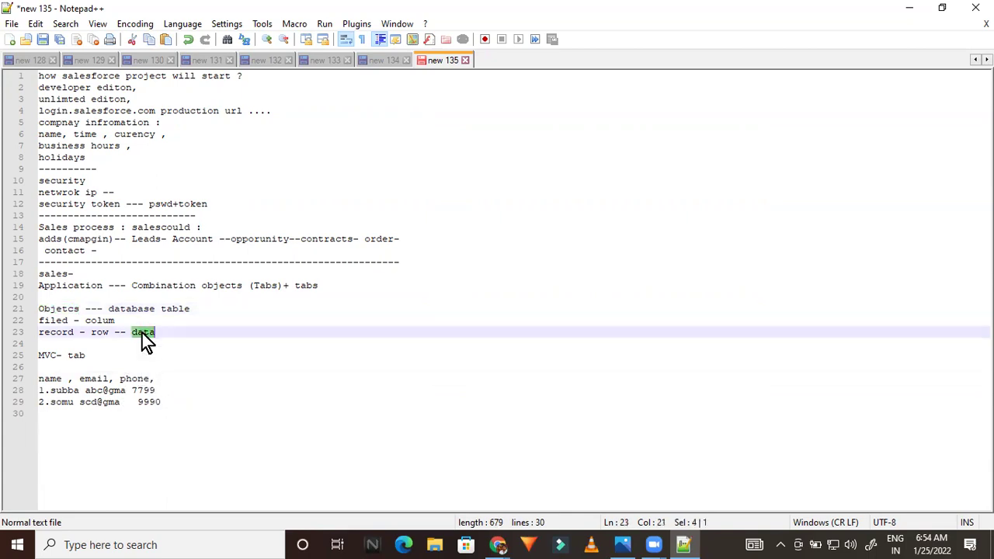
double_click(98, 320)
left_click(66, 320)
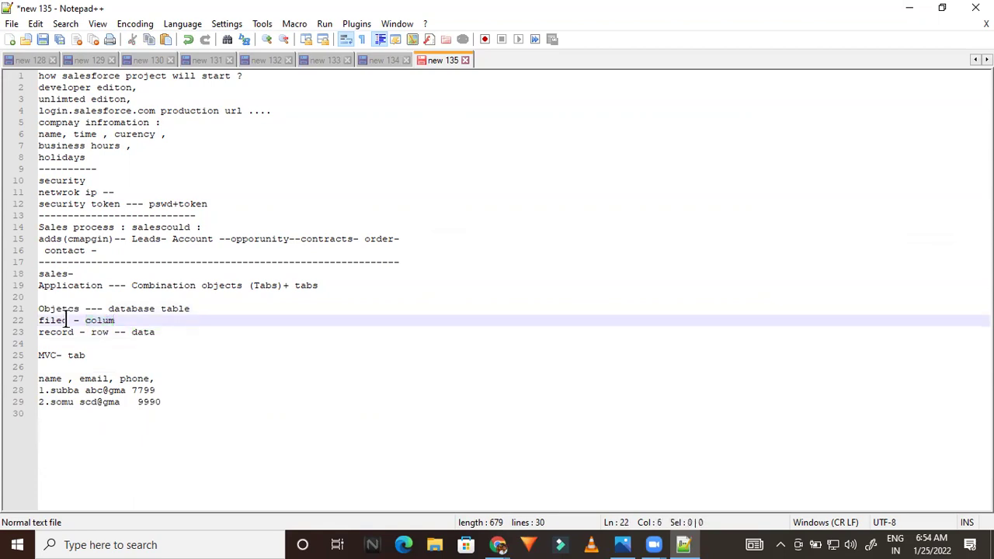
Add a dashed separator line below the second sample record and start a new line beneath it.
left_click(179, 400)
key("Return")
type("-")
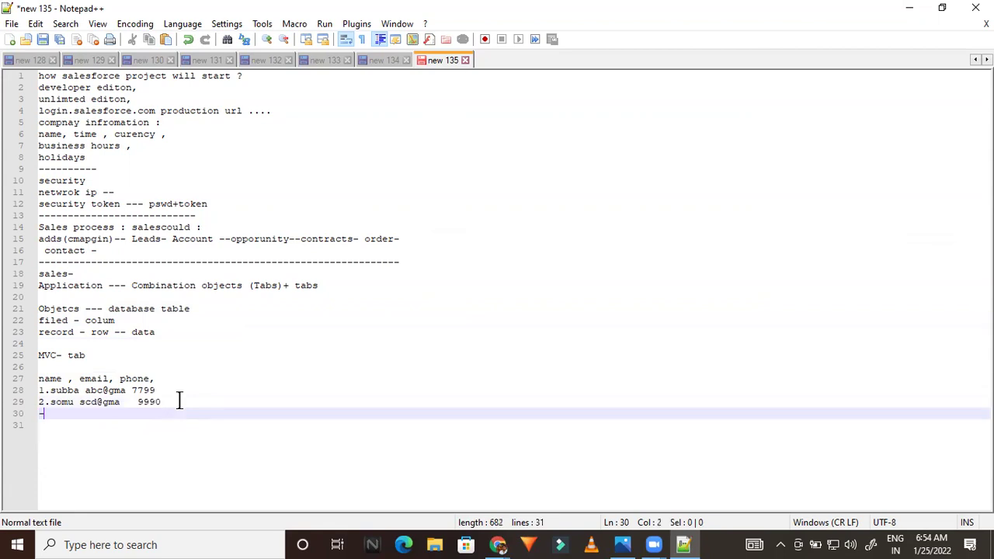
type("--------------------------")
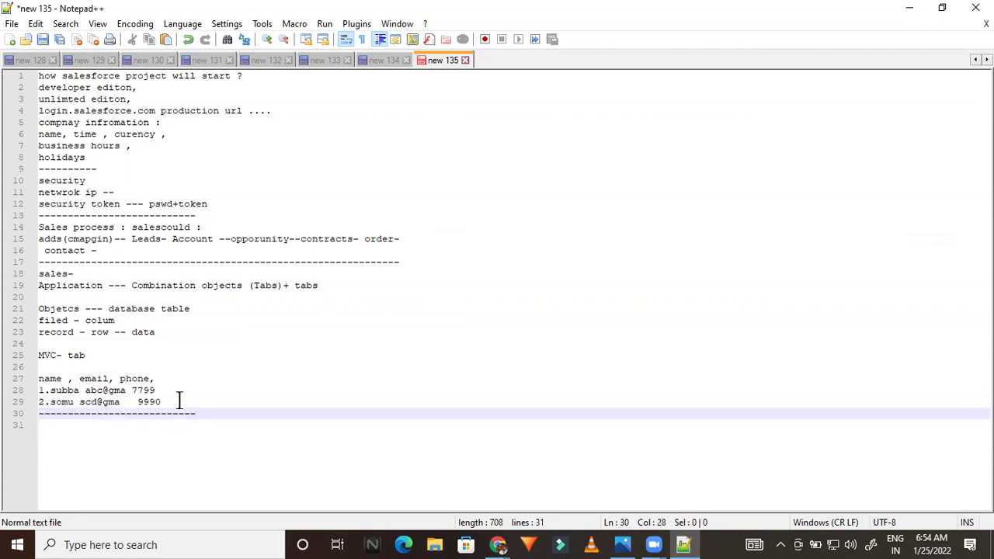
key("Return")
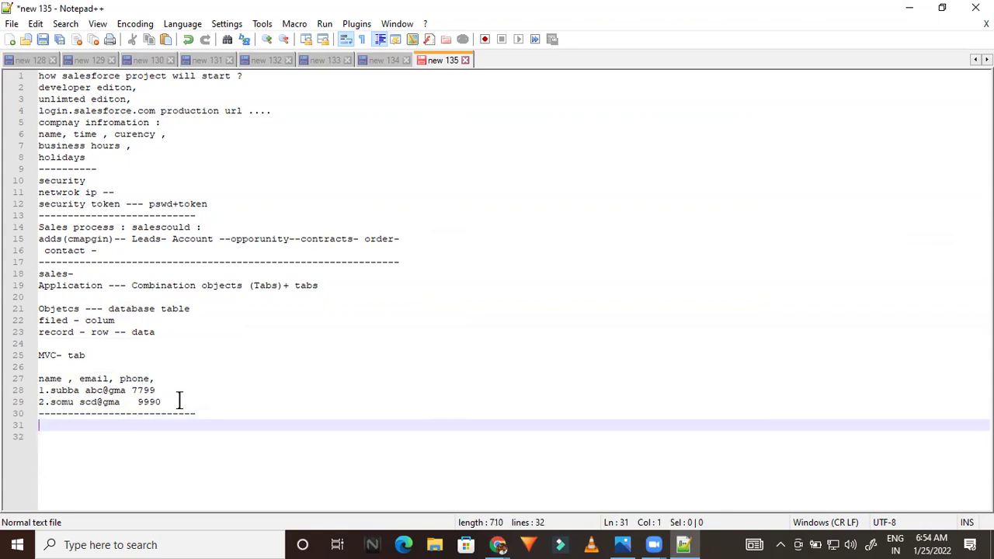
Switch to the Salesforce Home page of the Sales app in Chrome.
mouse_move(503, 543)
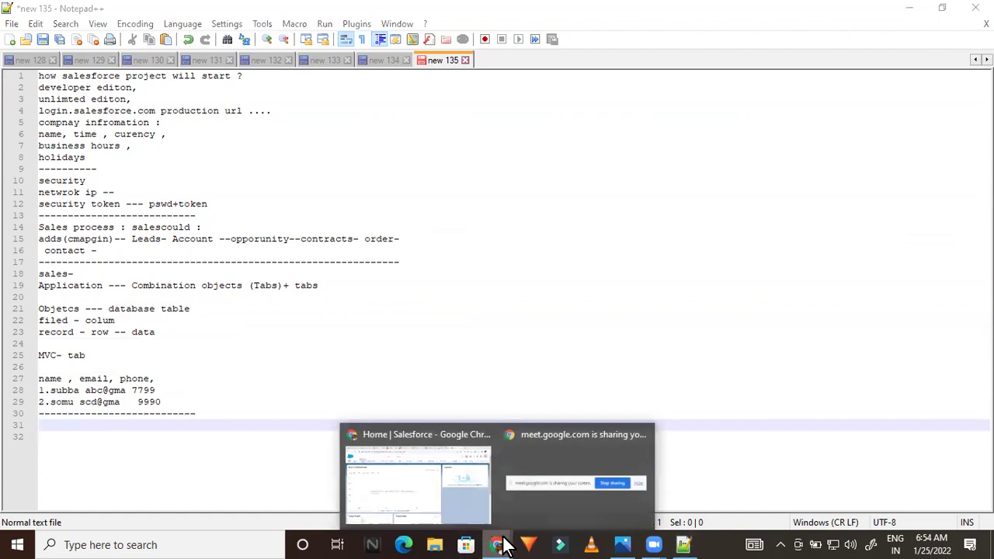
left_click(344, 456)
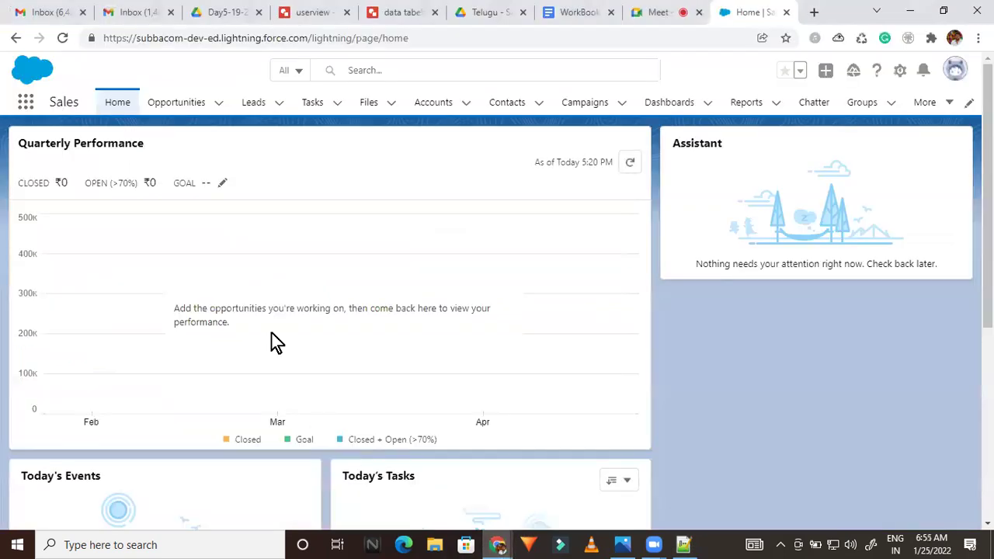
Open Salesforce Setup for the current app.
left_click_drag(271, 334, 417, 309)
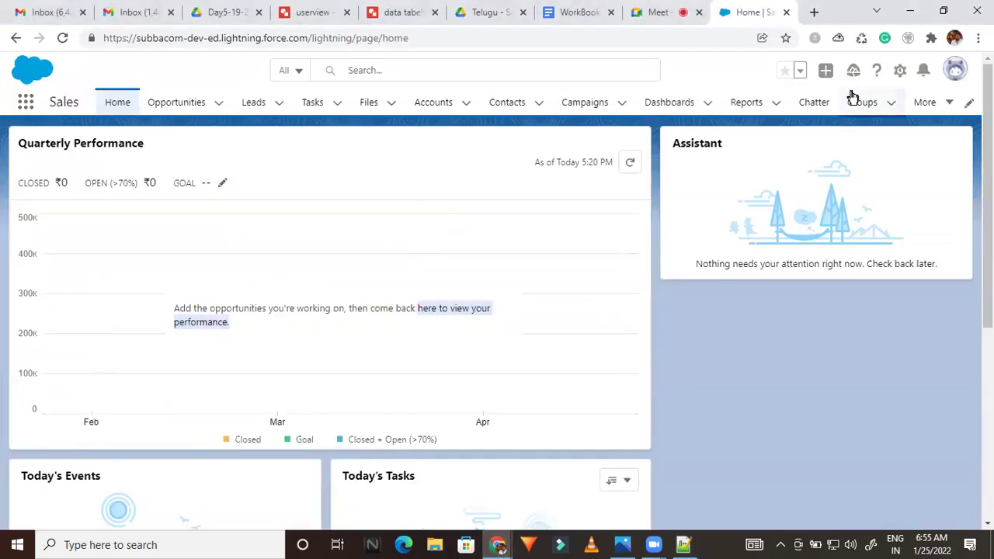
left_click(901, 72)
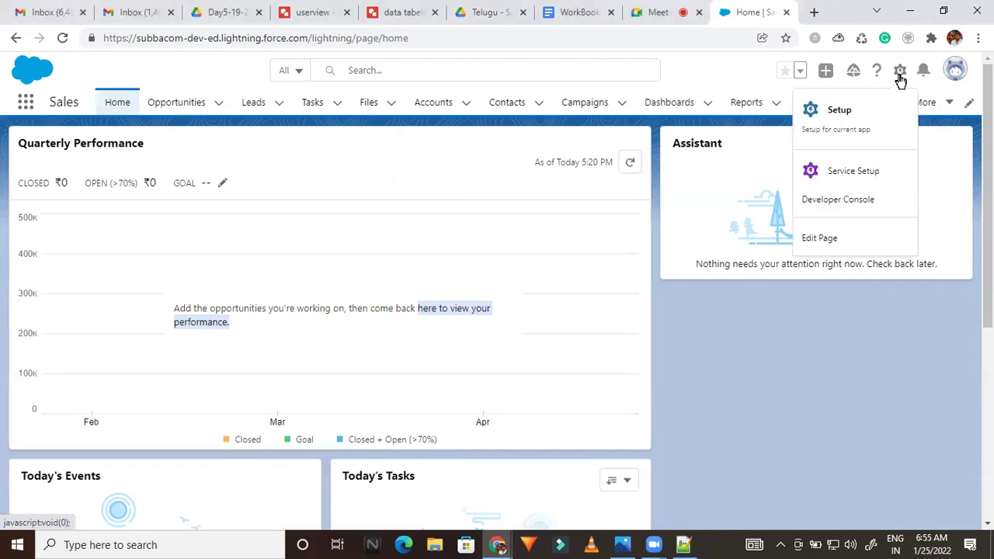
left_click(843, 113)
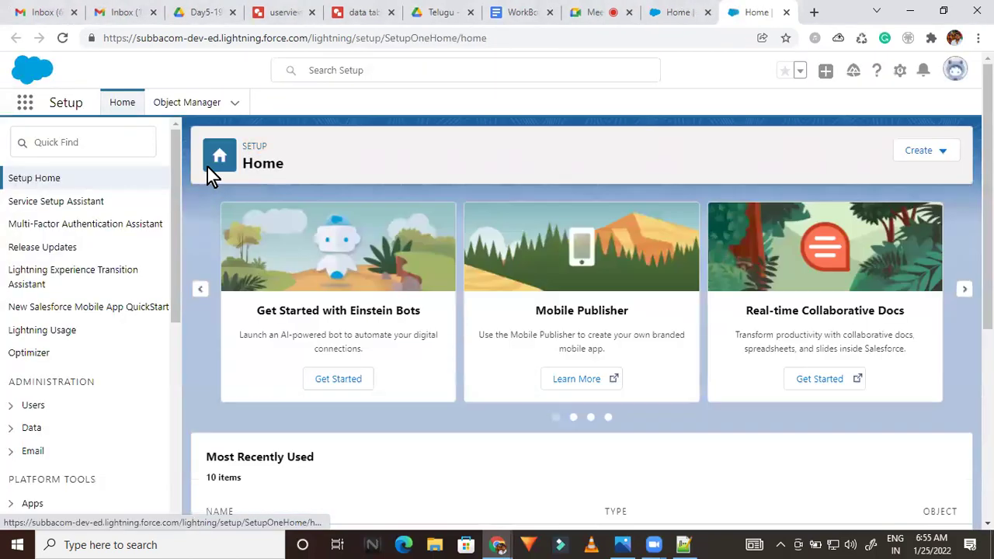
Find the setup entries matching "apps" and open the App Manager.
left_click(74, 154)
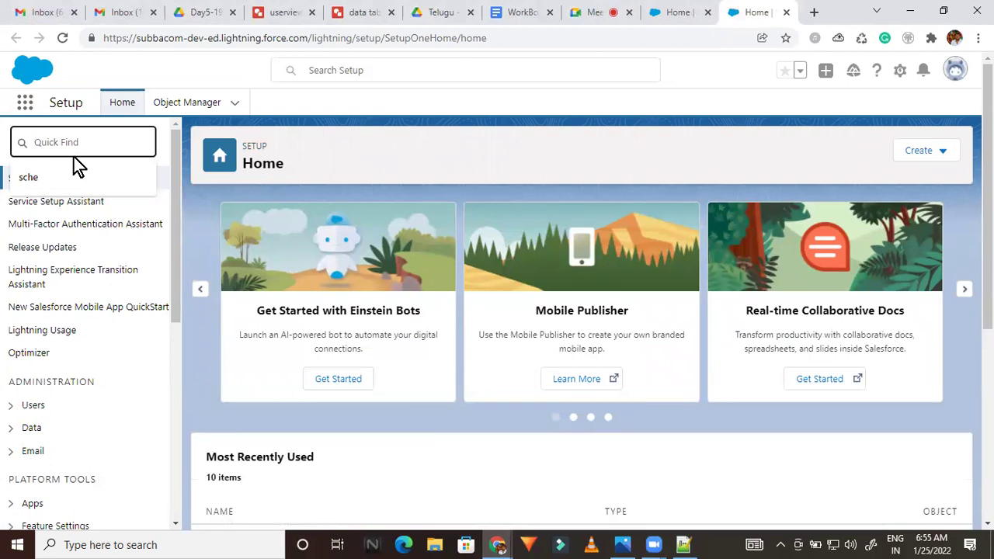
type("a")
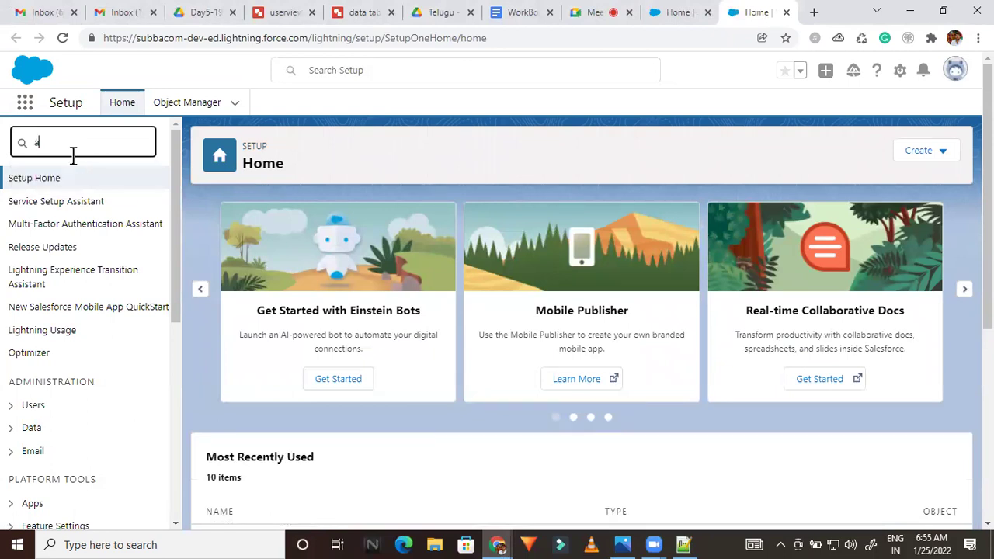
type("pps")
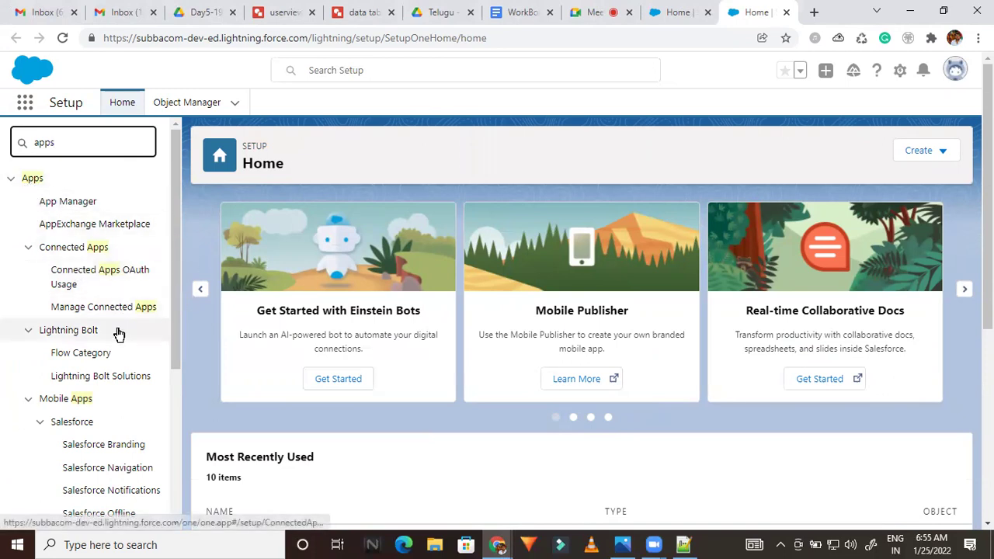
left_click_drag(174, 226, 179, 424)
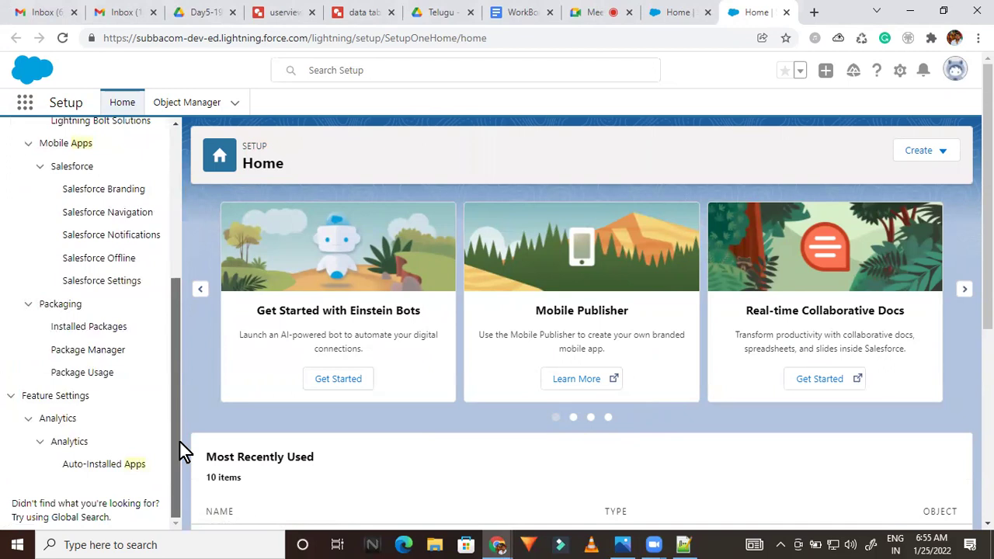
left_click_drag(177, 429, 170, 181)
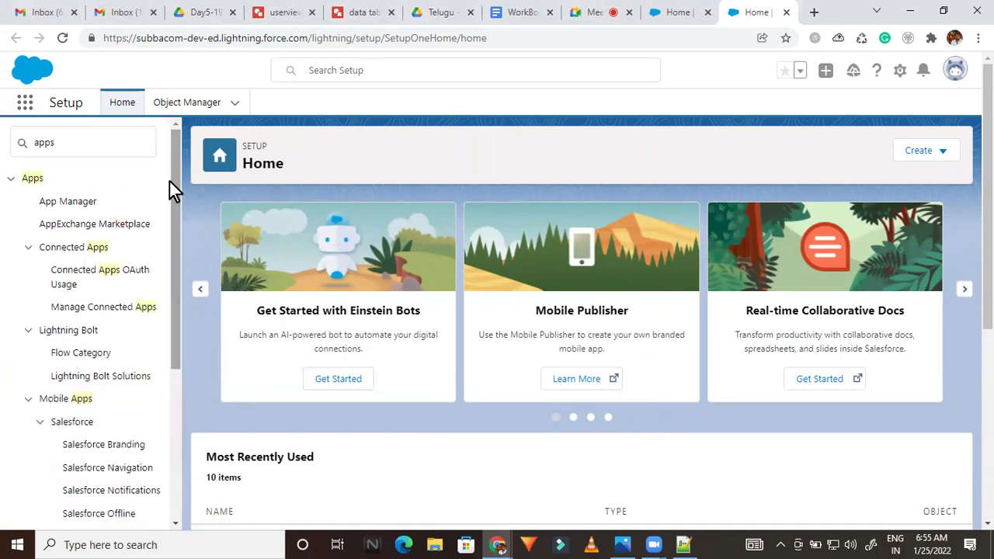
left_click(50, 203)
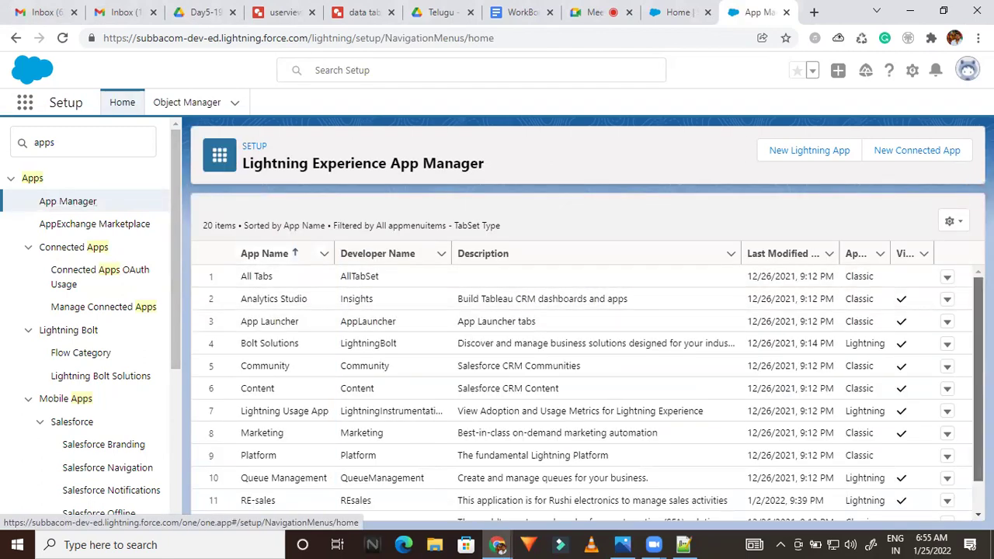
Examine the list of existing apps in the Lightning Experience App Manager, from All Tabs down to RE-sales.
scroll(587, 392, "down", 3)
scroll(587, 392, "up", 3)
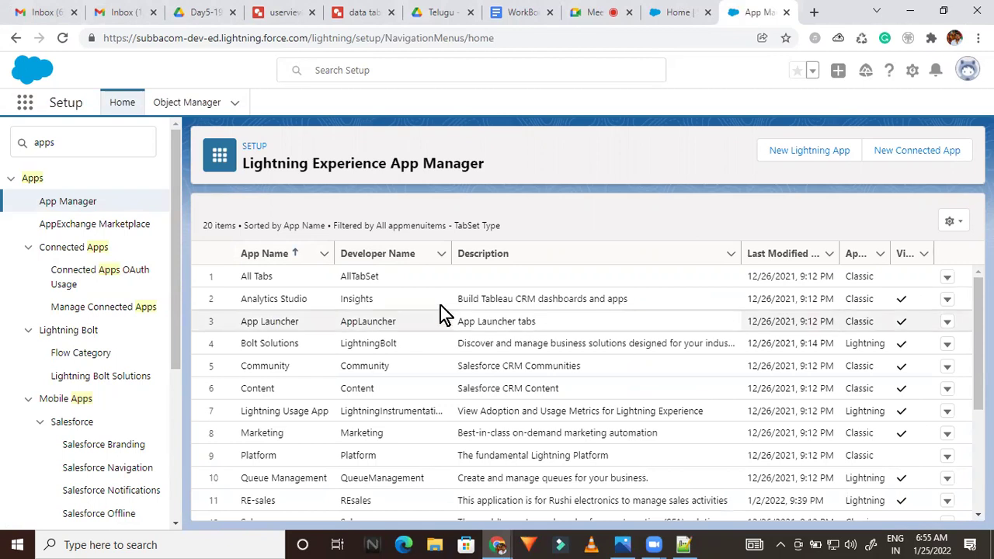
left_click_drag(233, 273, 297, 507)
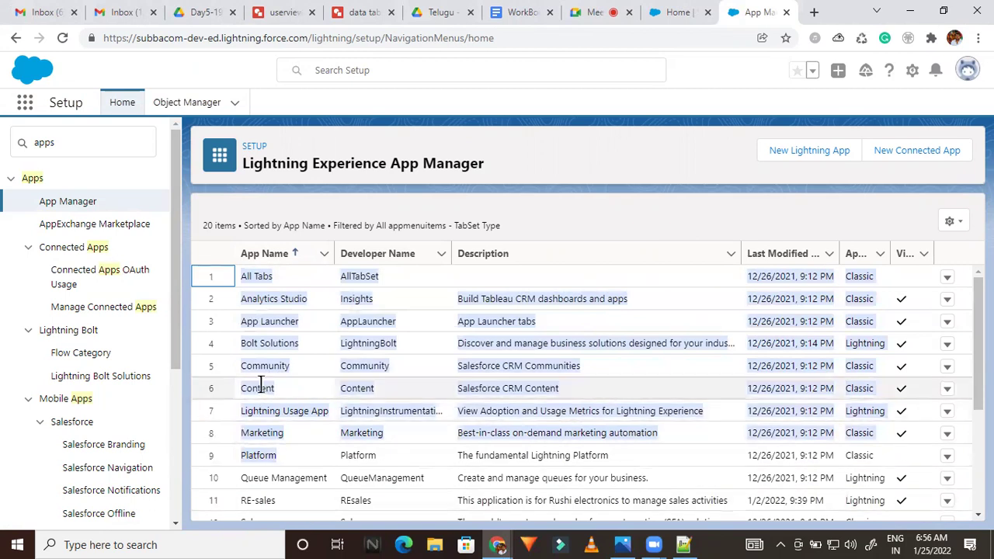
left_click(254, 194)
left_click_drag(230, 303, 229, 265)
left_click_drag(268, 351, 285, 475)
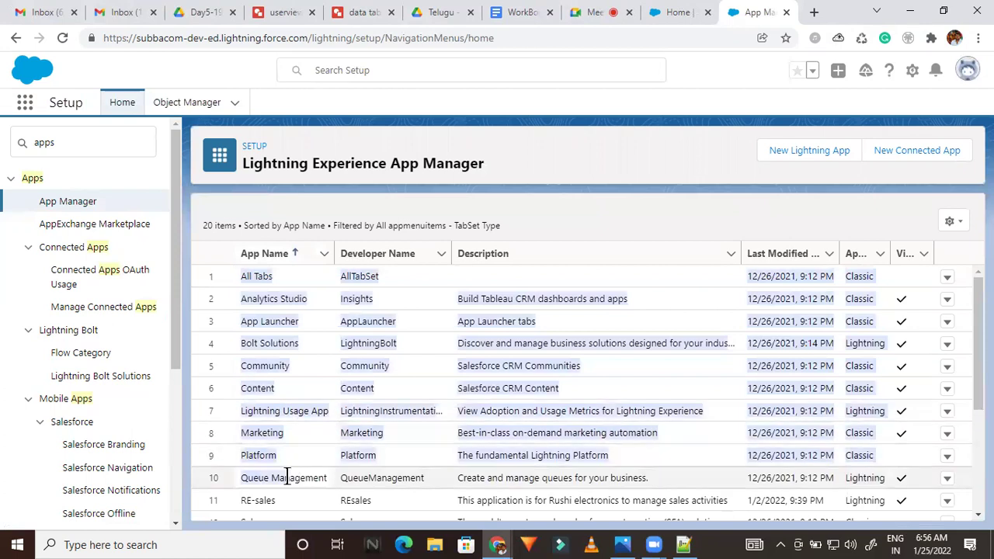
left_click(257, 199)
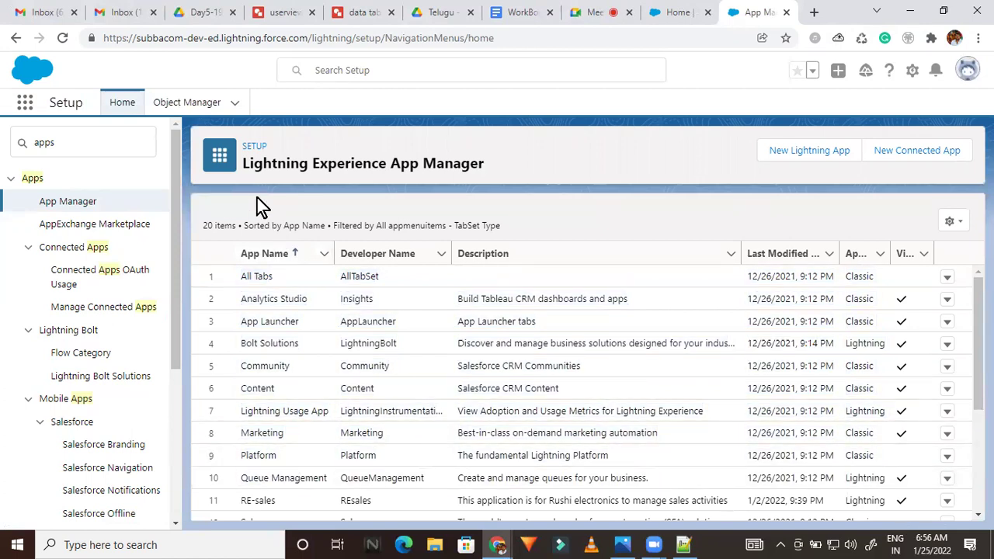
left_click_drag(234, 273, 322, 495)
left_click(323, 497)
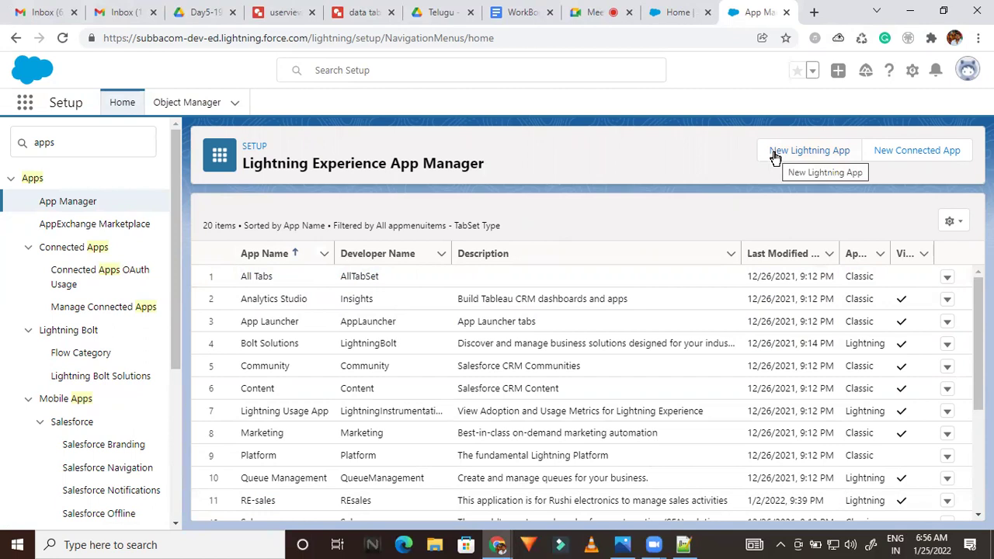
Check which row actions are offered for the All Tabs and Bolt Solutions apps.
left_click(947, 284)
left_click(895, 307)
left_click(948, 346)
left_click(895, 378)
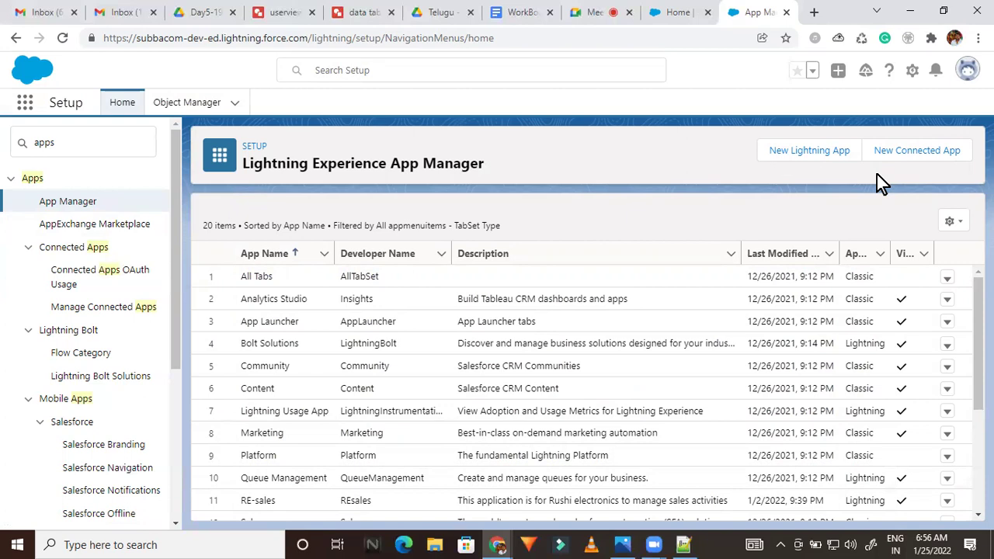
Start a new Lightning app to examine its details and branding fields, and leave it without saving.
left_click(787, 155)
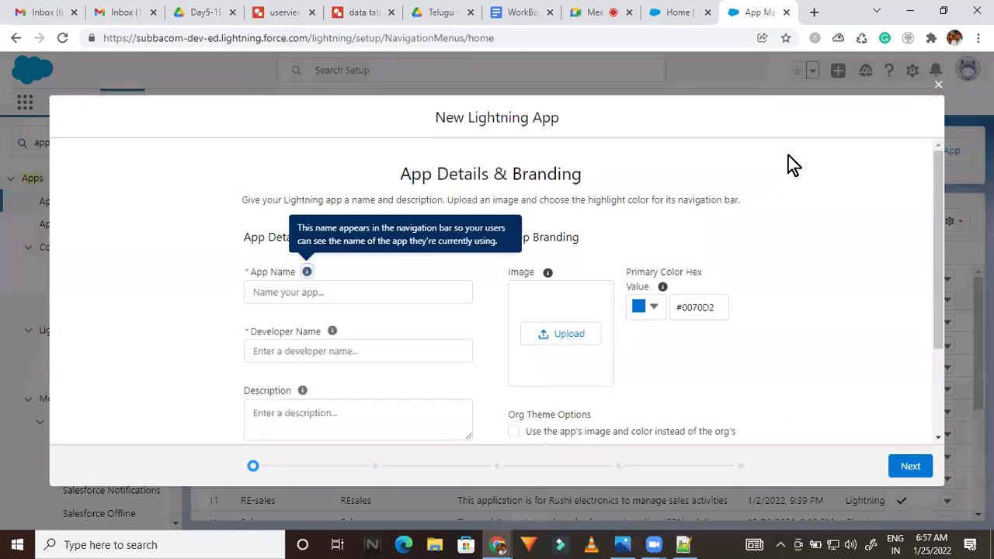
left_click_drag(938, 190, 925, 211)
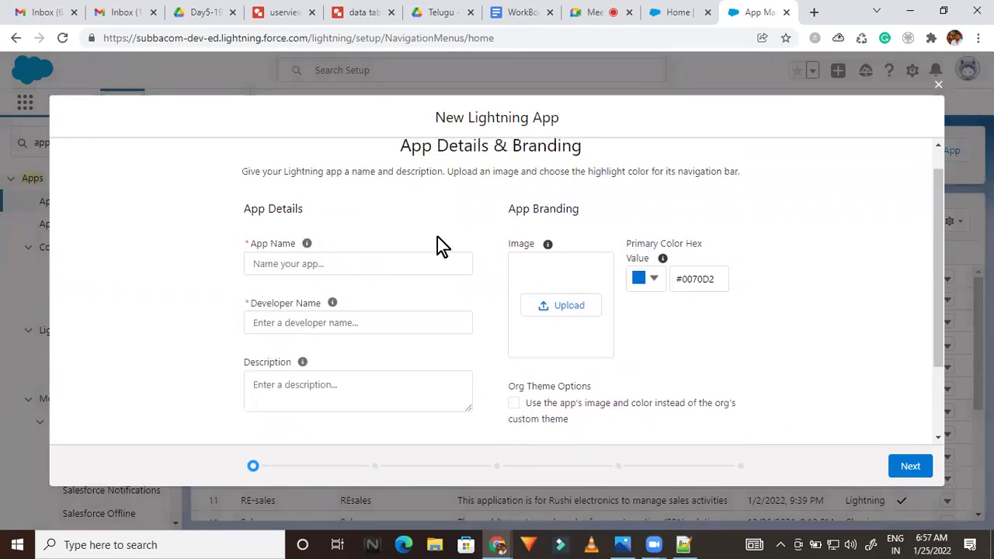
left_click(282, 265)
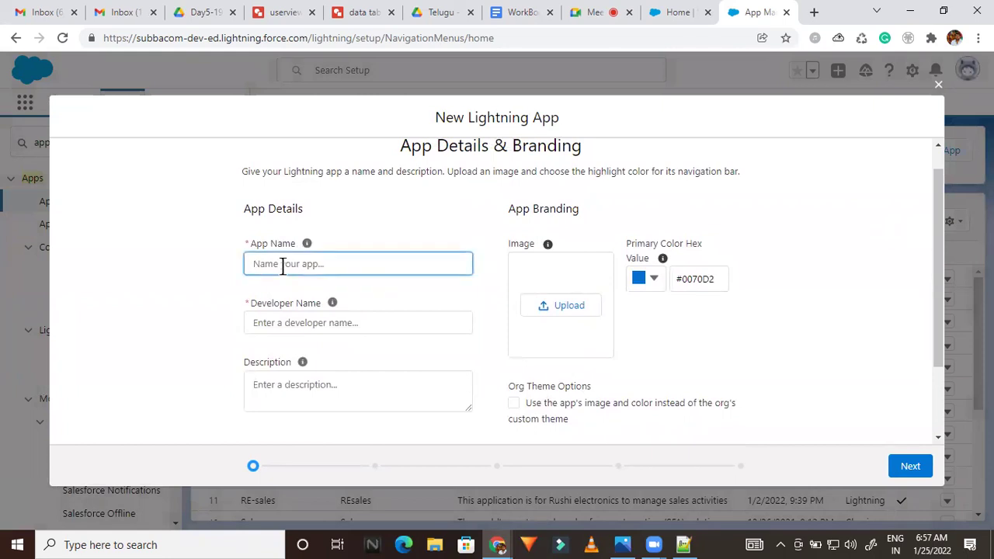
left_click(289, 323)
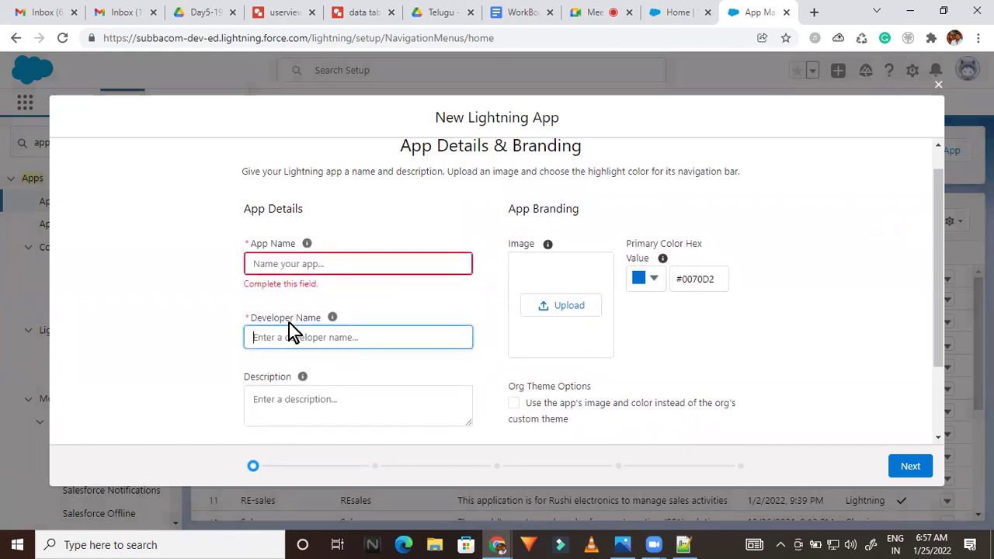
left_click(287, 401)
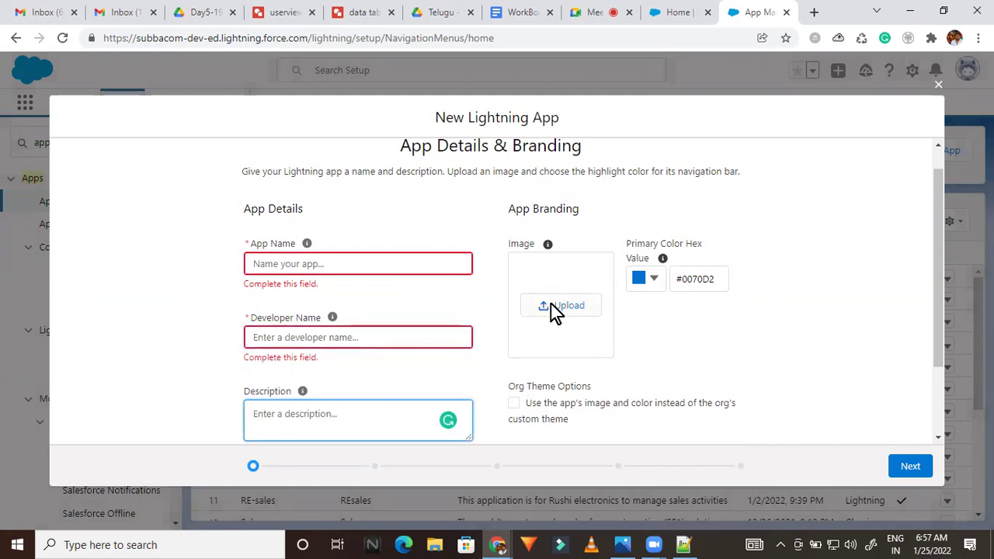
left_click(651, 286)
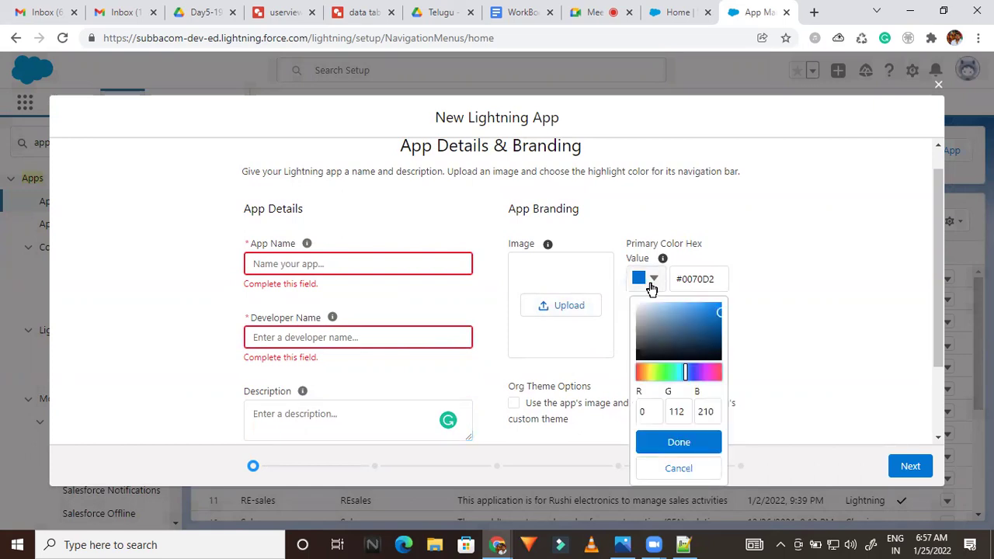
left_click(938, 83)
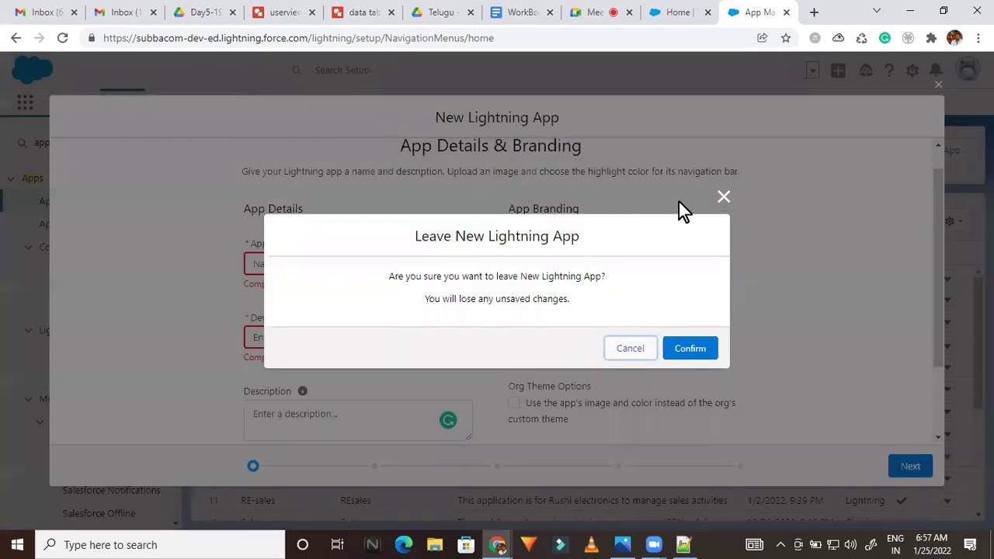
left_click(722, 197)
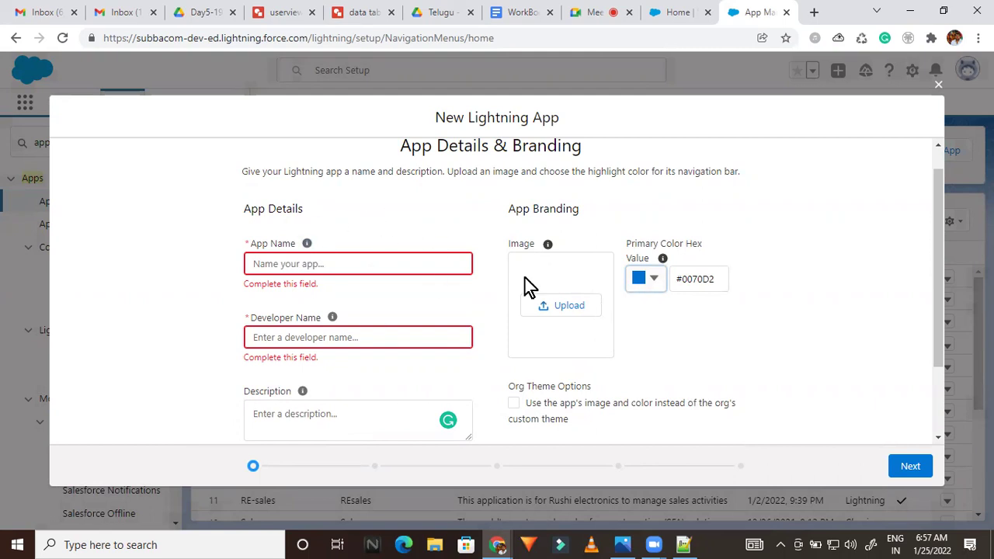
left_click_drag(932, 239, 932, 192)
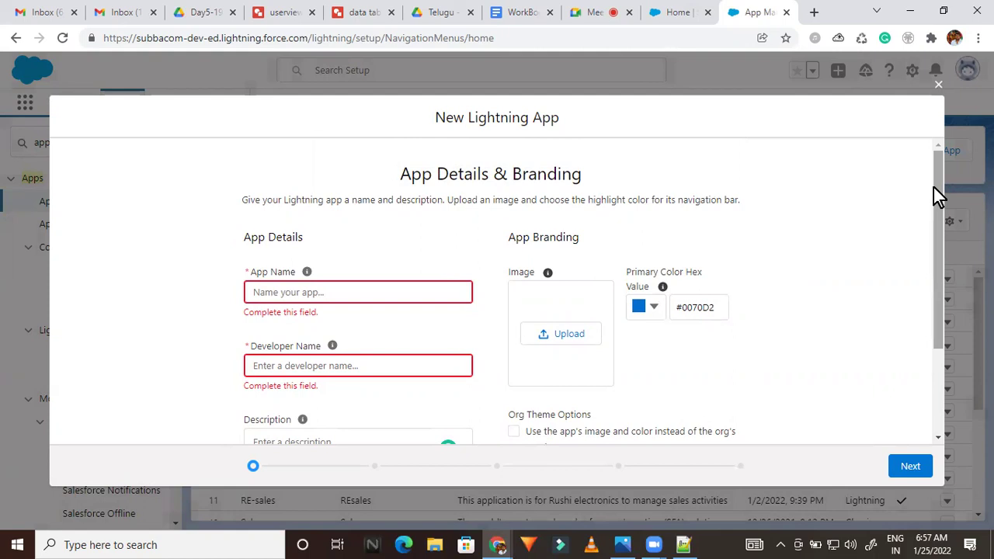
mouse_move(934, 188)
left_mouse_down()
mouse_move(934, 219)
mouse_move(934, 190)
left_mouse_up()
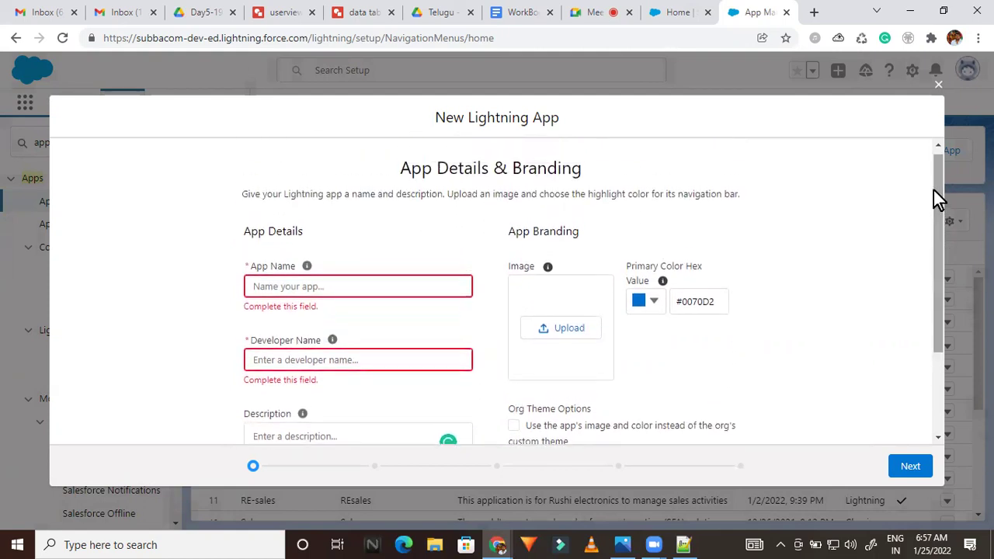
left_click(934, 86)
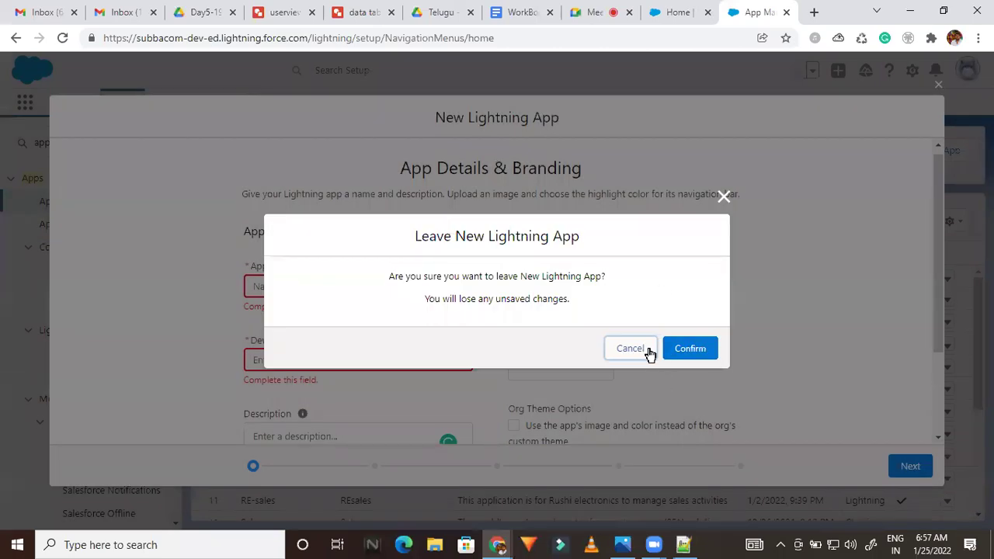
left_click(680, 346)
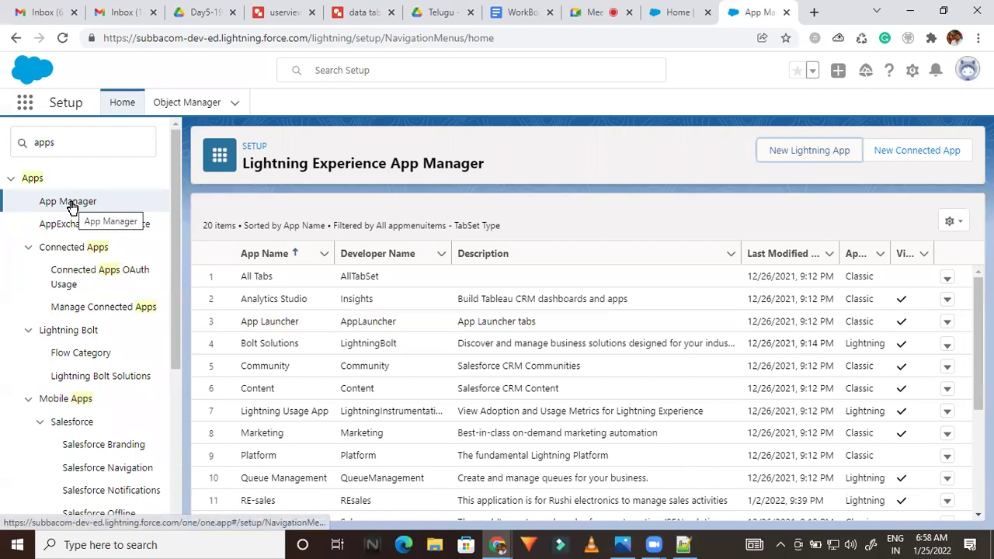
Start a new Lightning app and review its App Name, Developer Name, Description and branding fields.
left_click(777, 161)
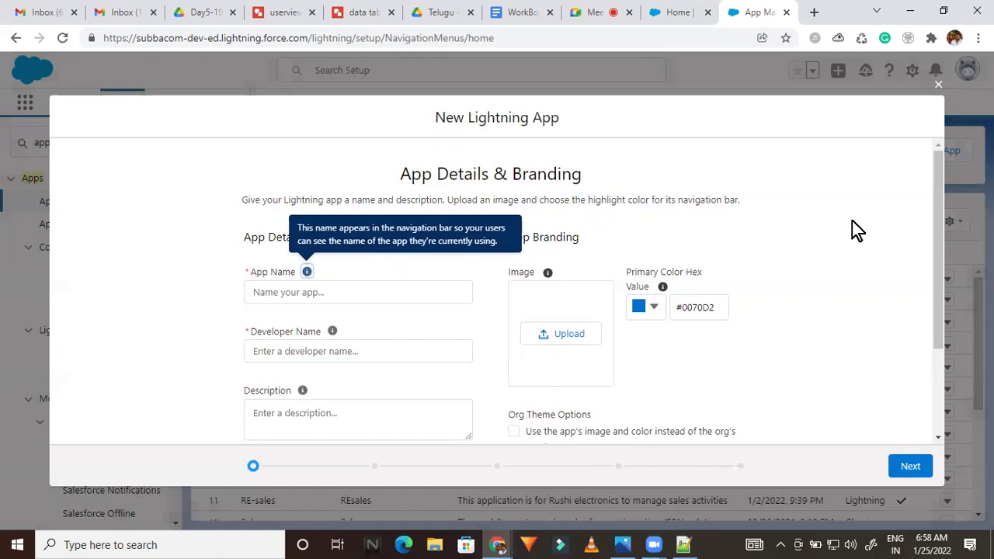
left_click_drag(935, 191, 919, 269)
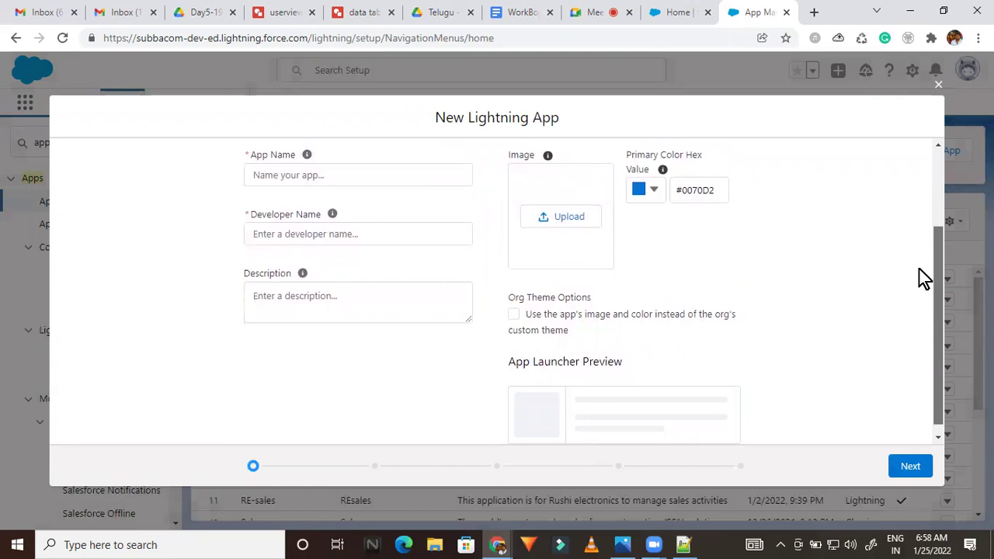
left_click_drag(918, 269, 918, 231)
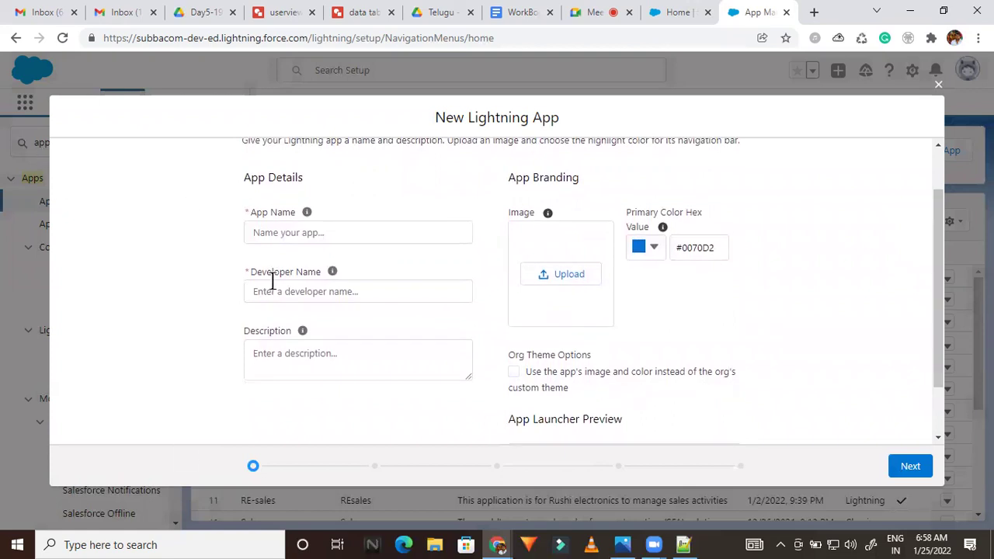
left_click(261, 231)
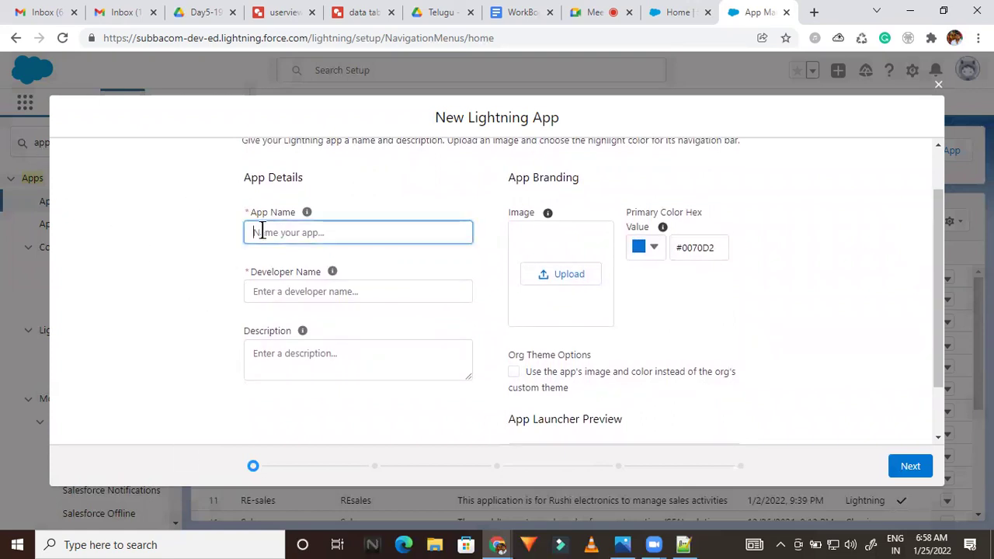
left_click_drag(938, 267, 925, 198)
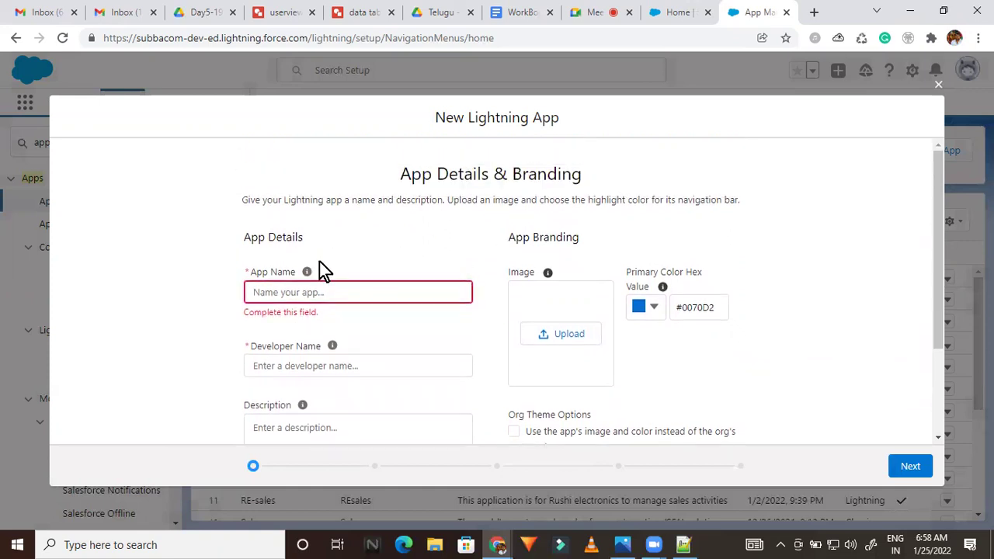
left_click_drag(251, 274, 292, 282)
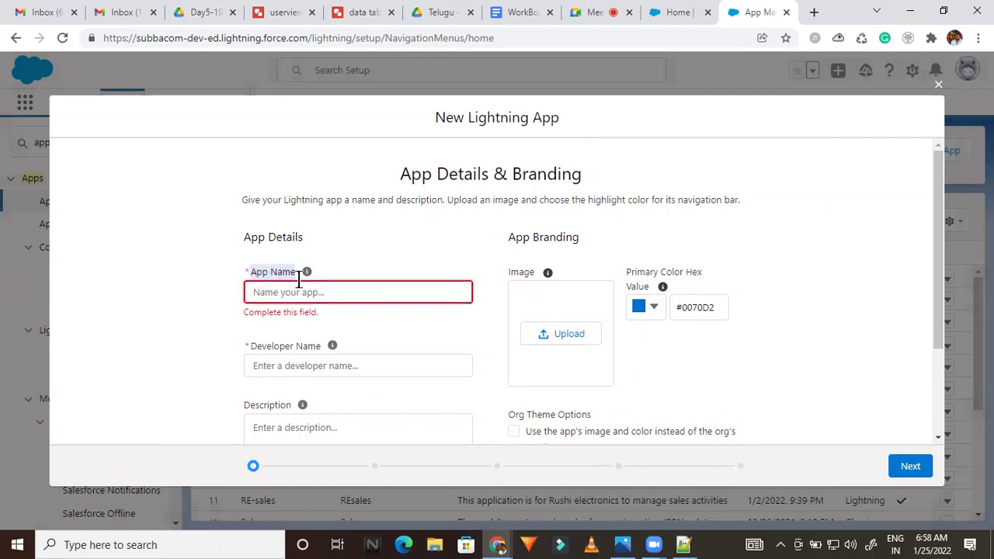
left_click(291, 290)
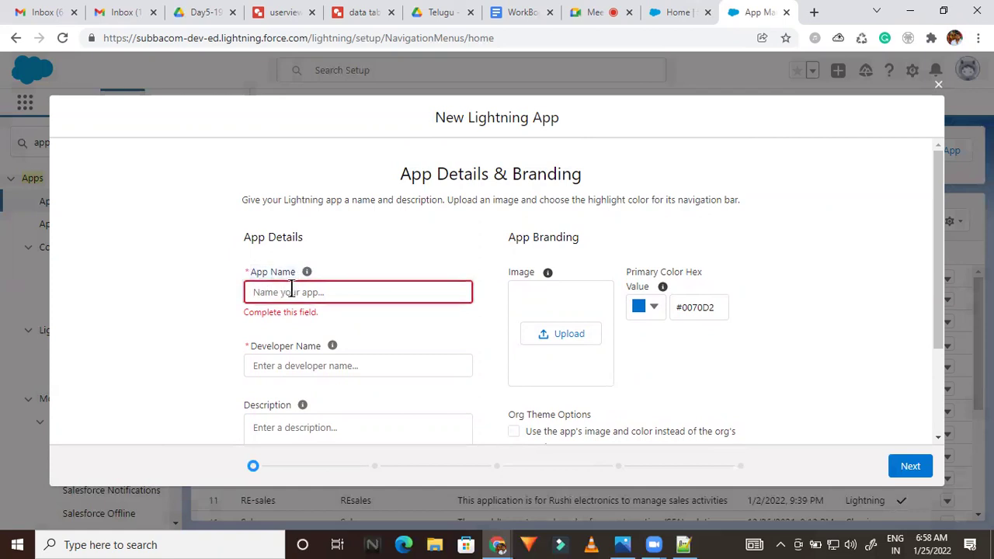
left_click(283, 360)
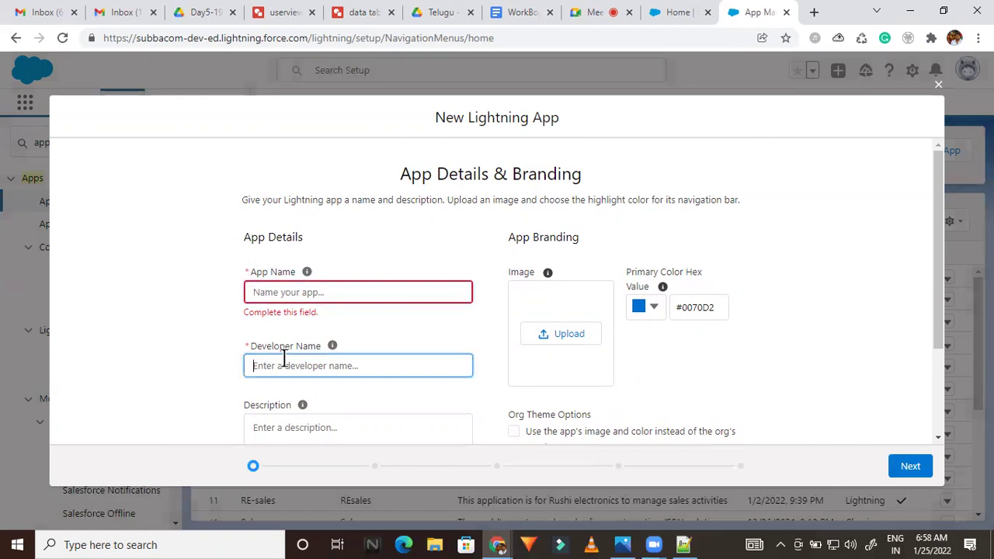
left_click(259, 286)
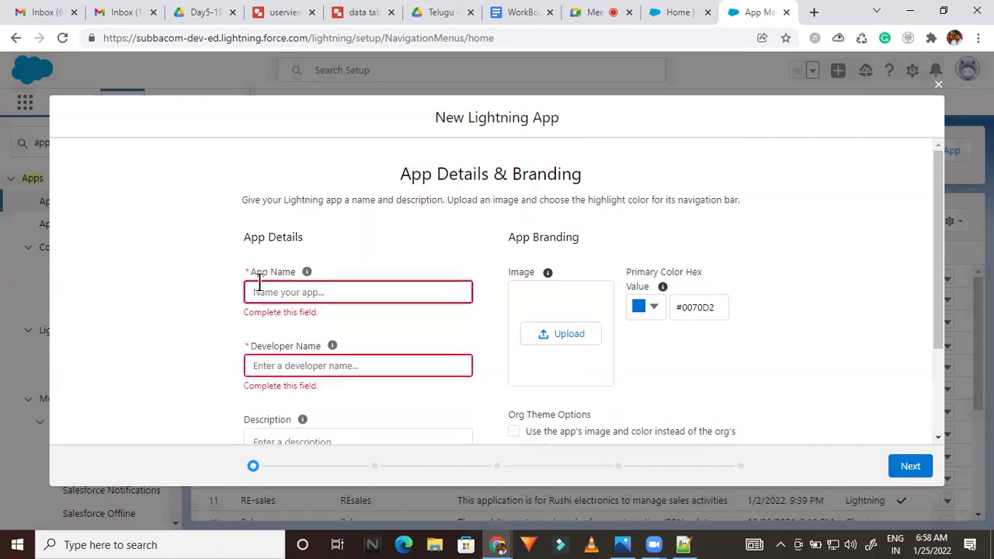
left_click(269, 366)
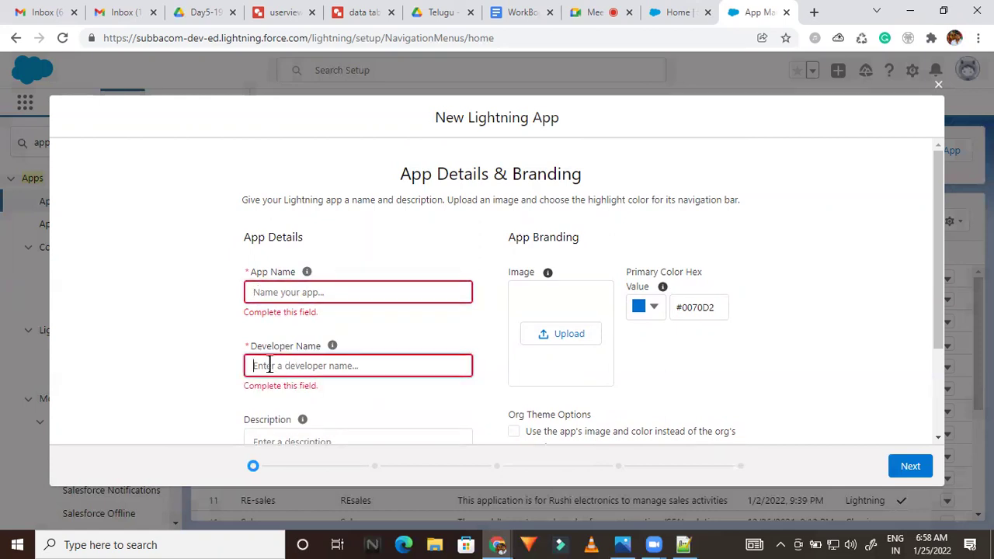
Name the app Student Management, correcting the misspelled word, and accept Student_Management as its developer name.
left_click(280, 293)
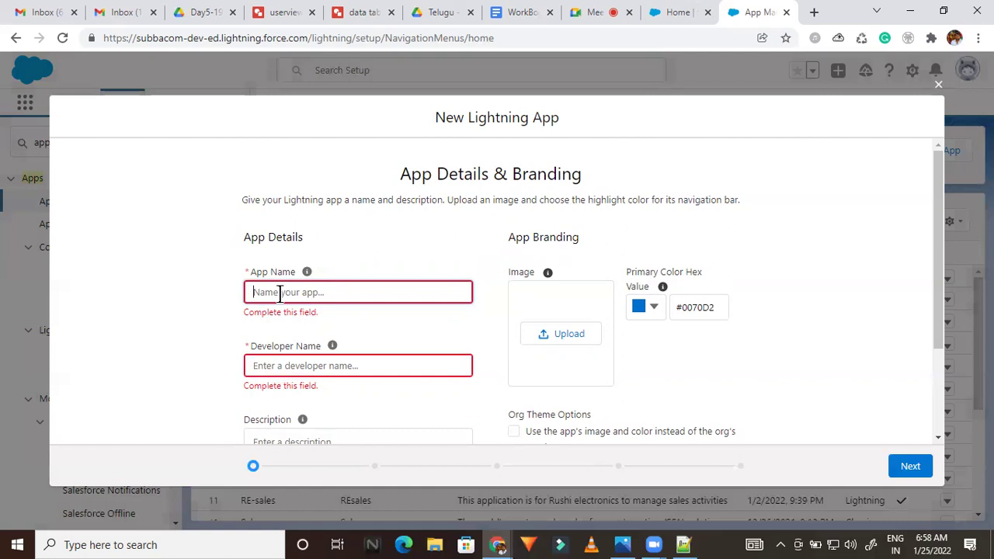
type("Student Managemnet")
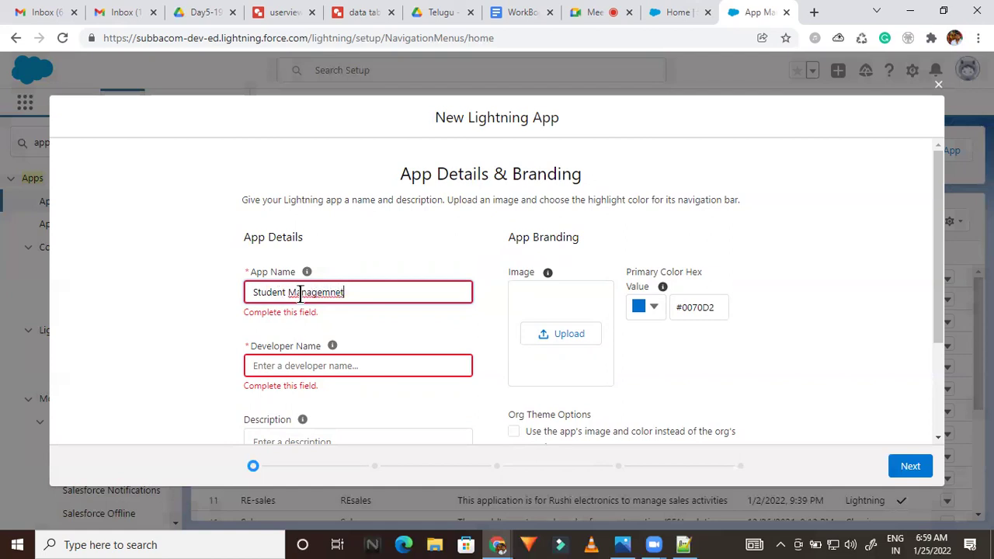
right_click(301, 295)
left_click(330, 313)
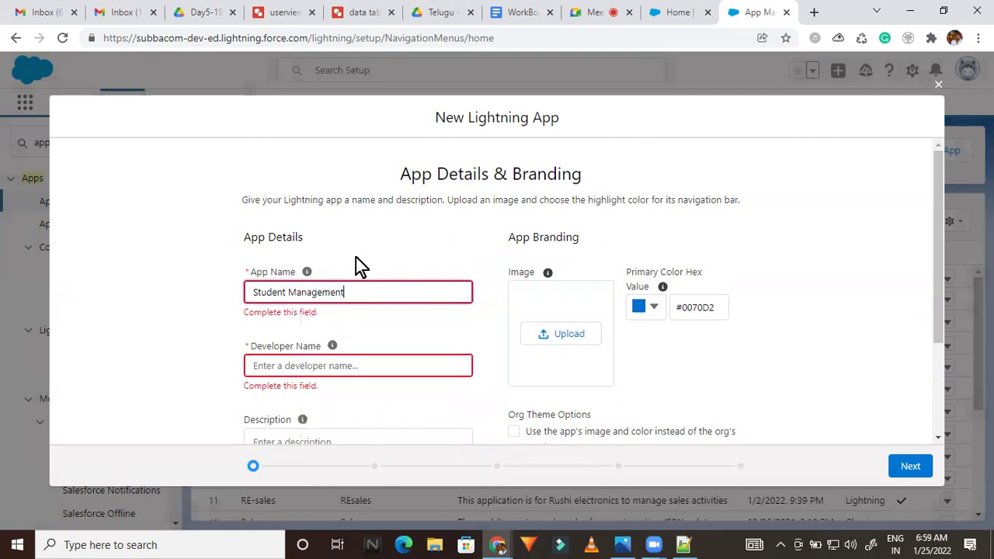
left_click(356, 258)
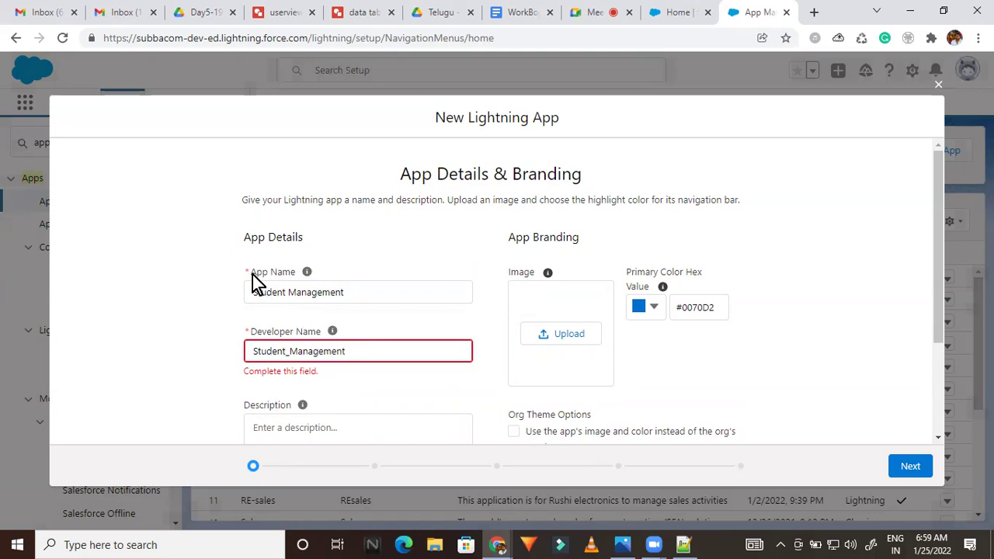
left_click(352, 302)
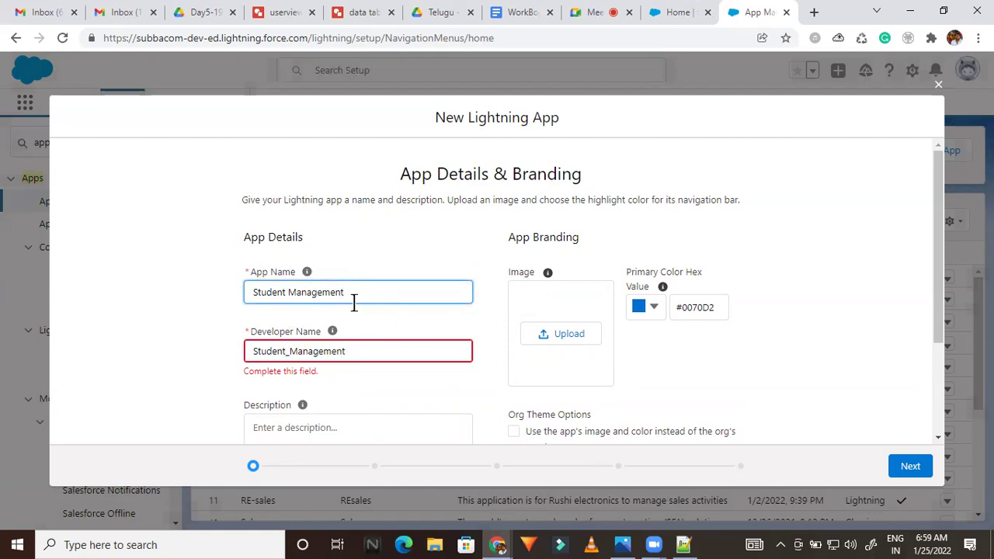
double_click(292, 352)
left_click(151, 335)
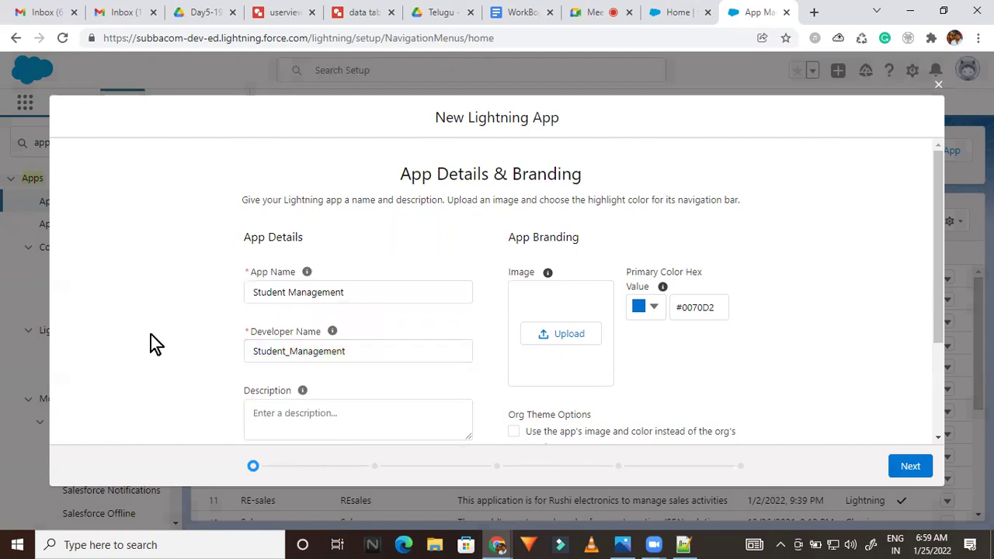
Enter the description "This application will be used by placement consultancy", applying the suggested spelling correction to the last word.
left_click_drag(935, 214, 941, 268)
left_click(356, 339)
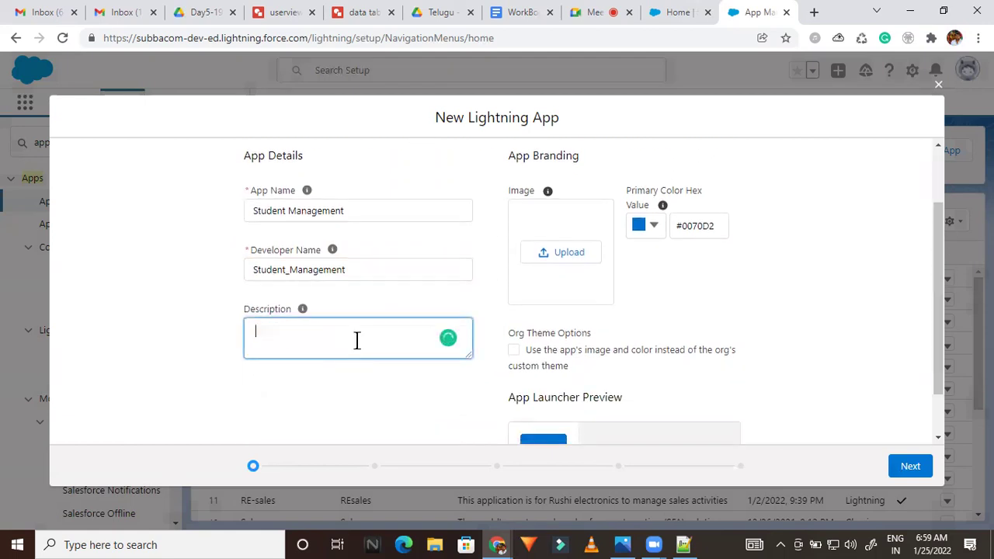
type("This application wi")
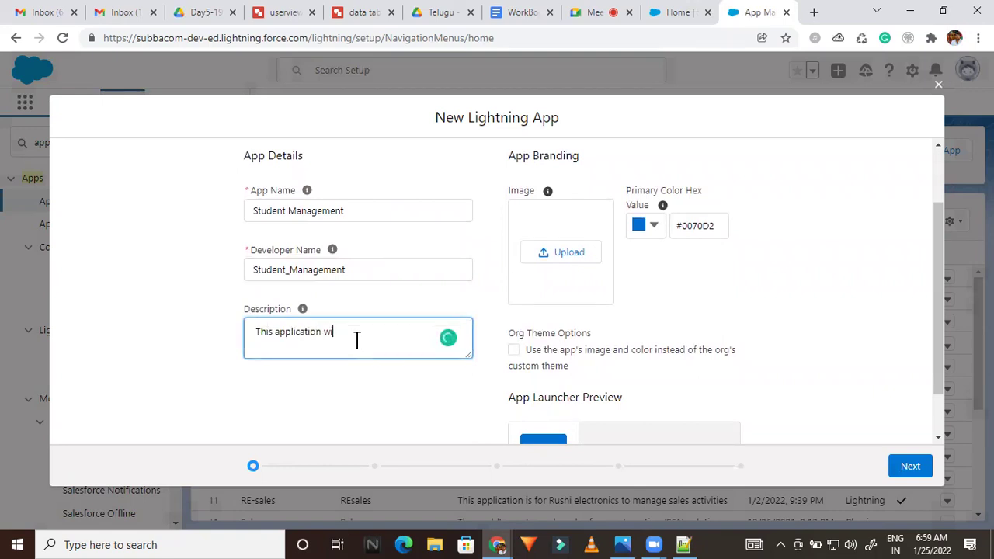
type("ll be used by place")
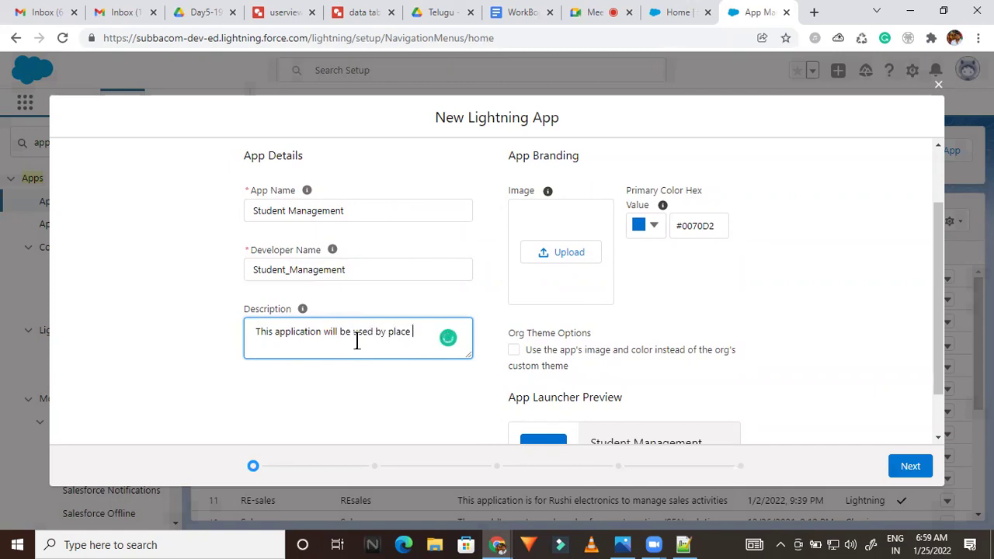
type("ment cunsultancy")
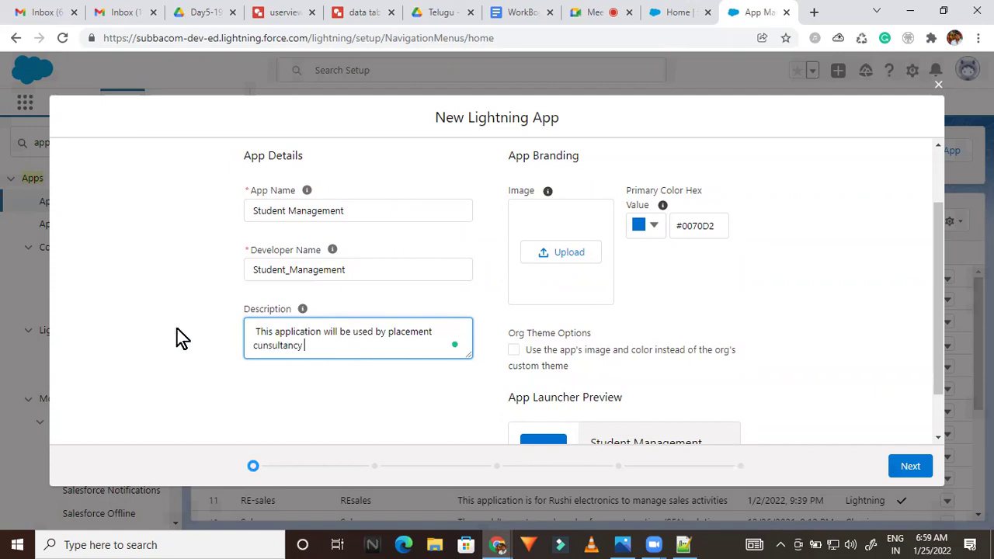
mouse_move(936, 281)
left_mouse_down()
mouse_move(928, 230)
mouse_move(935, 279)
left_mouse_up()
left_click(270, 347)
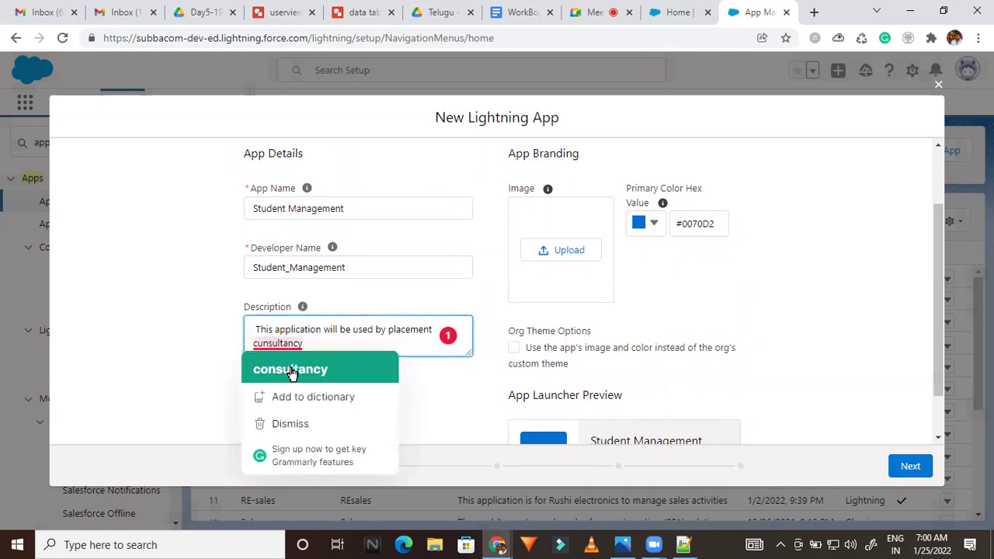
left_click(295, 373)
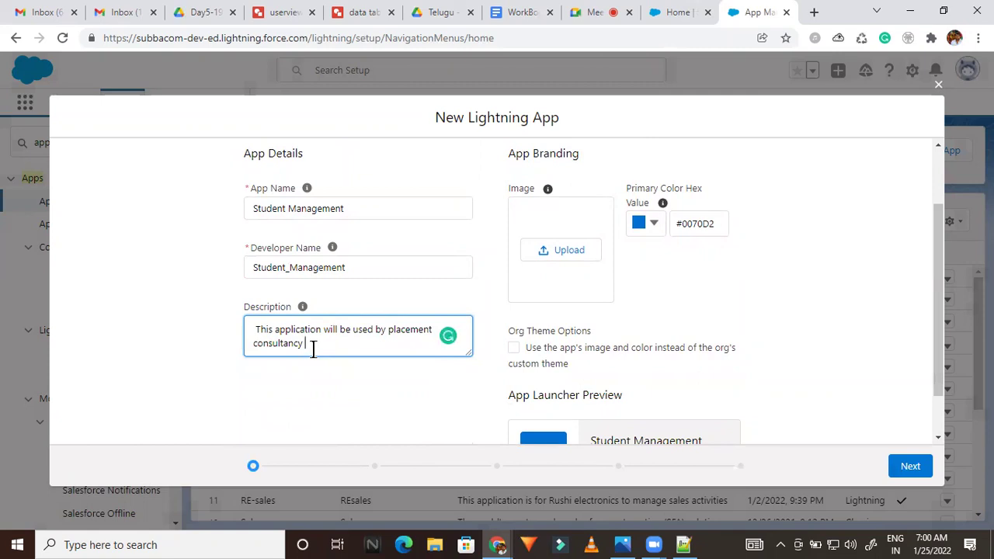
mouse_move(941, 289)
left_mouse_down()
mouse_move(933, 236)
mouse_move(934, 283)
left_mouse_up()
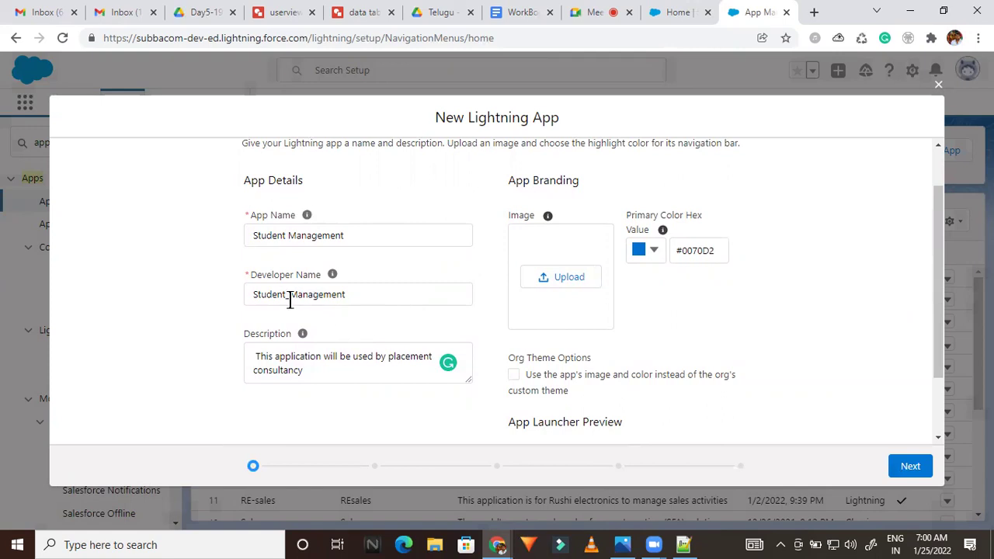
left_click(550, 281)
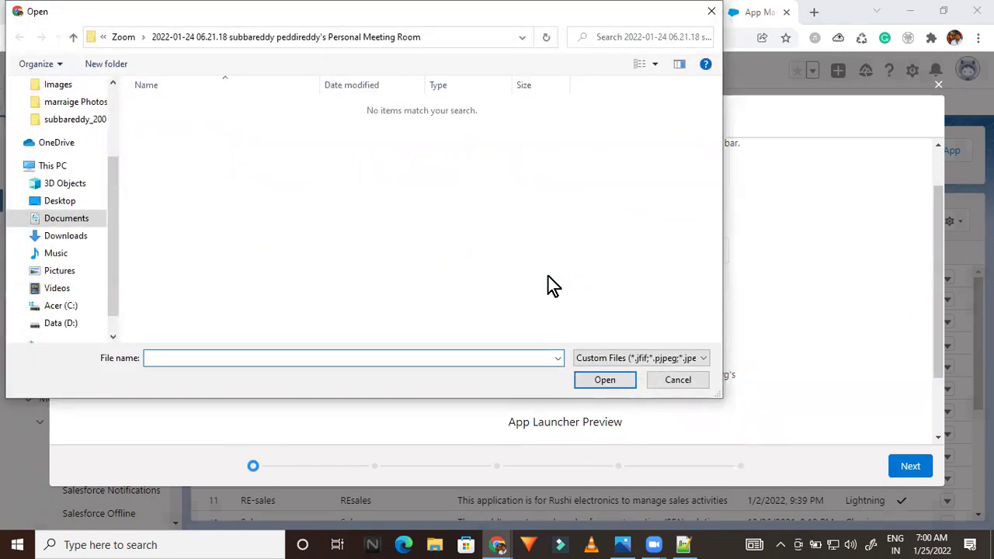
left_click(713, 14)
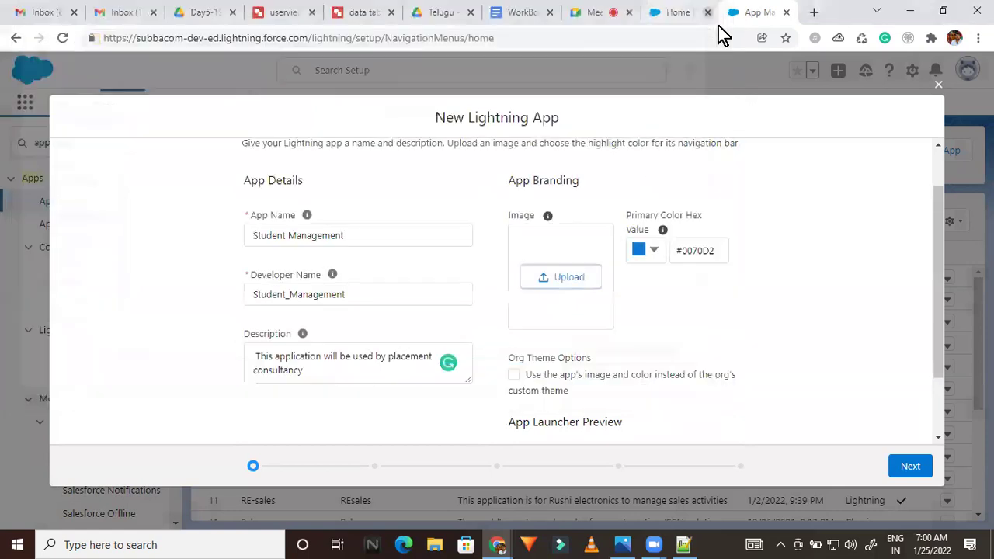
Search Google in a new browser tab for "student managemt logo".
key("ctrl+t")
type("s")
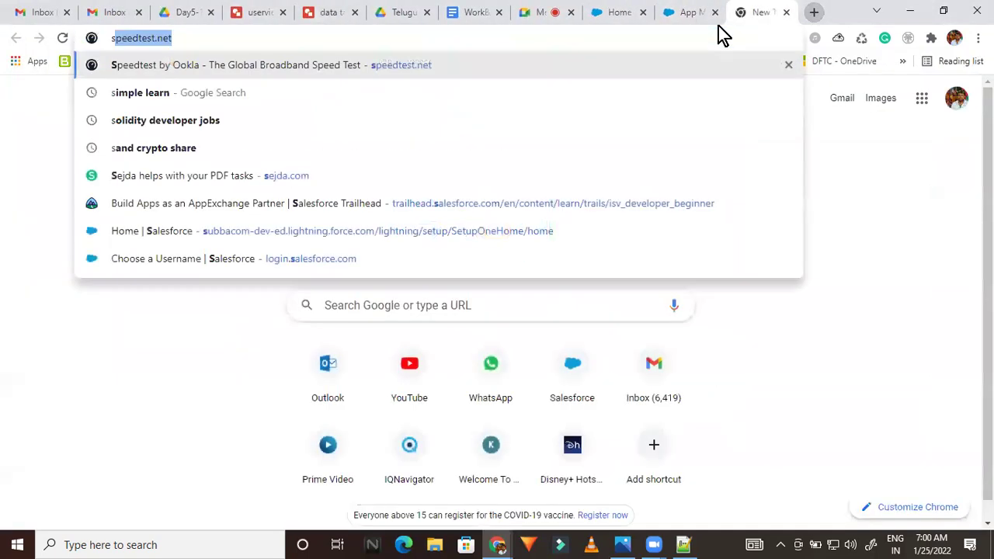
type("tudnet")
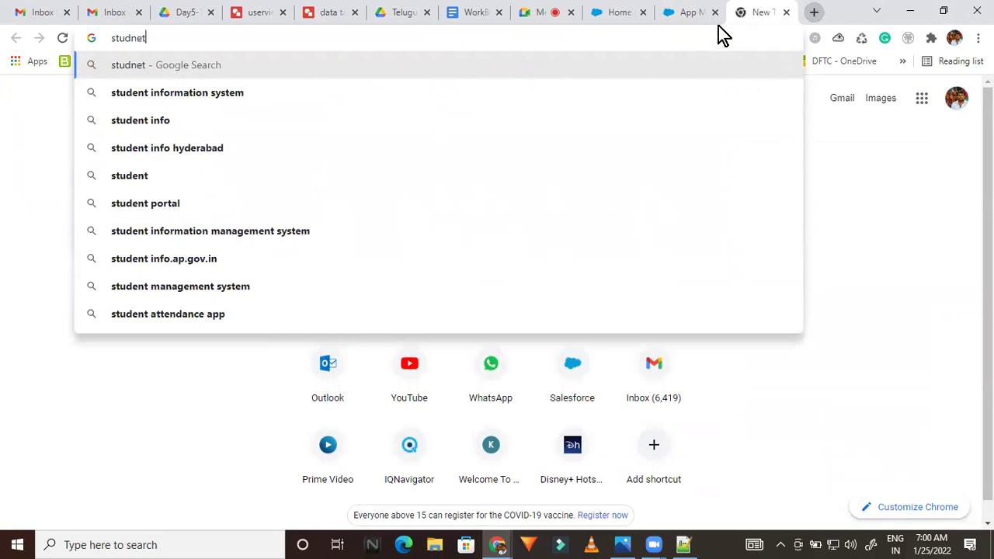
key("BackSpace")
key("BackSpace")
key("BackSpace")
type("e")
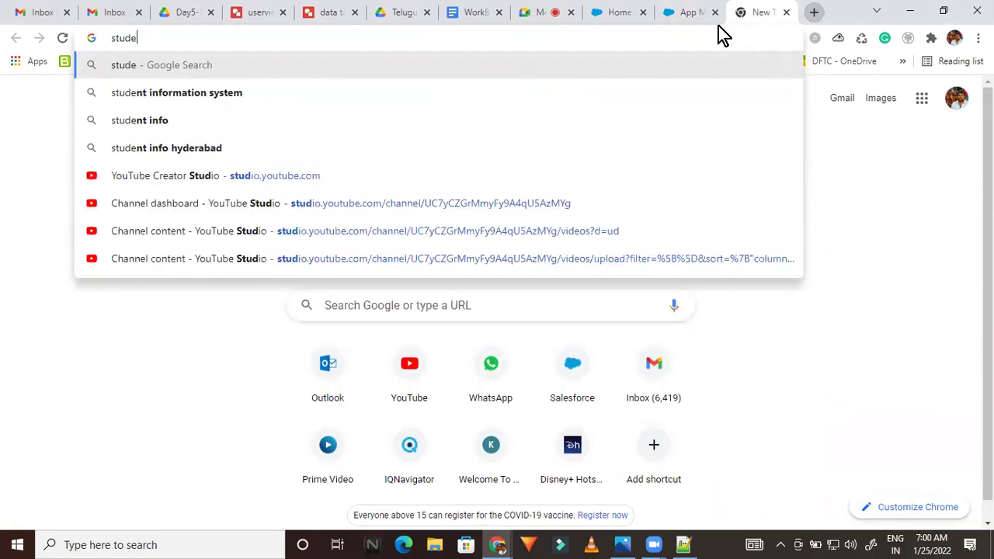
type("nt managemt logo")
key("Return")
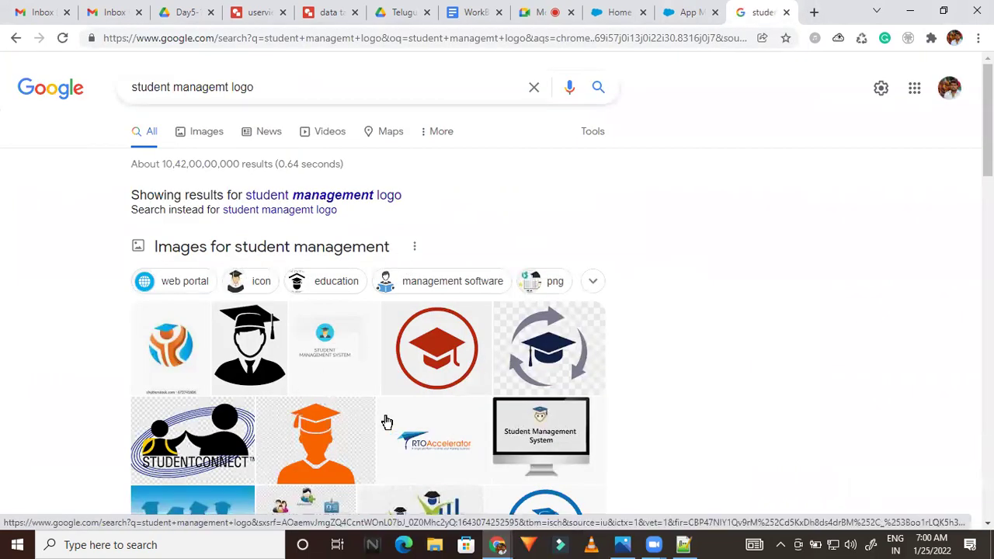
Open the STUDENTCONNECT logo among the image results and save it to the Downloads folder as studentmpng.png.
left_click(197, 442)
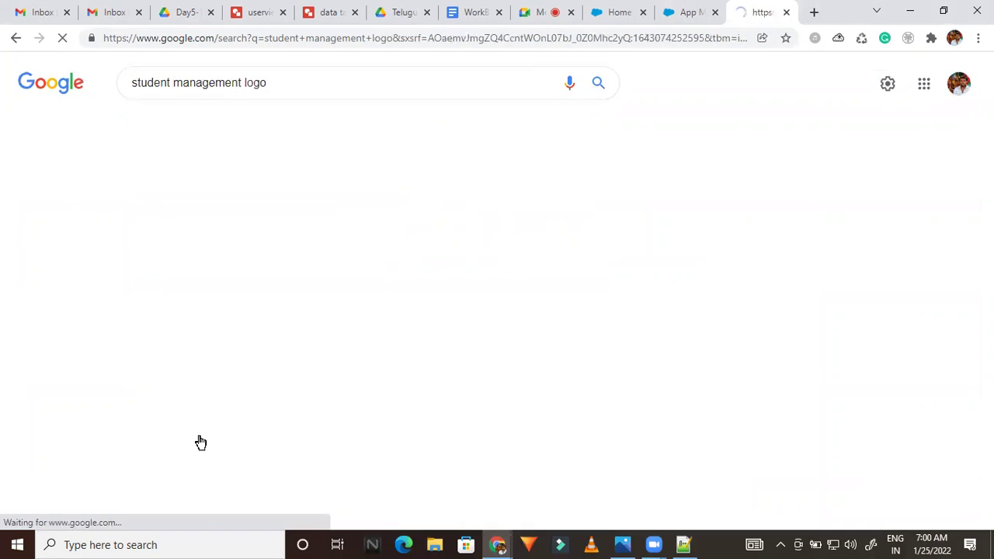
scroll(261, 264, "down", 2)
left_click(246, 348)
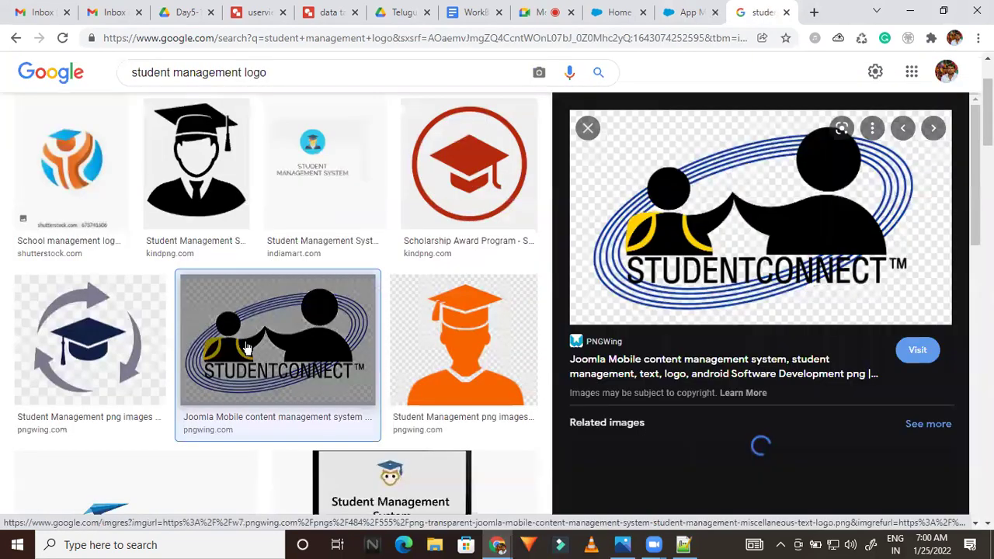
right_click(246, 348)
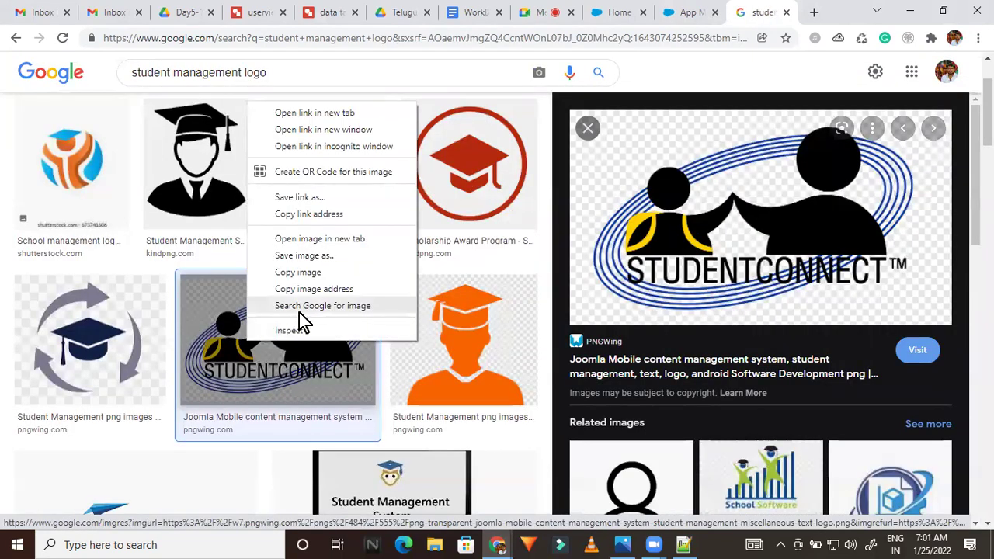
left_click(310, 257)
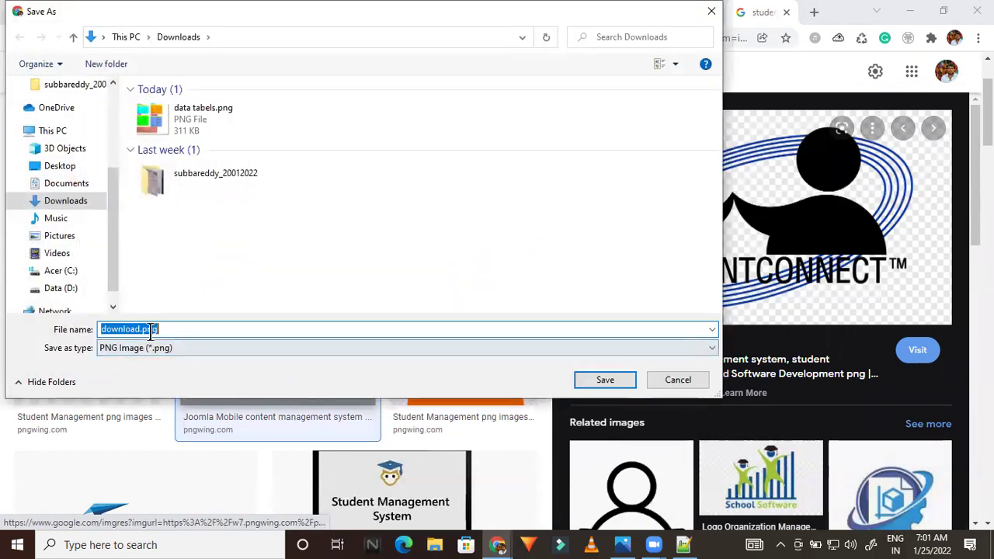
left_click_drag(140, 330, 48, 326)
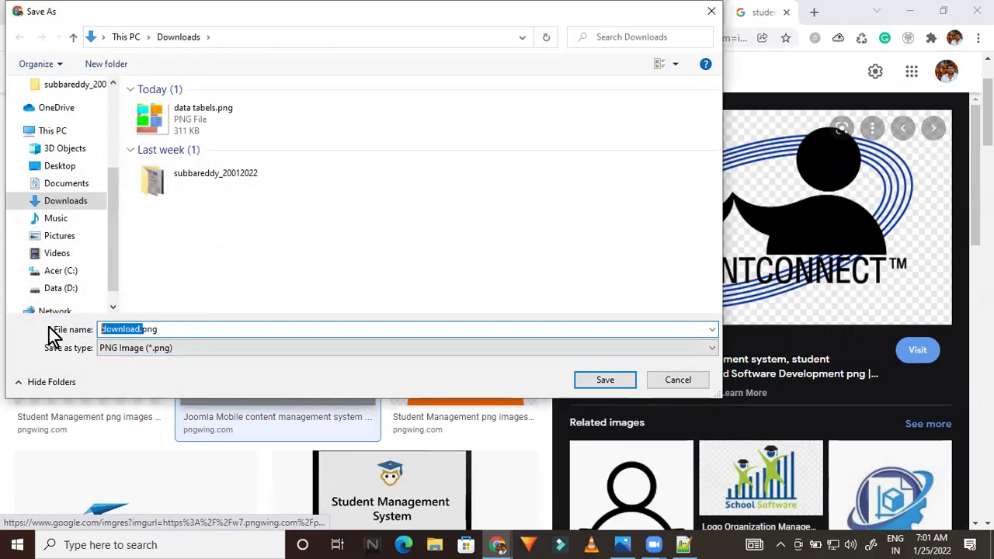
type("studentm")
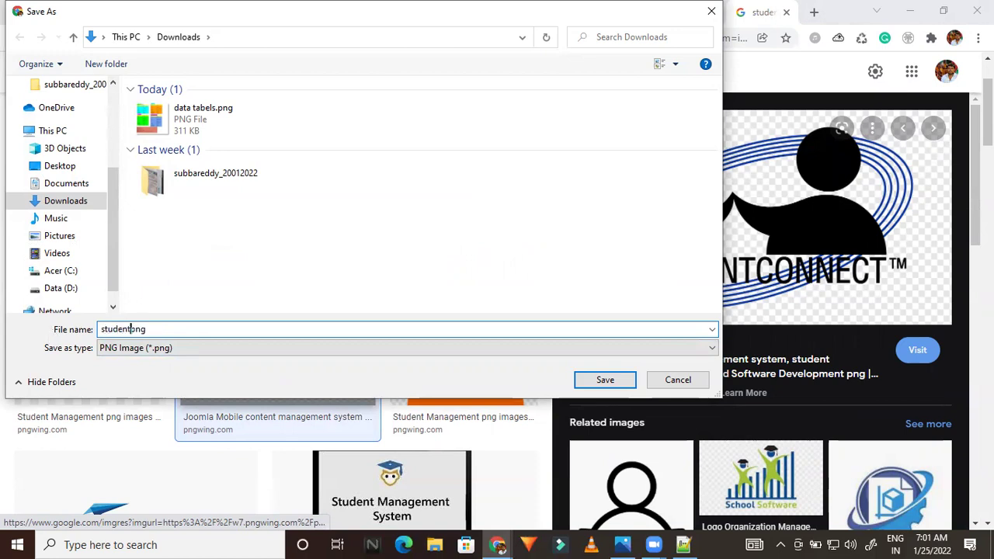
key("Return")
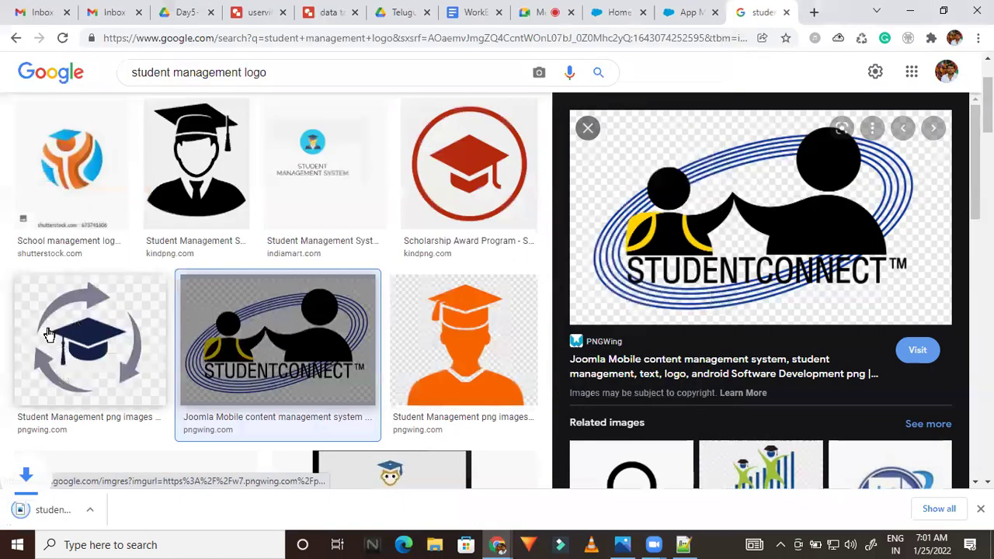
Close the image search and upload studentmpng.png from the Downloads folder as the app's branding image.
key("ctrl+w")
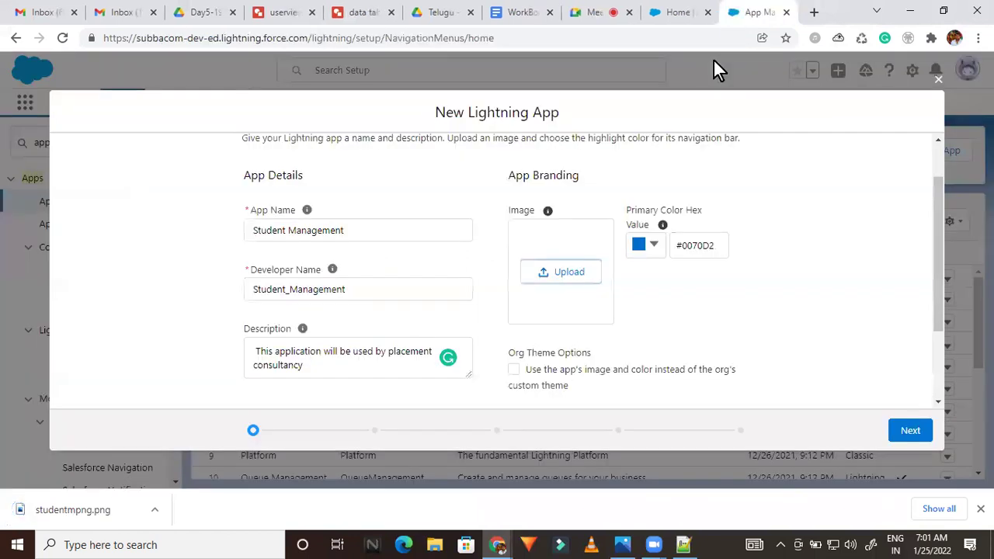
left_click(551, 272)
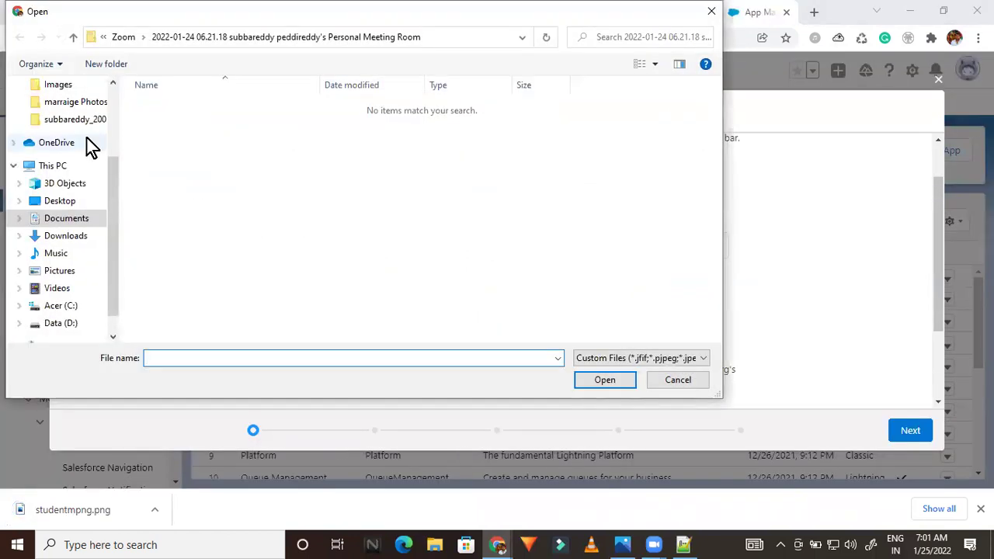
left_click(70, 235)
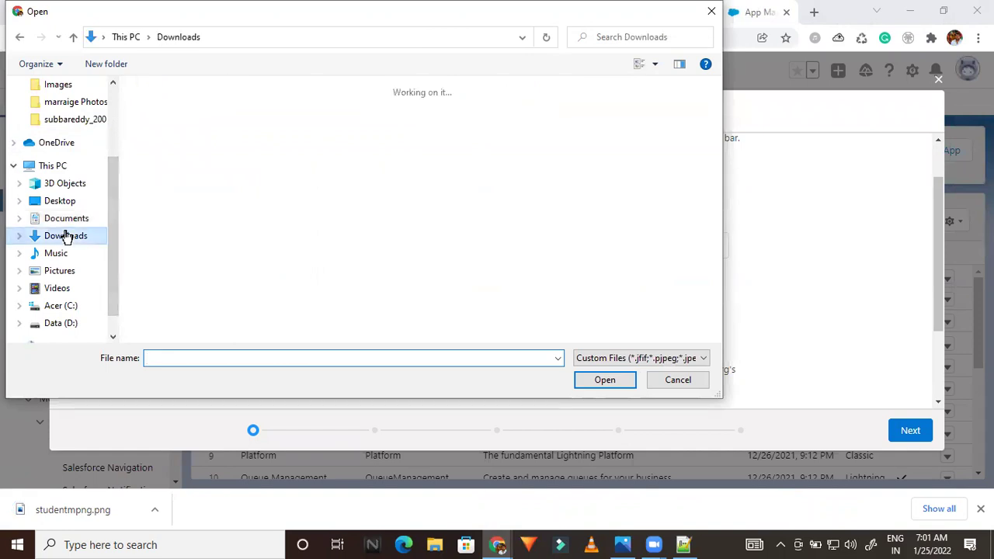
double_click(191, 109)
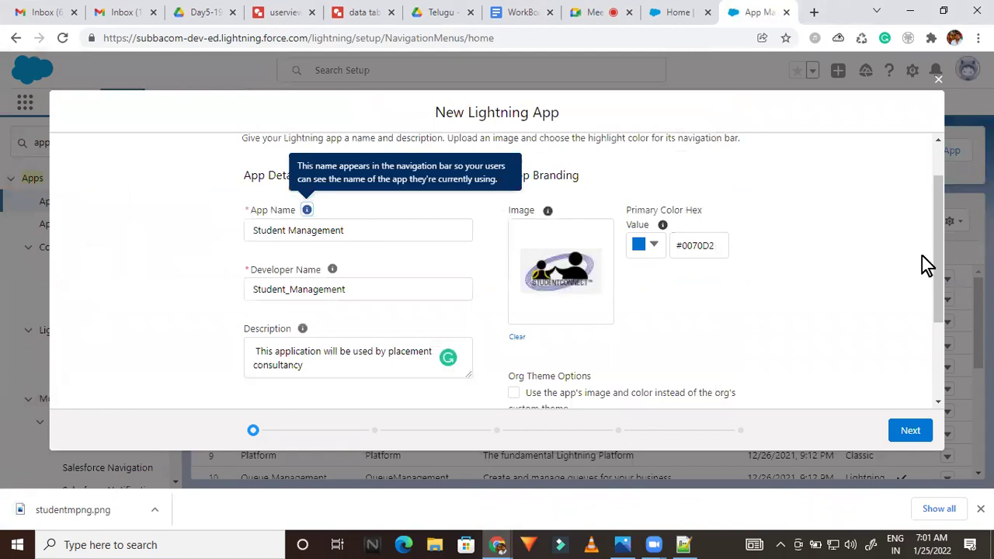
left_click_drag(936, 230, 933, 308)
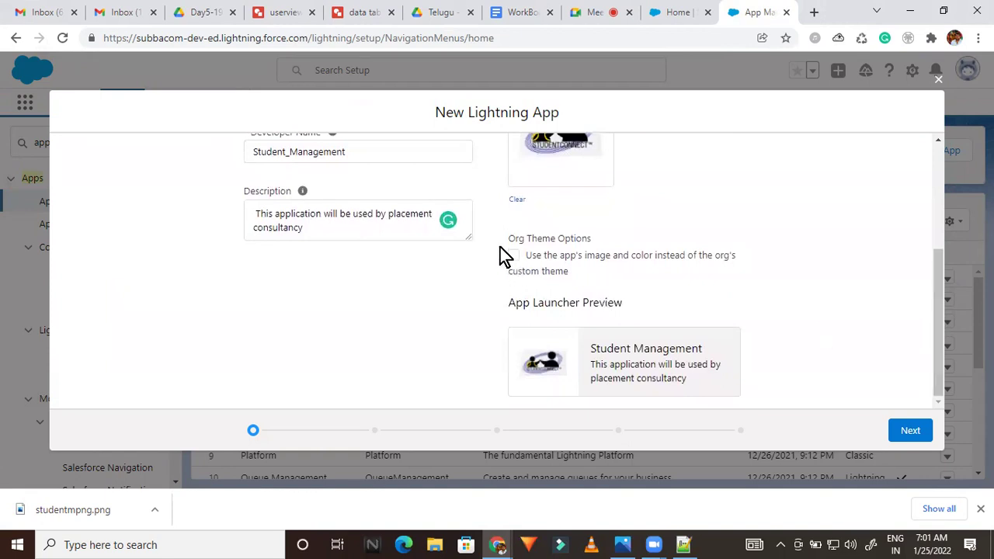
left_click_drag(940, 293, 943, 183)
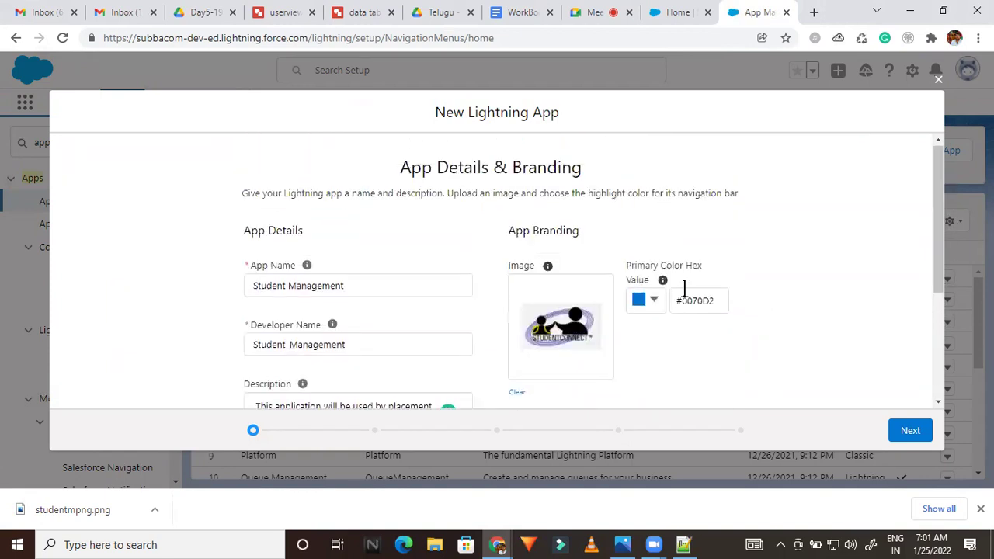
Change the app's primary color to green, #33B10C.
left_click(654, 301)
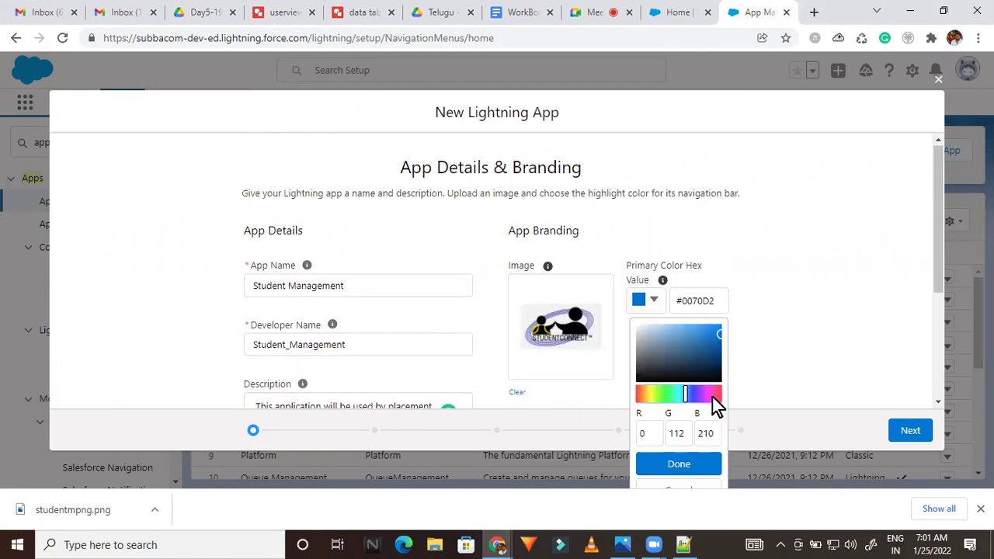
left_click(662, 394)
left_click(706, 333)
left_click(715, 342)
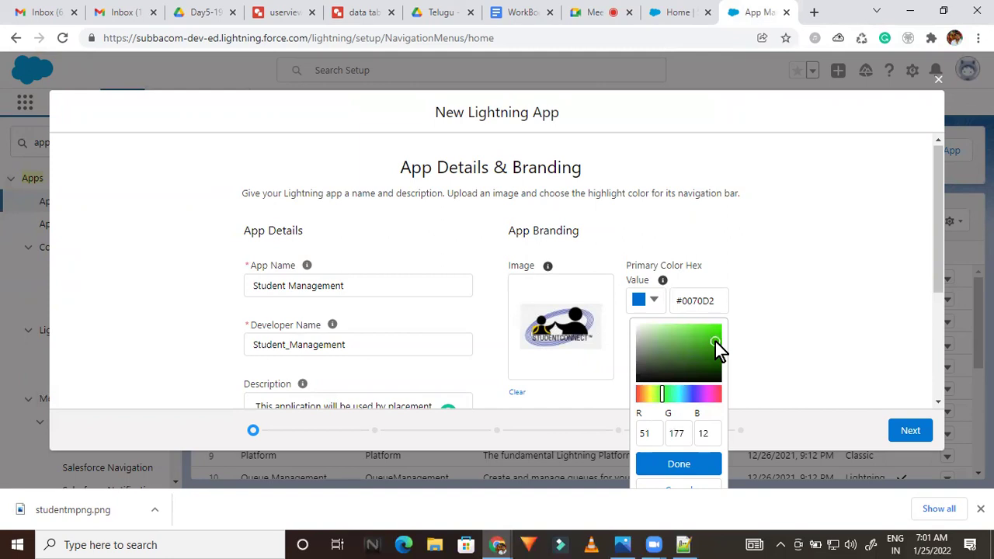
left_click(680, 470)
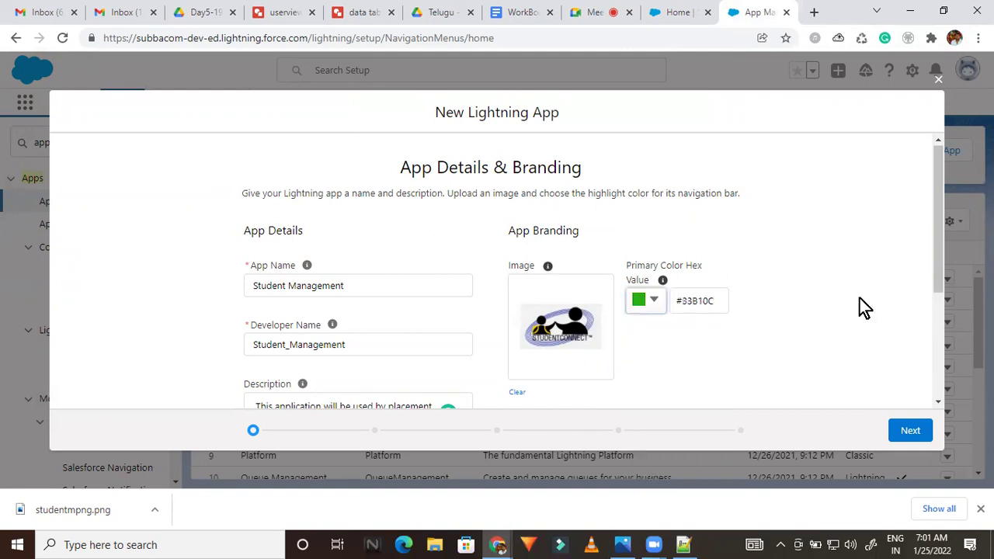
Accept the app details and branding, and keep the app options at Standard navigation, Desktop and phone, and full Setup.
left_click_drag(937, 193, 941, 328)
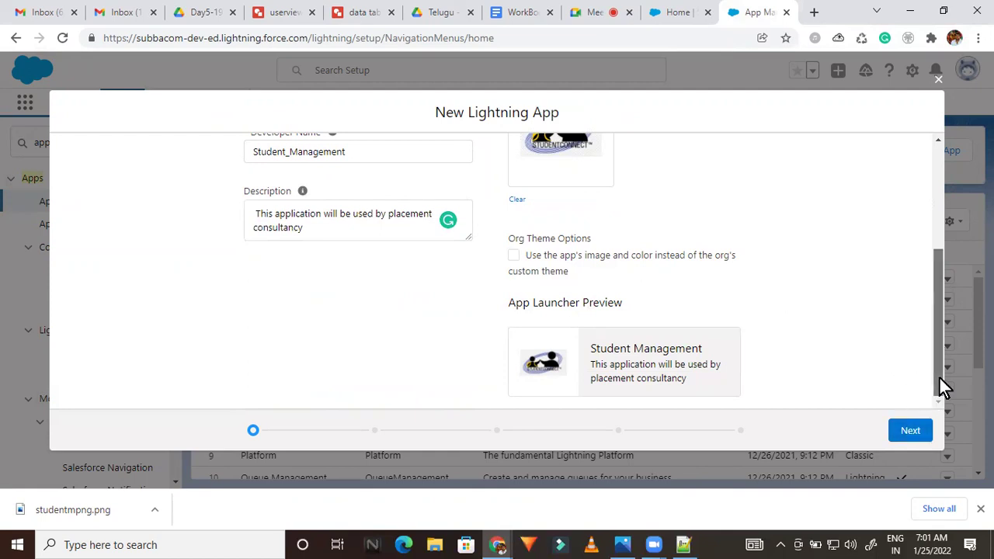
left_click_drag(939, 375, 925, 309)
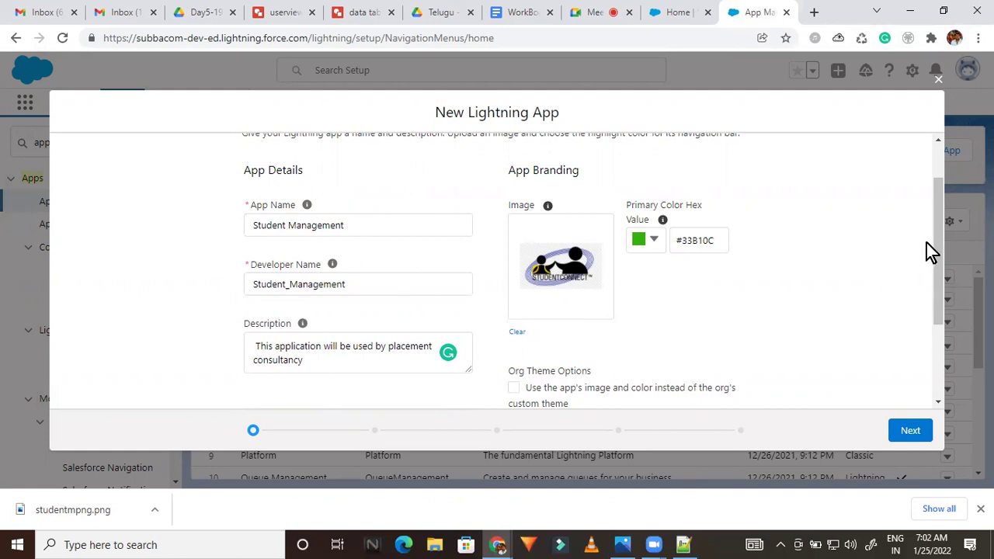
left_click_drag(938, 314, 939, 388)
left_click(903, 428)
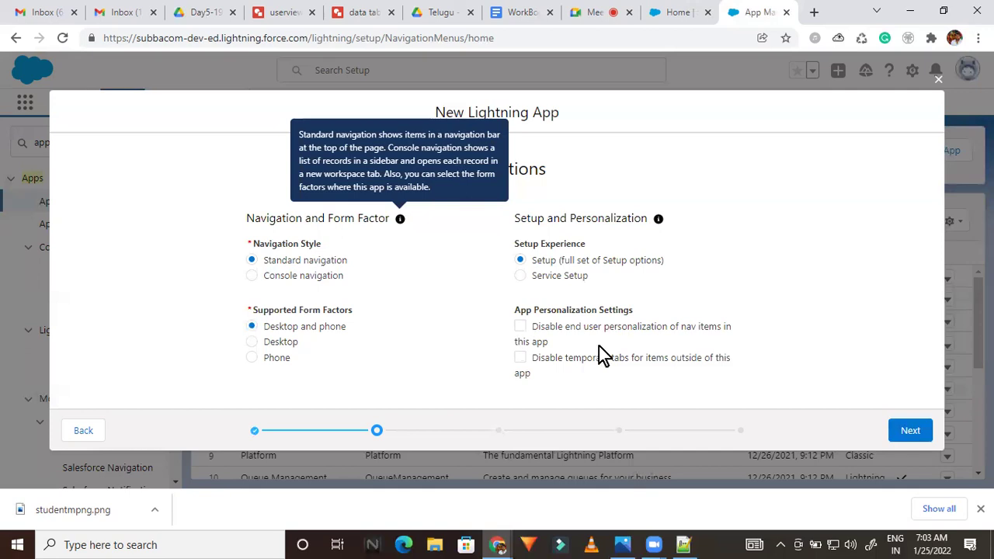
left_click(917, 441)
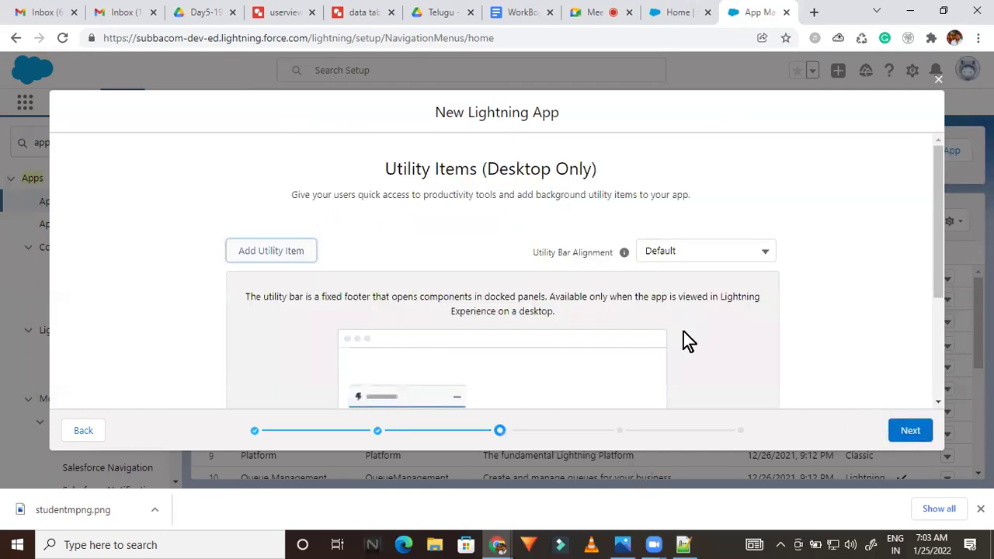
Add Chatter Feed as a utility item with its default properties and continue to the navigation items.
left_click_drag(941, 202, 925, 330)
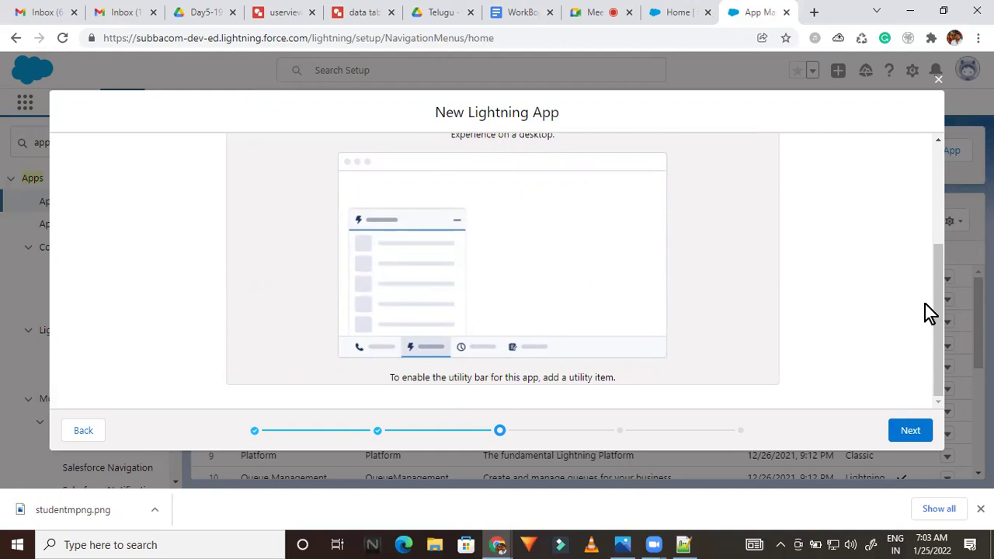
left_click_drag(937, 319, 916, 203)
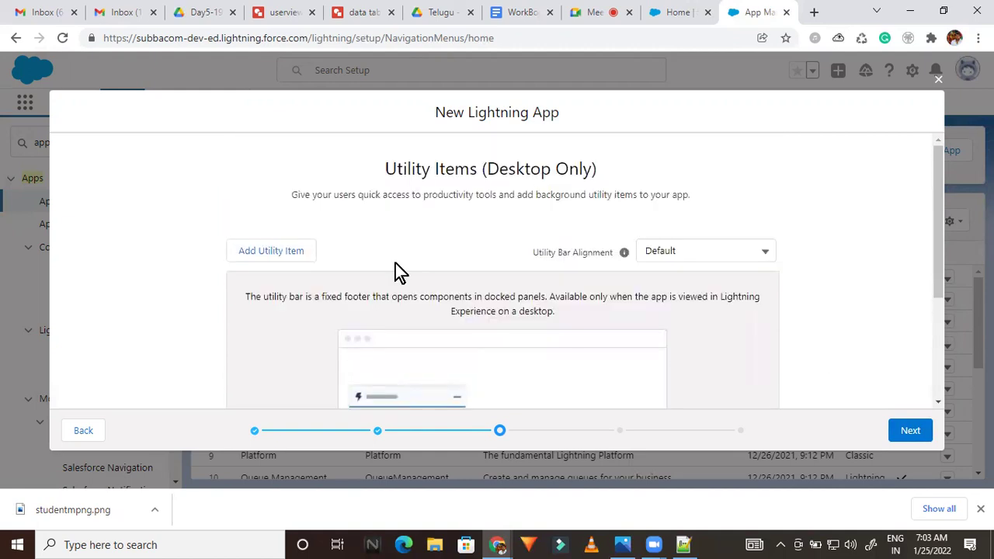
left_click(276, 250)
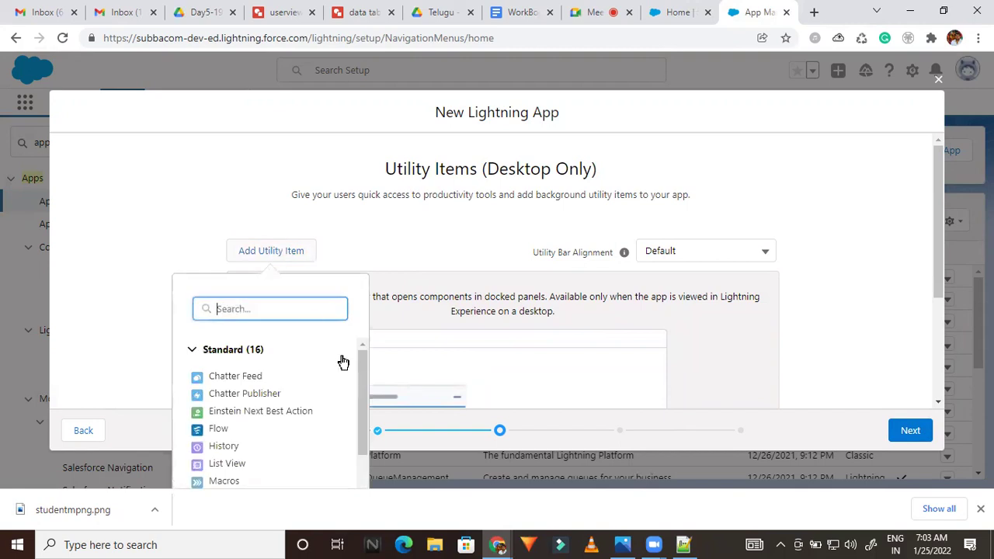
left_click(226, 377)
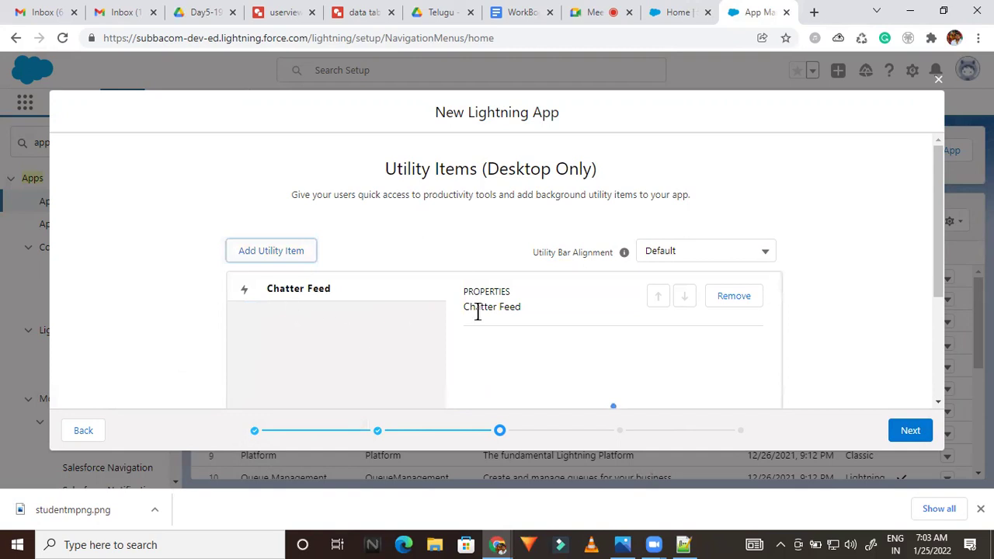
left_click_drag(935, 182, 939, 268)
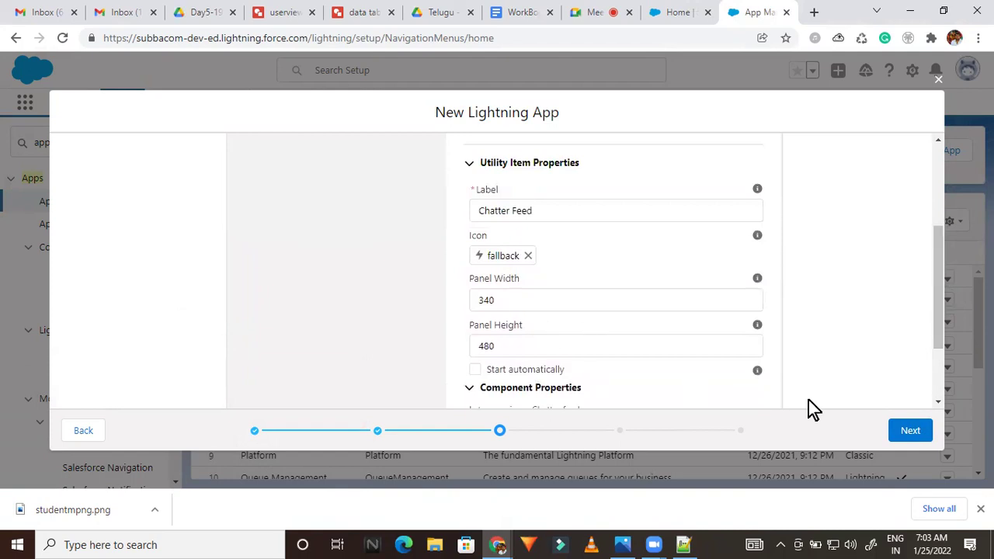
left_click_drag(932, 321, 920, 224)
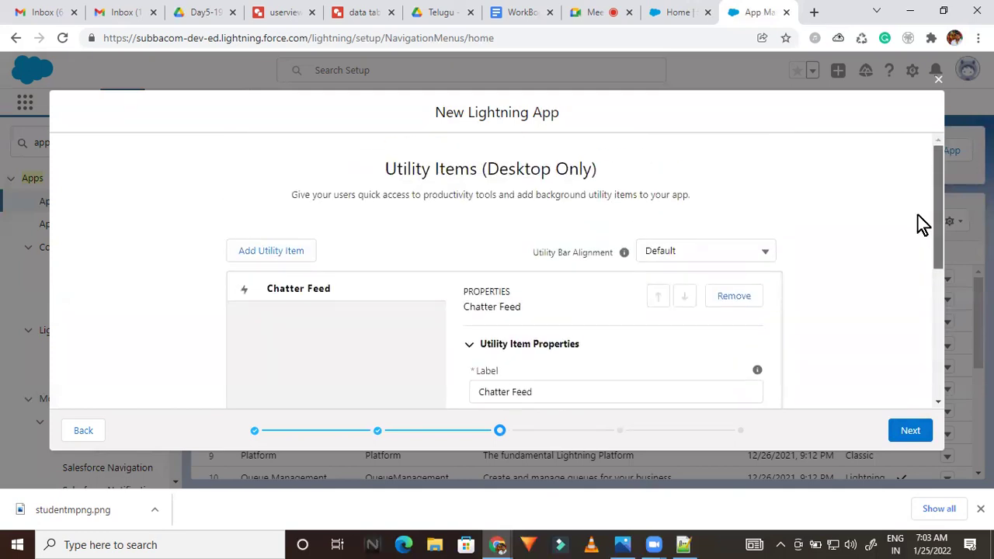
left_click_drag(922, 233, 927, 355)
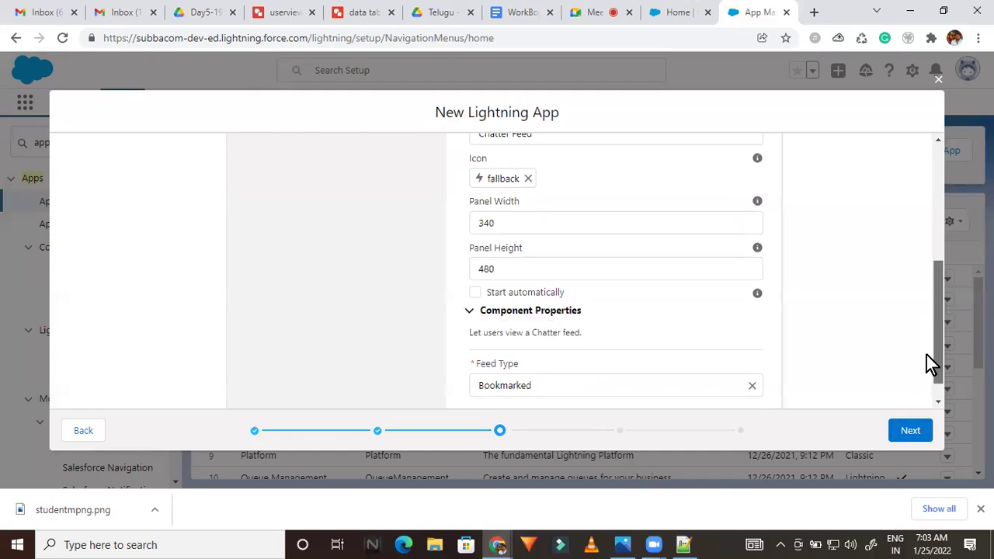
left_click(909, 437)
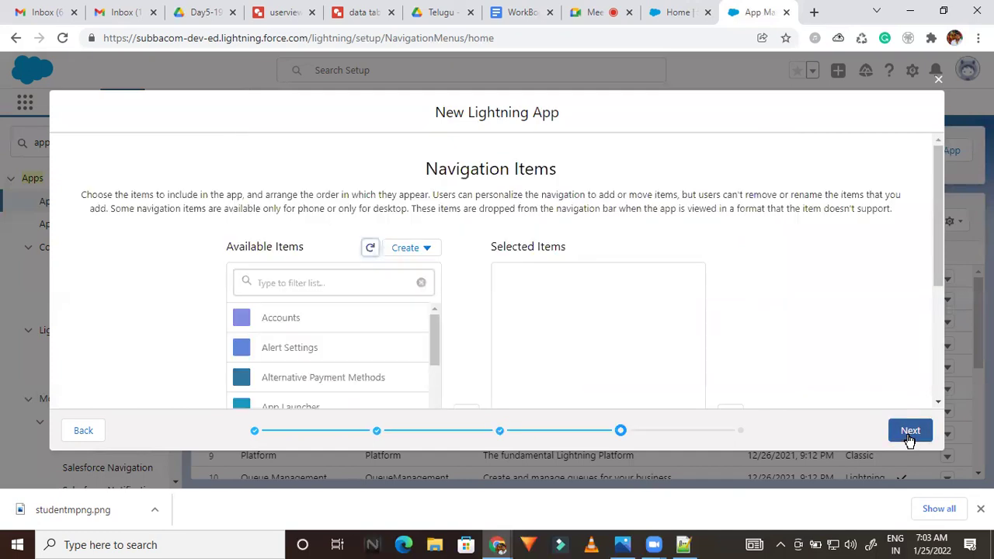
Filter the available navigation items by "Lead" and add Leads to the app's selected items.
mouse_move(434, 325)
left_mouse_down()
mouse_move(433, 419)
mouse_move(425, 324)
mouse_move(429, 408)
mouse_move(418, 429)
mouse_move(437, 322)
left_mouse_up()
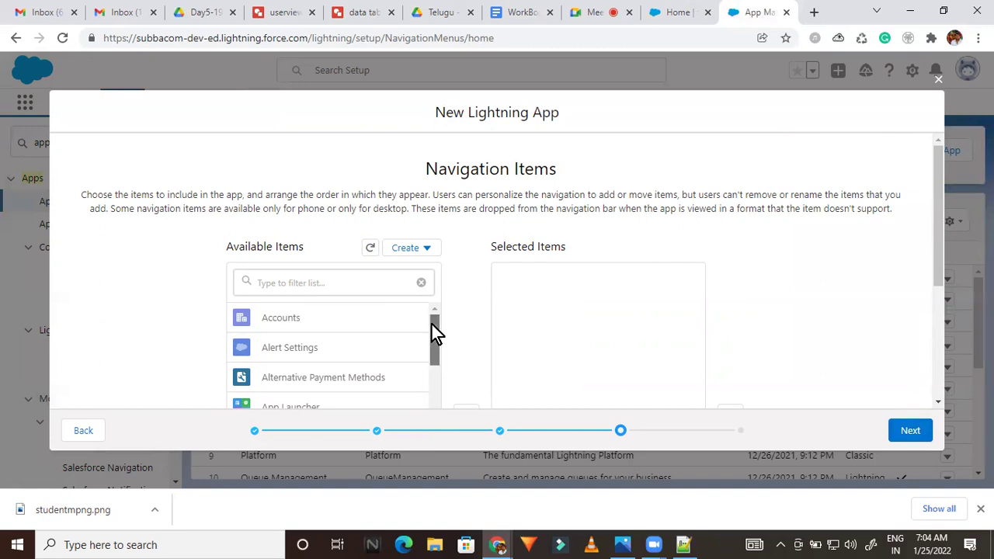
left_click(282, 282)
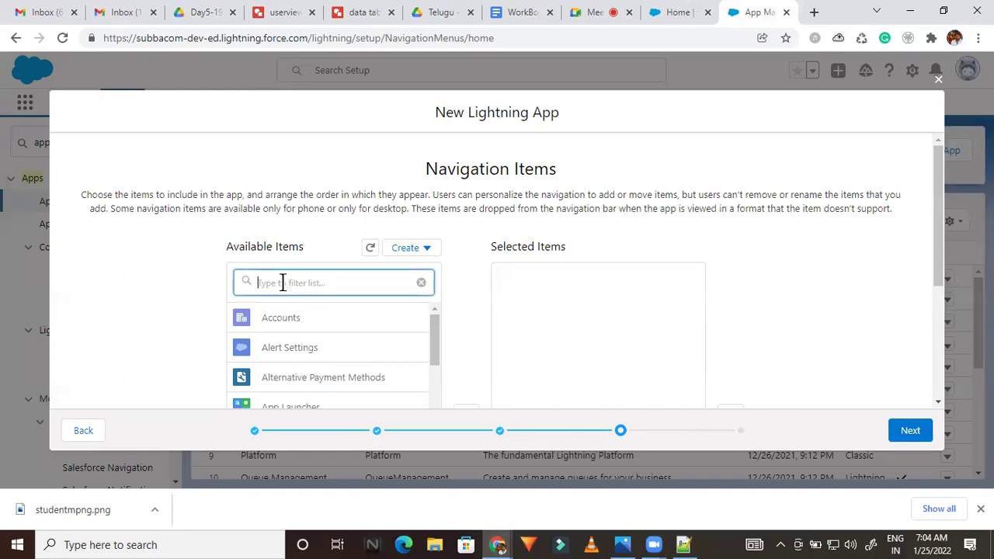
type("Lead")
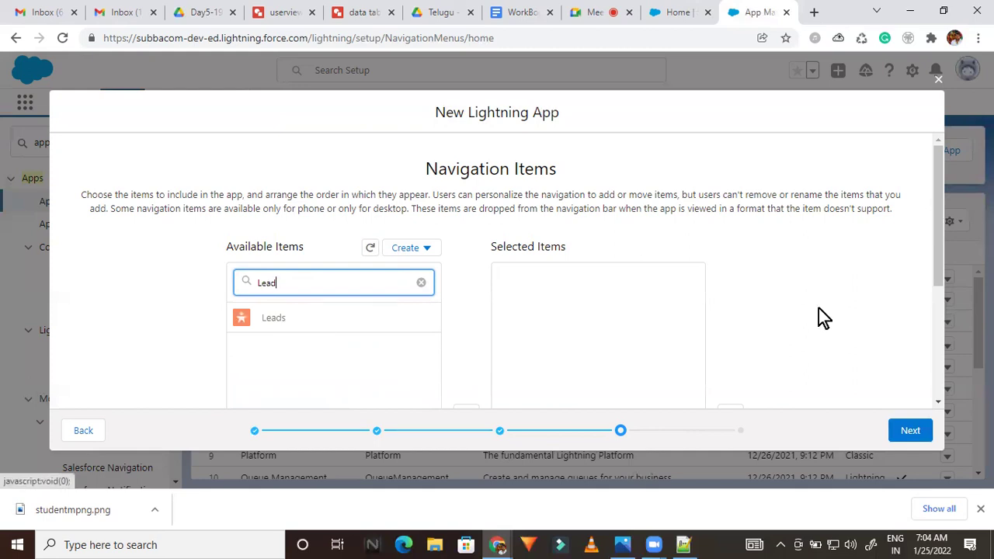
left_click_drag(935, 191, 946, 249)
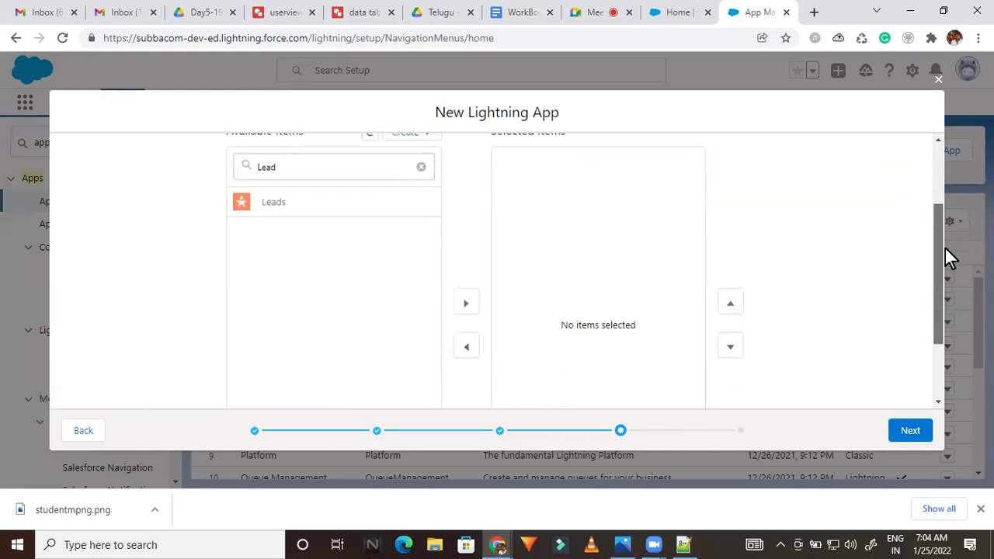
left_click(264, 207)
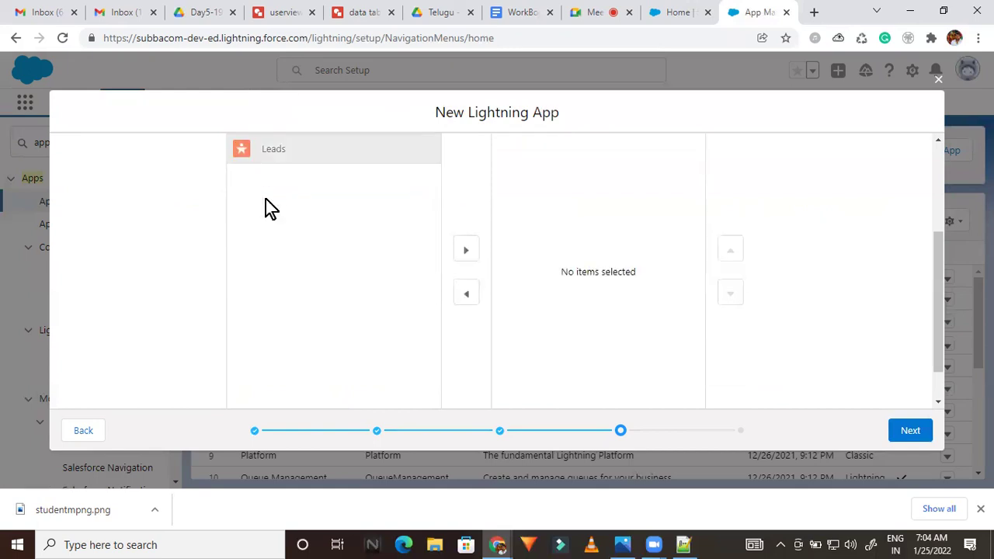
left_click(466, 253)
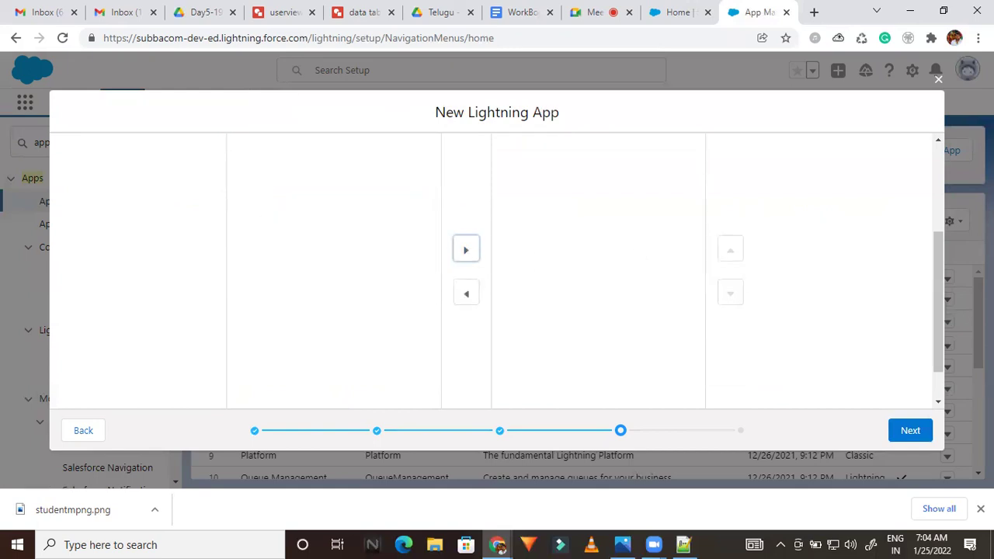
left_click_drag(935, 287, 930, 217)
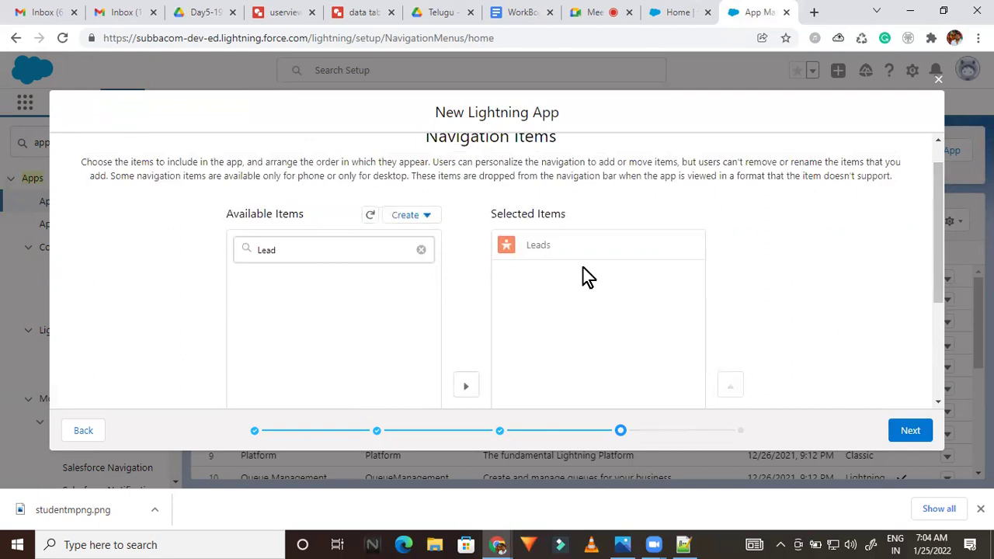
Clear the "Lead" filter from the available navigation items and add Accounts to the app's selected items.
left_click(421, 250)
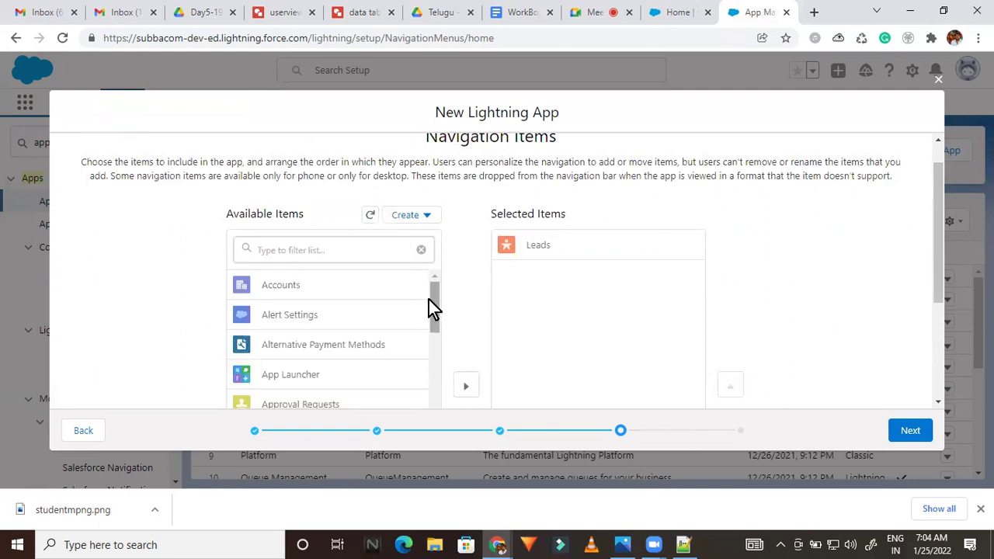
mouse_move(436, 293)
left_mouse_down()
mouse_move(434, 447)
mouse_move(434, 281)
left_mouse_up()
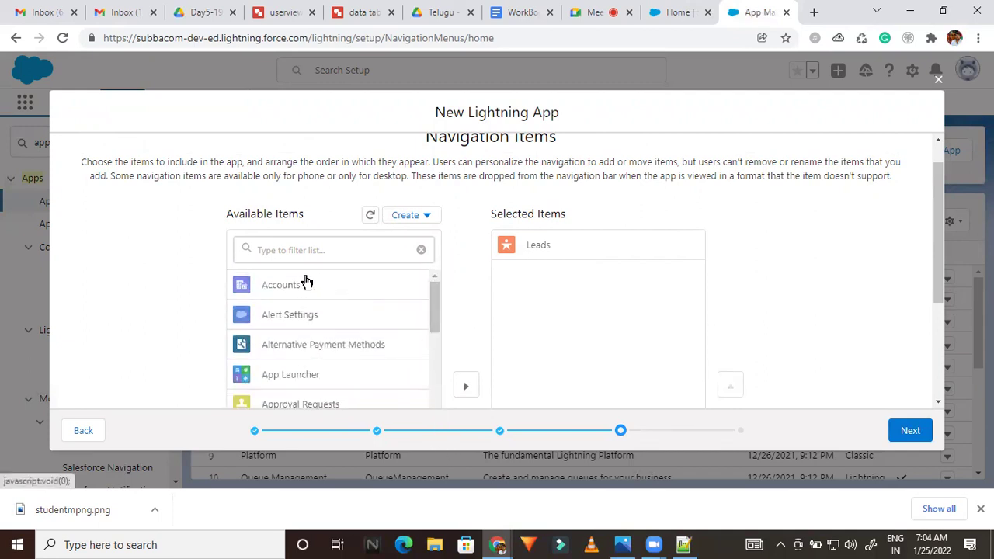
scroll(306, 282, "down", 2)
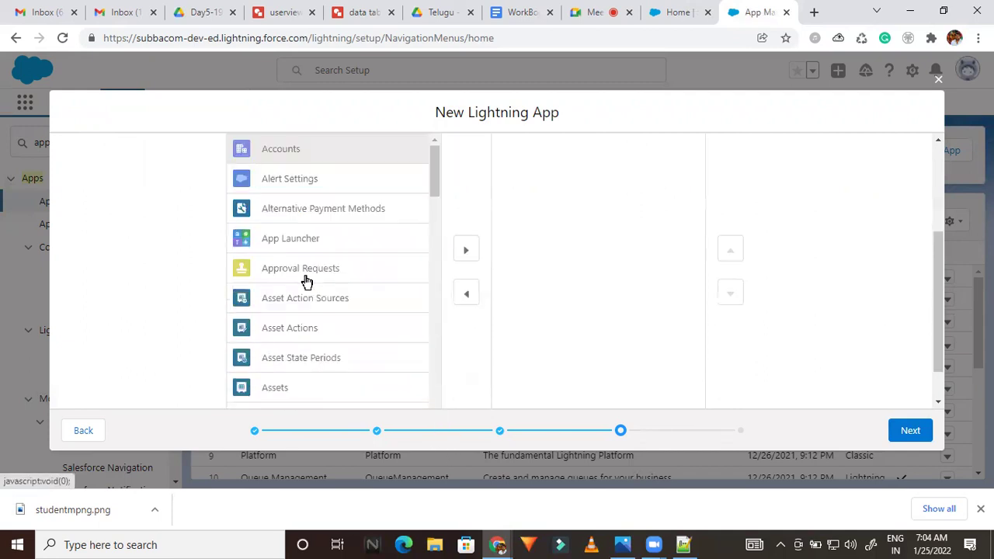
left_click(467, 252)
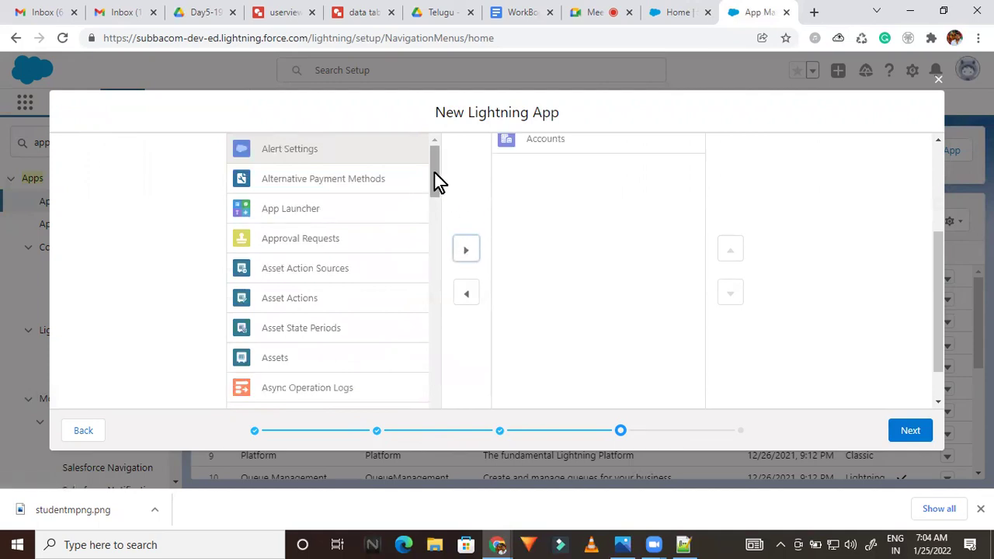
Filter the available navigation items by "contac" and add Contacts to the selected items.
left_click_drag(941, 280, 946, 190)
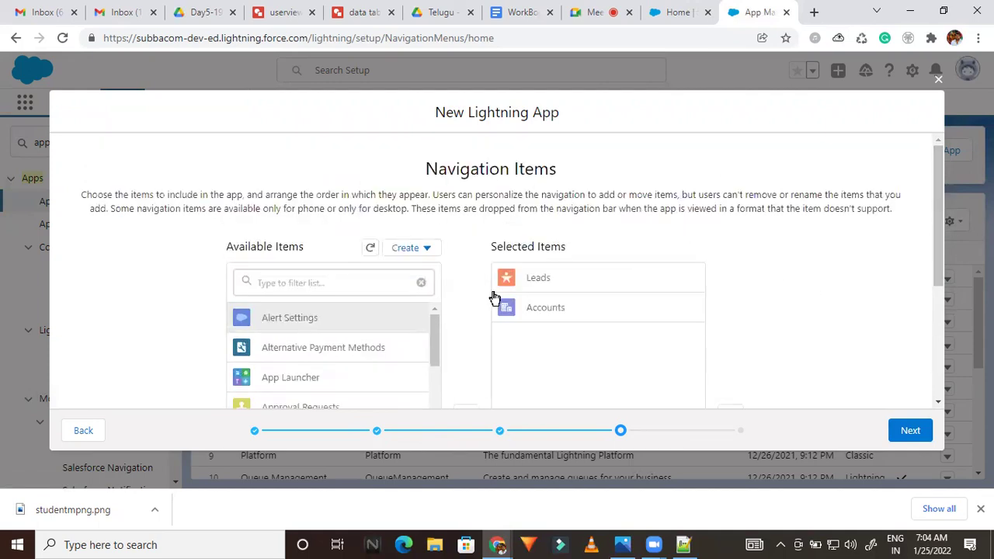
left_click(315, 281)
type("conta")
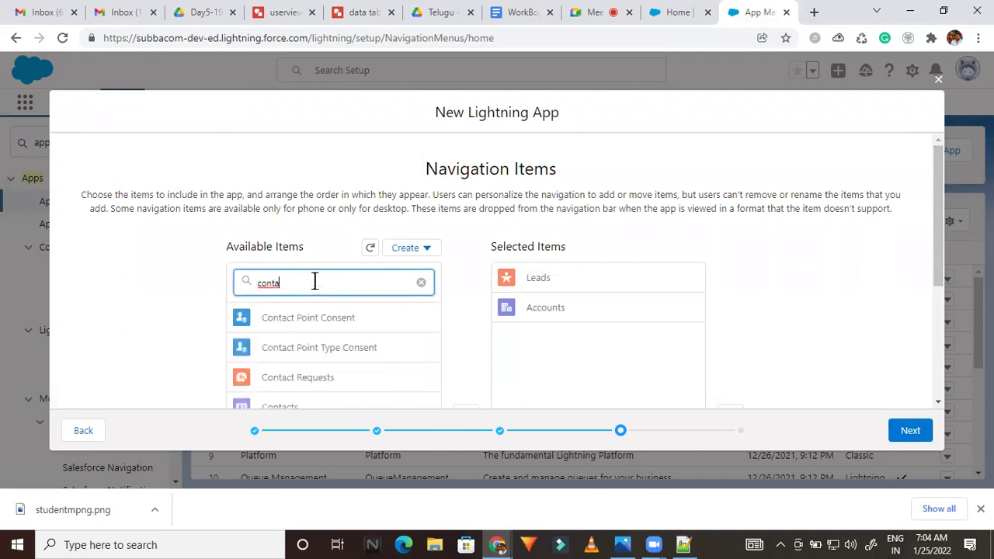
type("c")
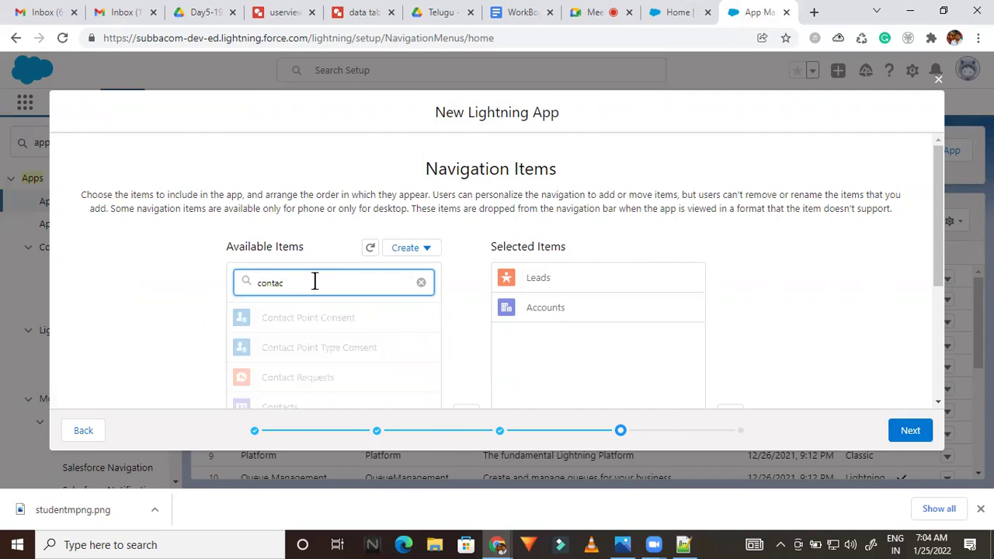
left_click(302, 409)
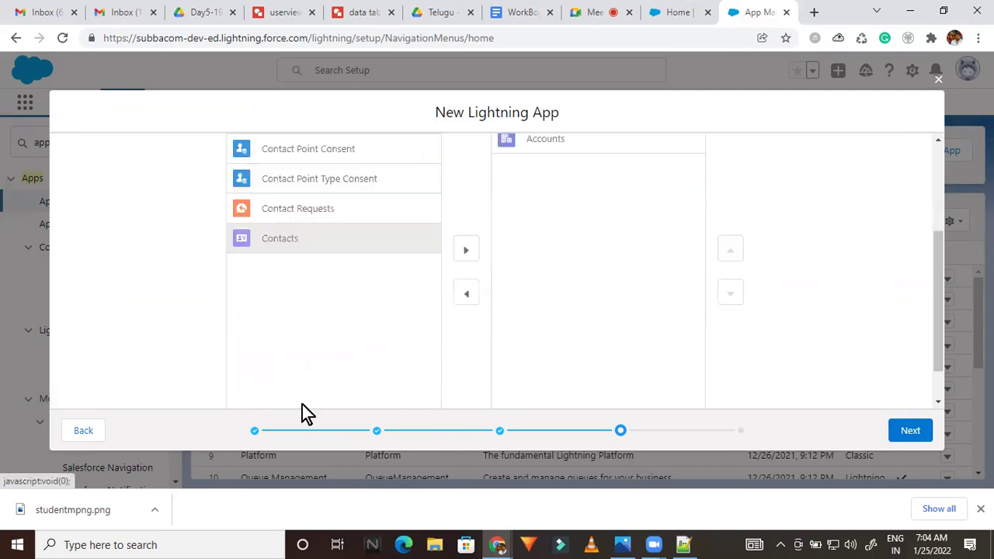
left_click(467, 253)
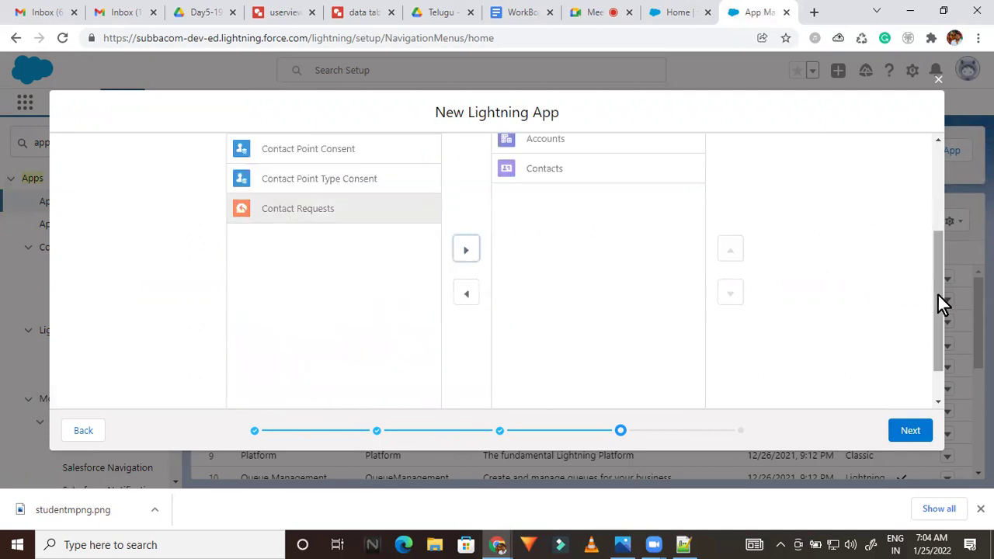
Move Accounts above Leads in the selected navigation items, and return it to its place below Leads.
left_click_drag(938, 302, 926, 225)
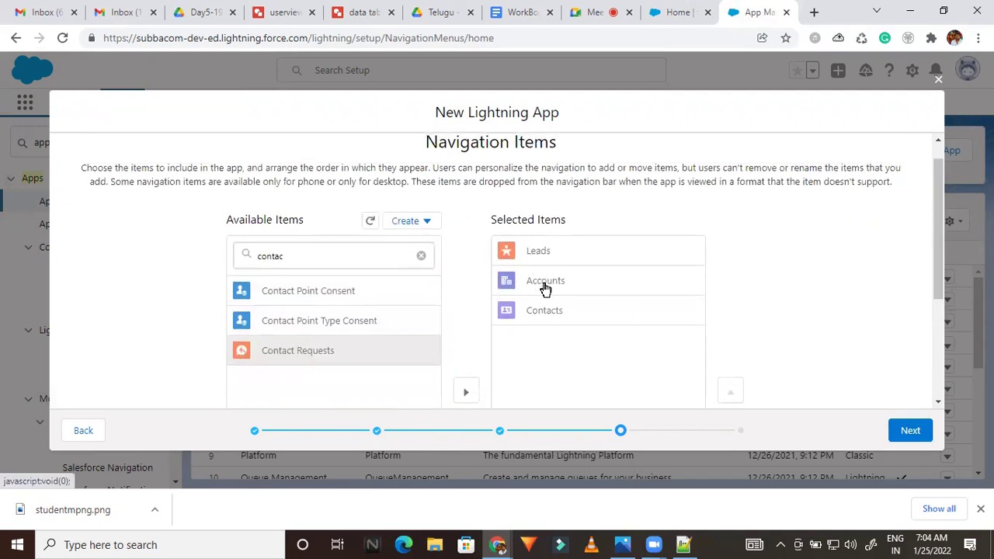
left_click_drag(935, 212, 924, 298)
scroll(924, 298, "up", 1)
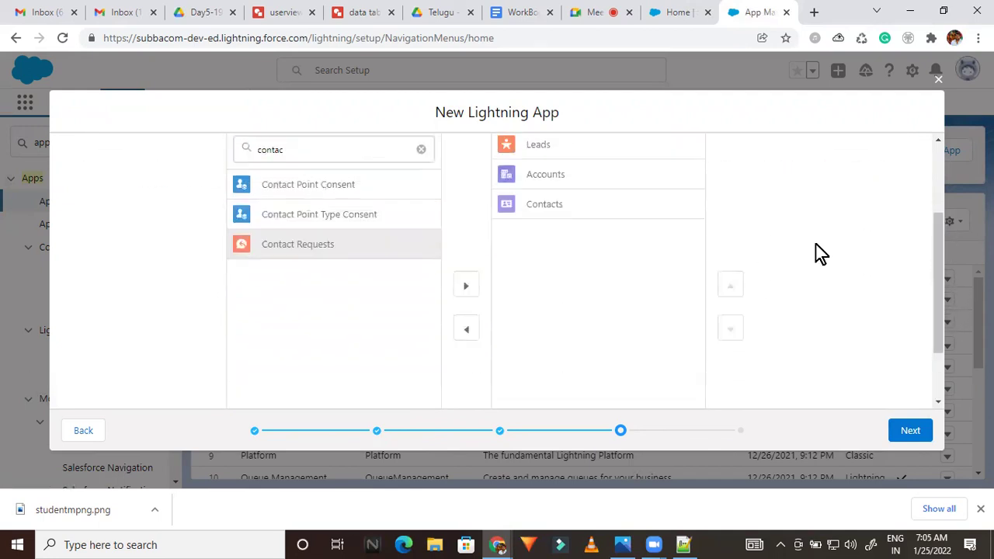
left_click(551, 178)
left_click(731, 286)
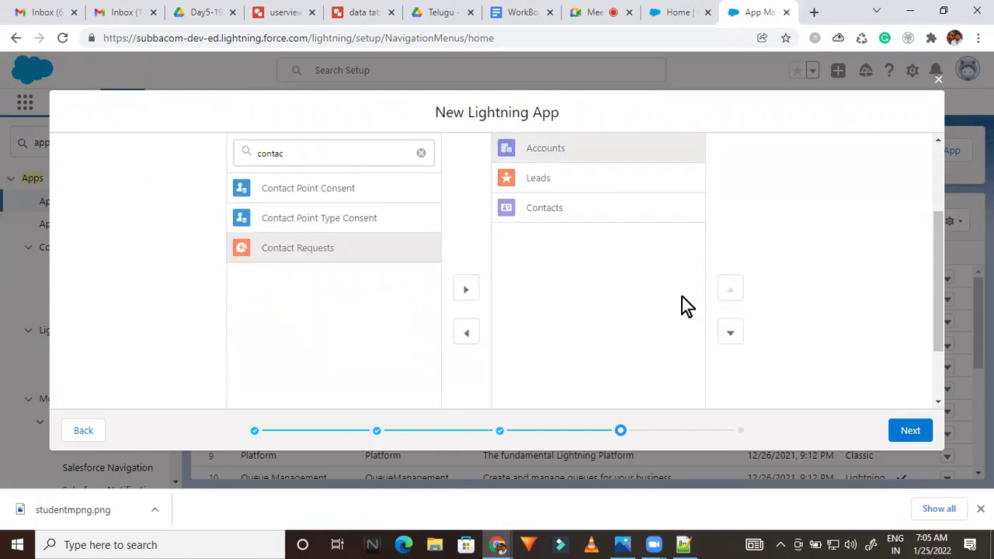
left_click(729, 332)
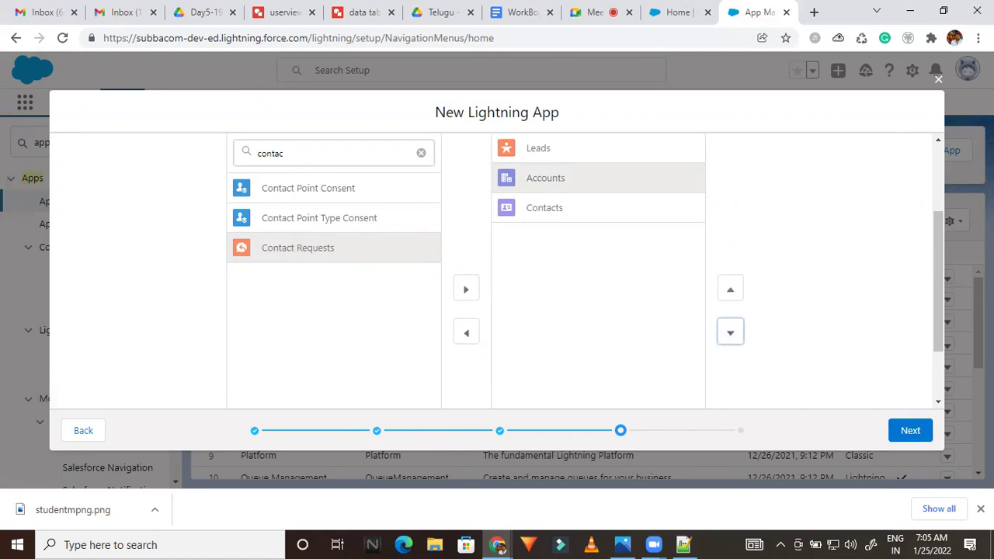
Accept Leads, Accounts and Contacts as the navigation items and continue to the user profiles.
left_click_drag(941, 236, 934, 138)
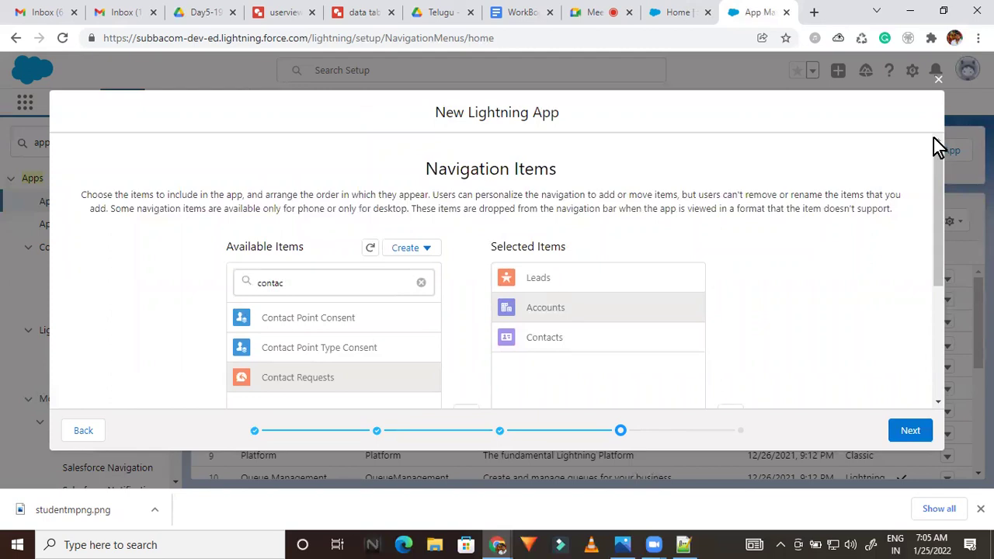
left_click_drag(941, 159, 947, 187)
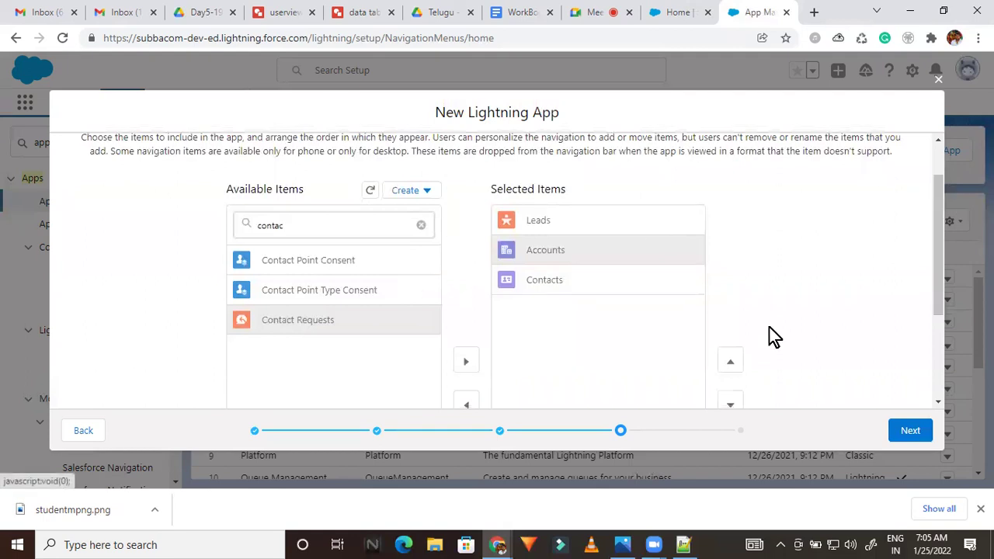
left_click(918, 432)
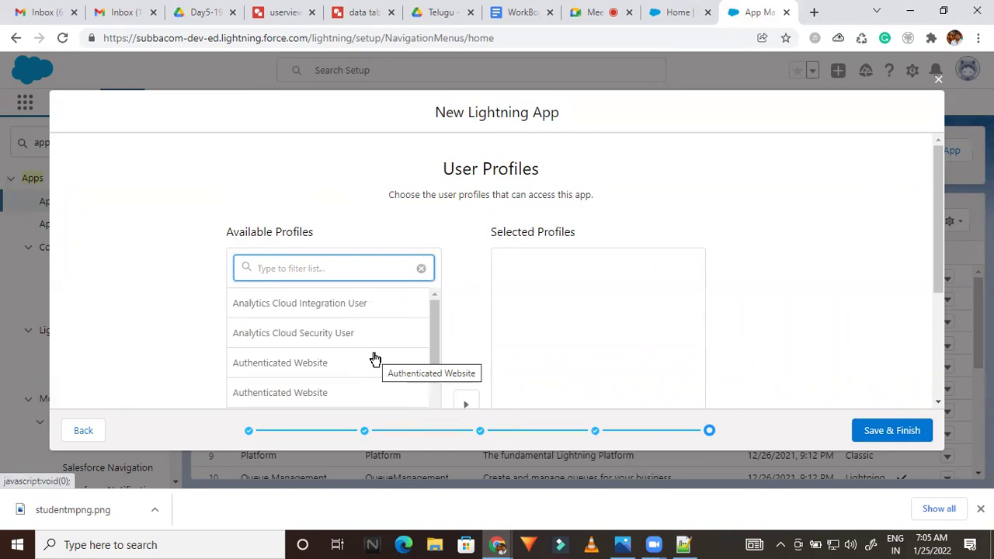
Filter the available user profiles by "syst" and add System Administrator to the profiles that can access the app.
type("syst")
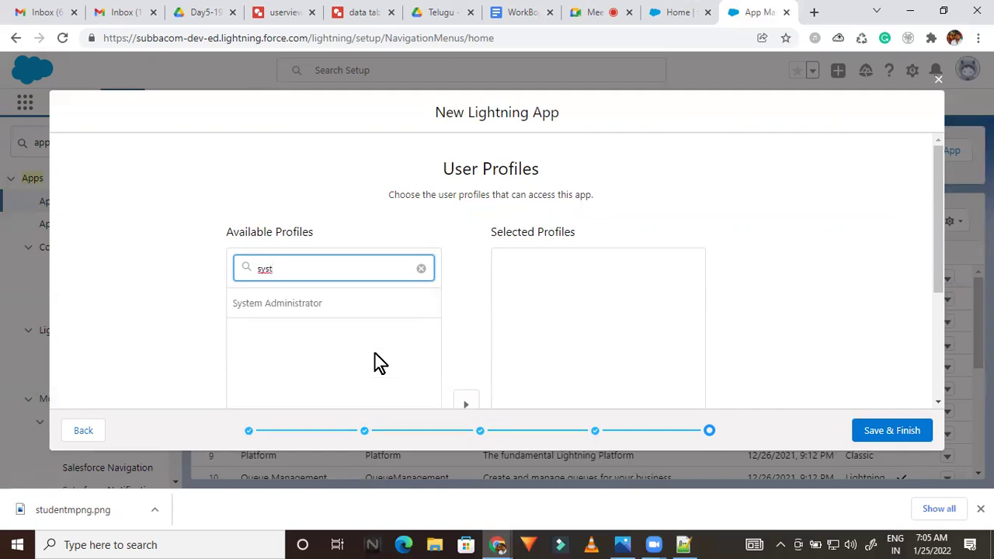
left_click(280, 306)
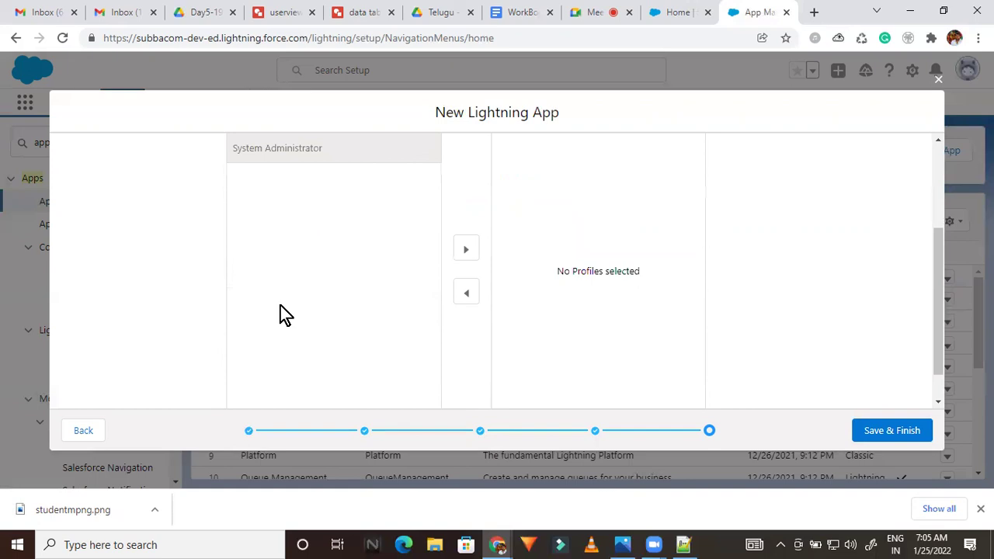
left_click_drag(940, 330, 939, 262)
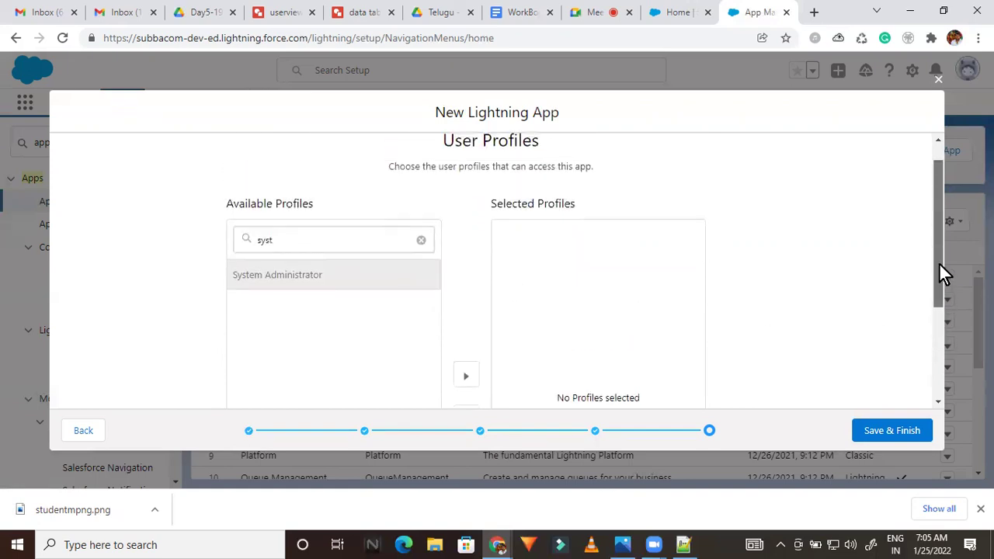
left_click(464, 379)
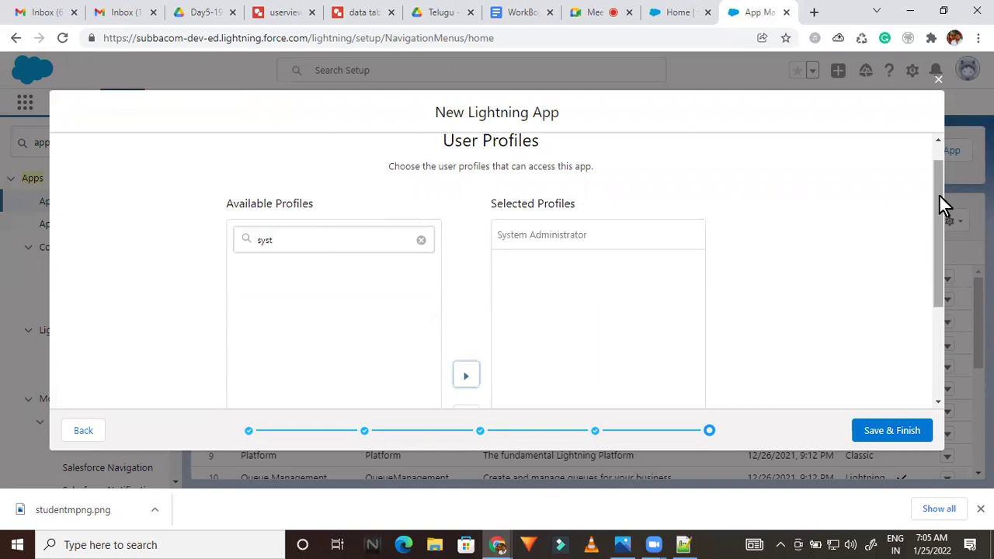
Review the selected profile, then save and finish the new Lightning app.
left_click_drag(939, 194, 938, 219)
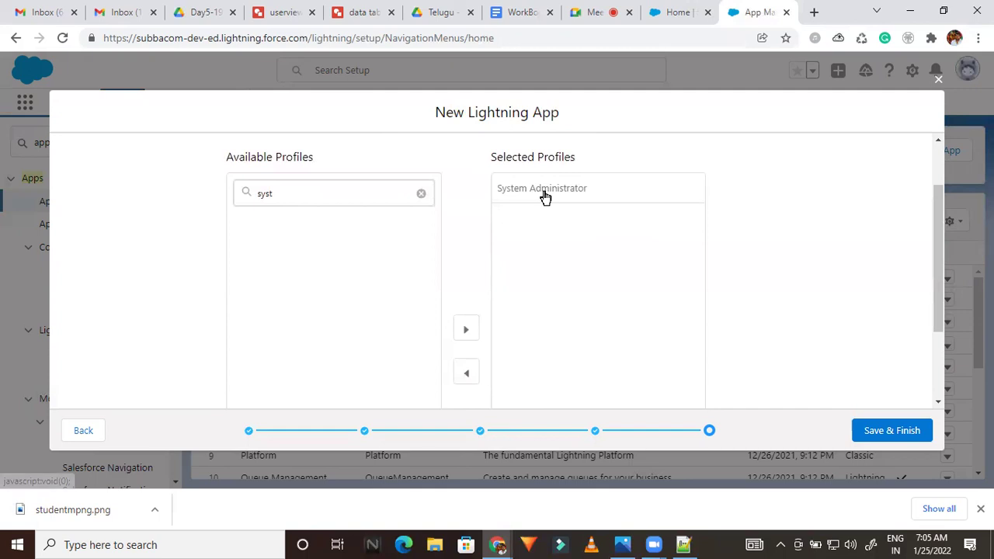
scroll(544, 195, "down", 1)
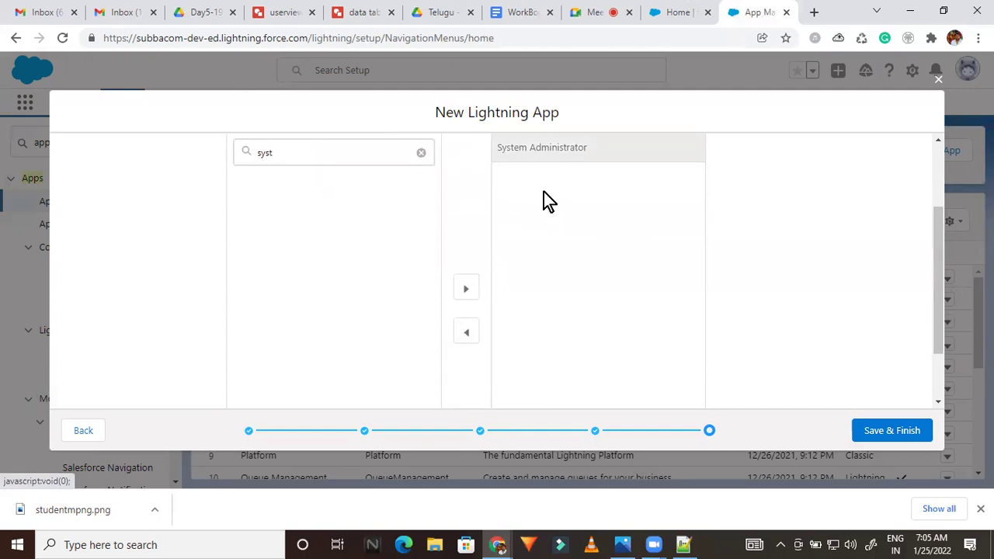
left_click(939, 249)
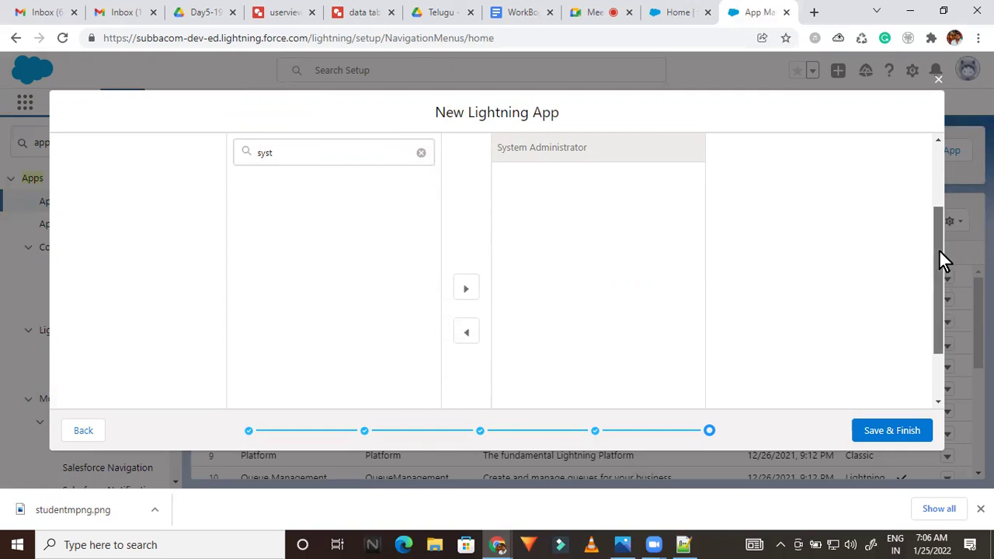
left_click_drag(939, 249, 936, 338)
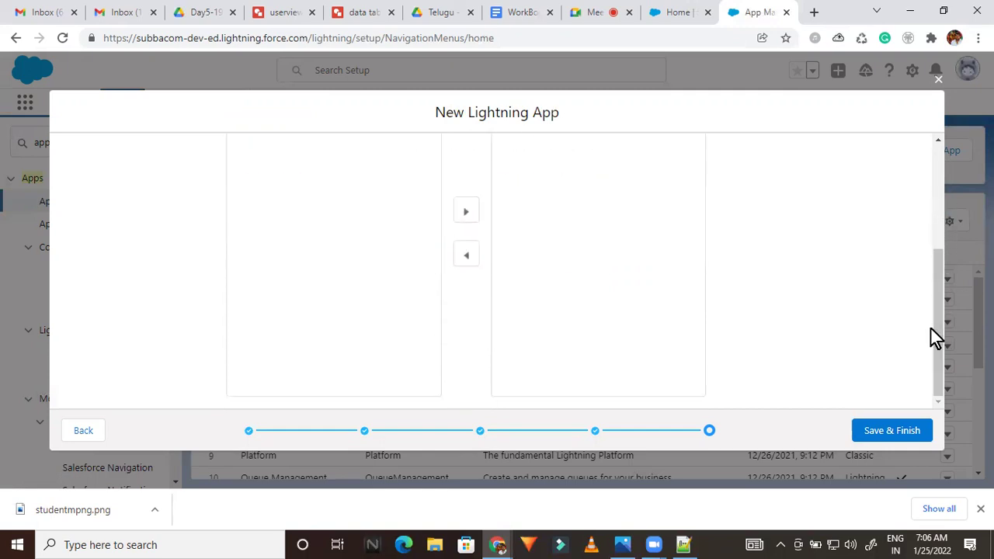
left_click(867, 436)
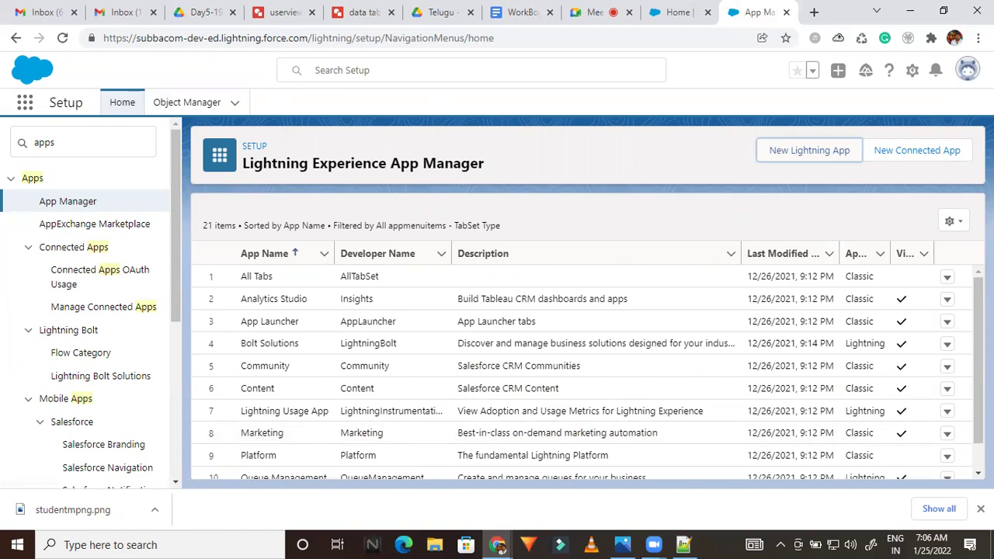
Search the App Manager page for "student" to locate the new app in the list.
scroll(588, 368, "down", 4)
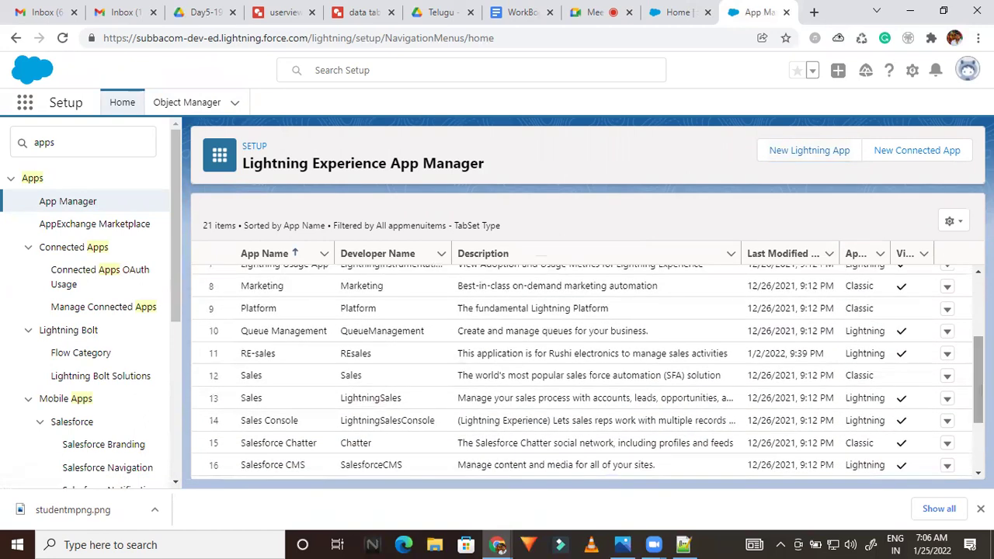
key("ctrl+f")
type("student")
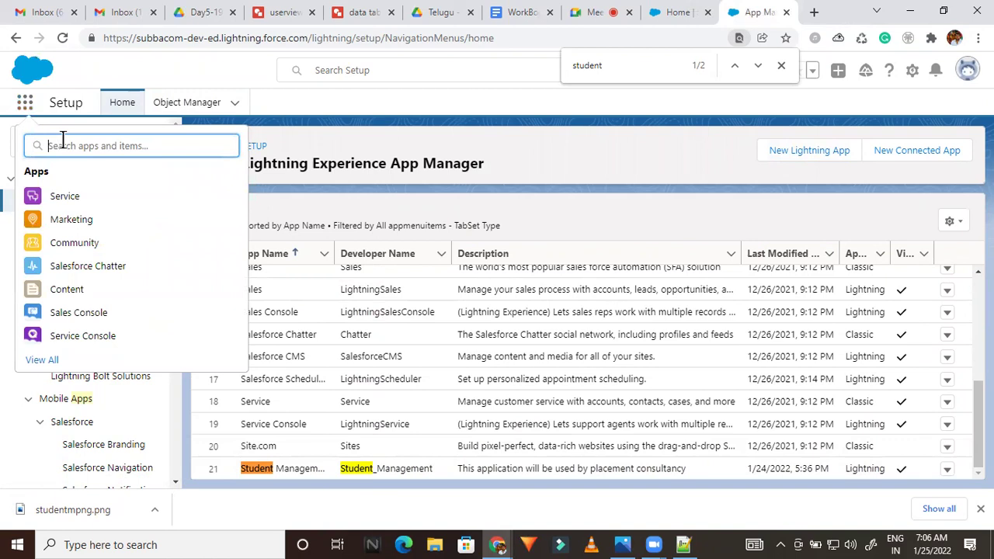
Search the App Launcher for "st", open the Student Management app, and dismiss the pinned-list tip and the browser's download bar.
type("st")
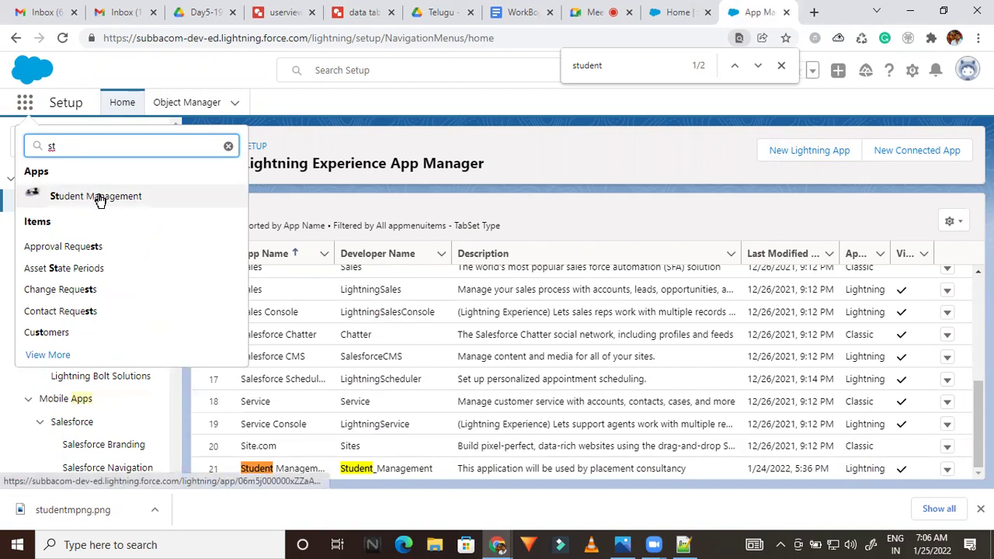
left_click(100, 199)
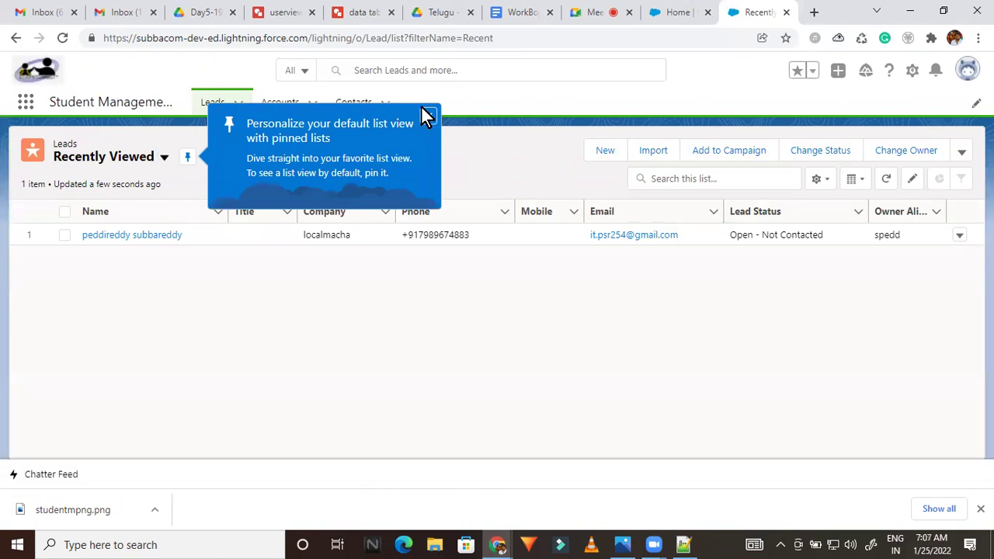
left_click(429, 118)
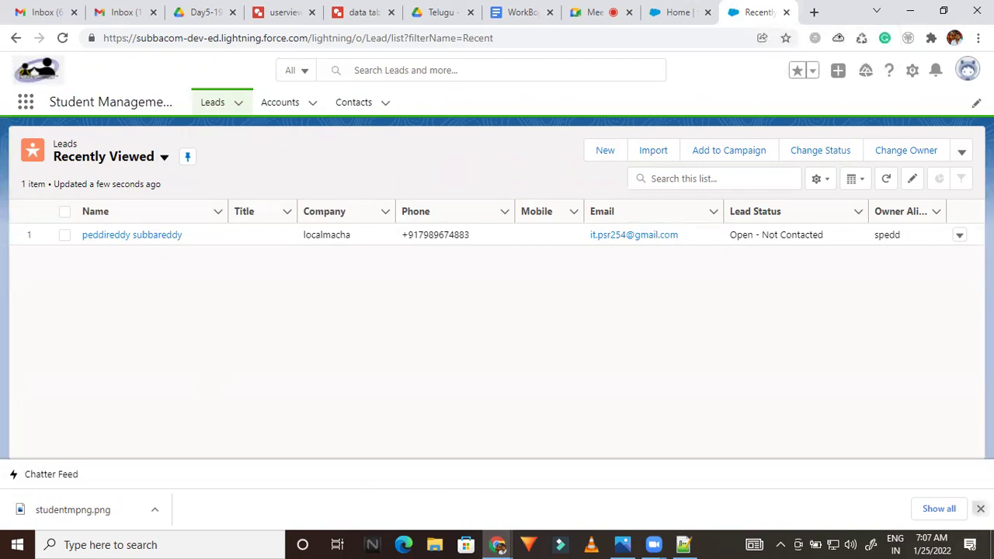
left_click(980, 509)
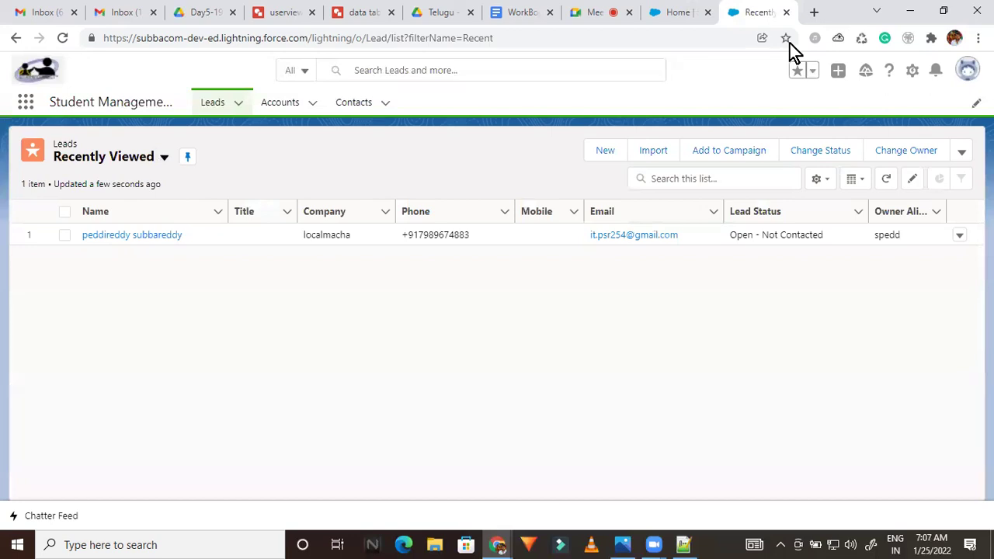
Switch to the Sales app in the other browser tab, view its Opportunities list and dismiss the Recycle Bin tip.
key("ctrl+shift+Tab")
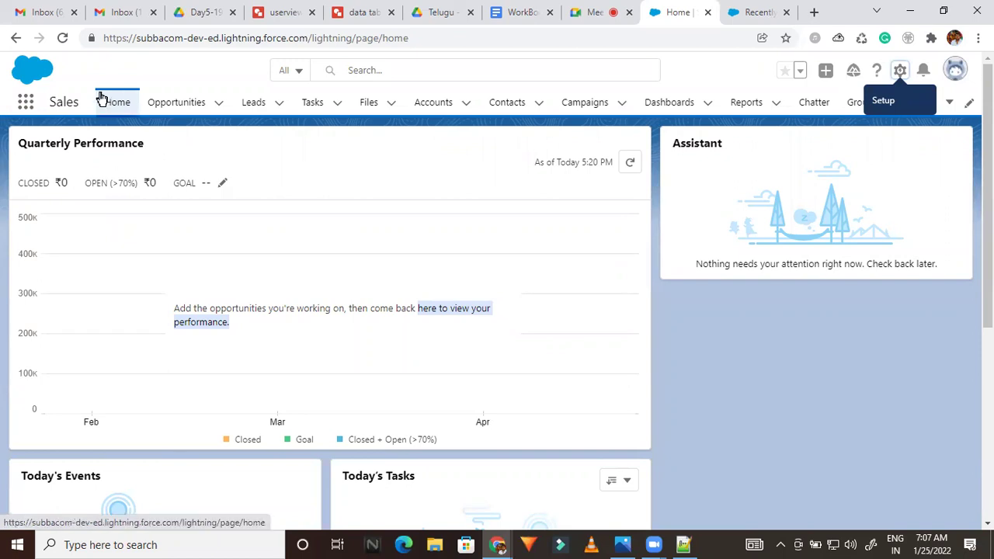
left_click(167, 102)
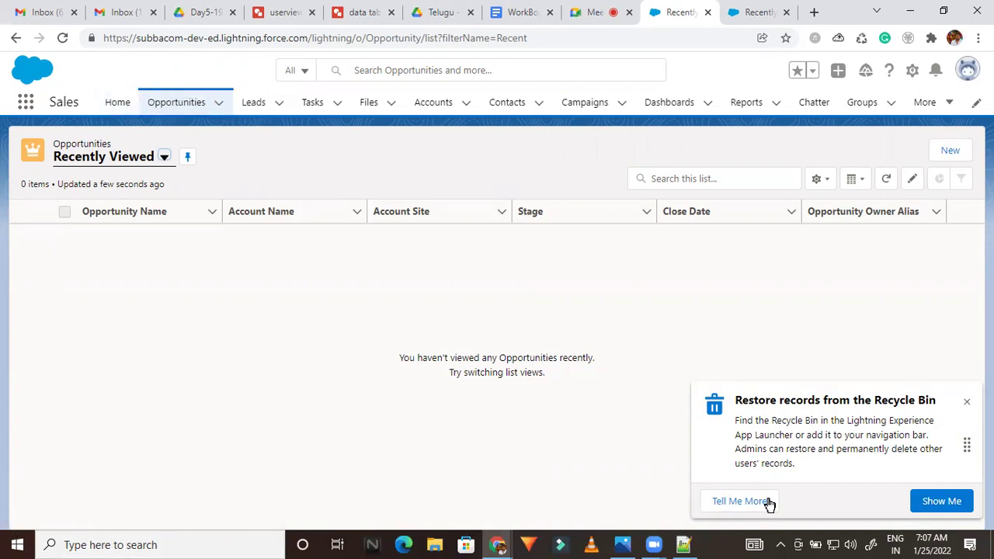
left_click(966, 404)
Compare the logo, color and navigation items of the Student Management app with those of the Sales app.
left_click(783, 29)
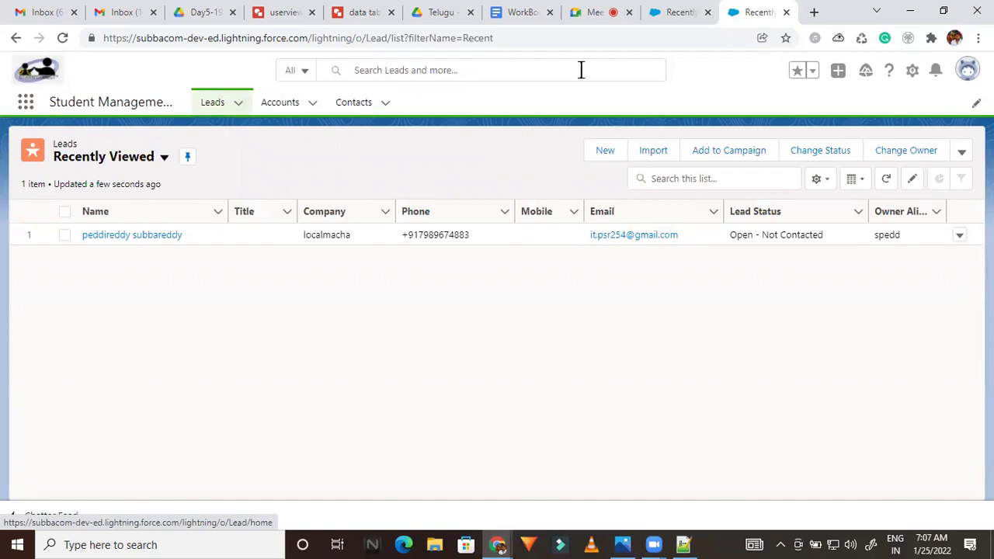
left_click(672, 12)
left_click(438, 68)
left_click(734, 22)
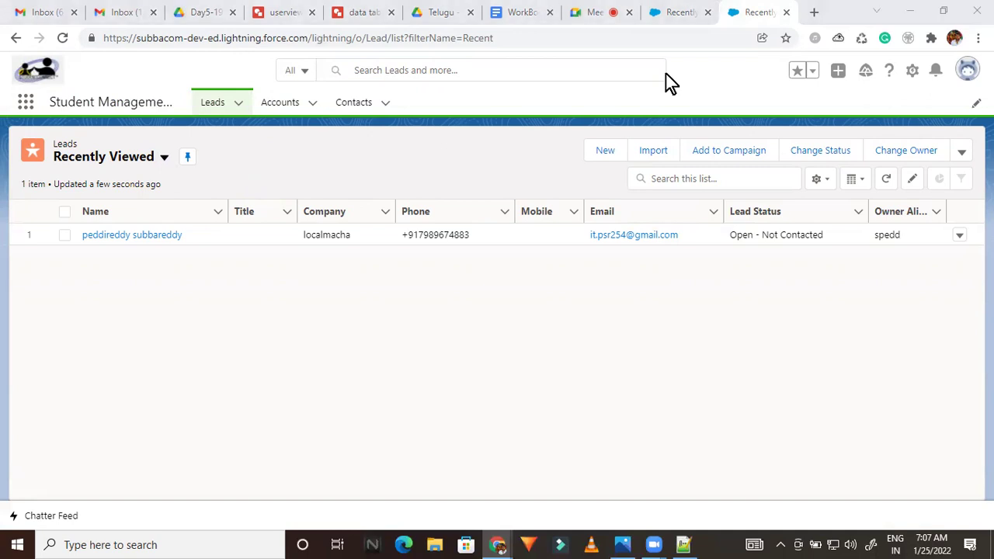
View the Sales app's Opportunities list once more and return to the Student Management app's Leads list.
left_click(229, 143)
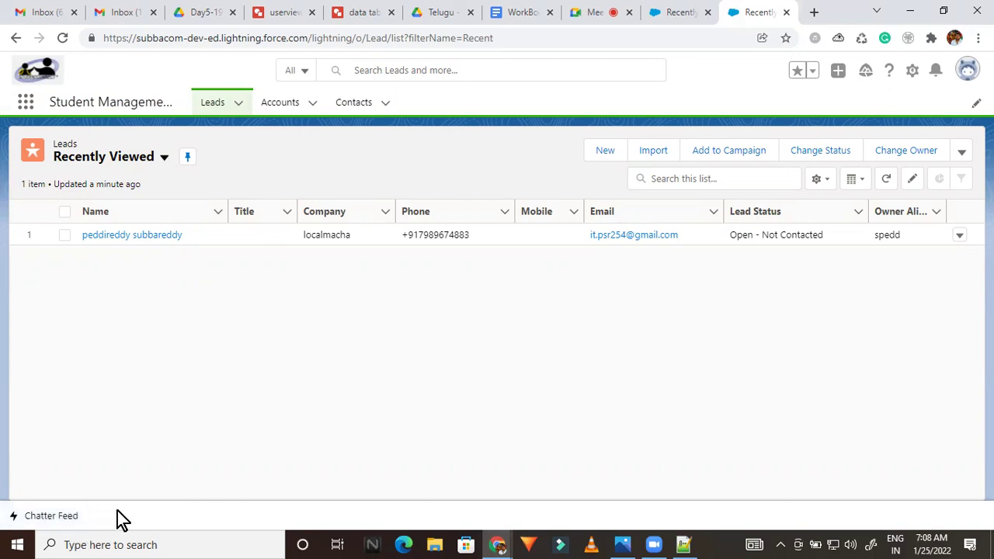
left_click(677, 14)
left_click(107, 376)
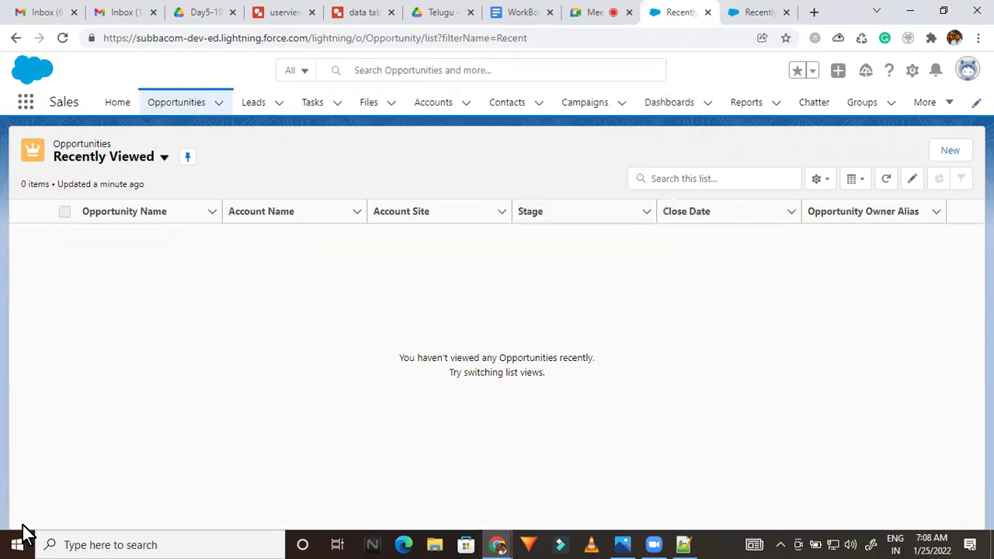
left_click(754, 11)
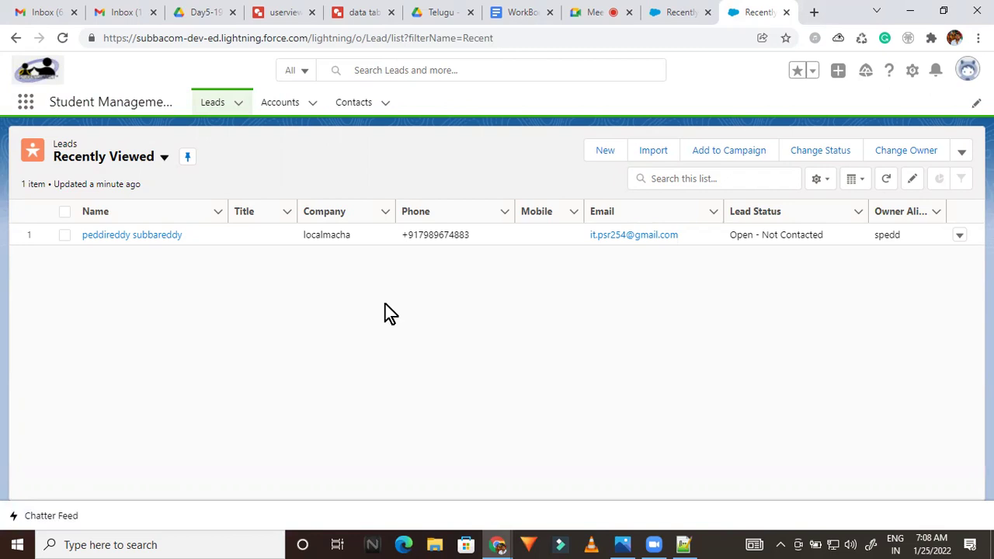
Switch to the WorkBook document and review the New Lightning App instructions down to the recap of the app creation steps.
left_click(501, 13)
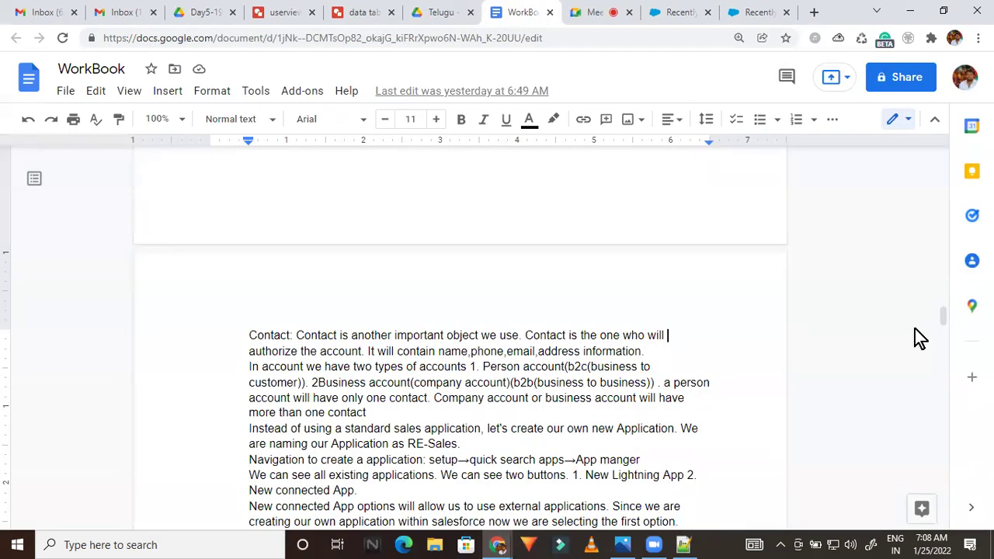
mouse_move(942, 320)
left_click_drag(943, 320, 935, 346)
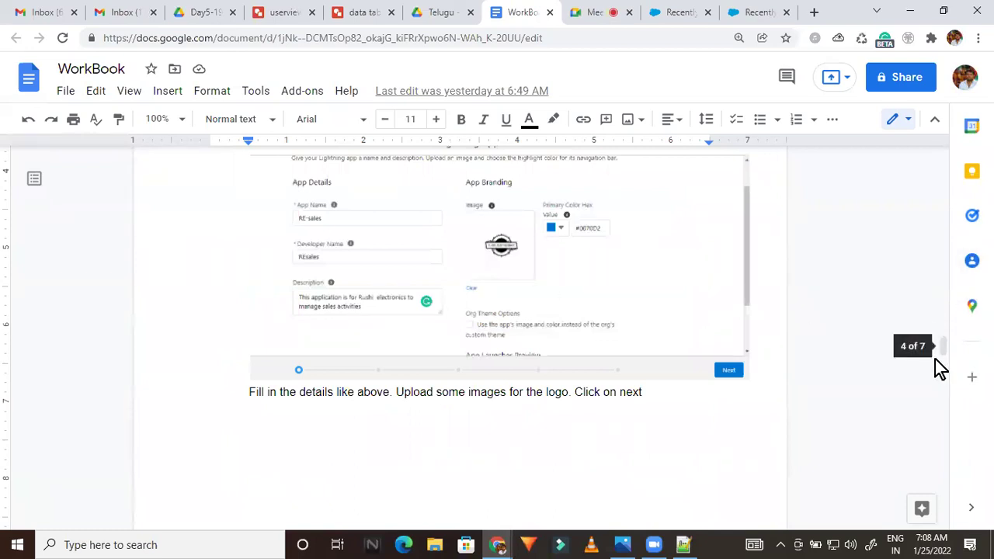
mouse_move(944, 344)
left_mouse_down()
mouse_move(942, 332)
mouse_move(945, 346)
left_mouse_up()
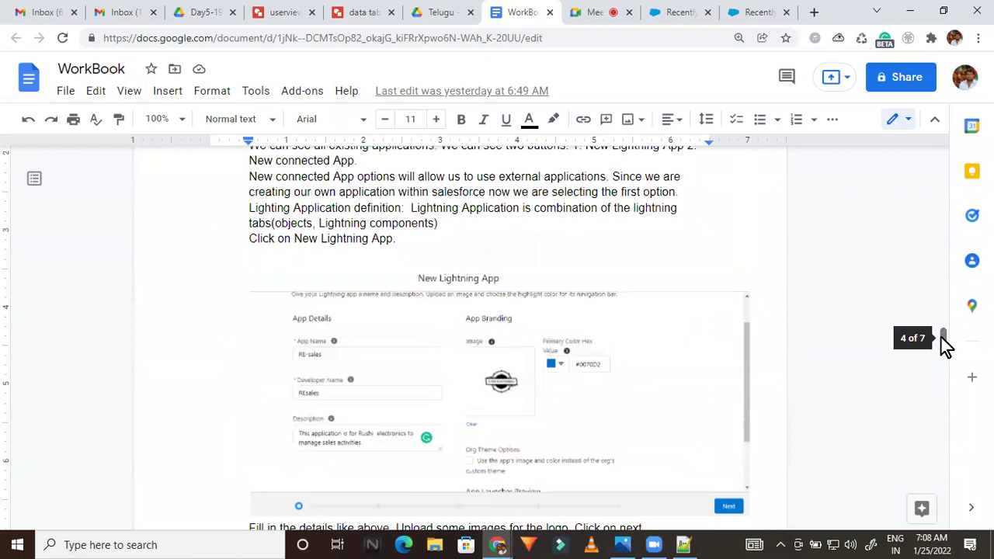
left_click(509, 367)
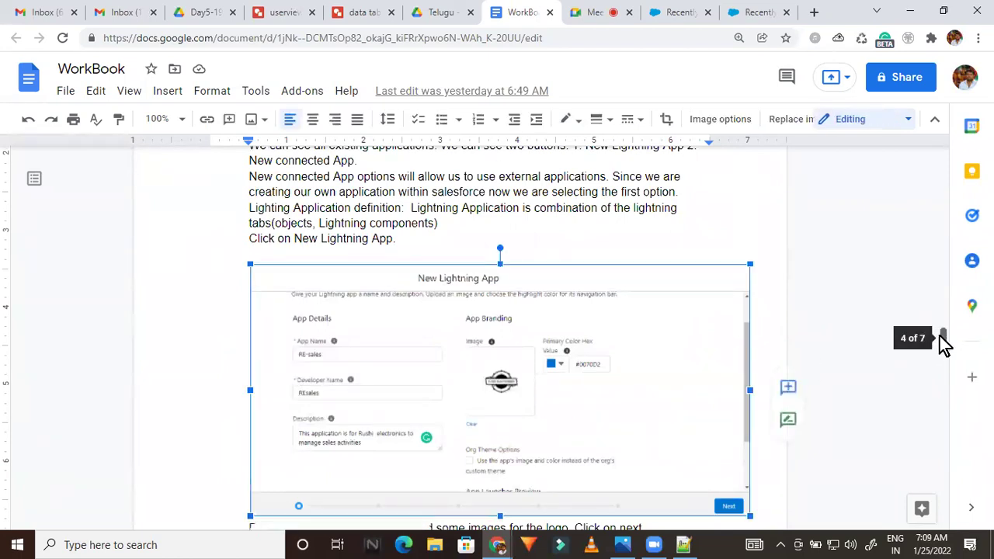
scroll(942, 343, "down", 2)
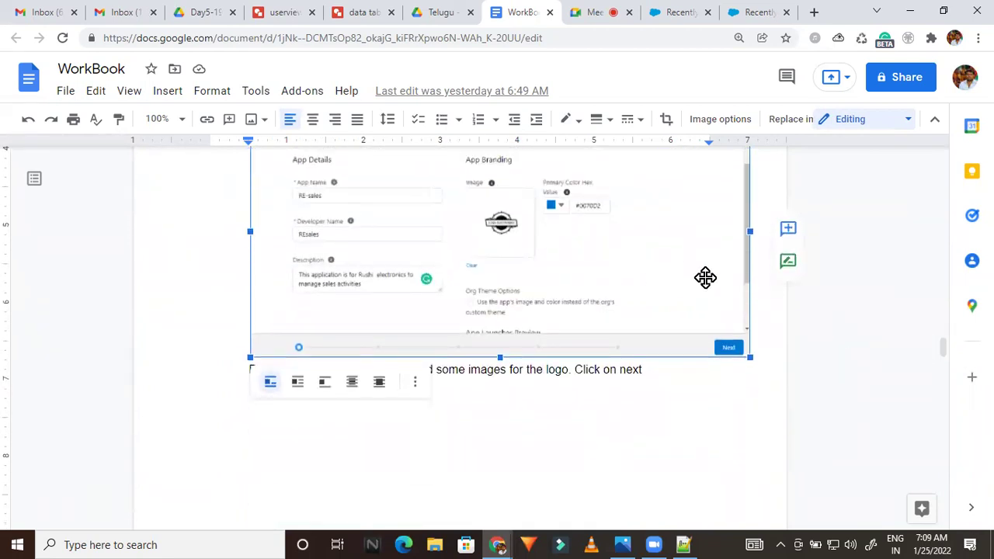
left_click_drag(943, 347, 934, 386)
Highlight each of the five app creation steps in the recap list, from application name and logo details to selecting the profiles.
left_click(424, 349)
left_click_drag(343, 331, 307, 294)
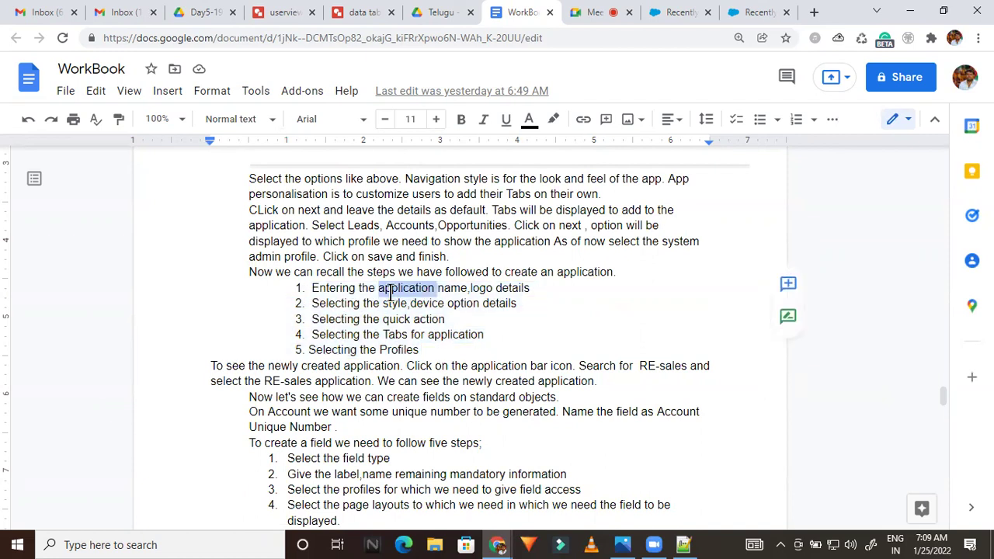
left_click(525, 305)
left_click_drag(525, 305, 312, 298)
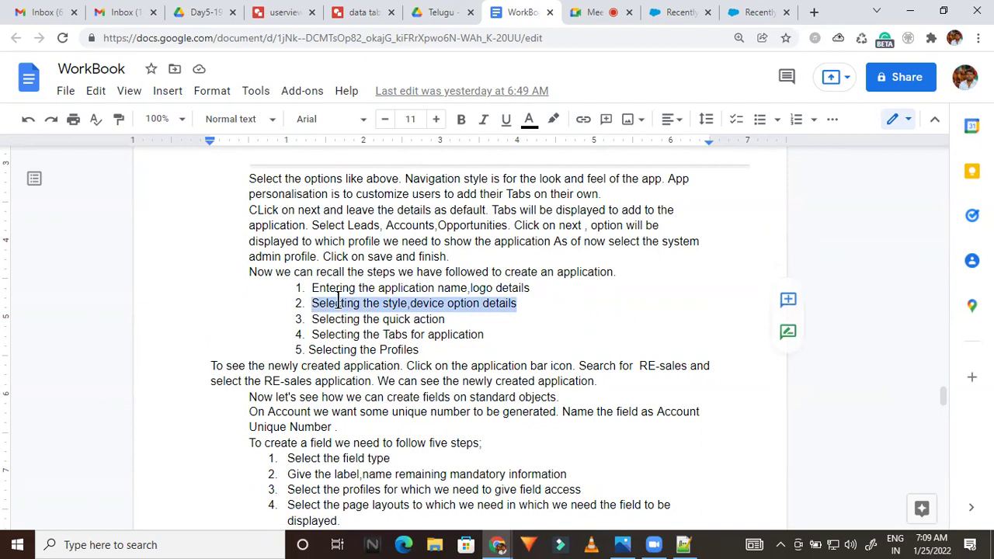
left_click_drag(453, 318, 297, 308)
left_click_drag(489, 335, 309, 339)
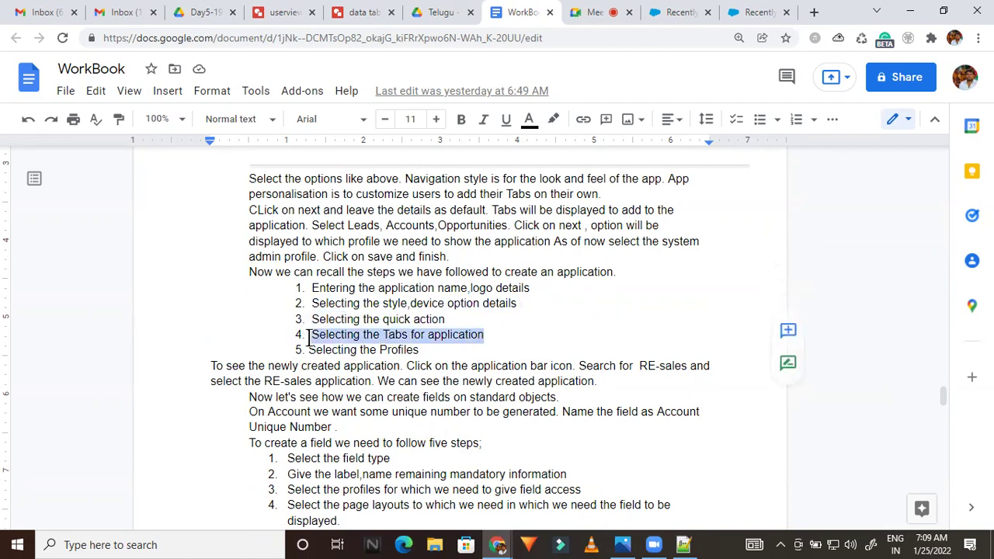
double_click(412, 349)
left_click_drag(349, 352, 309, 350)
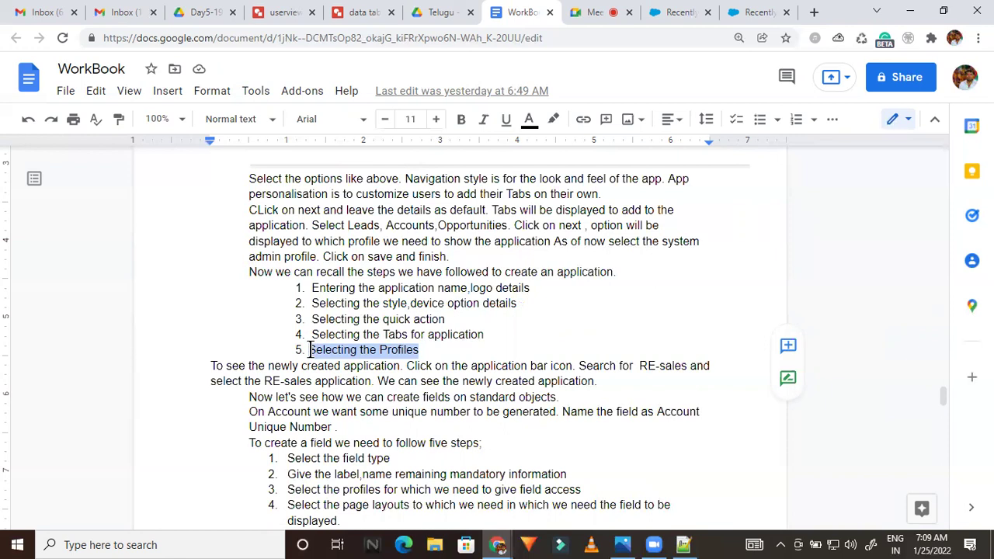
Go over the recap list again and point out the paragraphs on opening the new application and creating fields on standard objects.
double_click(324, 289)
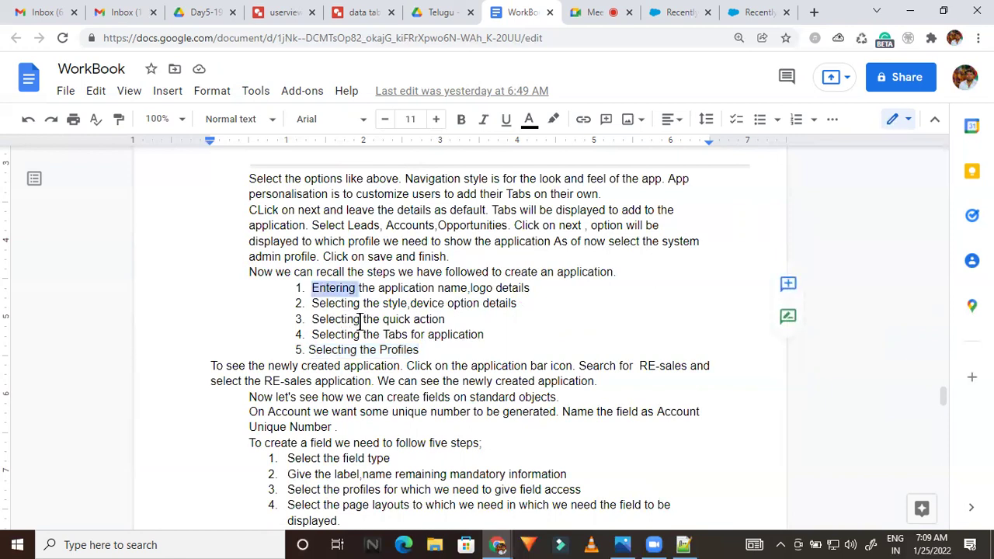
double_click(317, 334)
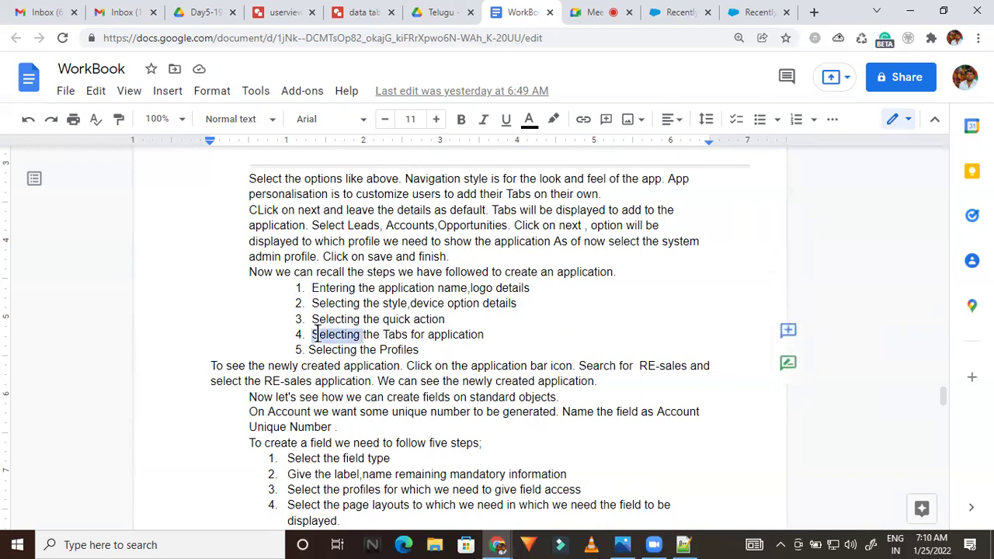
double_click(329, 350)
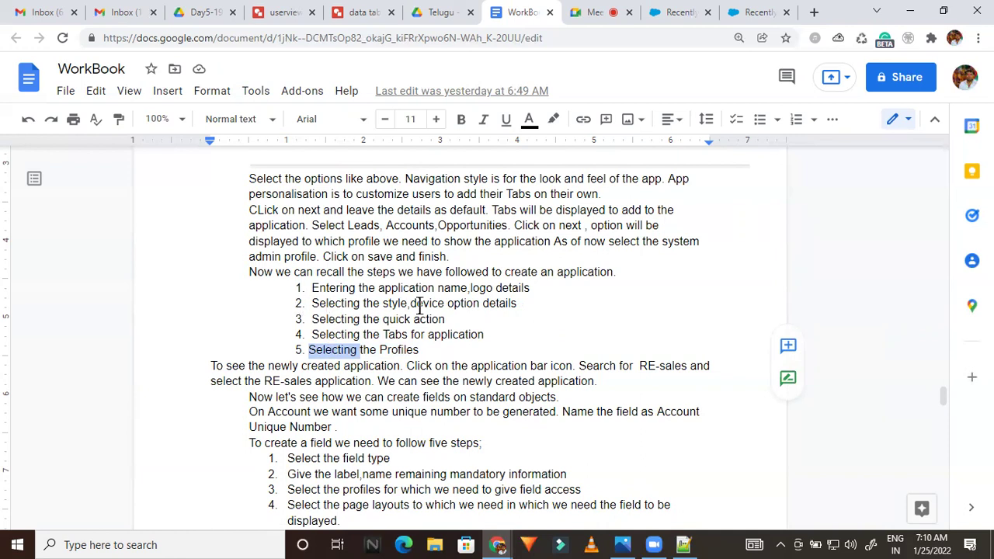
left_click(451, 315)
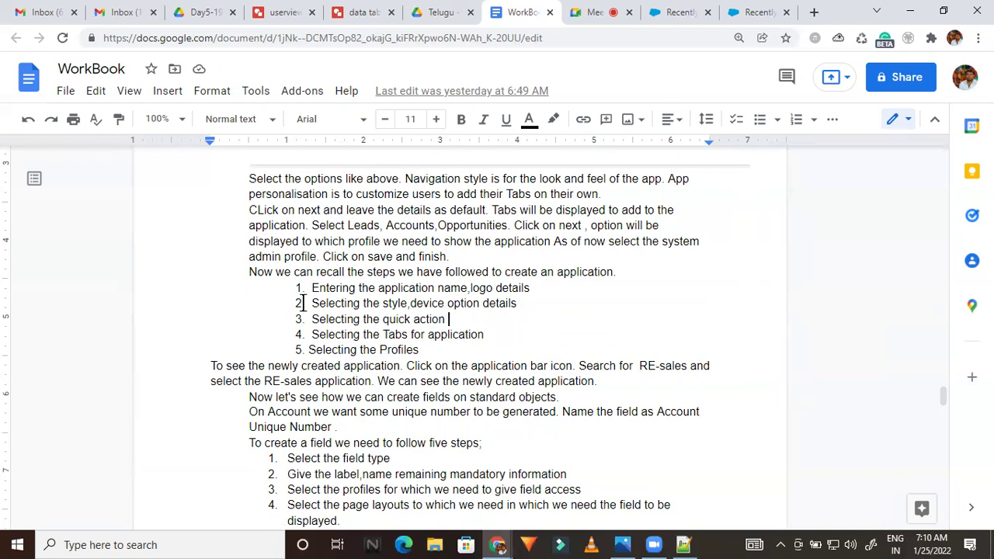
left_click(399, 409)
left_click(269, 382)
Return to the Student Management app and open the Burlington Textiles Corp of America account record.
left_click(699, 11)
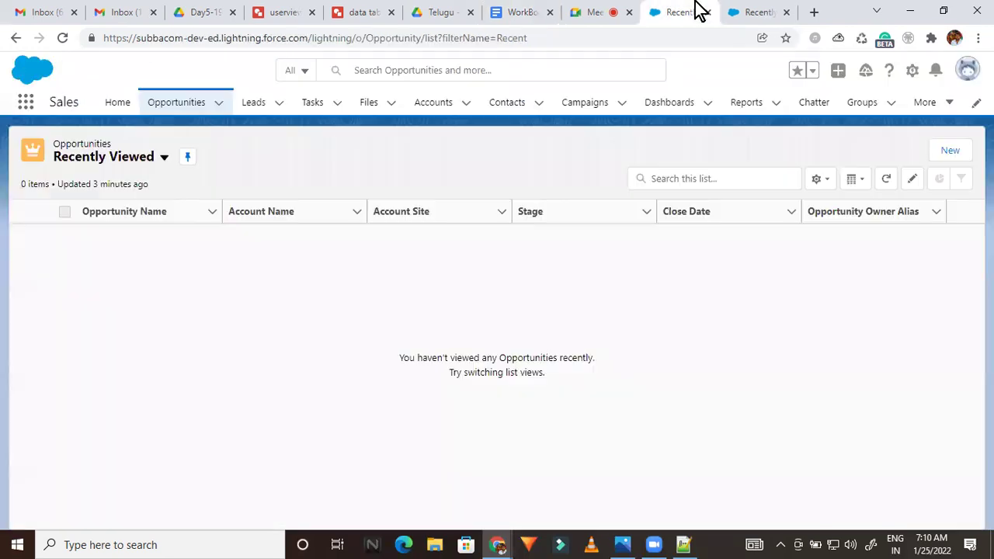
left_click(754, 11)
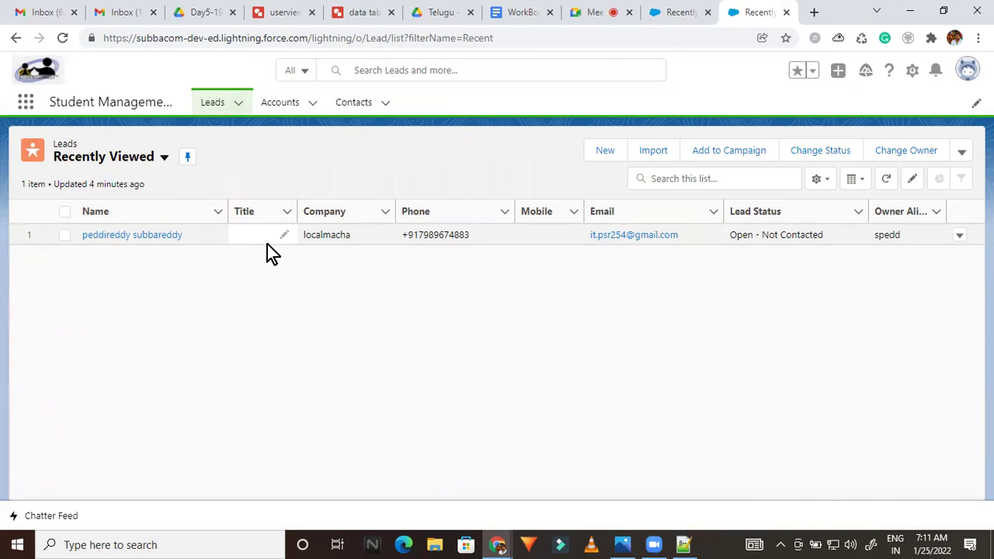
left_click(279, 104)
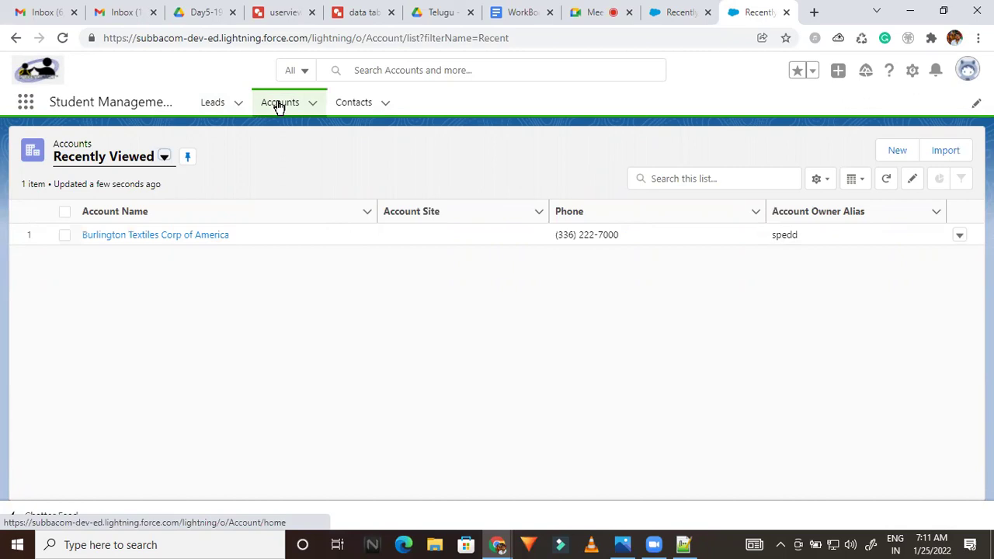
left_click(136, 235)
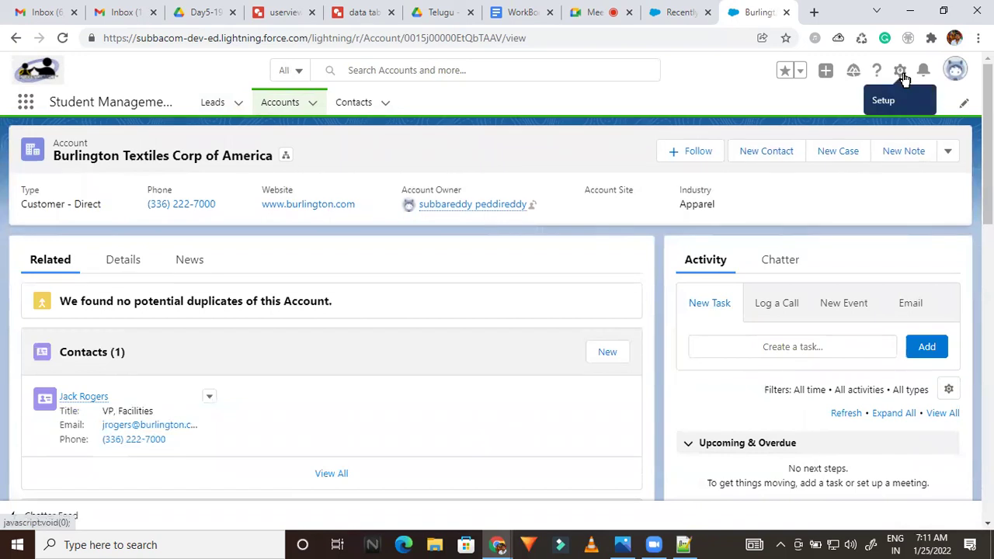
Open the Account object's setup from the record, show its Fields & Relationships list, and check it against the account record.
left_click(900, 74)
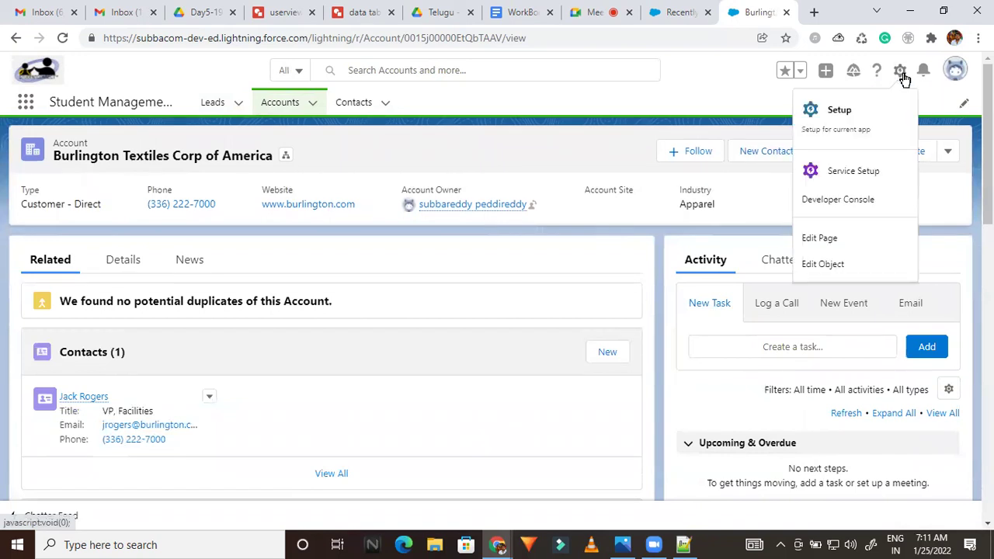
left_click(822, 265)
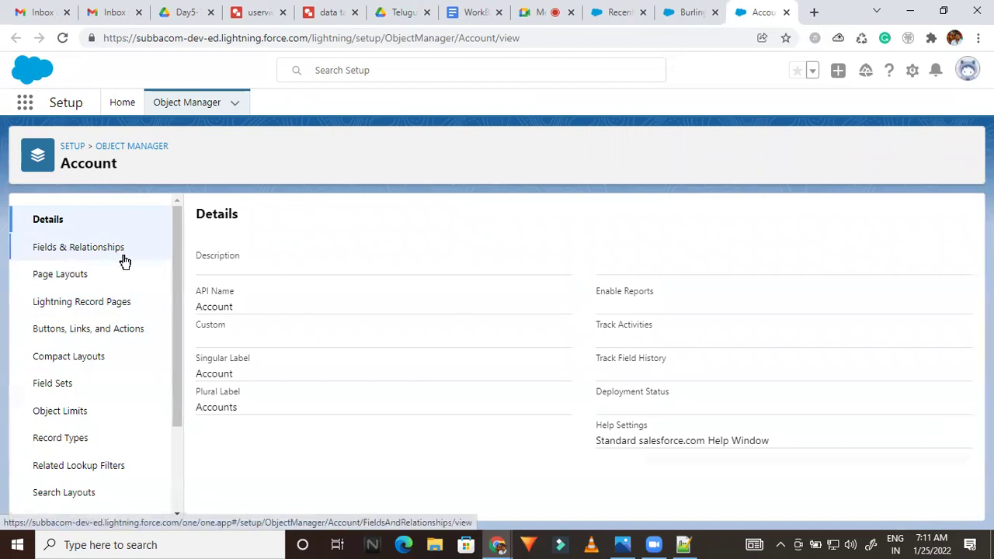
left_click(85, 248)
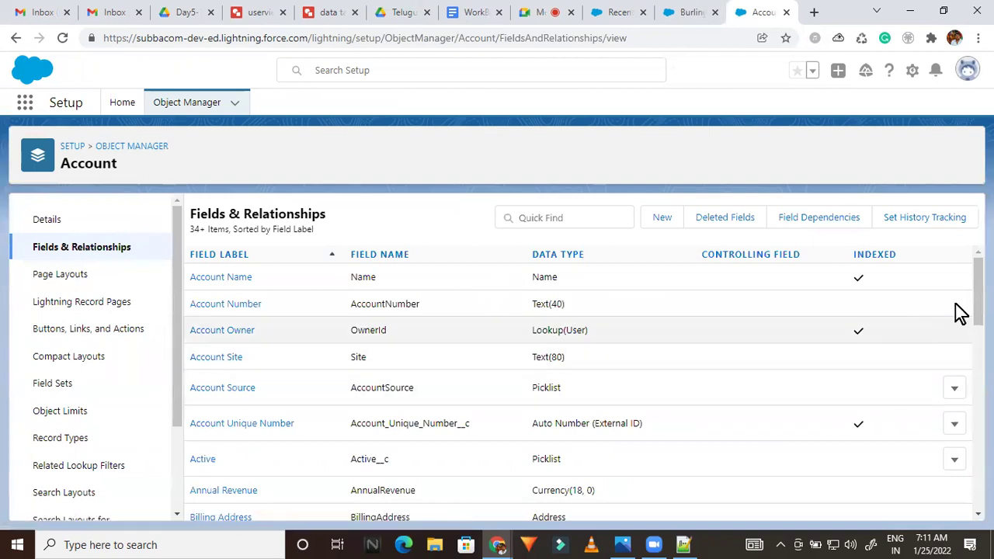
mouse_move(978, 291)
left_mouse_down()
mouse_move(979, 439)
mouse_move(960, 359)
mouse_move(960, 295)
left_mouse_up()
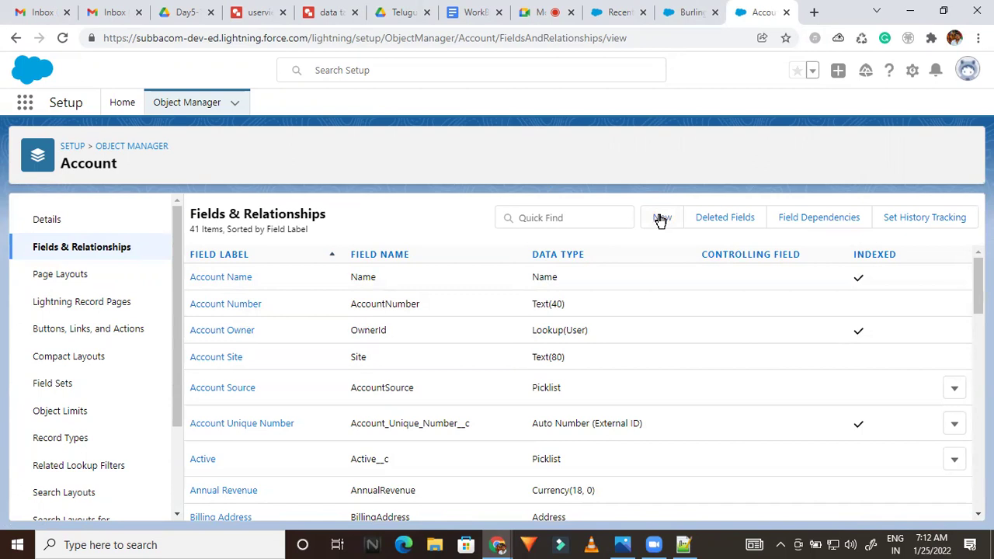
left_click(696, 11)
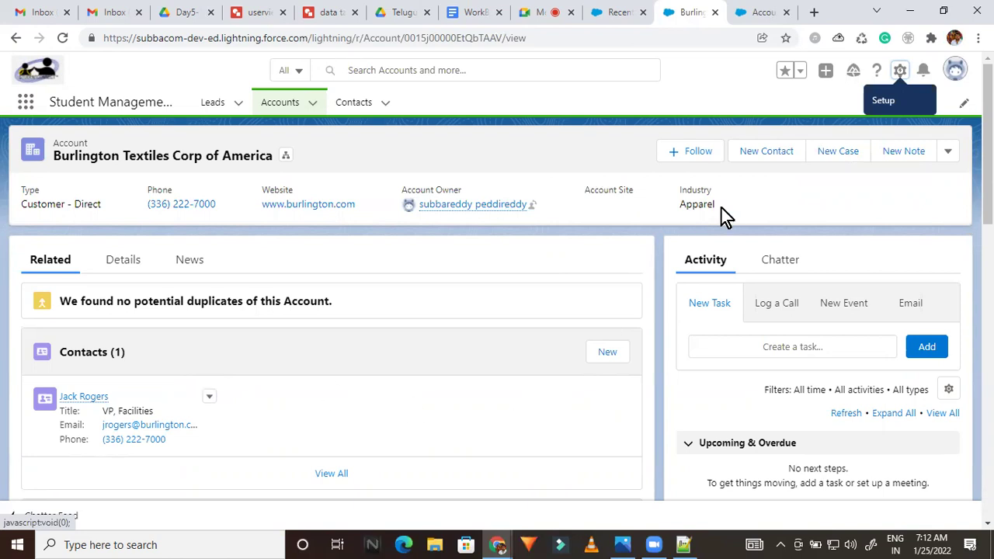
left_click(741, 10)
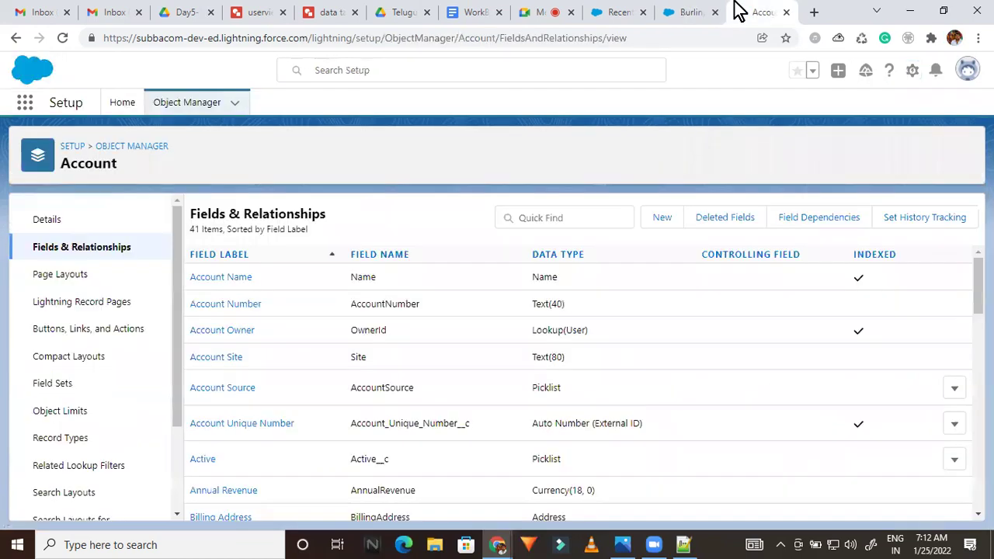
Start a new custom field on the Account object and select Auto Number as its data type.
left_click(663, 219)
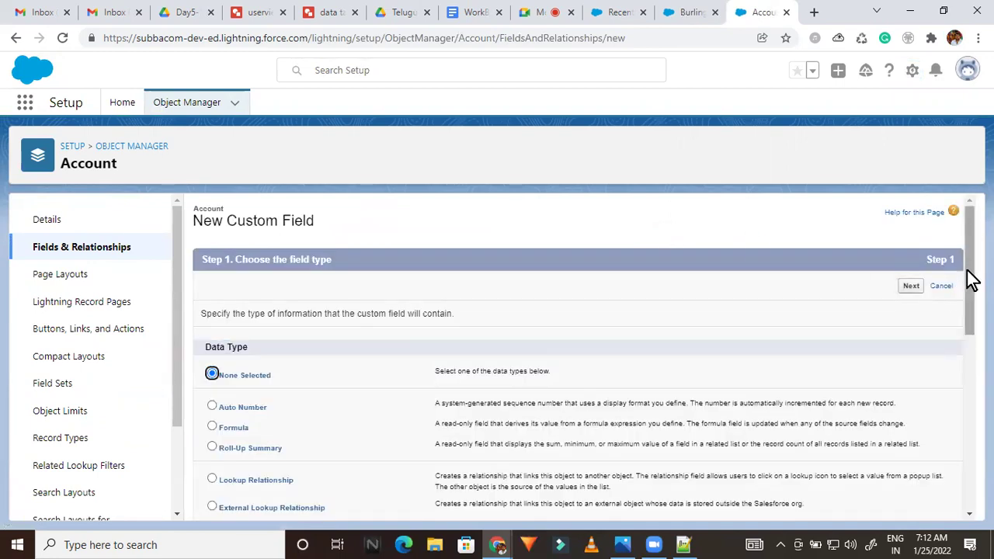
left_click_drag(972, 279, 973, 352)
scroll(579, 357, "down", 1)
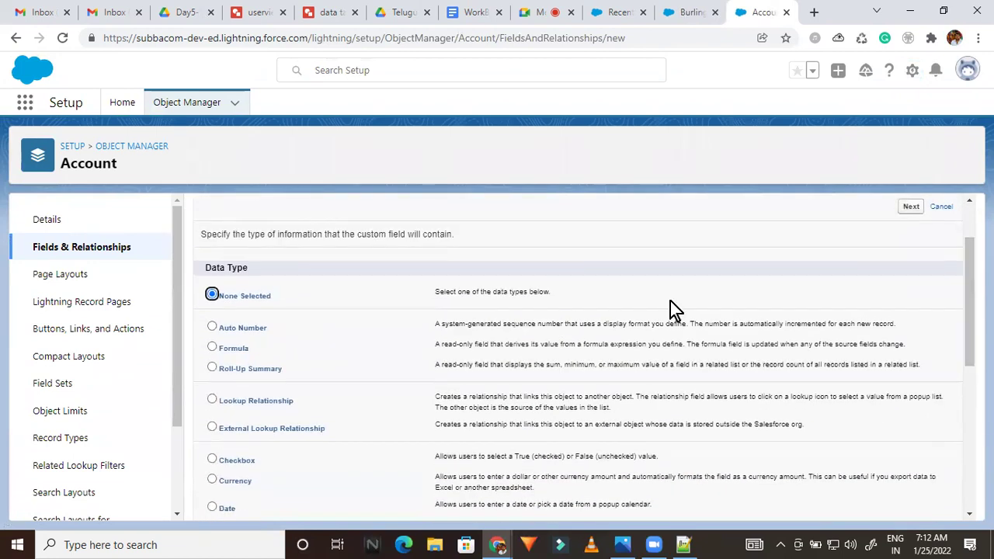
left_click(212, 328)
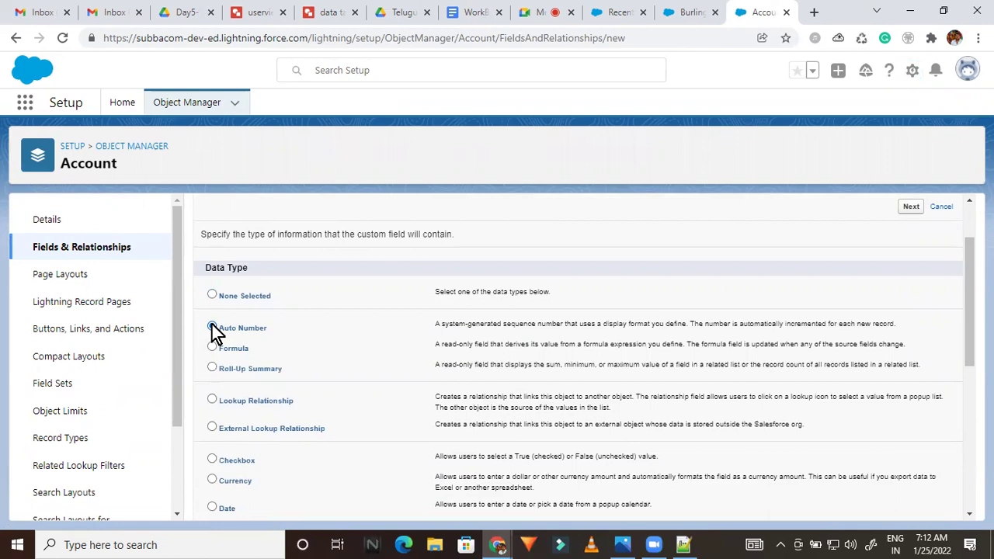
left_click(213, 328)
Open a blank New Account form in the Student Management app to examine its fields, and return to the Account custom field setup.
left_click(688, 11)
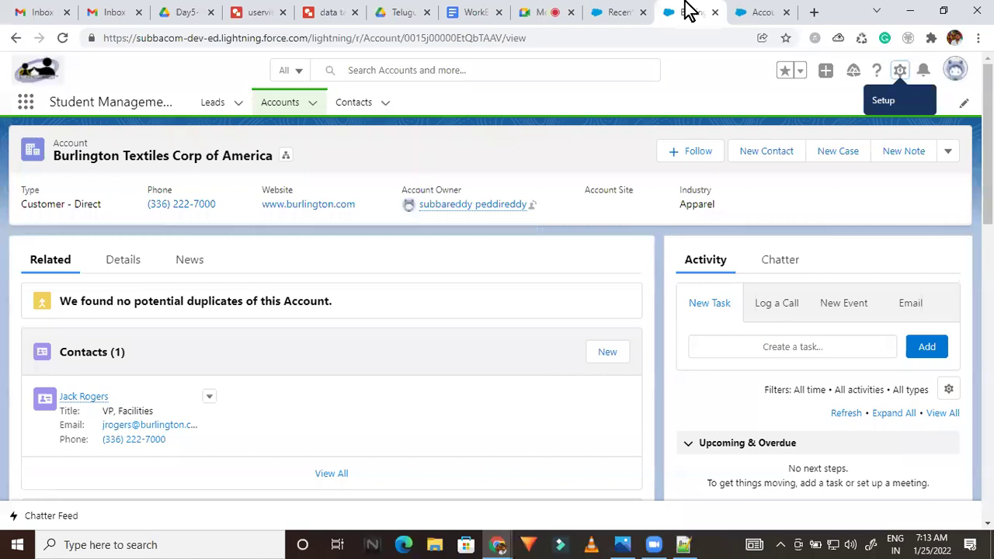
left_click(313, 107)
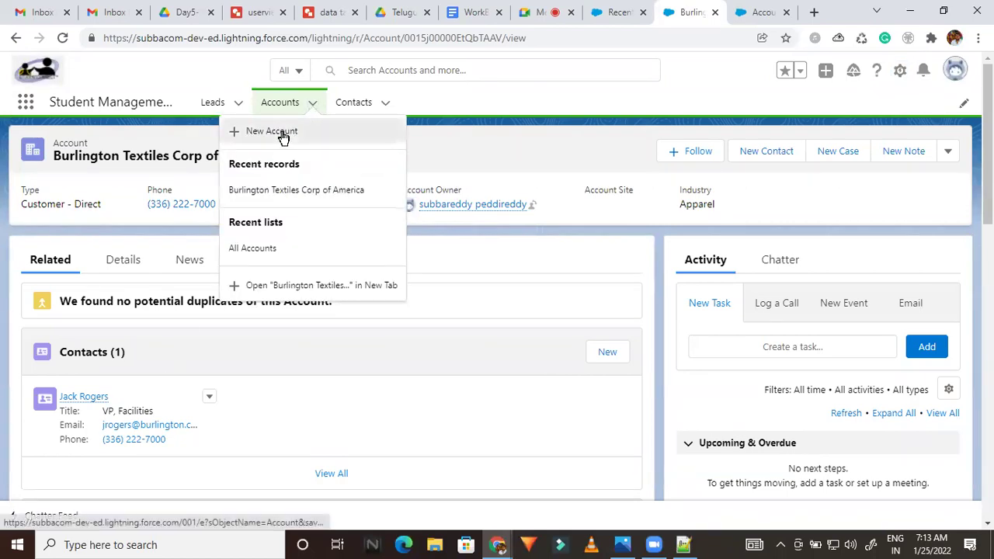
left_click(283, 133)
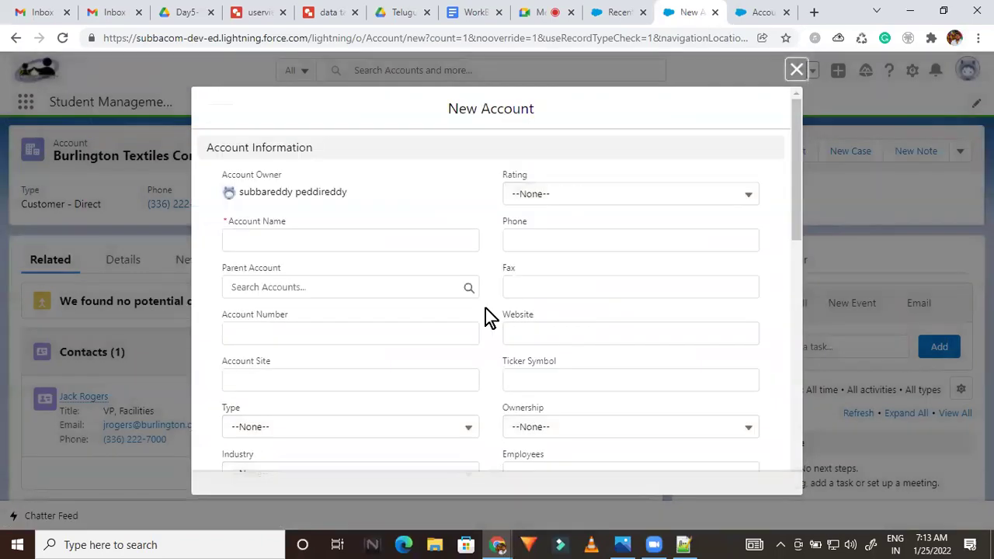
left_click(278, 237)
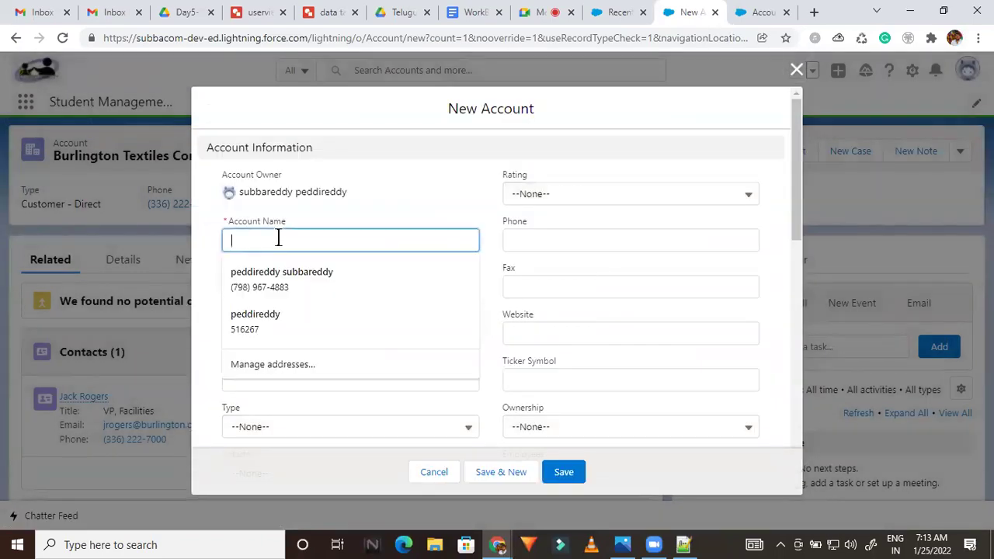
left_click(384, 210)
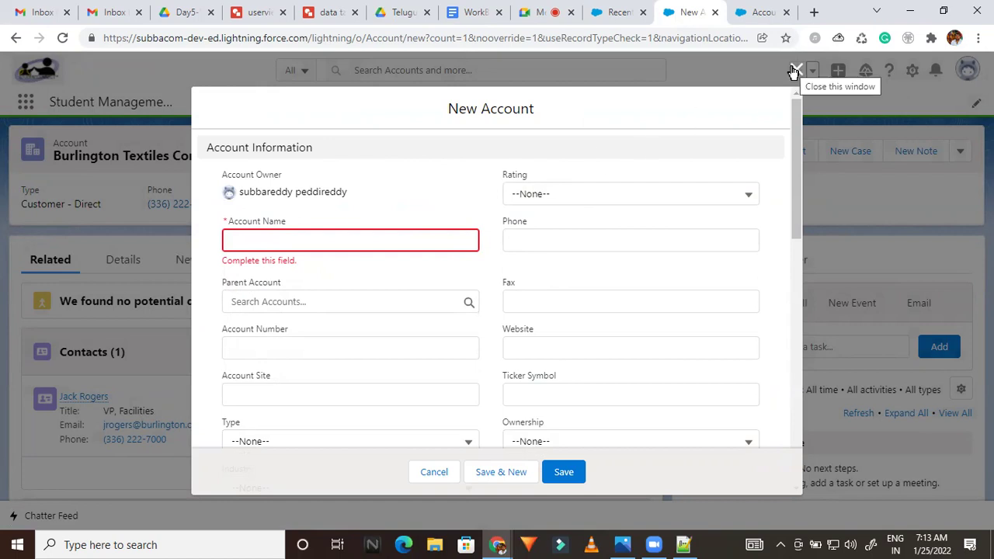
left_click(744, 11)
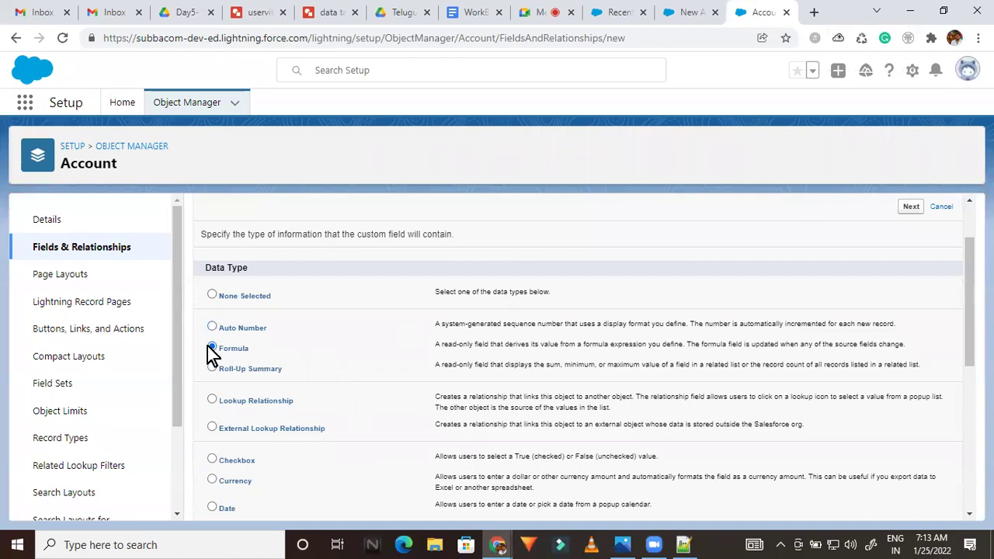
Highlight the Formula data type's description, and switch to Notepad++ to add the note line "Auto numner - system --".
left_click_drag(434, 344, 912, 350)
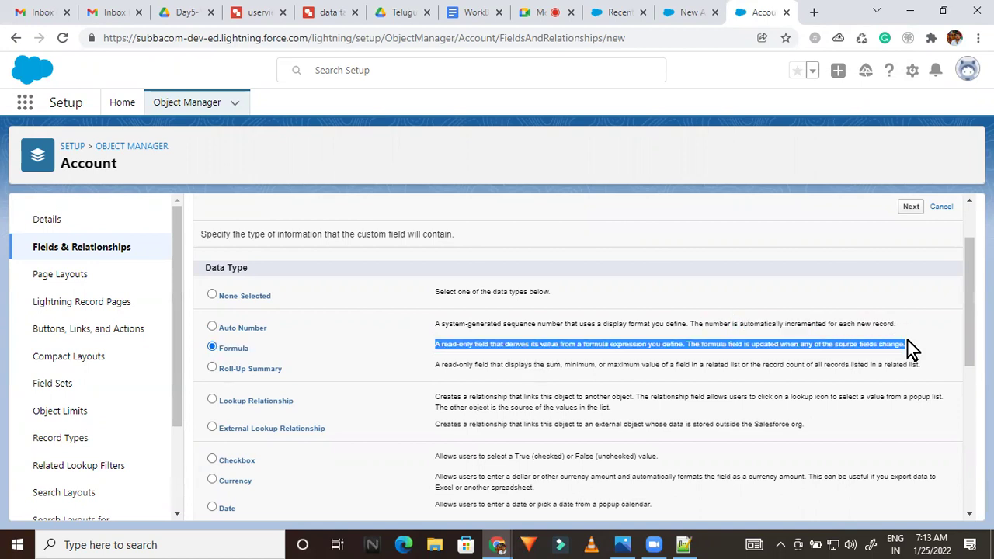
left_click(692, 12)
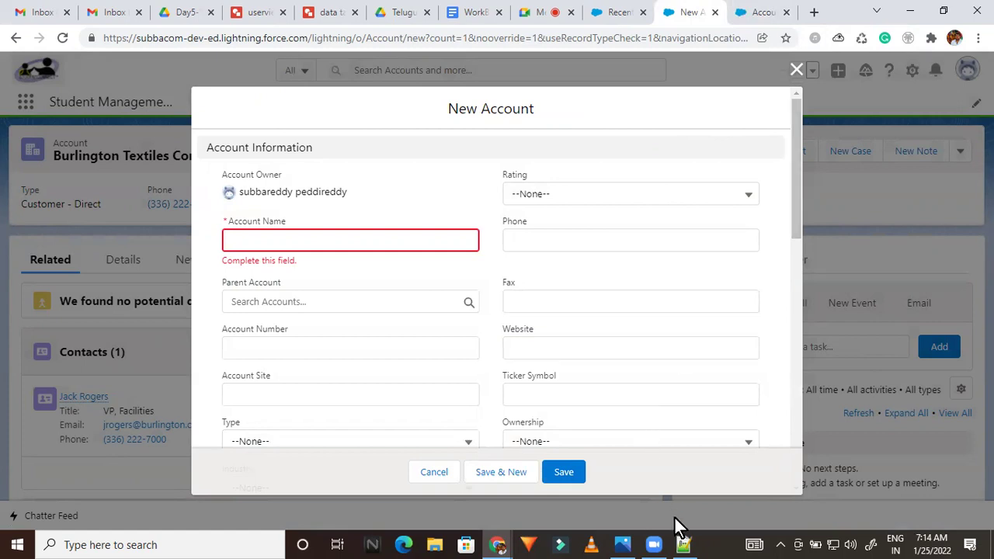
left_click(684, 545)
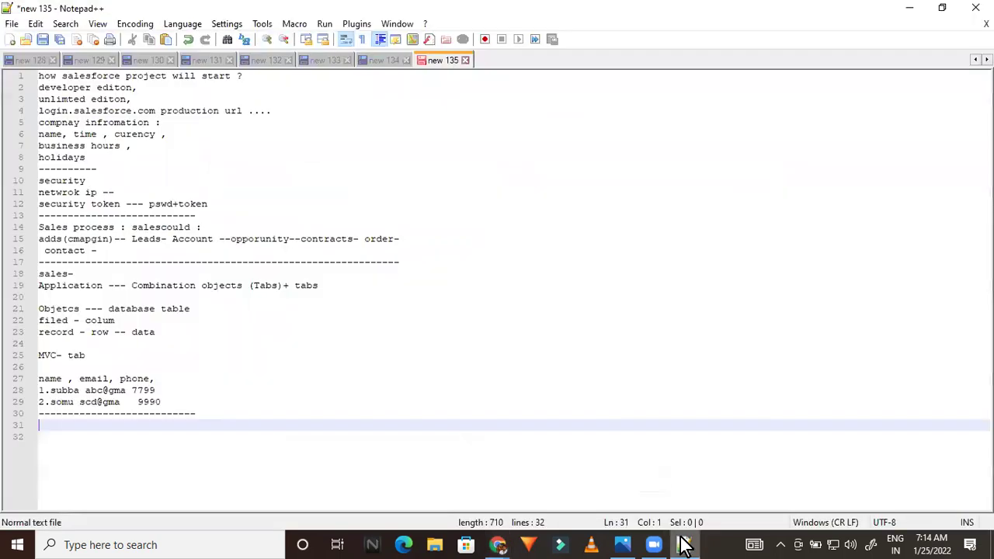
type("A")
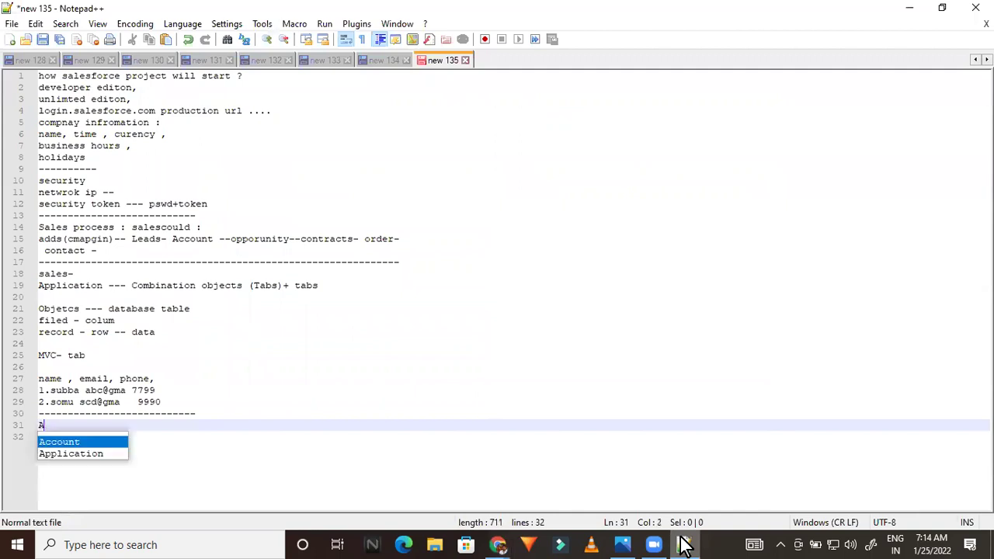
type("uto numner ")
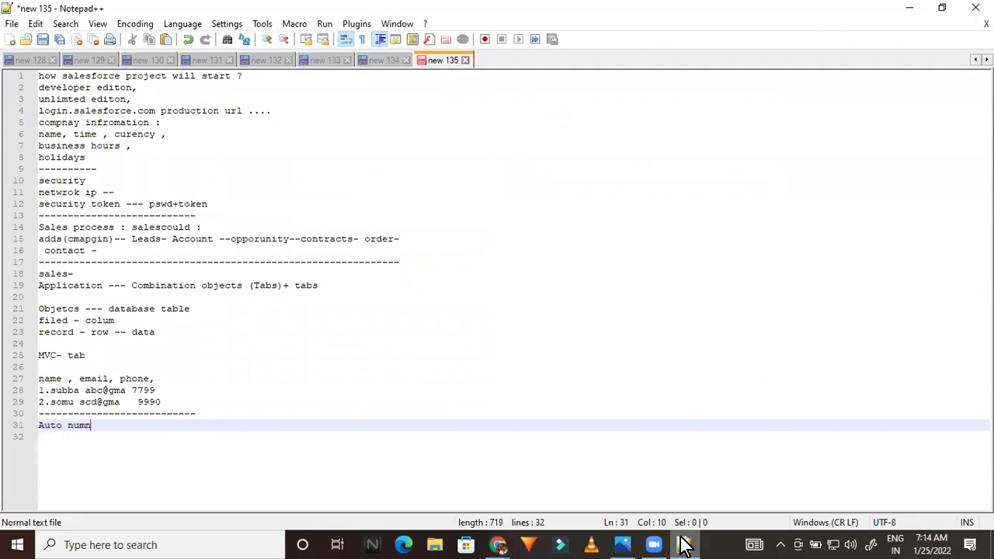
type("- system --")
key("Return")
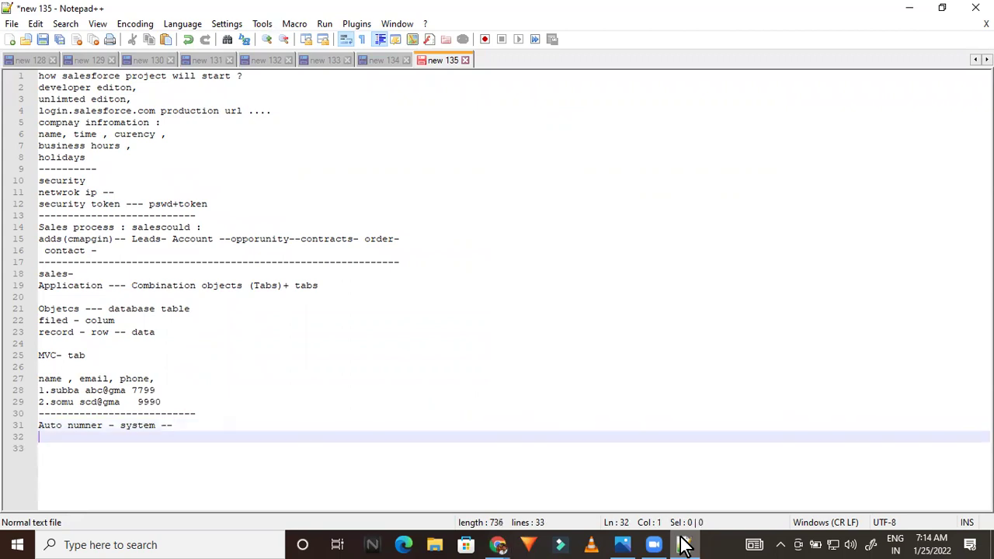
Write the note line "Fromula - logic -- calucation - condtions -- amount , discount total - amount - discountamount".
type("Fromula - log")
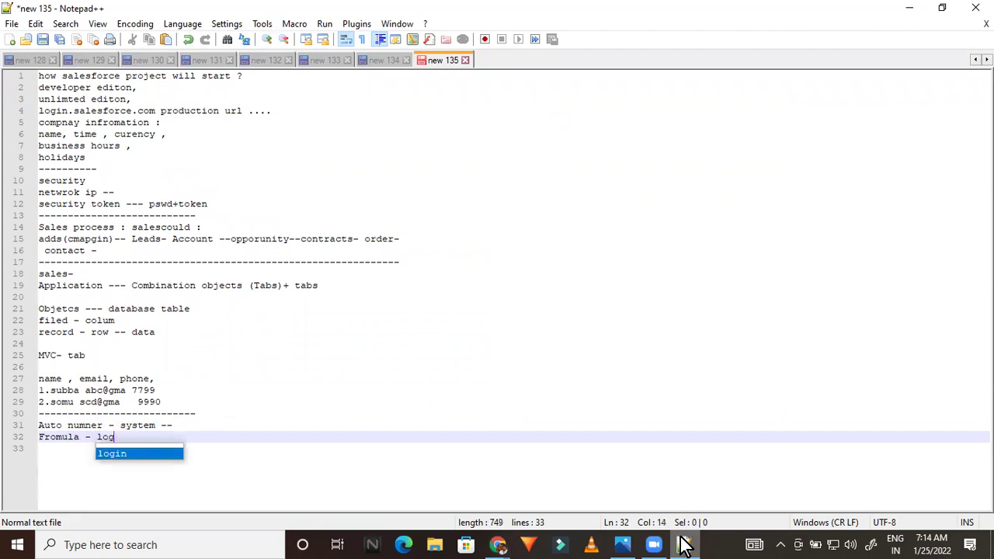
type("ic -- ")
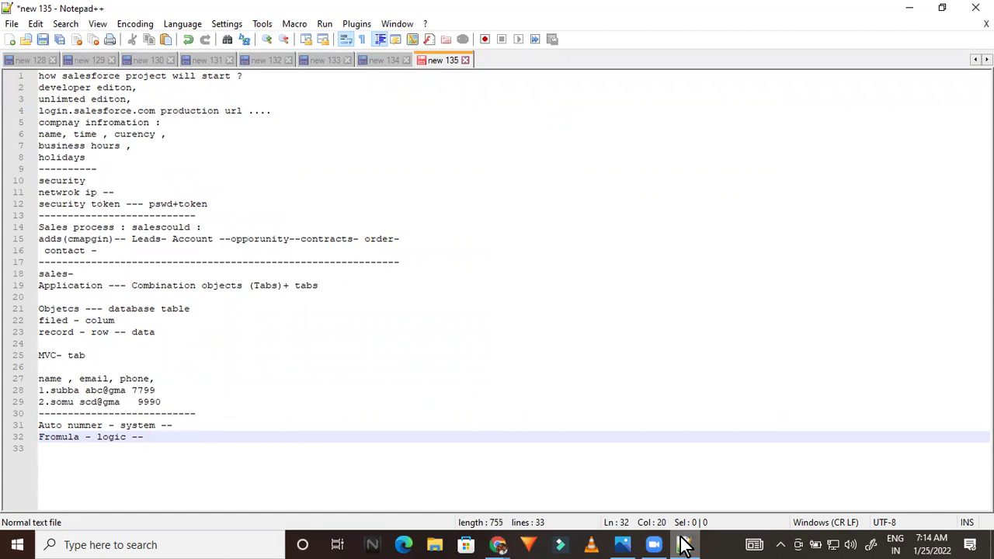
type("calucation - condtions ")
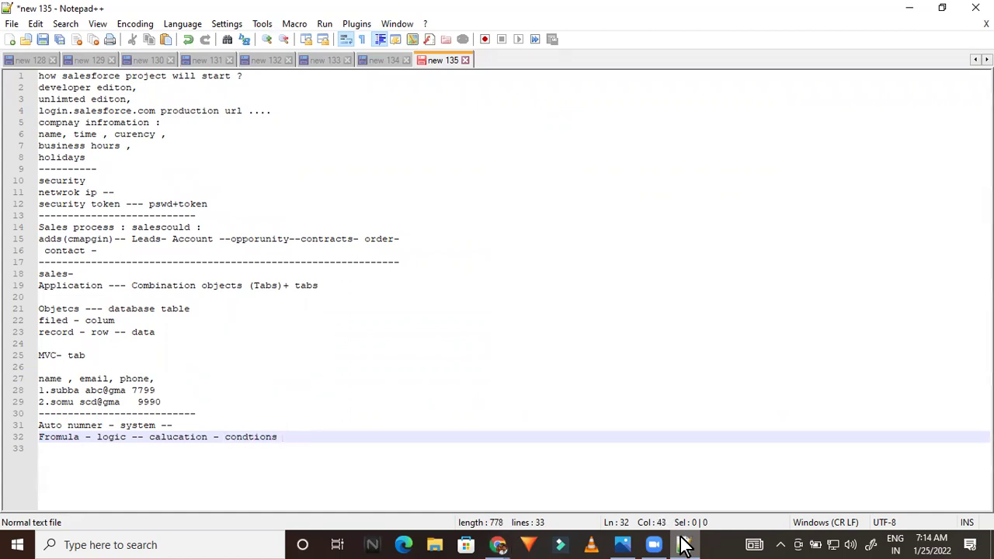
type("-- amount , discount total - amount - discoun")
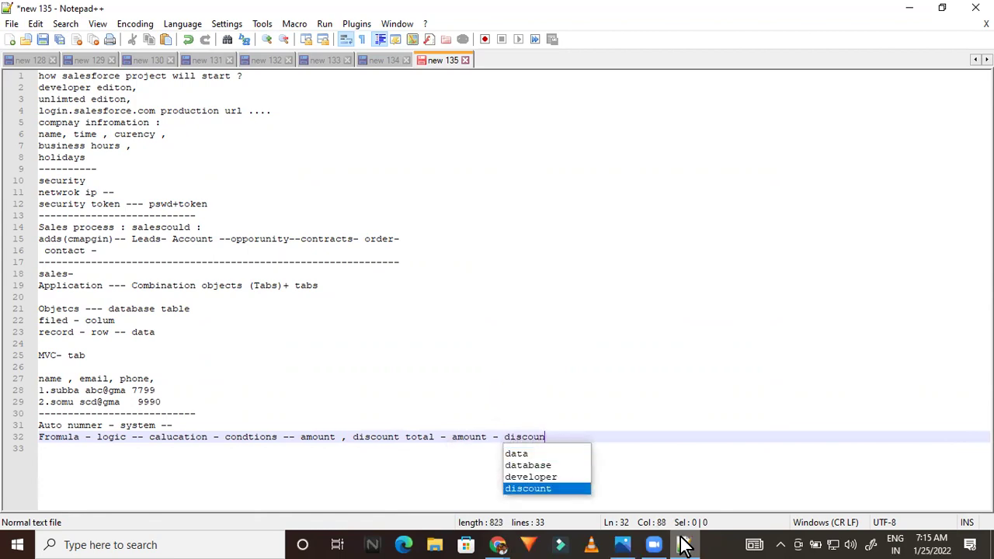
type("tamount")
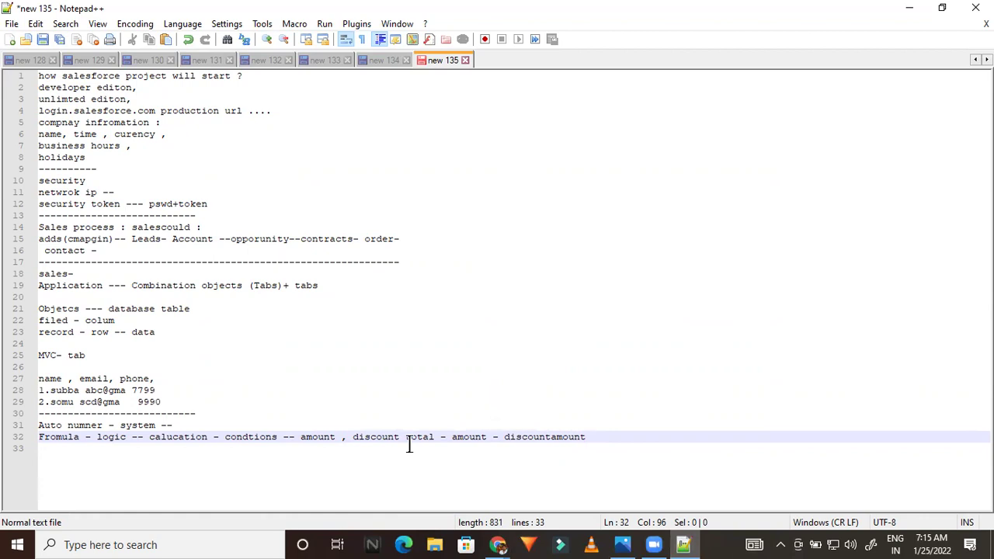
Extend the formula note with the condition ", county == india = true , false" and start a new line.
type(",")
type("county ")
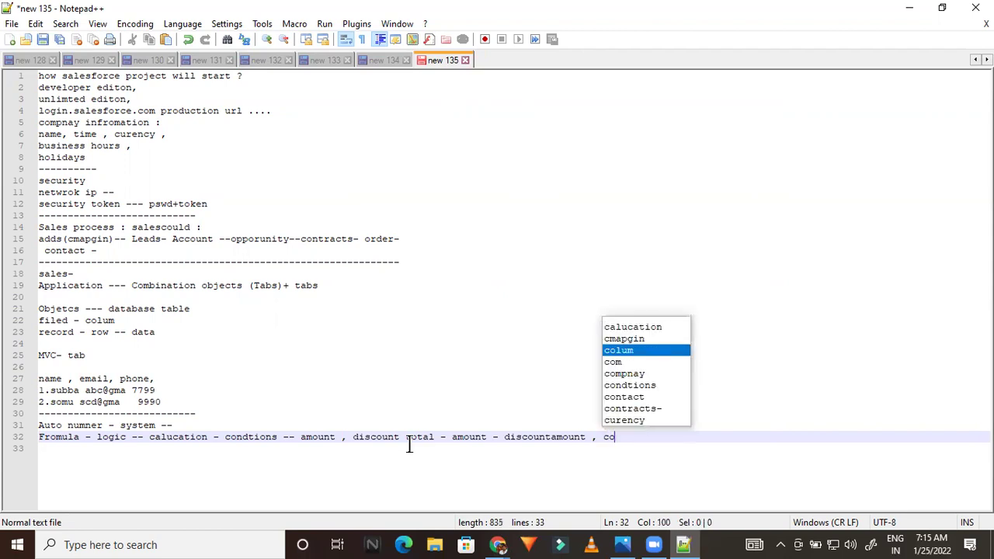
type("== india = true ")
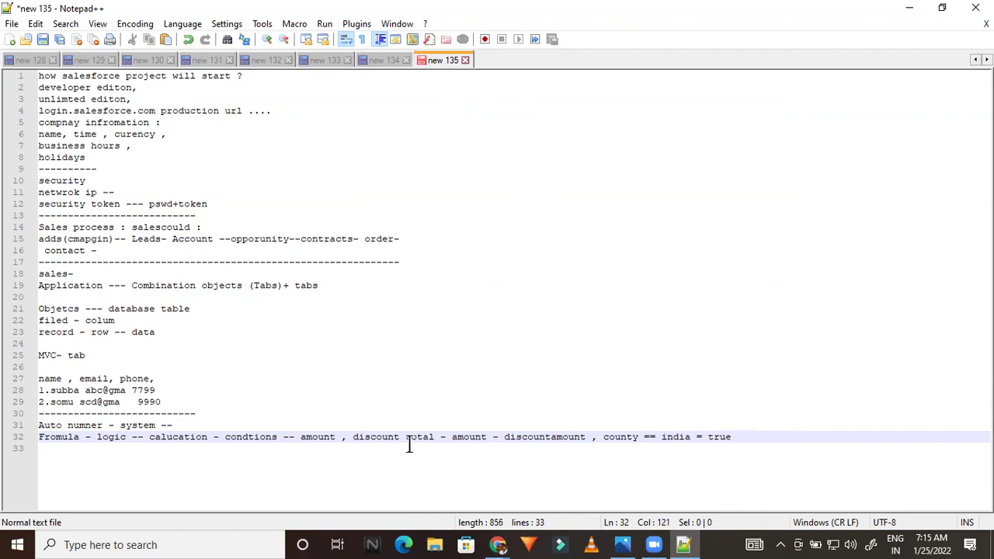
type(", d")
key("BackSpace")
type("false")
key("Return")
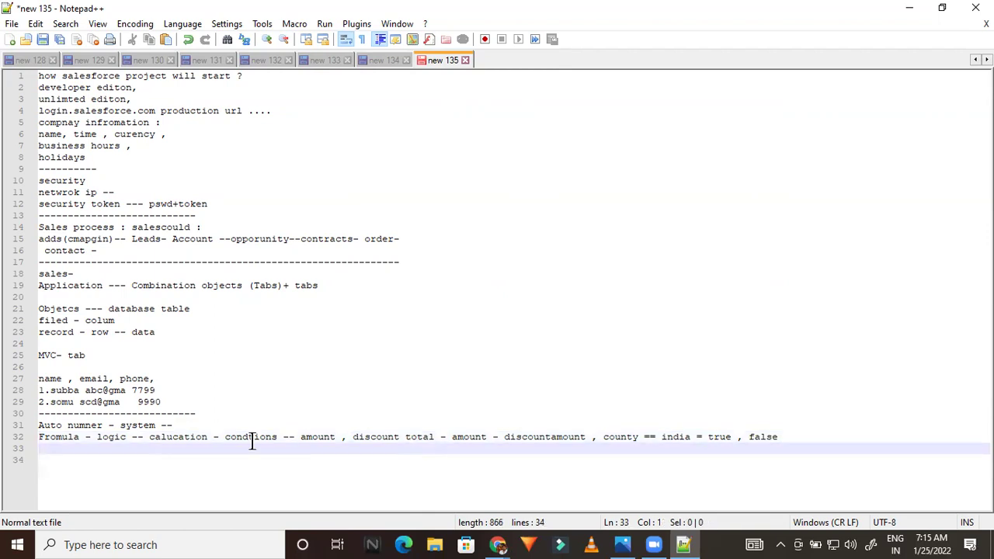
Highlight the word "Fromula" in the notes to point out the formula field type.
double_click(51, 439)
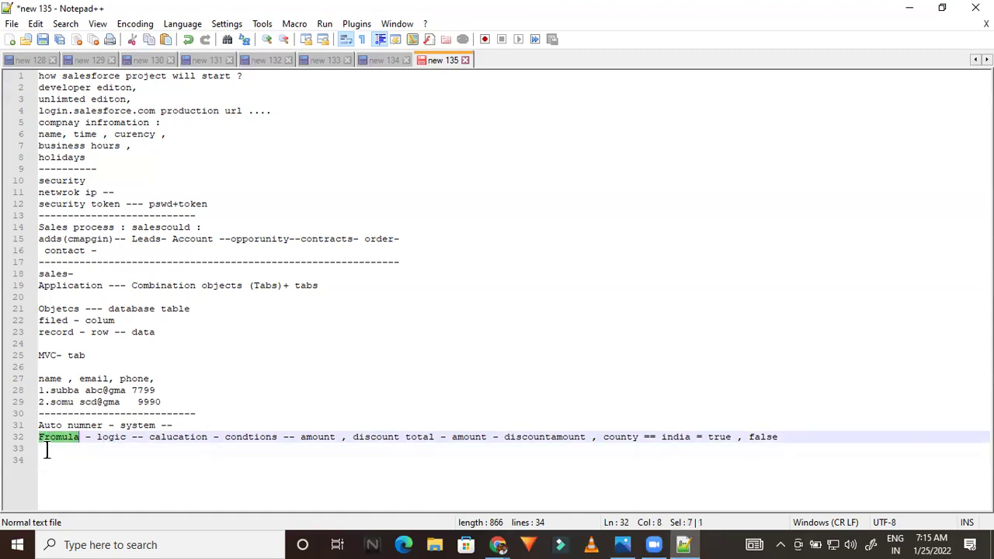
left_click(46, 448)
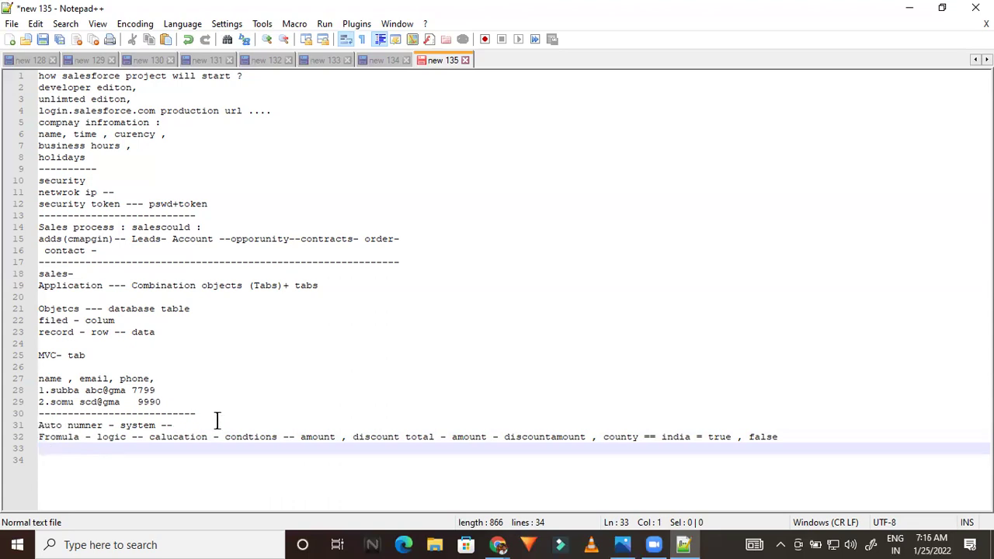
double_click(52, 438)
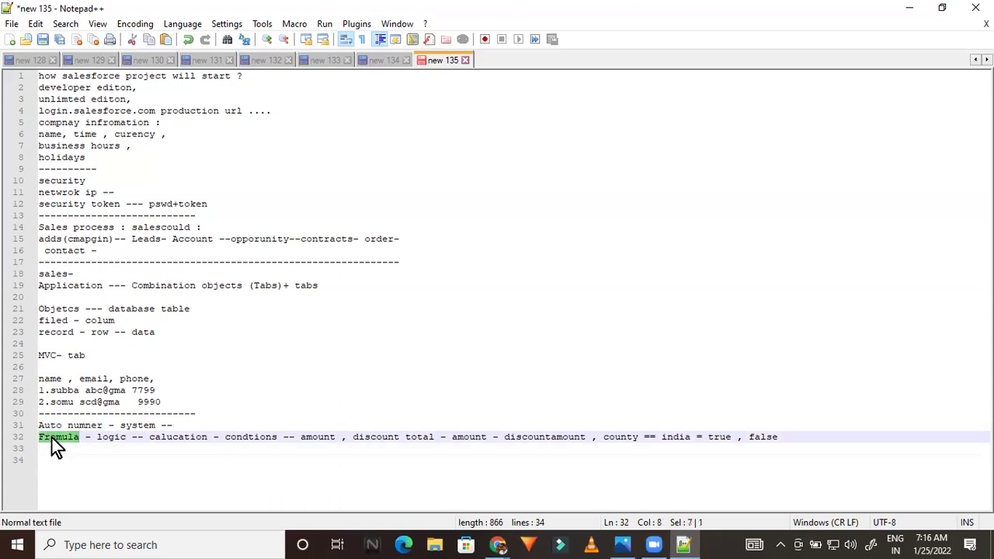
left_click(48, 460)
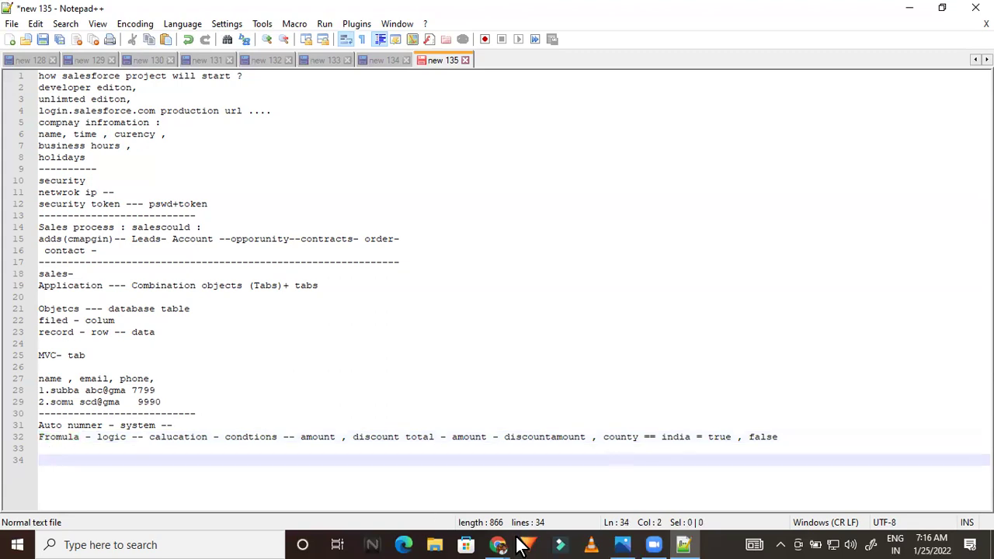
Switch back to the Account custom field setup in Chrome and review the remaining data types down to URL.
mouse_move(499, 544)
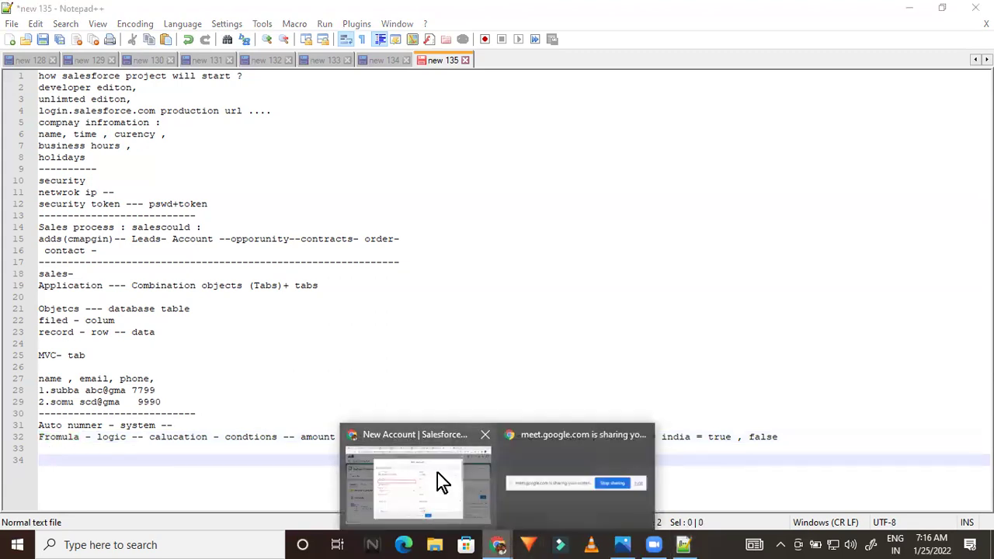
left_click(437, 473)
left_click(755, 11)
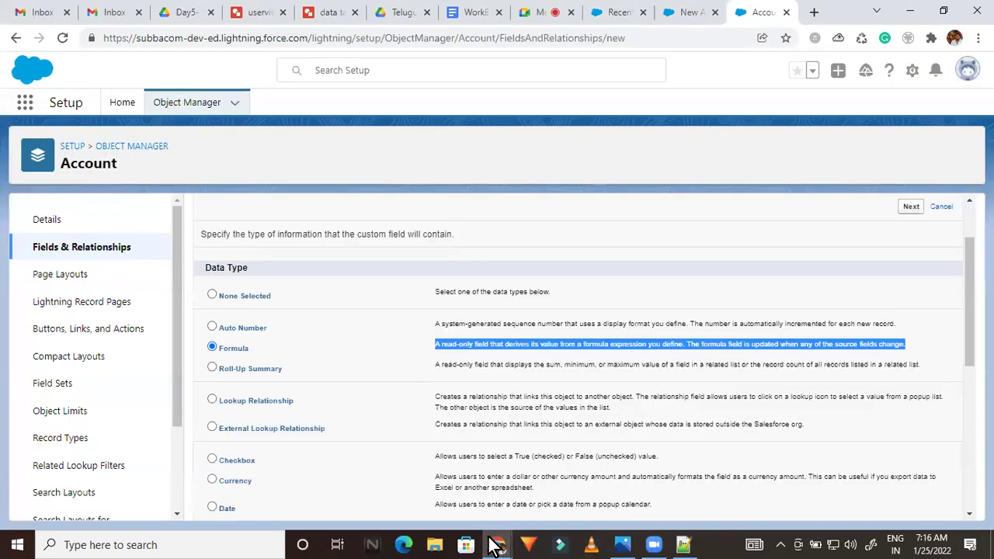
left_click_drag(970, 300, 970, 351)
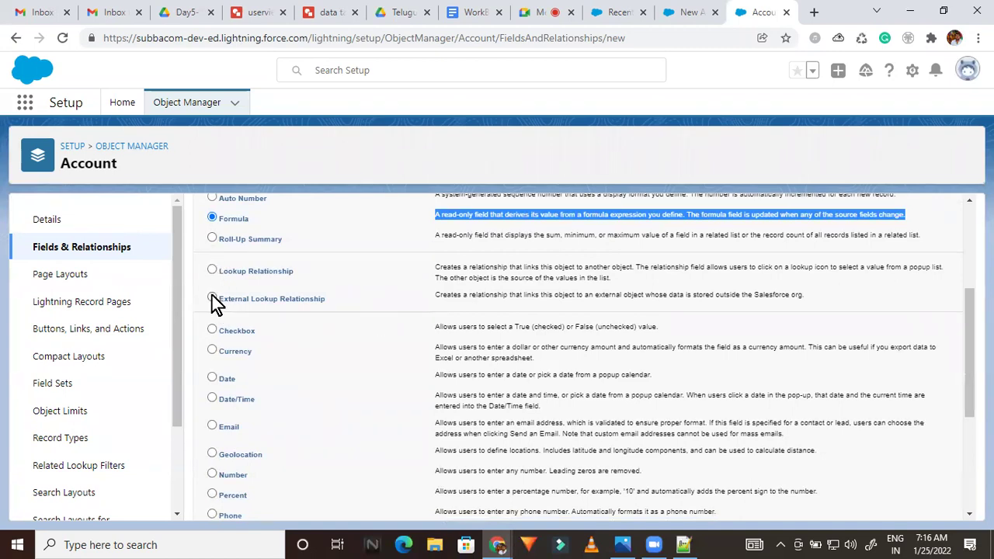
left_click_drag(970, 353, 970, 400)
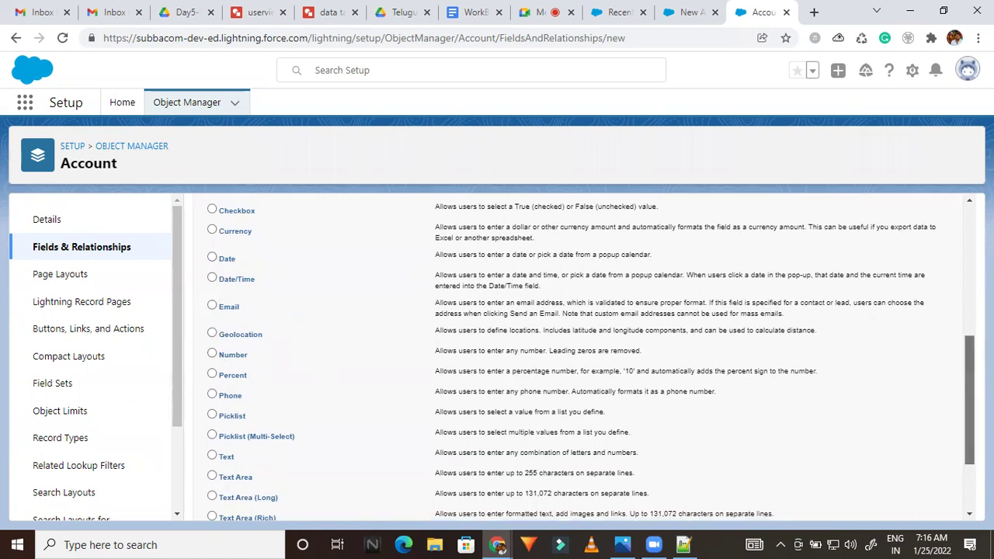
scroll(970, 396, "down", 3)
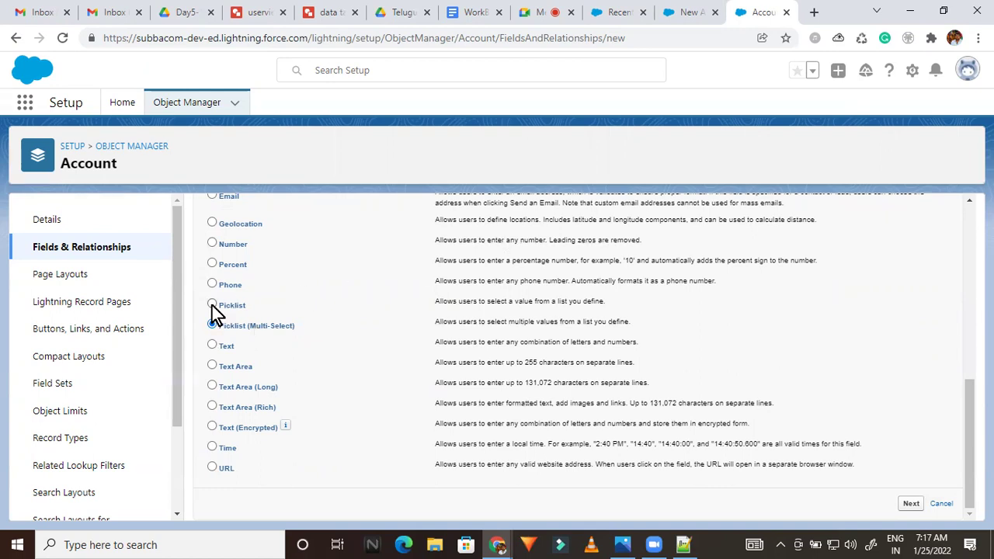
Return to the New Account form and examine the Rating, Upsell Opportunity and Active picklist values.
left_click(683, 12)
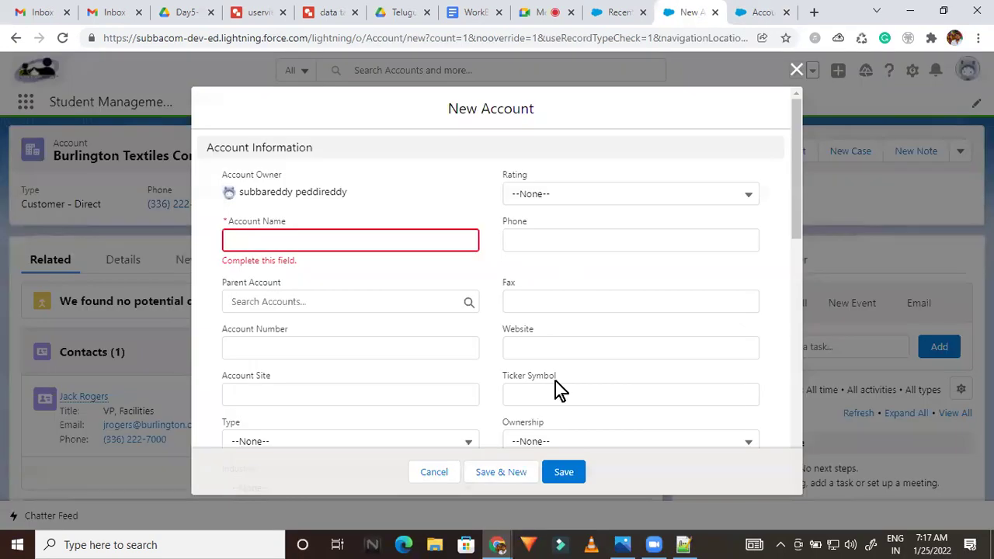
left_click(567, 196)
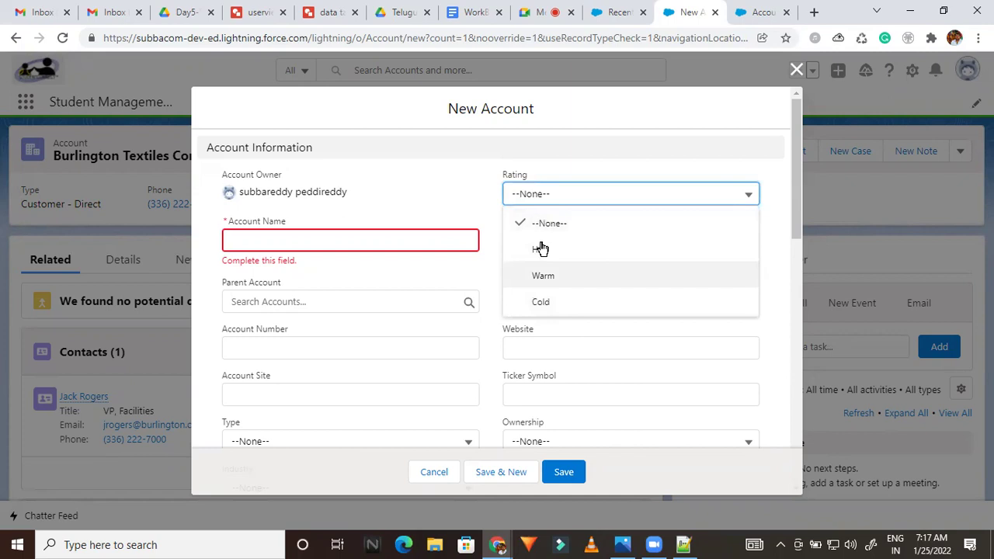
left_click_drag(793, 165, 787, 394)
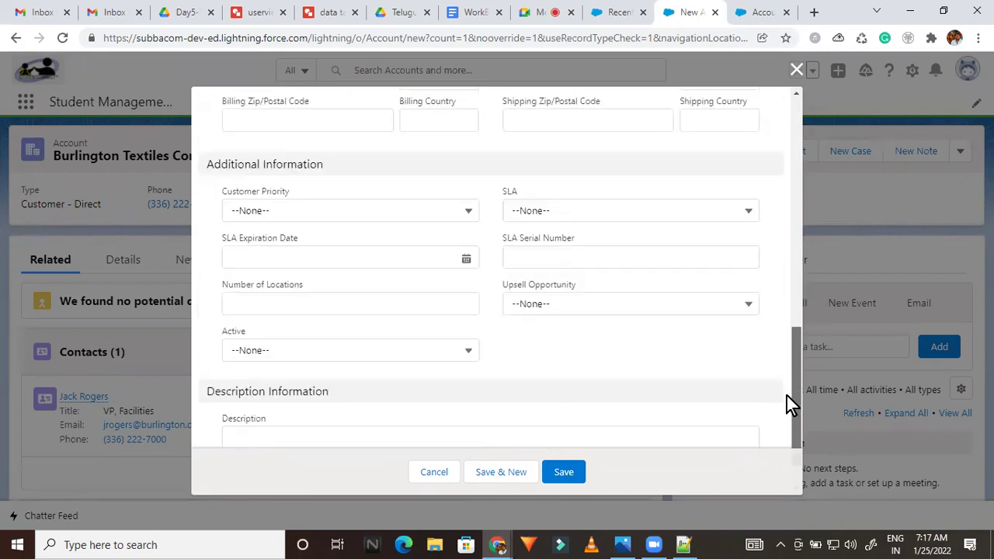
left_click(544, 304)
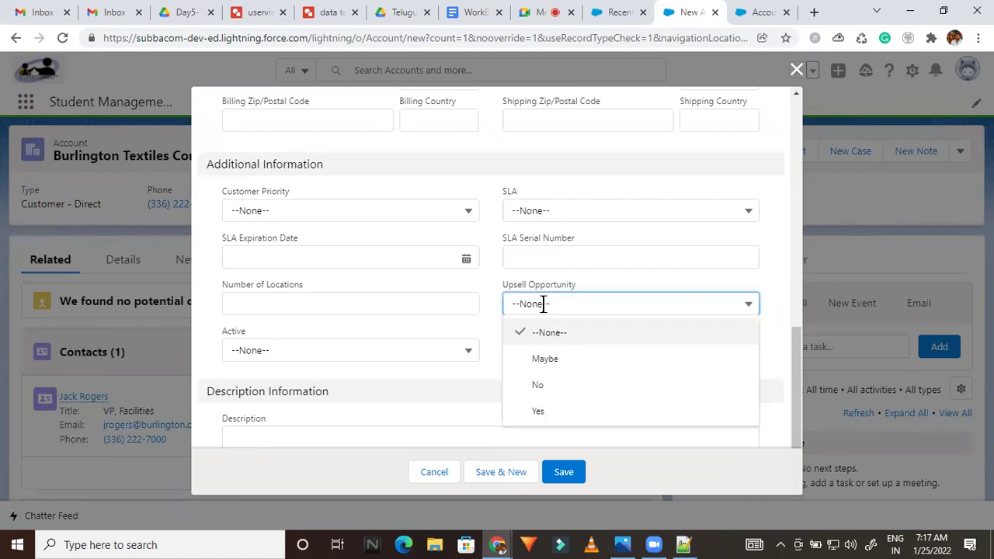
left_click_drag(796, 343, 801, 391)
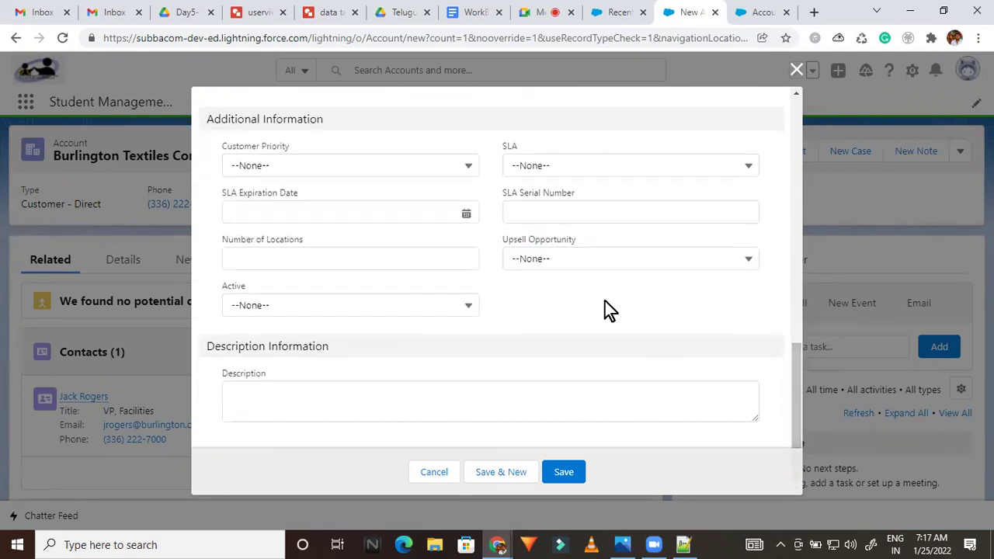
left_click(474, 305)
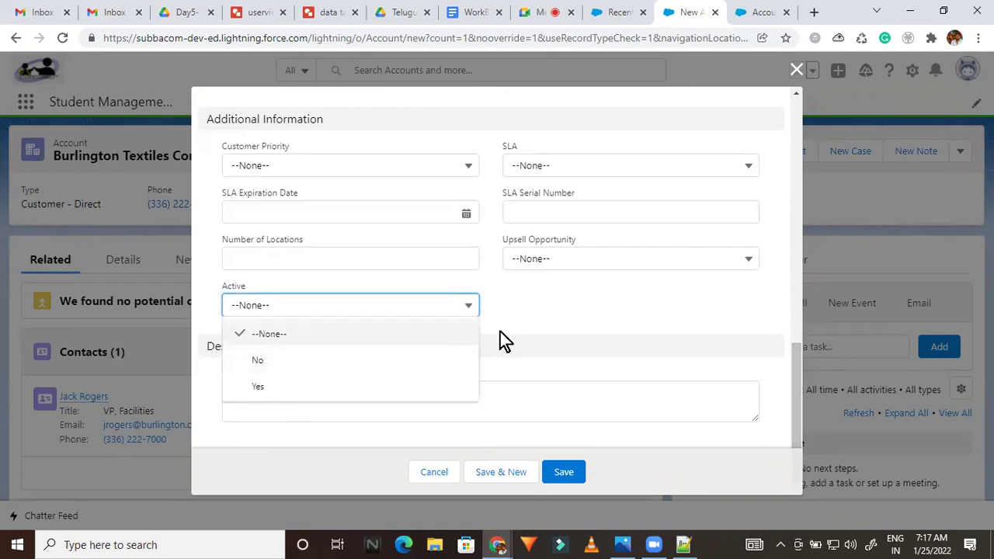
left_click(546, 316)
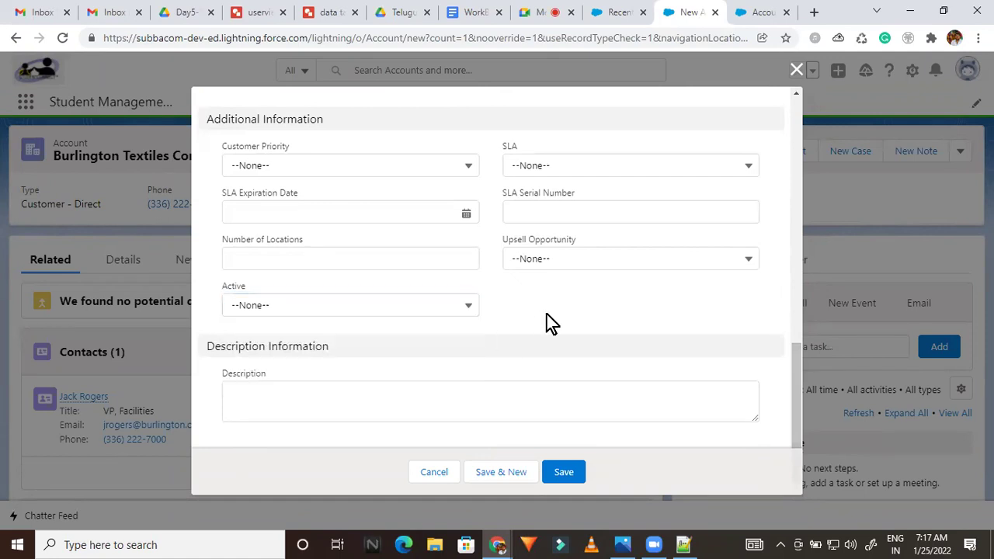
Set the new account's SLA Expiration Date to 1/5/2022 and its Customer Priority to High.
left_click(424, 205)
left_click(374, 323)
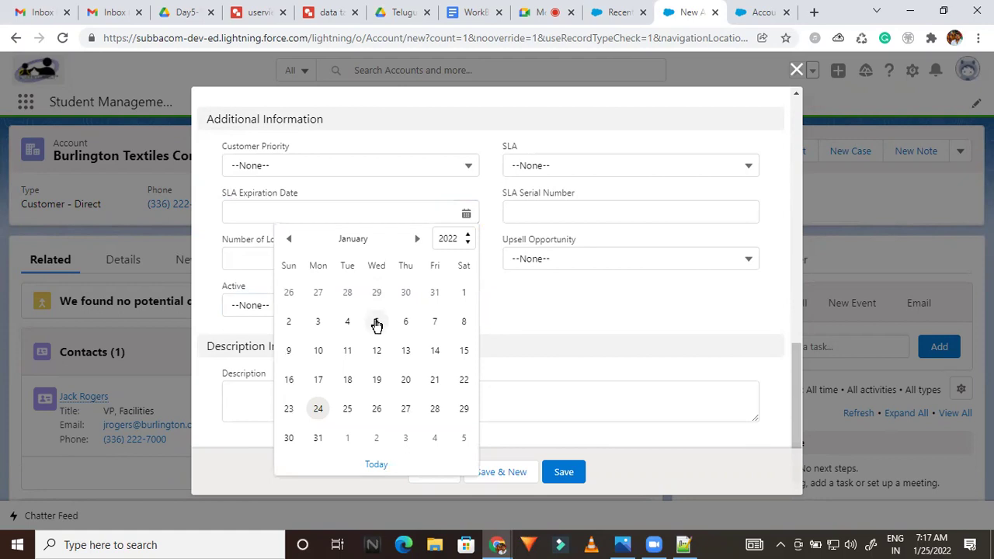
left_click(457, 164)
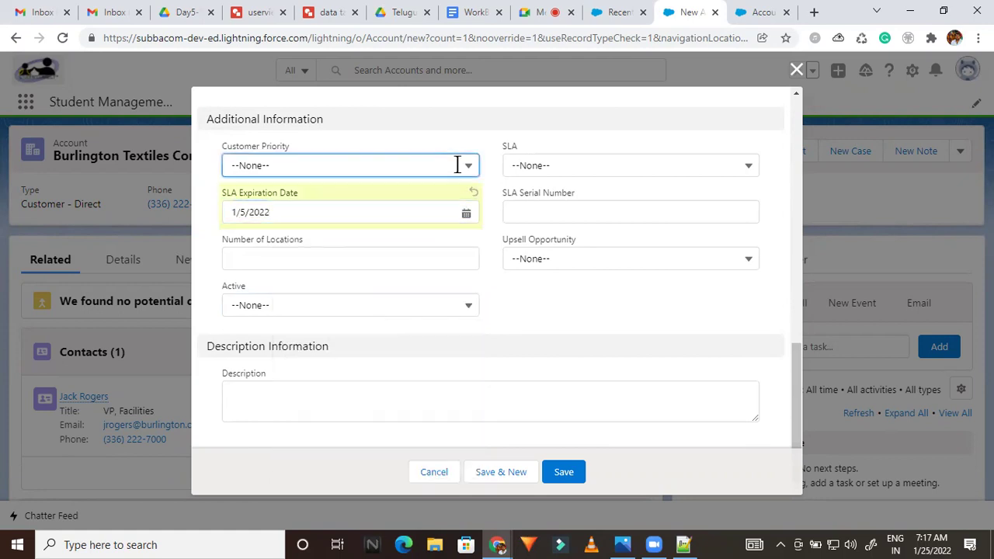
left_click(261, 223)
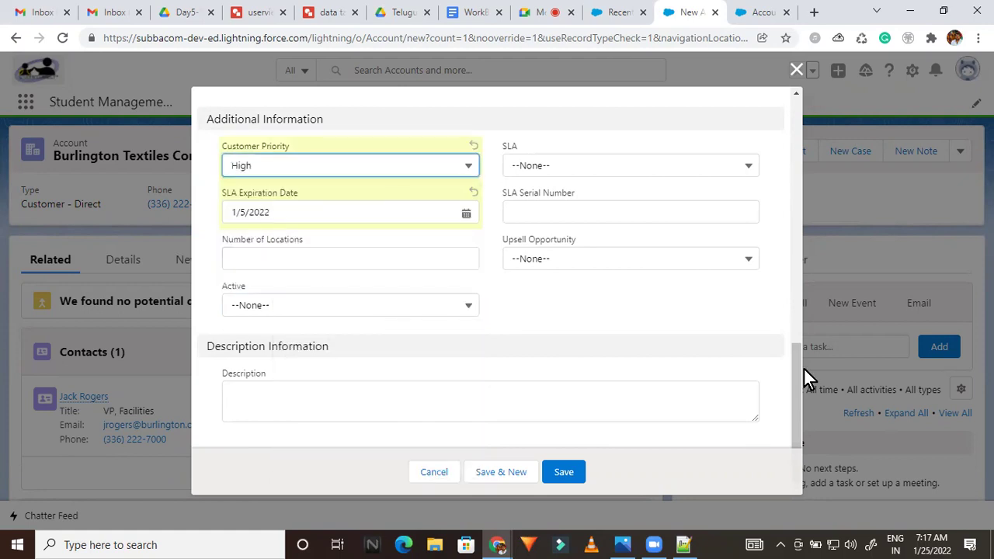
Choose Burlington Textiles Corp of America as the new account's Parent Account.
scroll(796, 334, "up", 2)
scroll(793, 303, "up", 5)
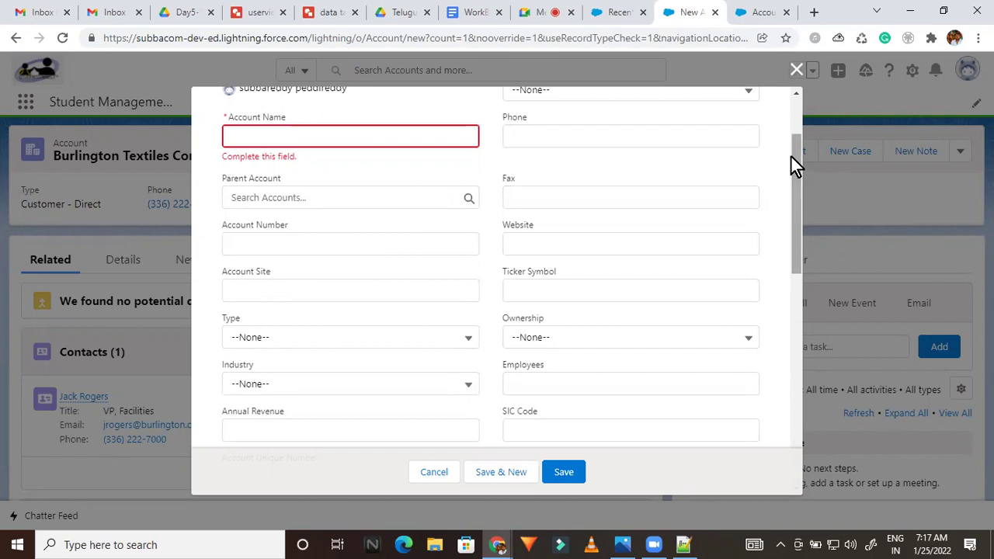
left_click_drag(794, 158, 793, 111)
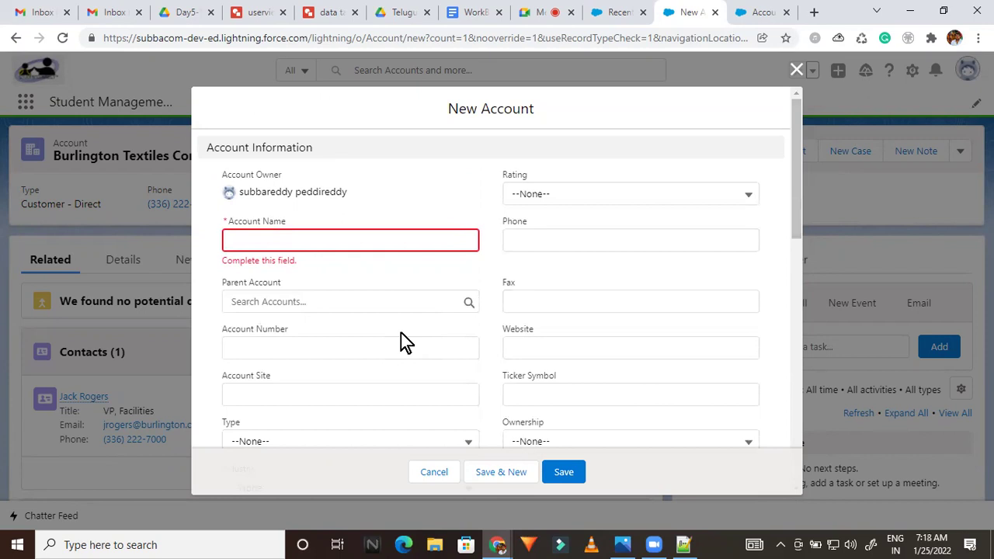
left_click(469, 303)
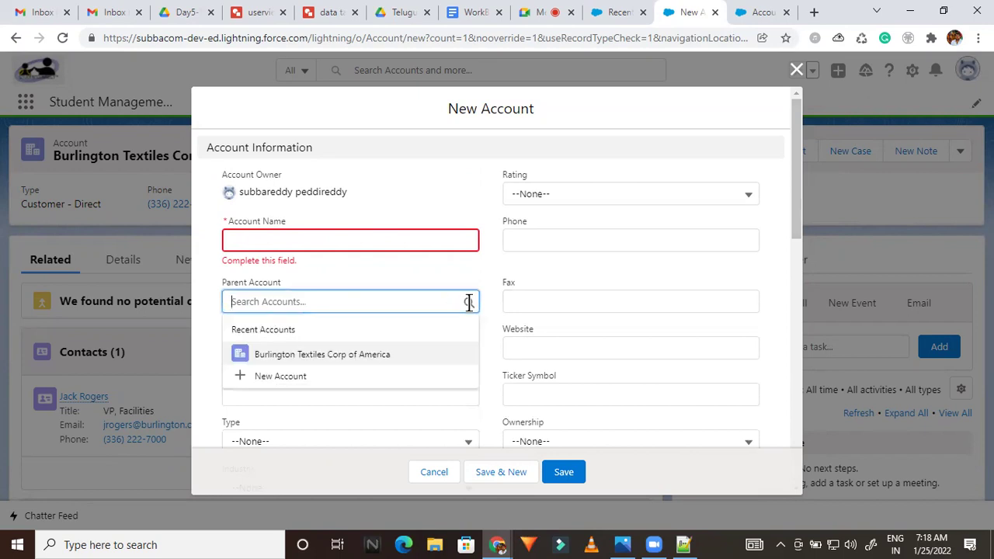
left_click(278, 358)
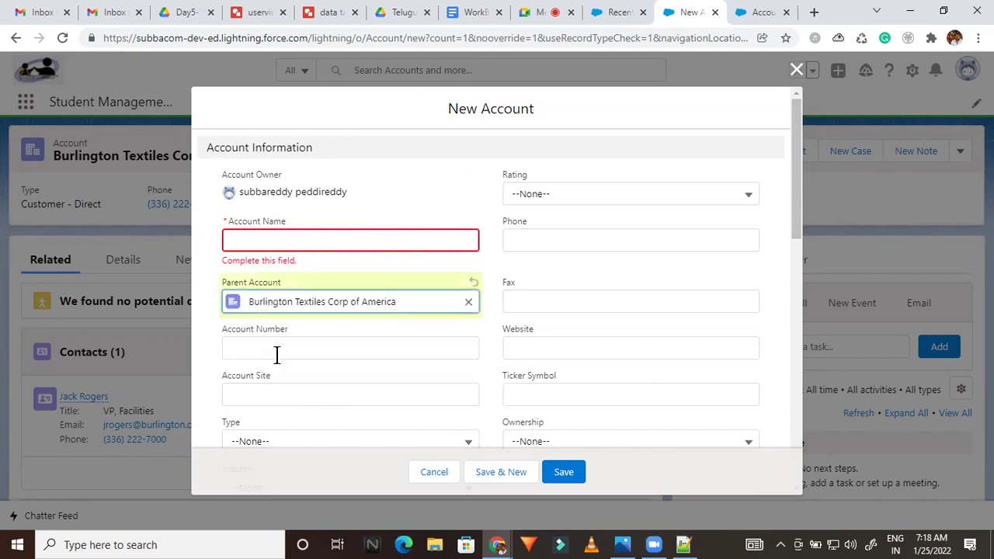
Discard the new account form and open a blank new contact form to view its fields.
left_click(796, 71)
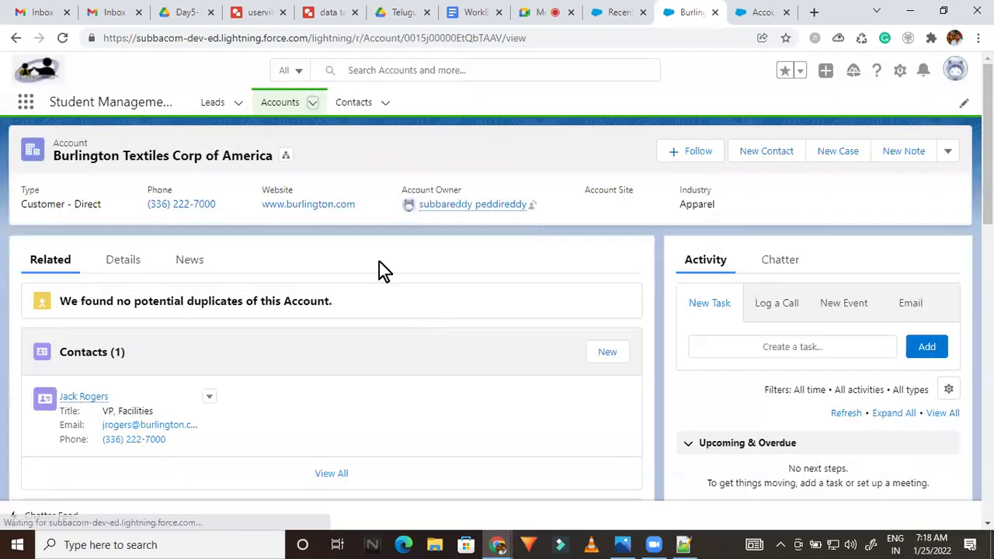
left_click(359, 111)
left_click(383, 105)
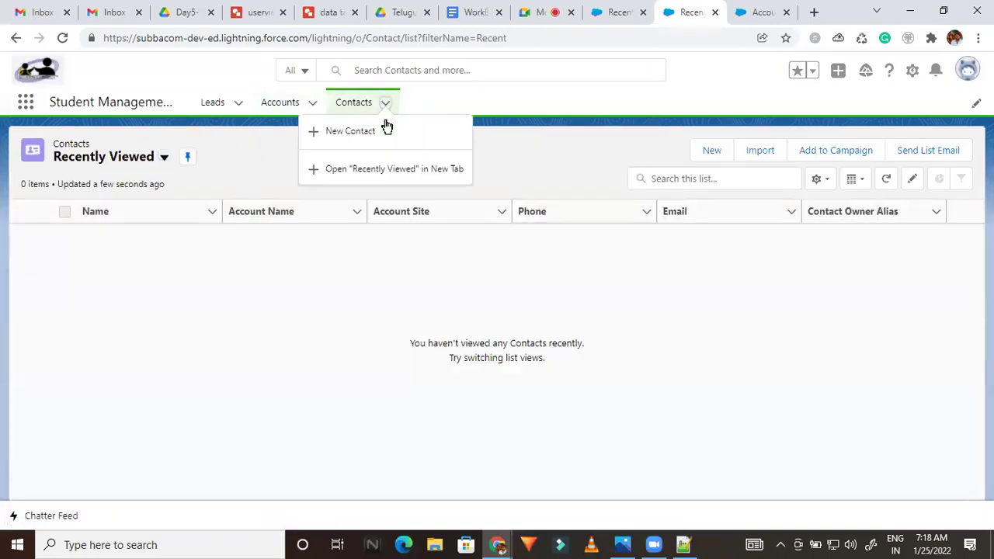
left_click(359, 132)
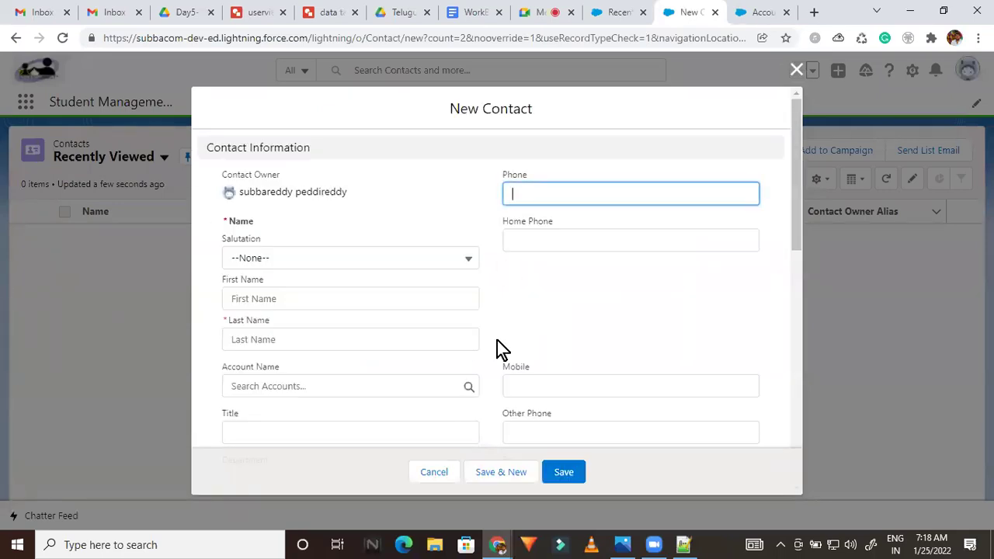
double_click(490, 108)
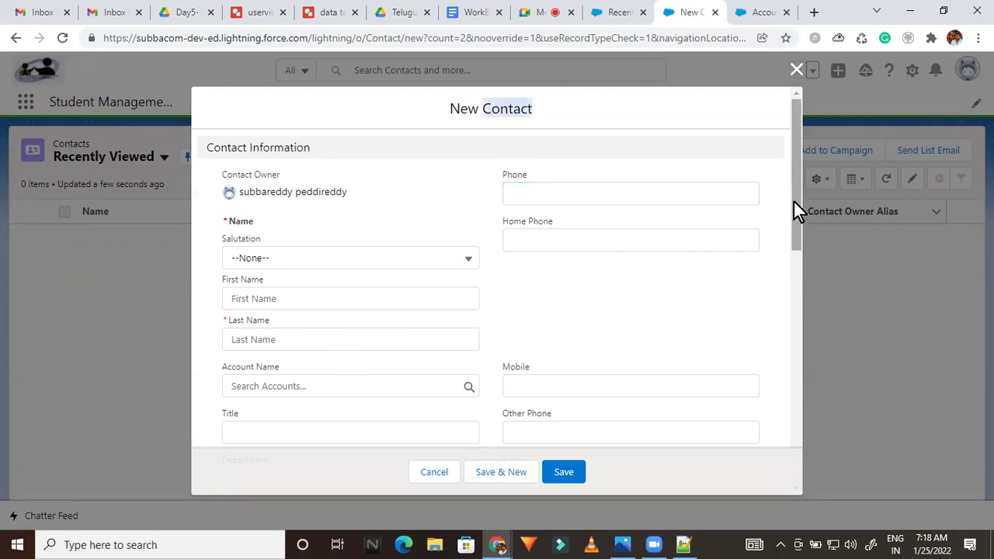
mouse_move(793, 202)
left_mouse_down()
mouse_move(793, 229)
mouse_move(790, 208)
left_mouse_up()
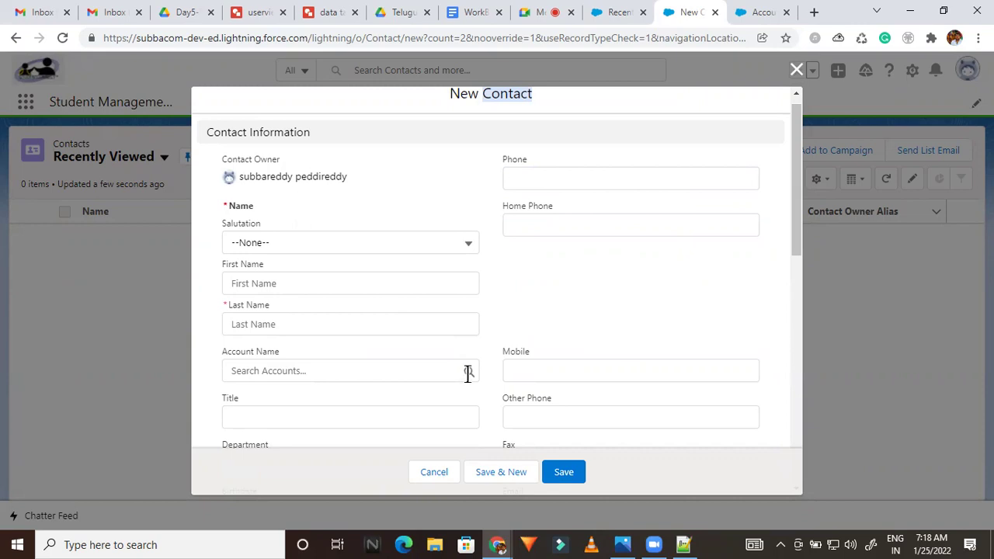
Search the new contact's Account Name lookup for "test", shorten the search term to "tes", and discard the form.
left_click(444, 373)
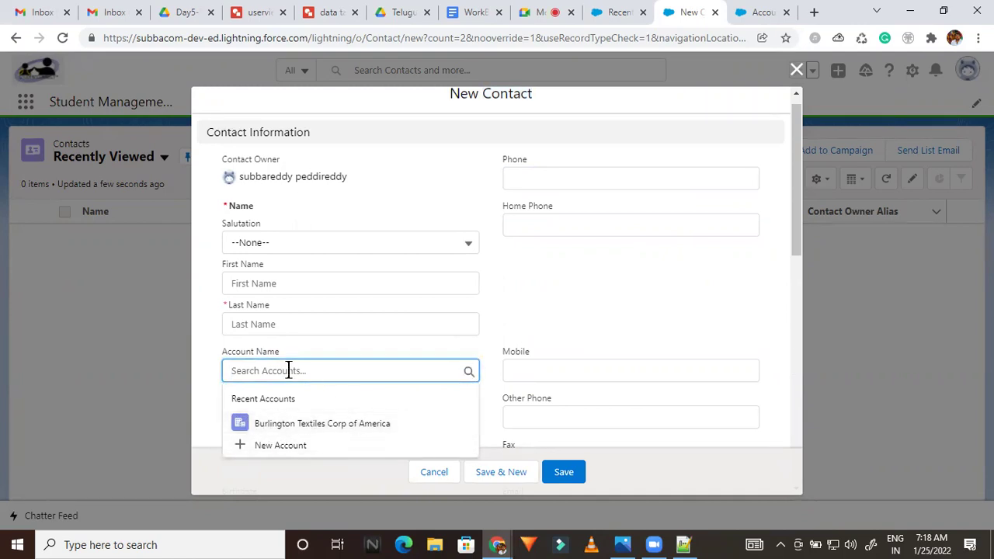
type("t")
key("BackSpace")
type("test")
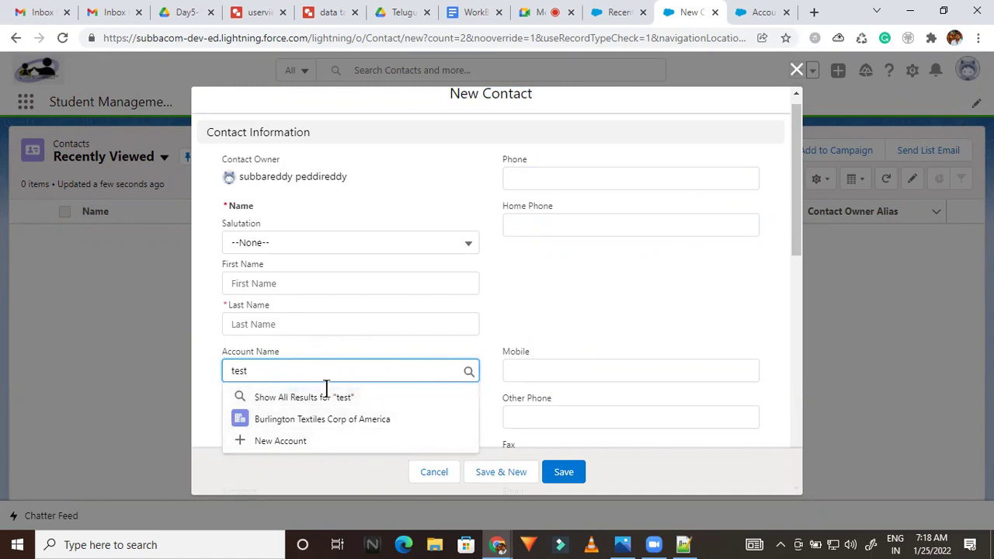
left_click(792, 203)
scroll(783, 233, "down", 2)
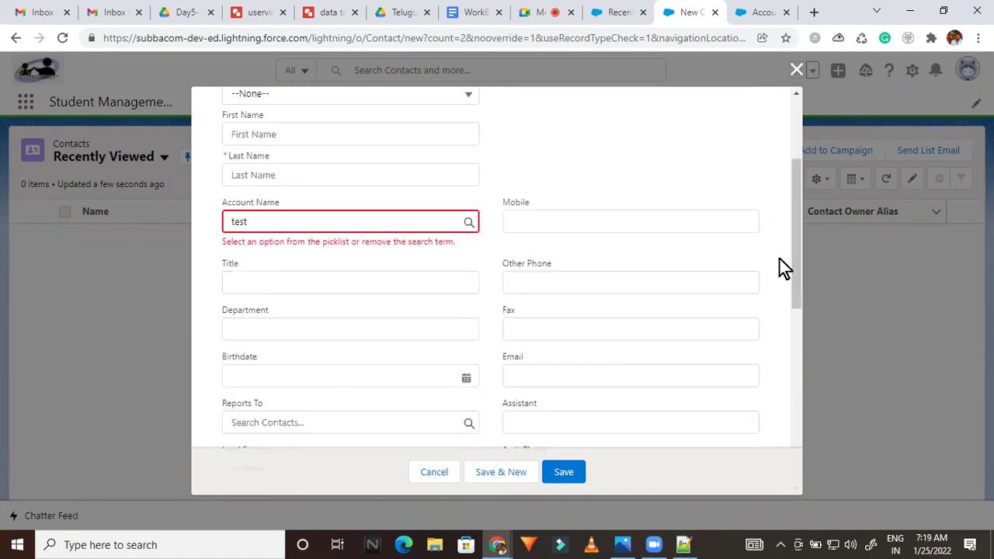
left_click(303, 222)
key("BackSpace")
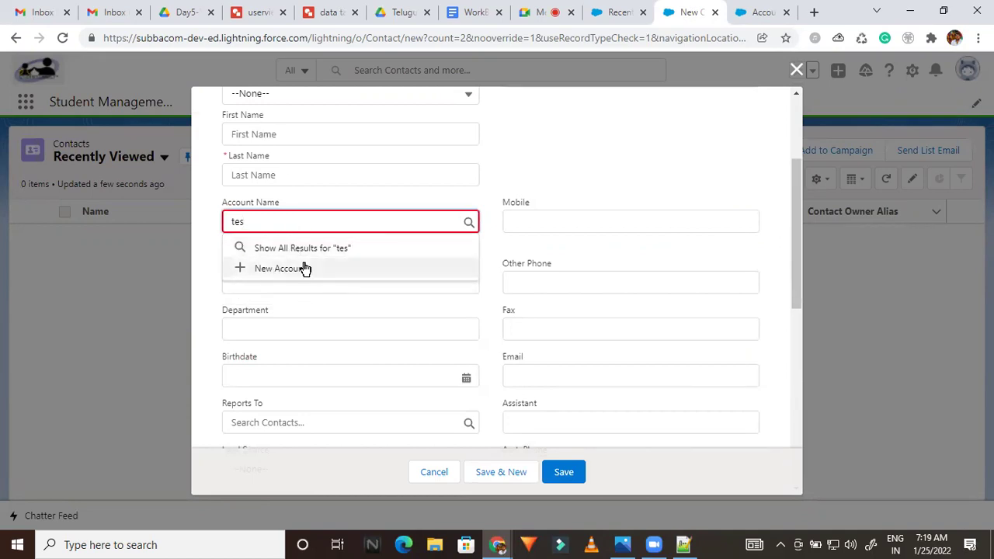
left_click(793, 76)
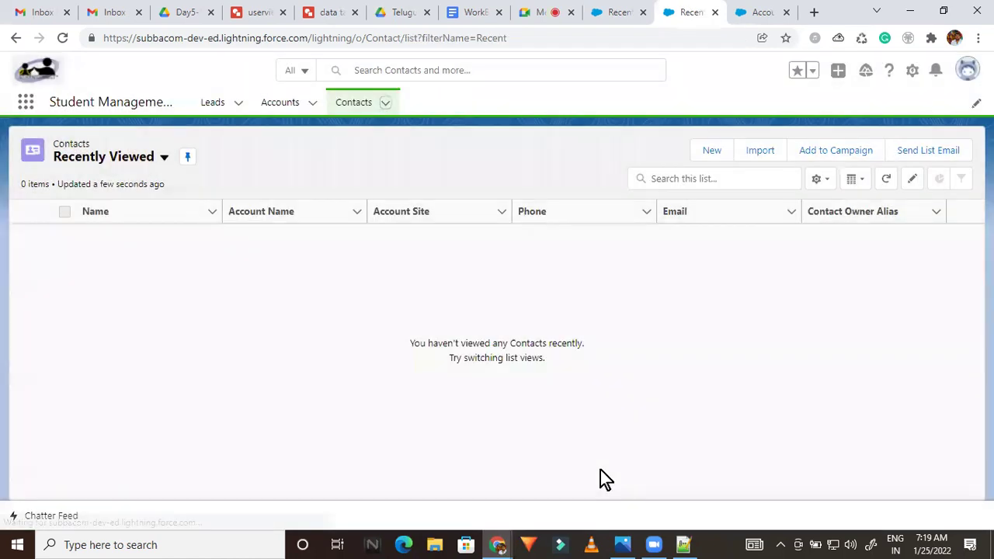
Switch to the Notepad++ notes and write "stdeunt -- name,email,phone,collge" several blank lines below the "Fromula" line.
left_click(683, 544)
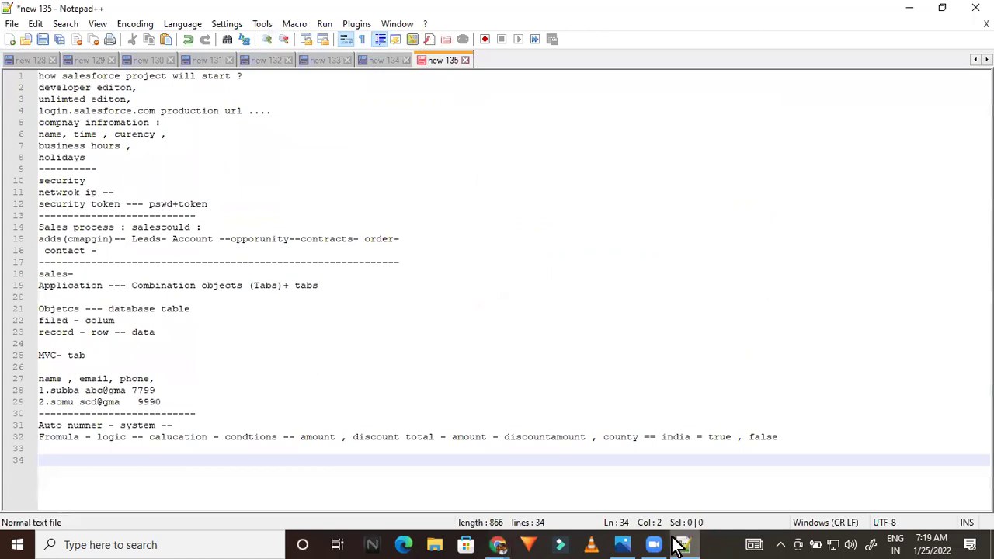
mouse_move(627, 545)
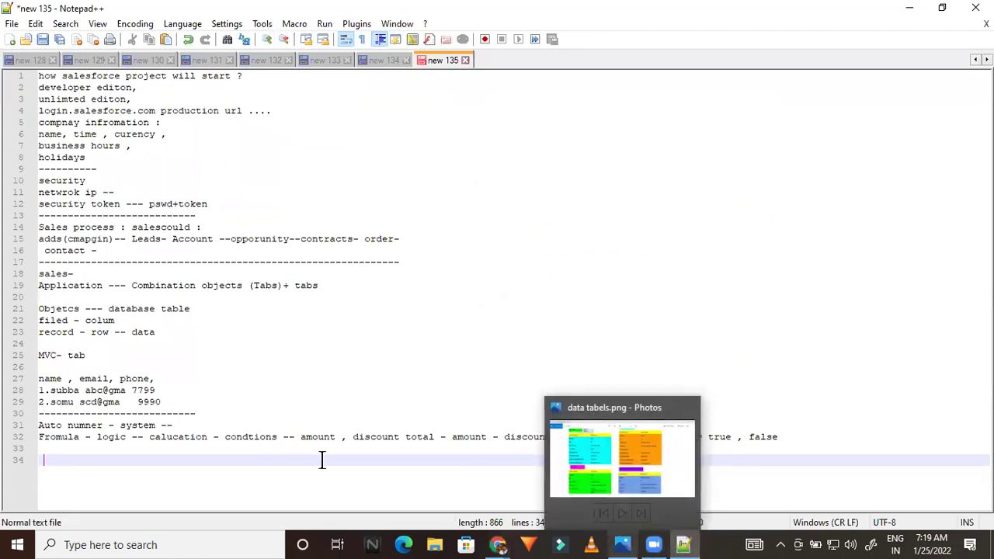
left_click(790, 437)
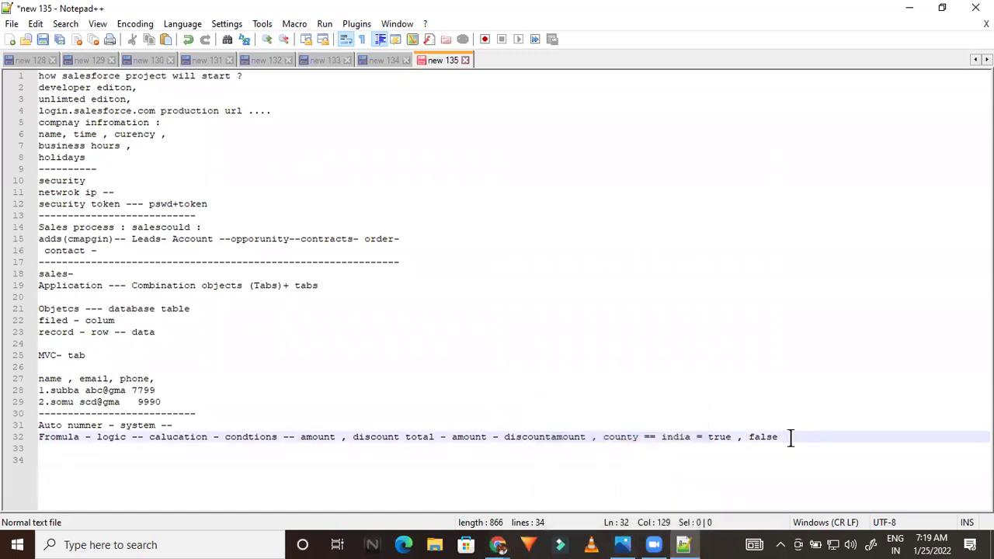
key("Return")
key("Return")
key("Return")
key("Return")
key("Return")
key("Return")
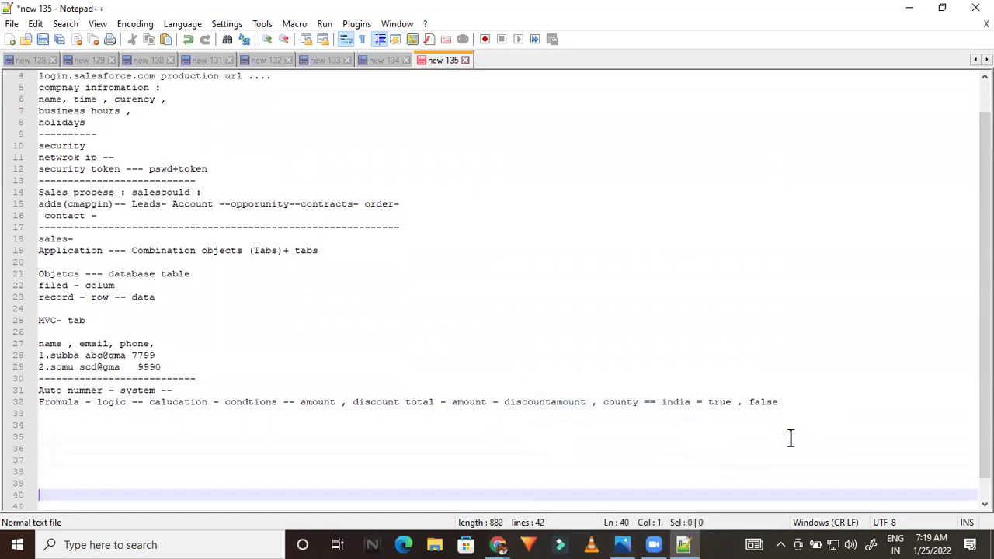
type("stdeunt --")
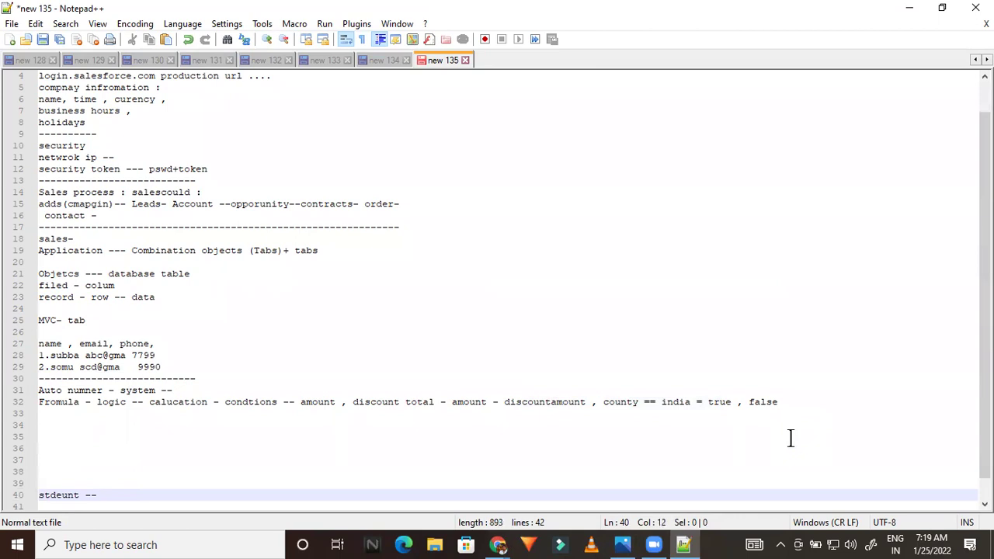
type(" name,email")
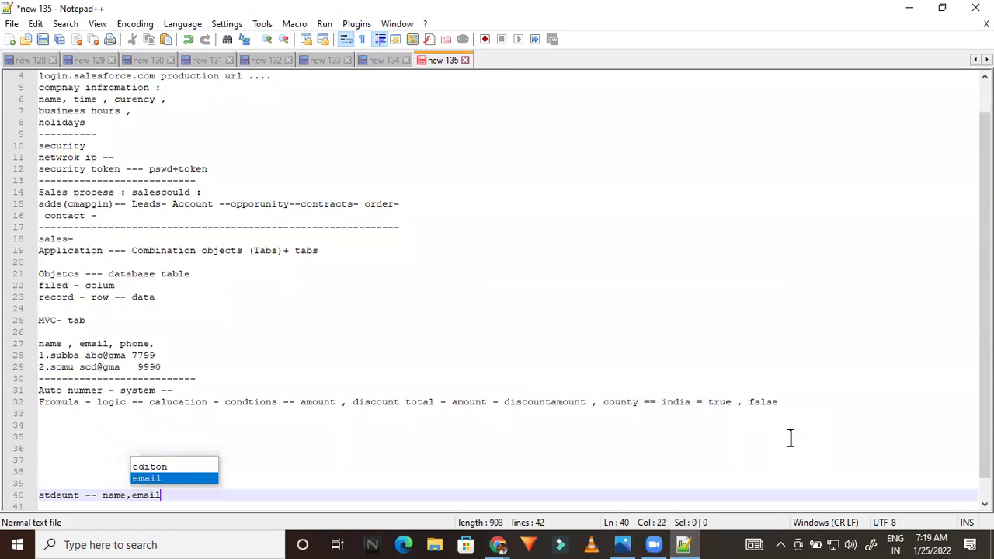
type(",phone,")
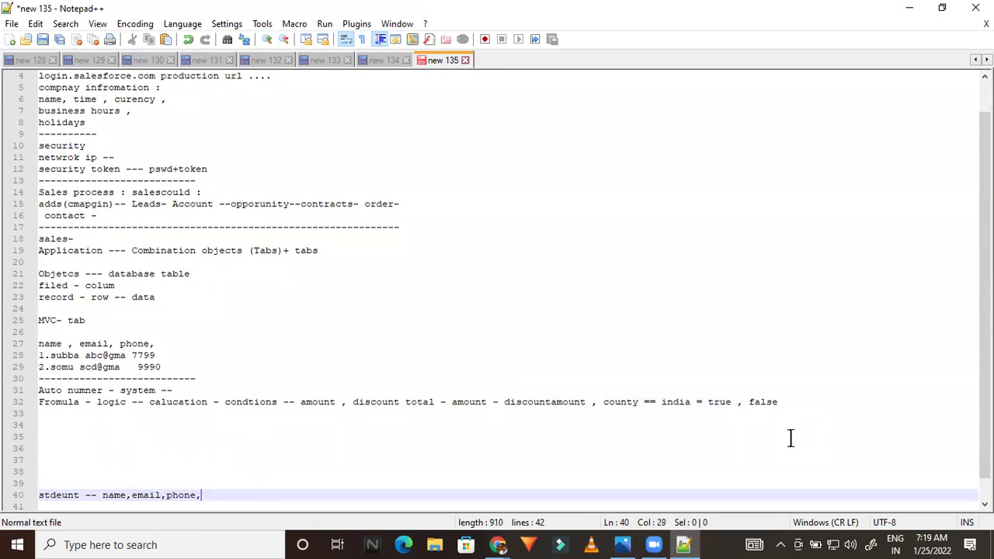
type("collge")
Add the line "collge- nmae,address," below the student line, leaving two blank lines between them.
key("Return")
key("Return")
key("Return")
type("collge")
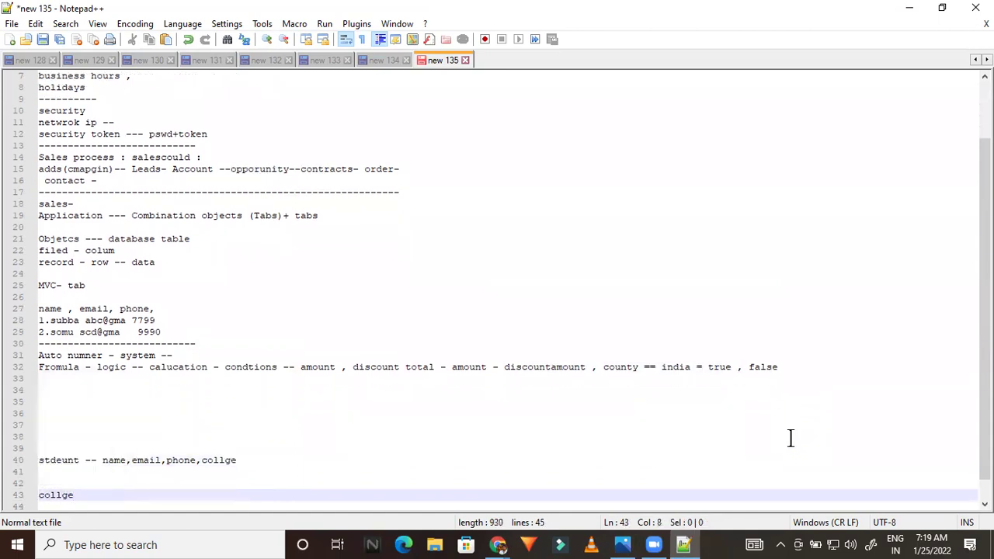
key("BackSpace")
type("- nmae,addr")
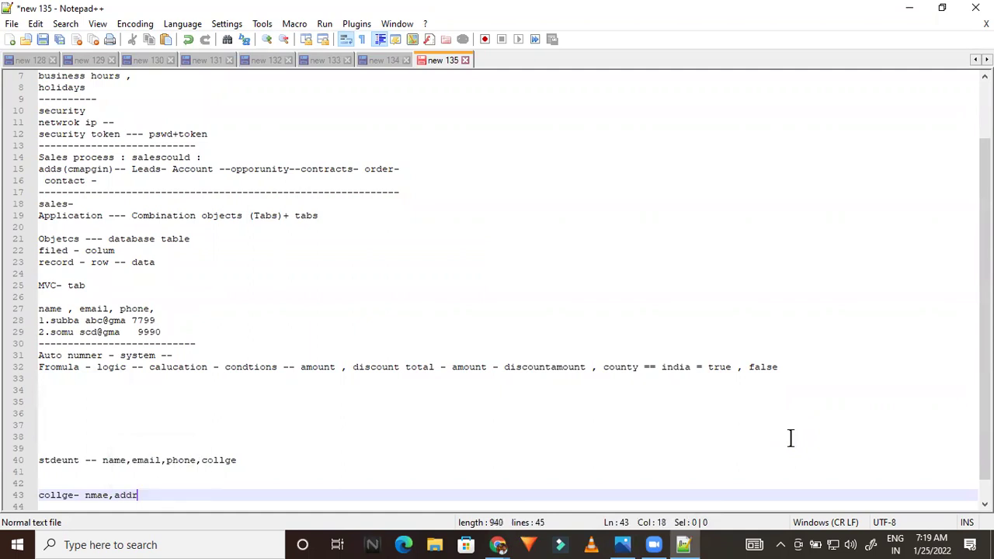
type("ess,")
key("Return")
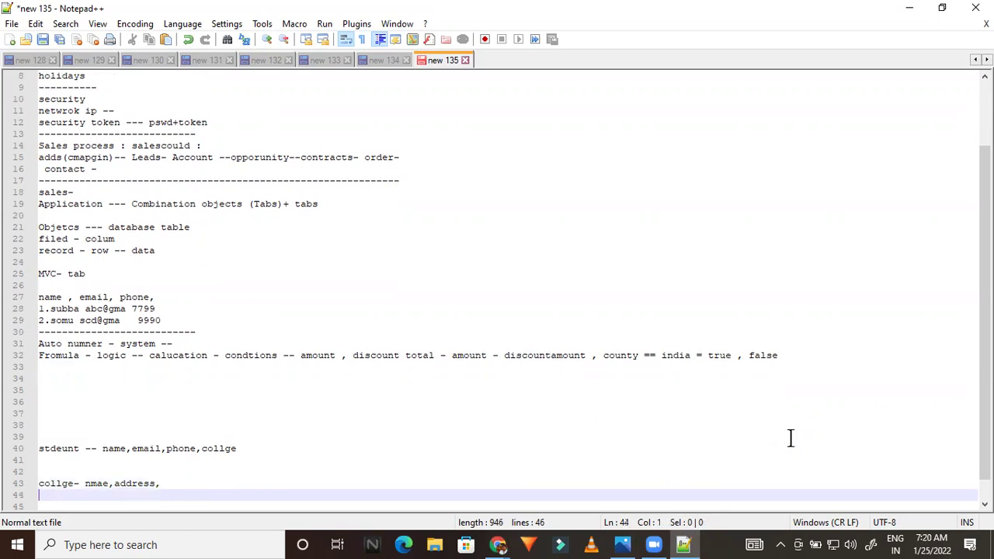
Add the line "course -- nmae,training , start end" below the college line, with a blank line between them.
key("Return")
type("course -- ")
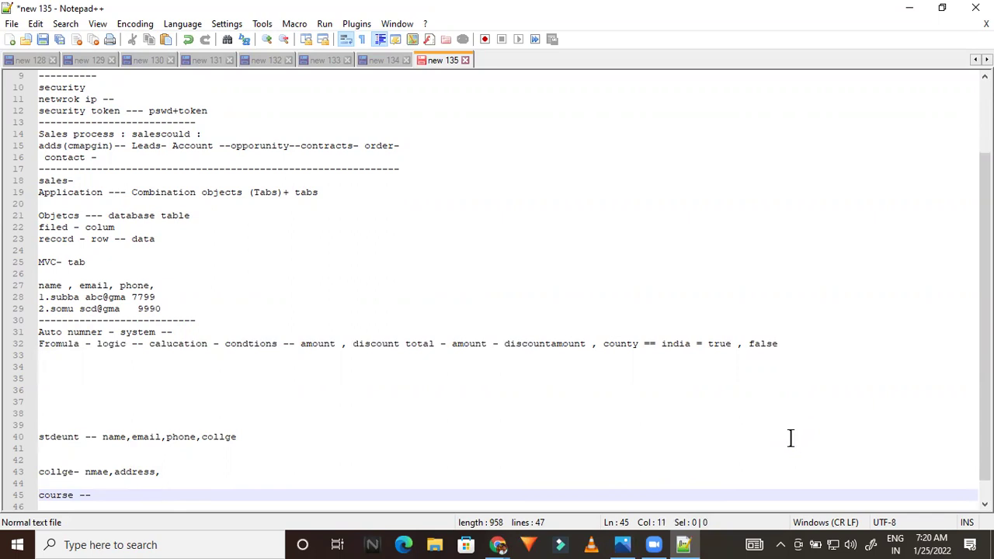
type("nmae")
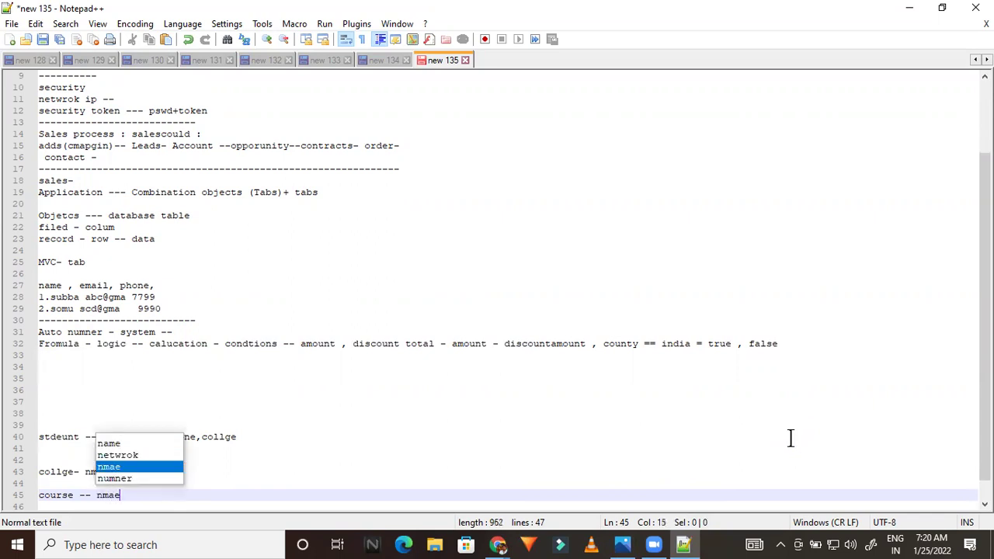
type(",")
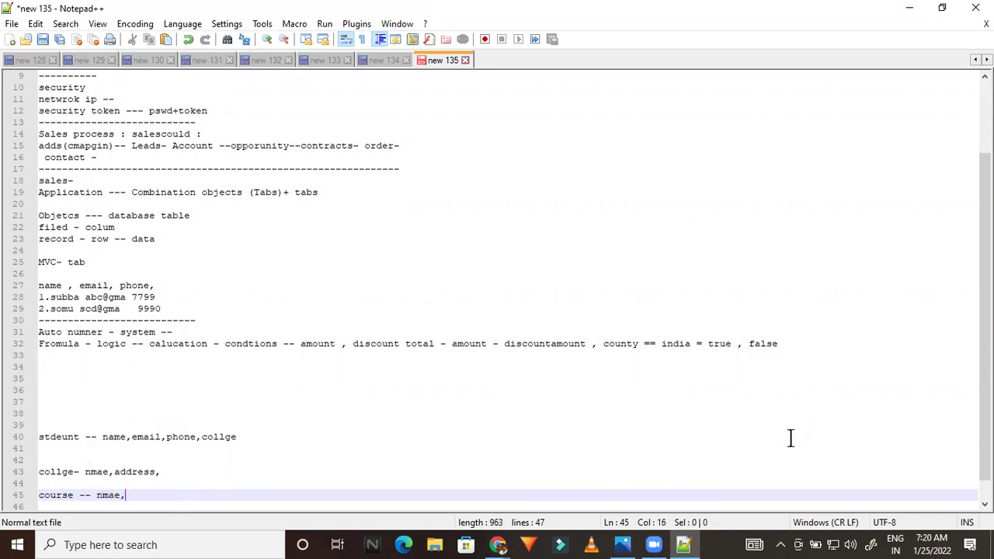
type("training , start end")
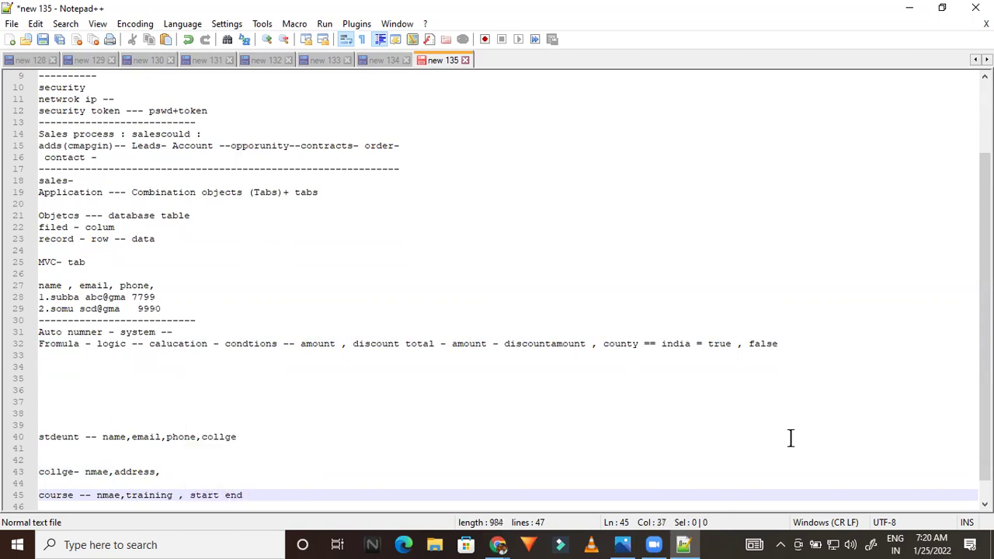
Add the line "trainer- nmae,email,phone,feee" below the course line after a blank line, followed by several blank lines.
key("Return")
key("Return")
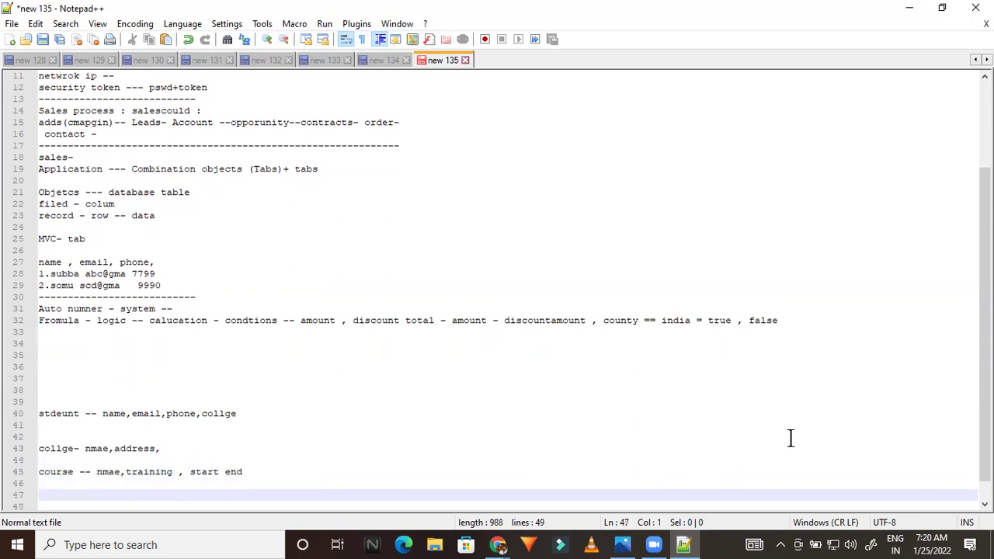
type("tra")
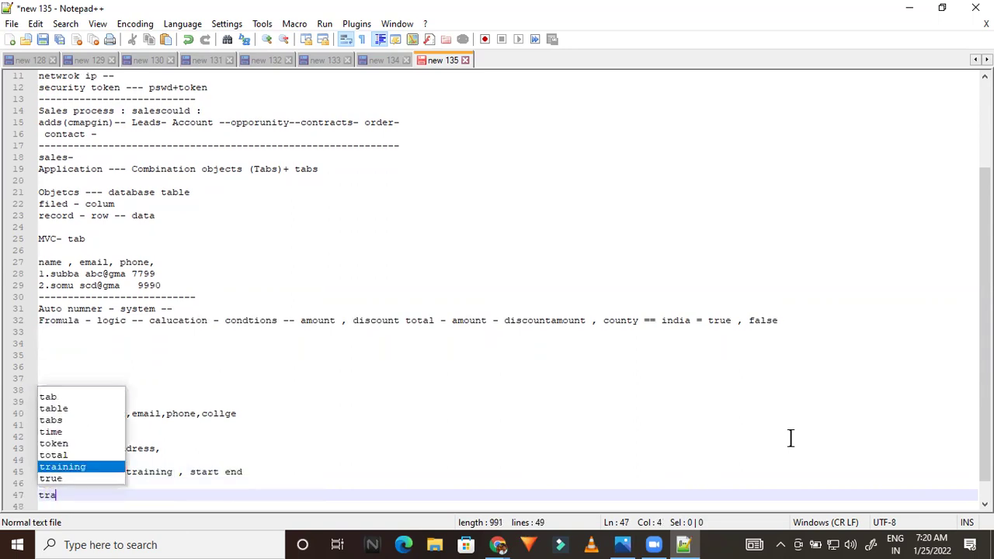
type("iner=")
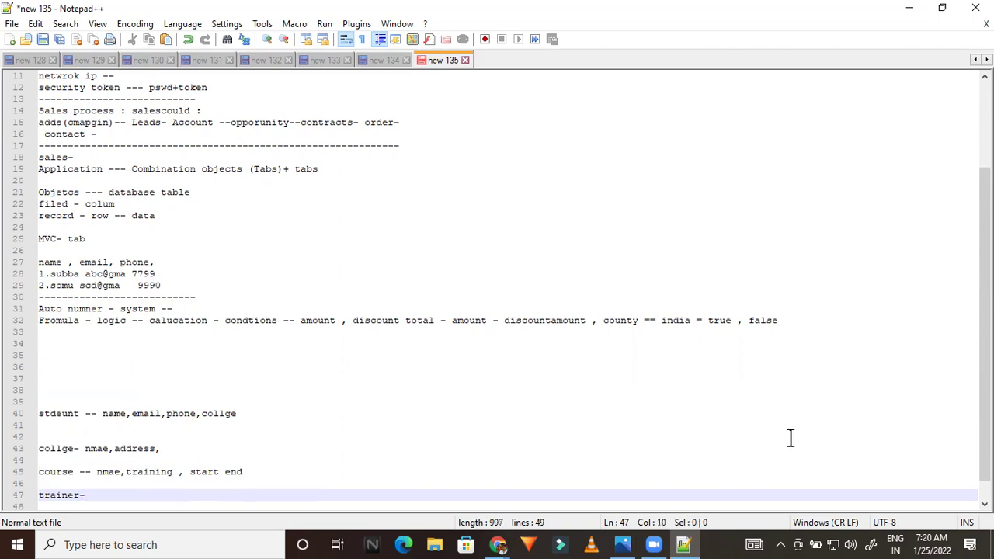
type(" nmae,email,phone,")
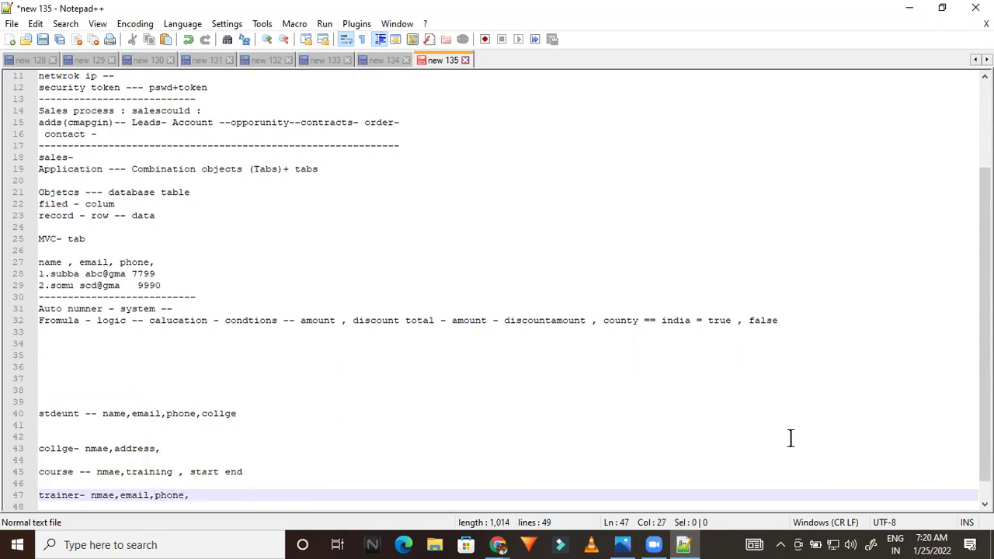
type("feee")
key("Return")
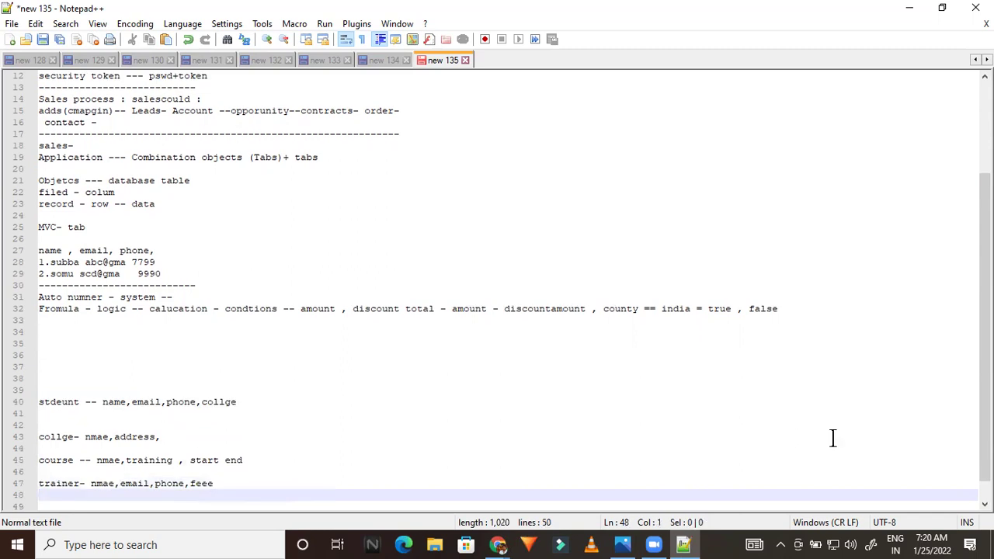
key("Return")
key("Return")
key("Return")
key("Return")
key("Return")
key("Return")
key("Return")
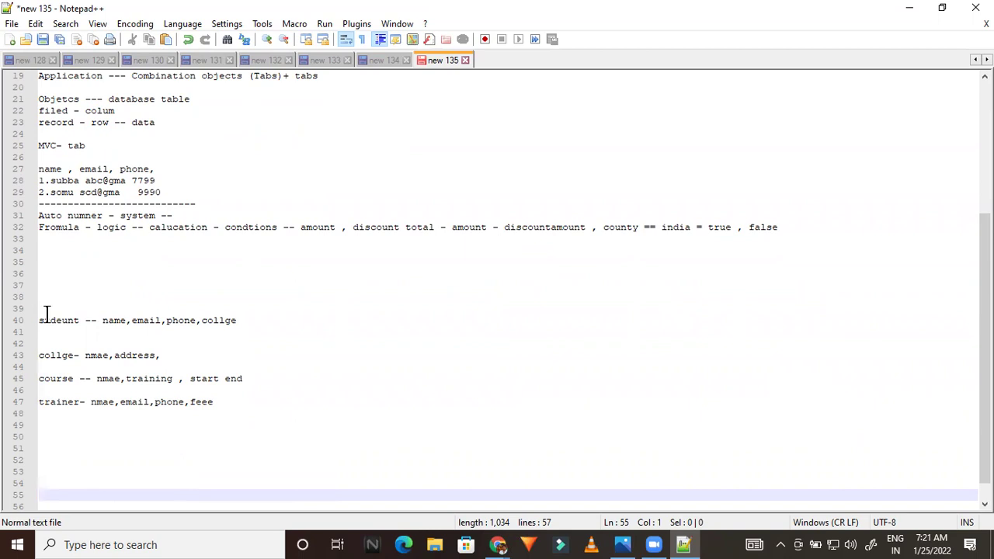
Highlight the words "nmae" and "address" in turn in the college line to point out its fields.
left_click(93, 356)
double_click(93, 356)
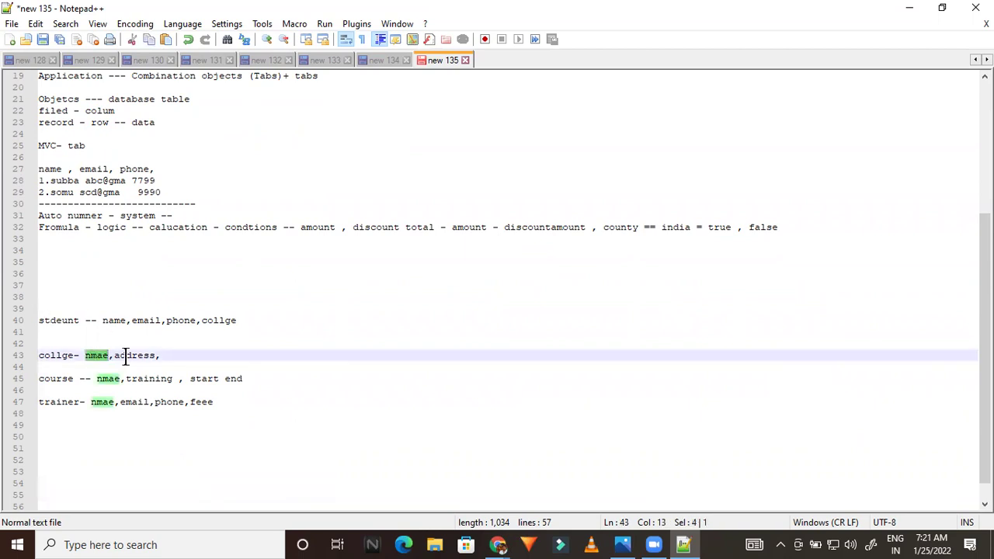
double_click(125, 357)
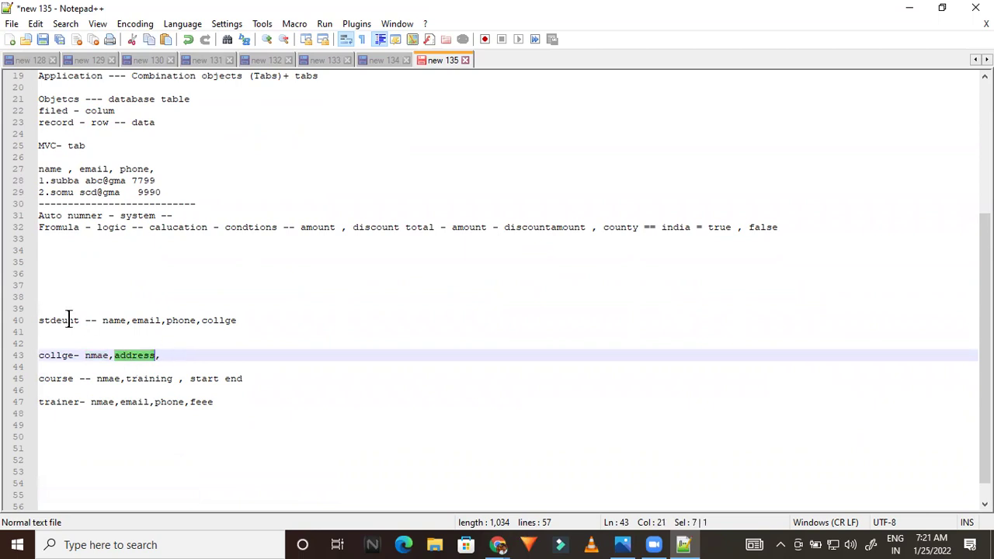
Add the line "key fields -- primay key , fogin" below the trainer line, leaving a blank line between them.
left_click(222, 405)
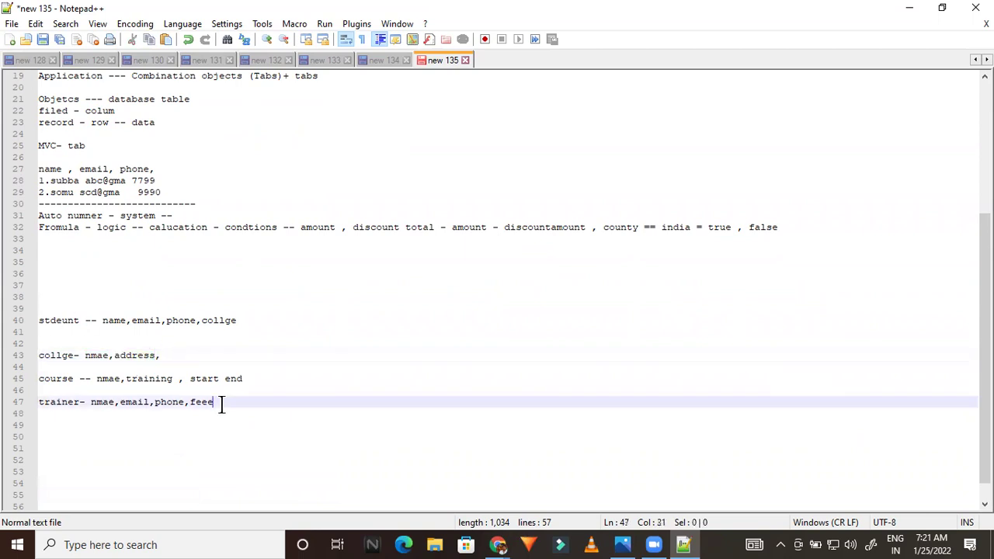
key("Return")
key("Return")
key("Return")
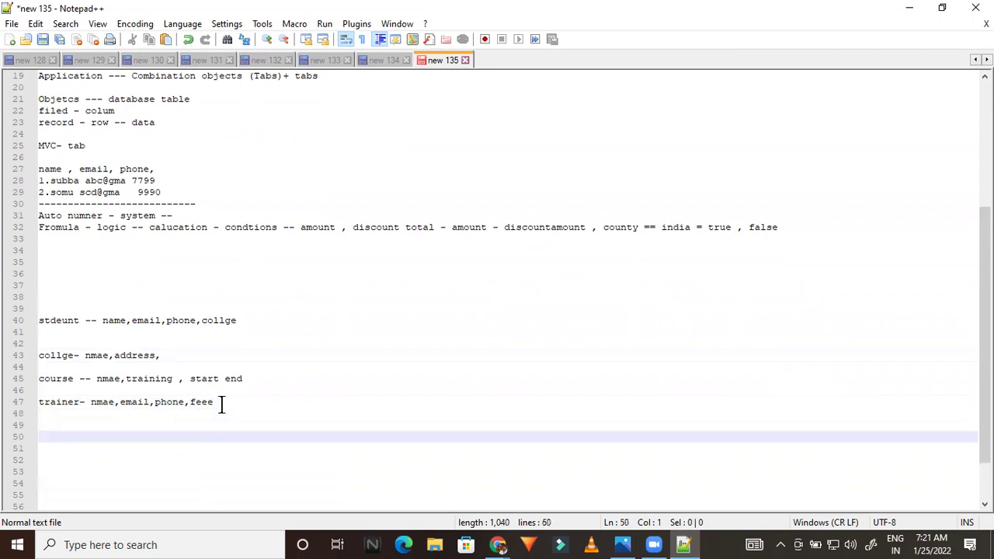
key("Up")
type("key")
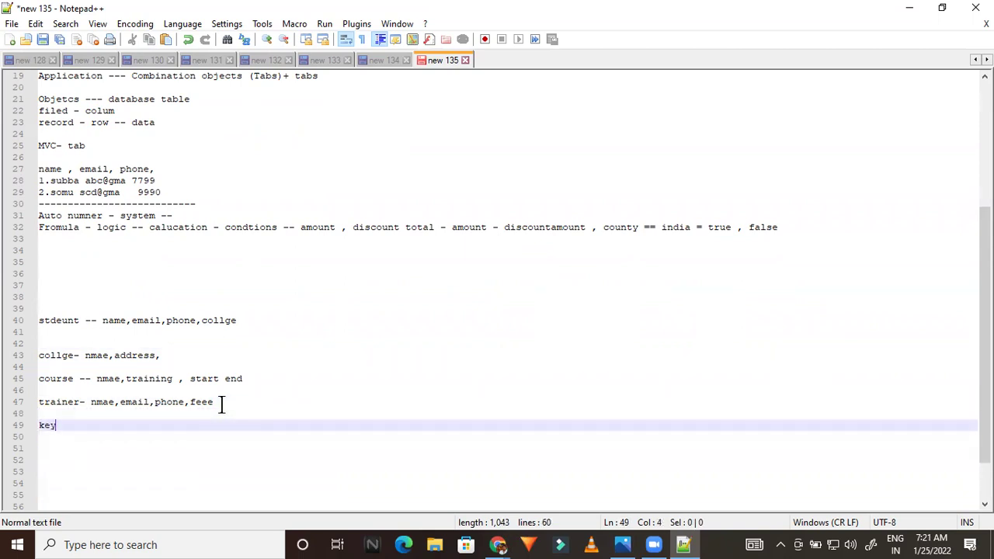
type(" fields --")
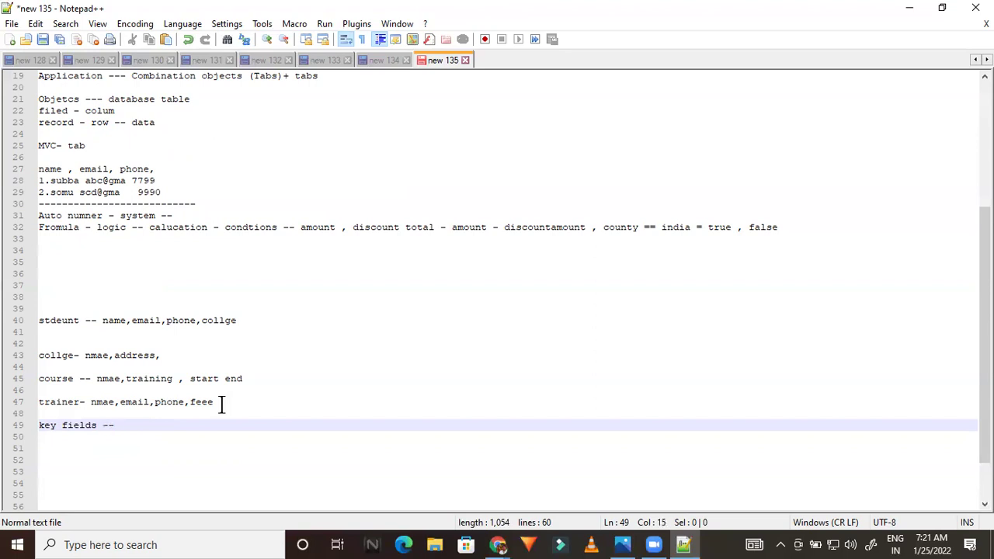
type("primay key")
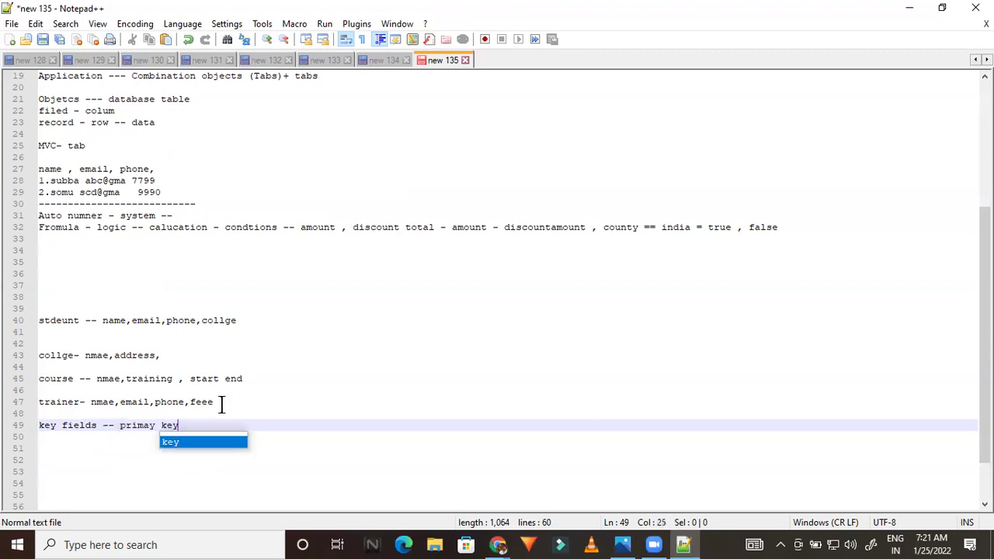
type(" , fogin")
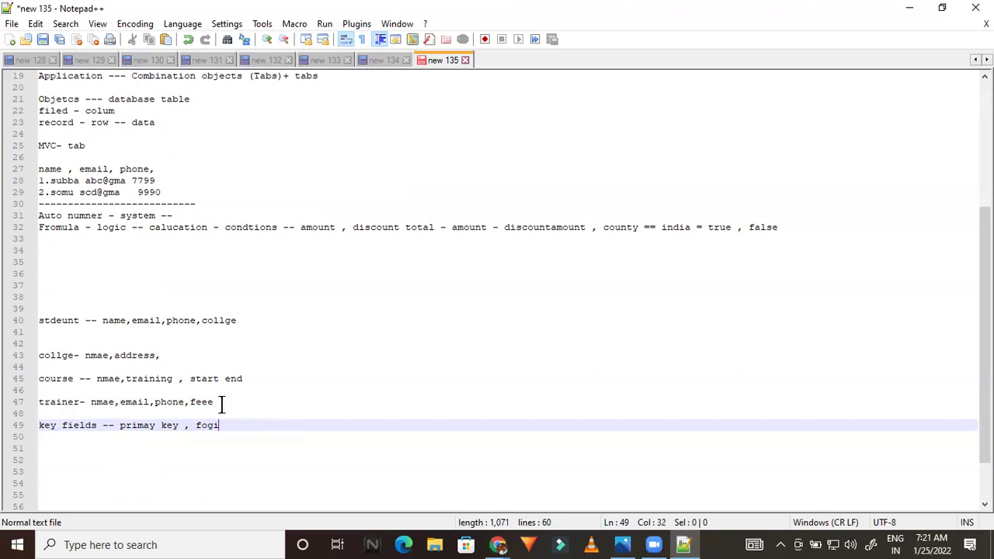
key("Return")
key("Return")
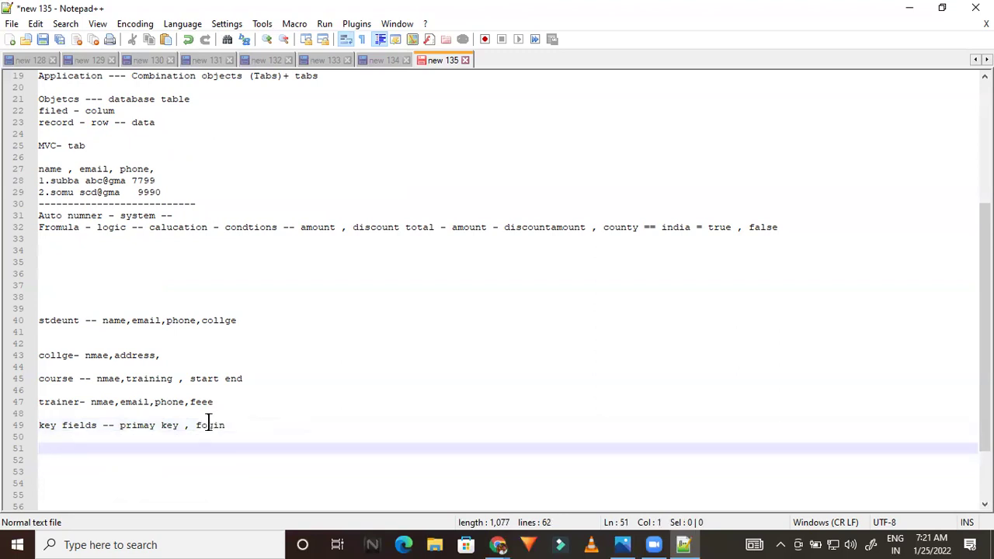
Replace ", fogin" in the key fields line with "- msterdetail detail re," and add blank lines after it.
double_click(206, 424)
key("BackSpace")
key("BackSpace")
key("BackSpace")
key("BackSpace")
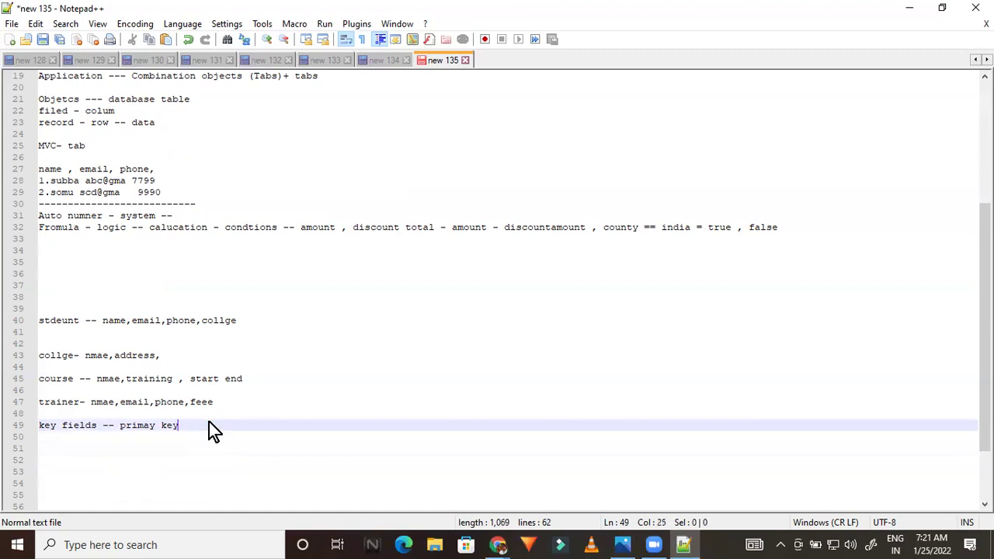
type("-")
key("BackSpace")
type("- msterdetail detail")
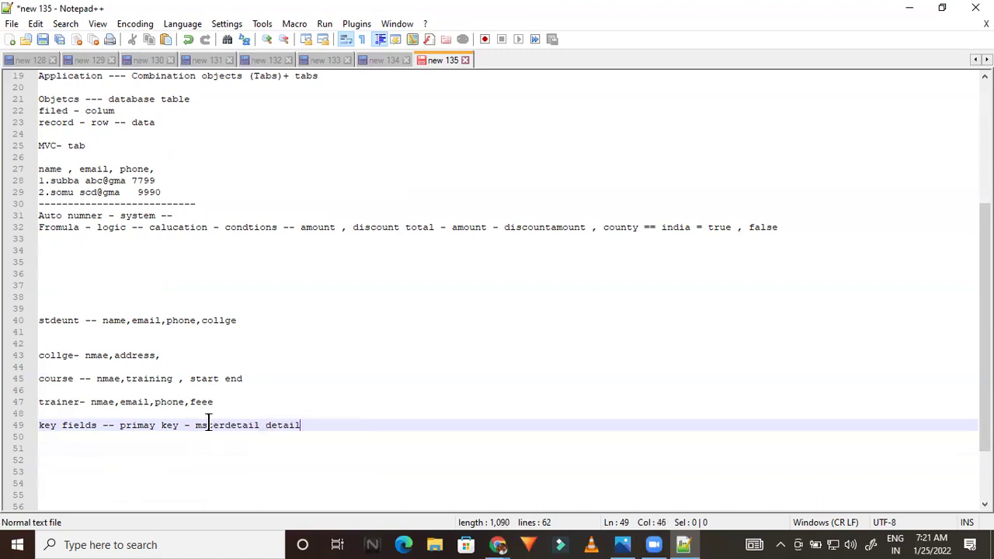
type(" re,")
key("Return")
key("Return")
key("Return")
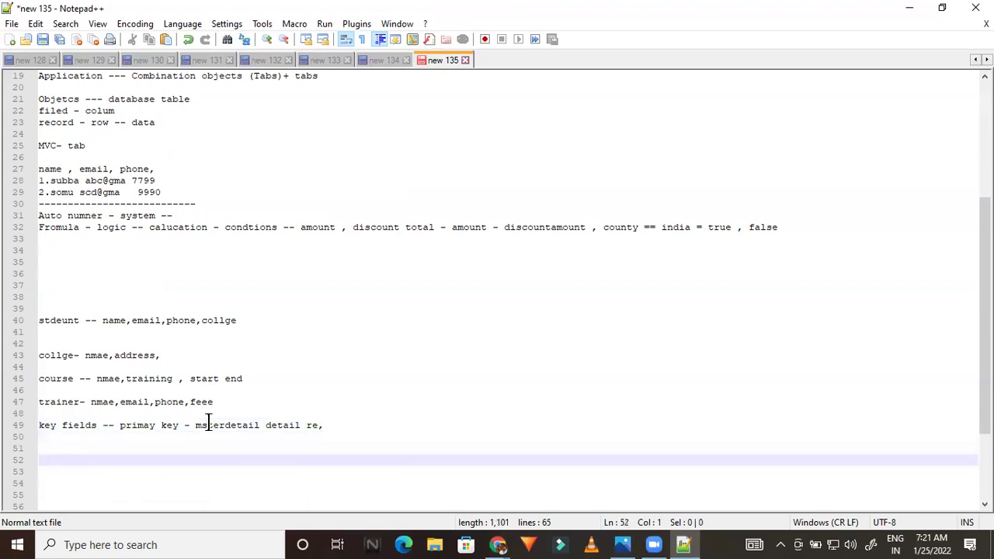
Add the line "lookup -" below the key fields line, separated by a blank line, and leave blank space under it.
key("BackSpace")
type("loo")
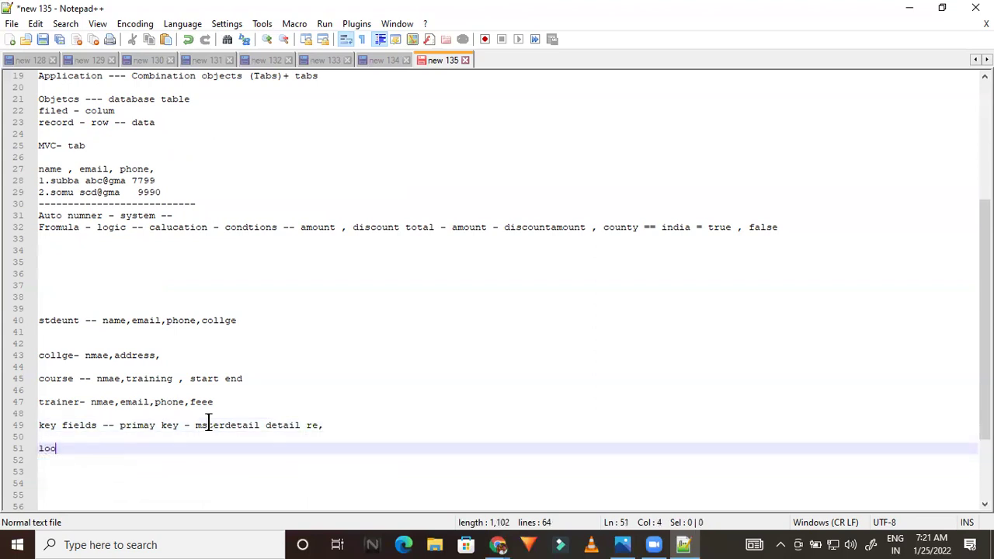
type("kup -")
key("Return")
key("Return")
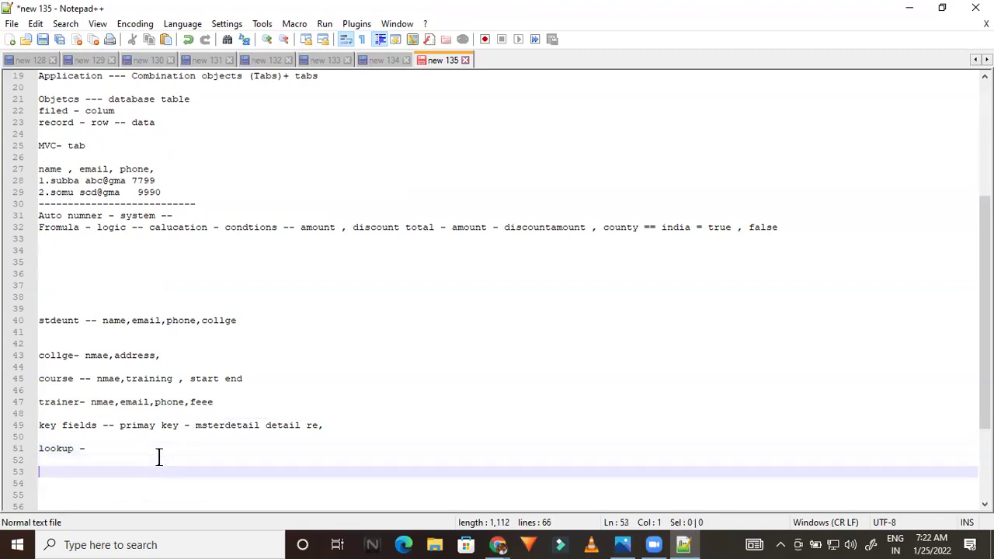
Highlight "stdeunt" and its fields name, email, phone and collge in turn to point out the student table's columns.
double_click(60, 321)
double_click(113, 320)
double_click(147, 322)
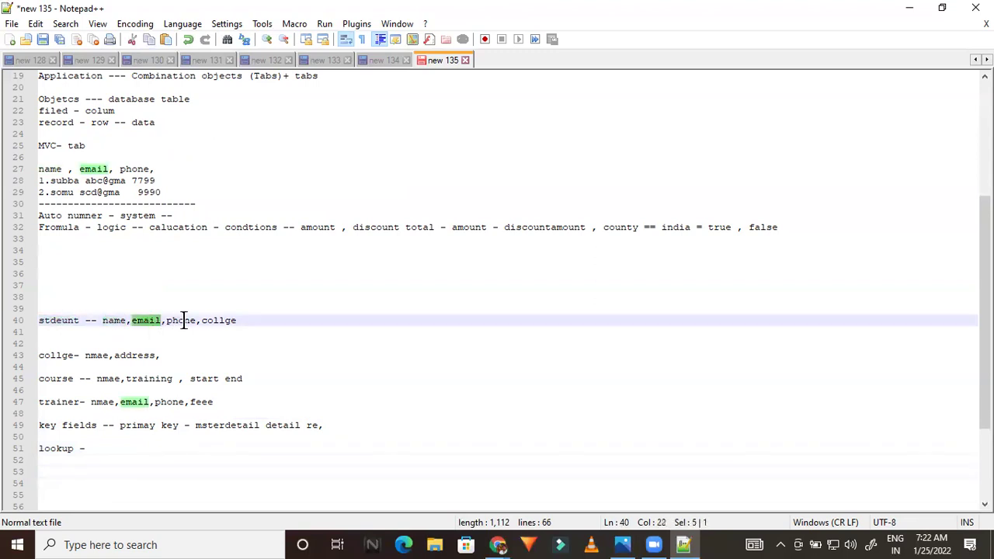
double_click(181, 320)
double_click(115, 321)
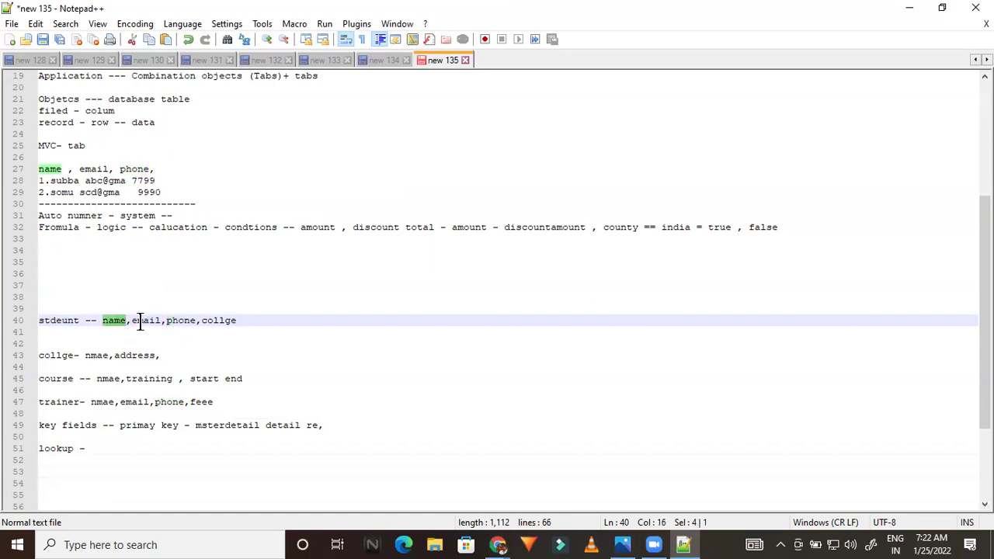
double_click(140, 321)
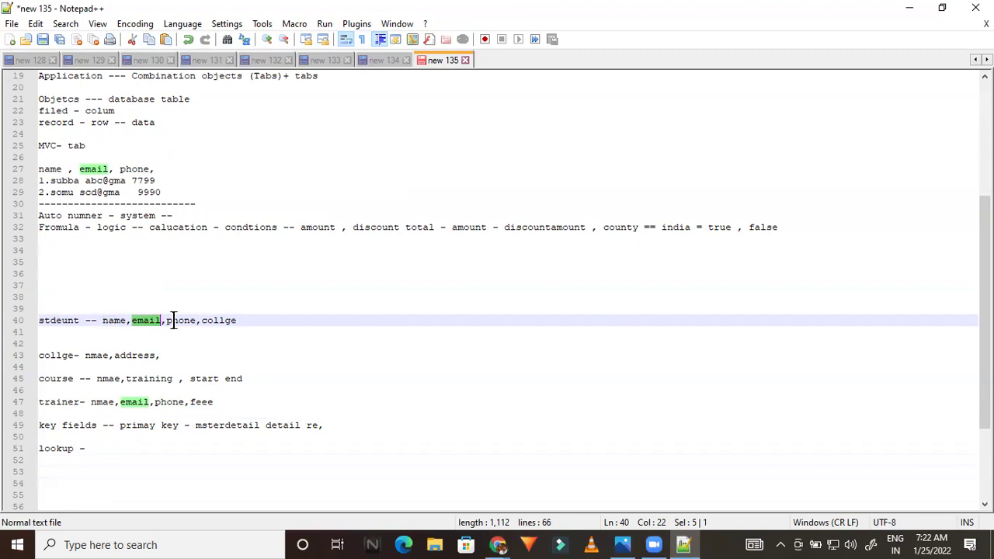
double_click(174, 320)
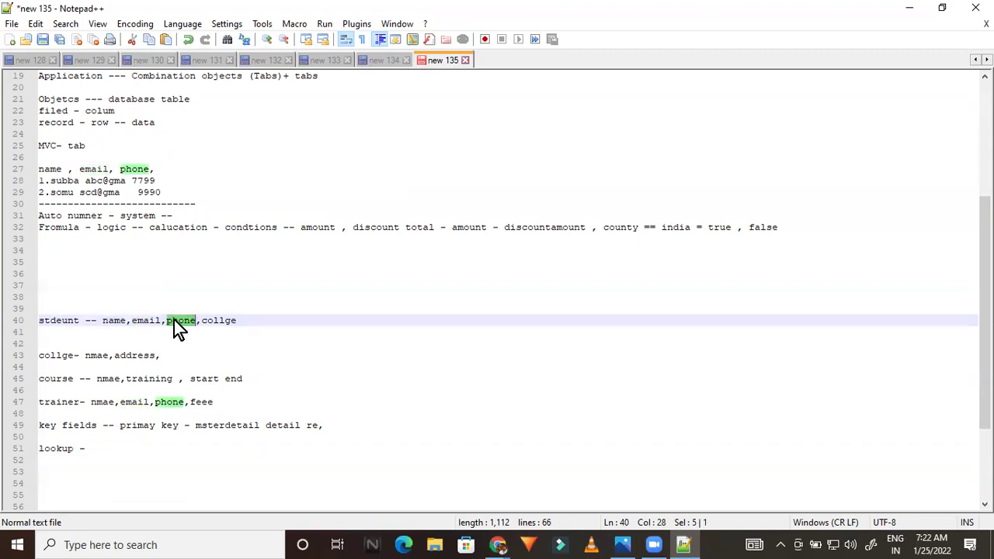
double_click(216, 321)
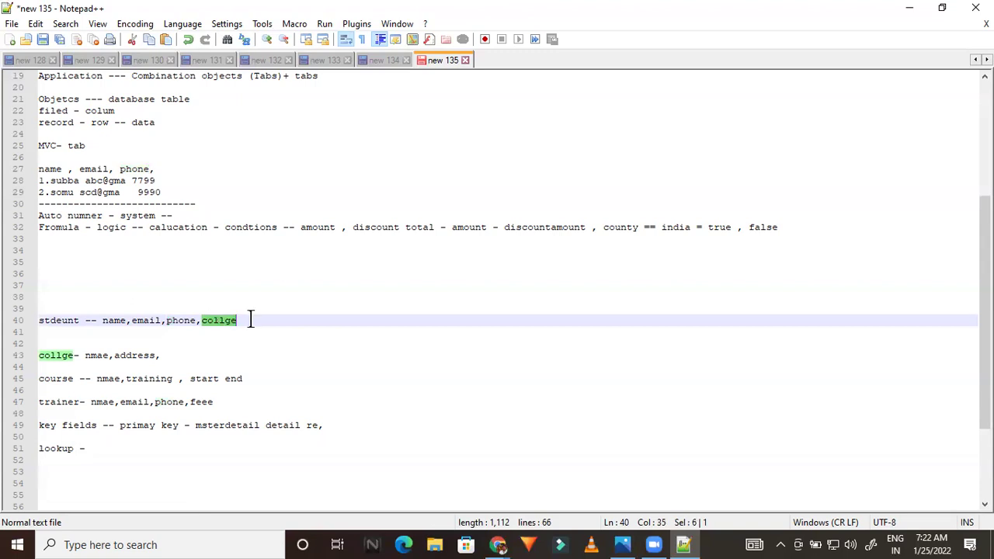
Add the field type "(text)" after "collge" at the end of the student line.
left_click(251, 320)
key("Tab")
type("(")
key("Left")
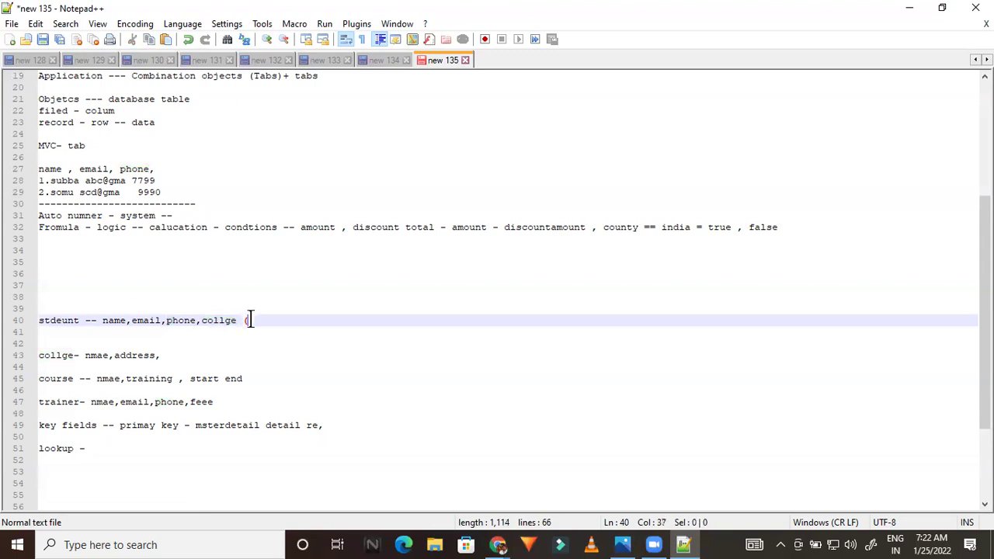
type("text")
Highlight the college table name, the student line's "text" type and the word "msterdetail" in turn.
double_click(56, 324)
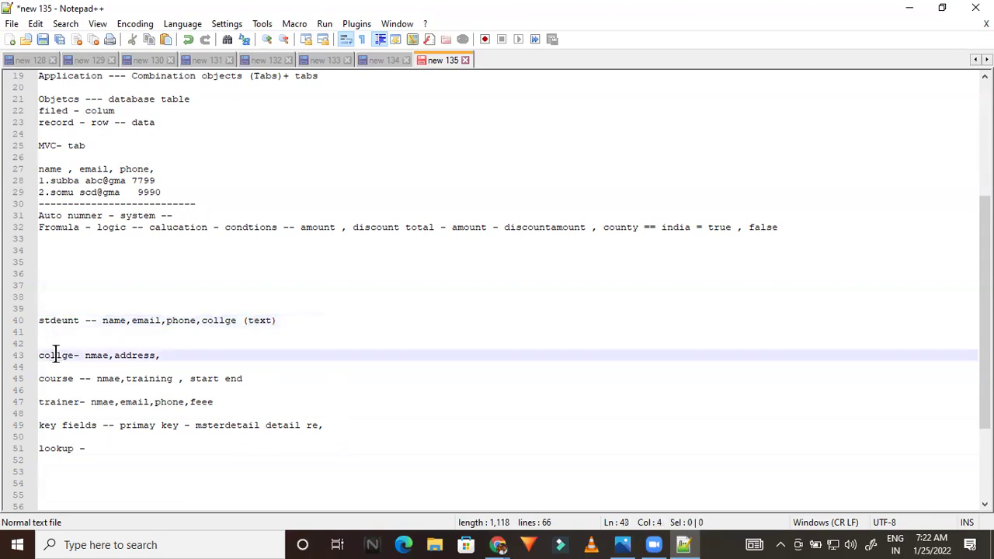
double_click(56, 355)
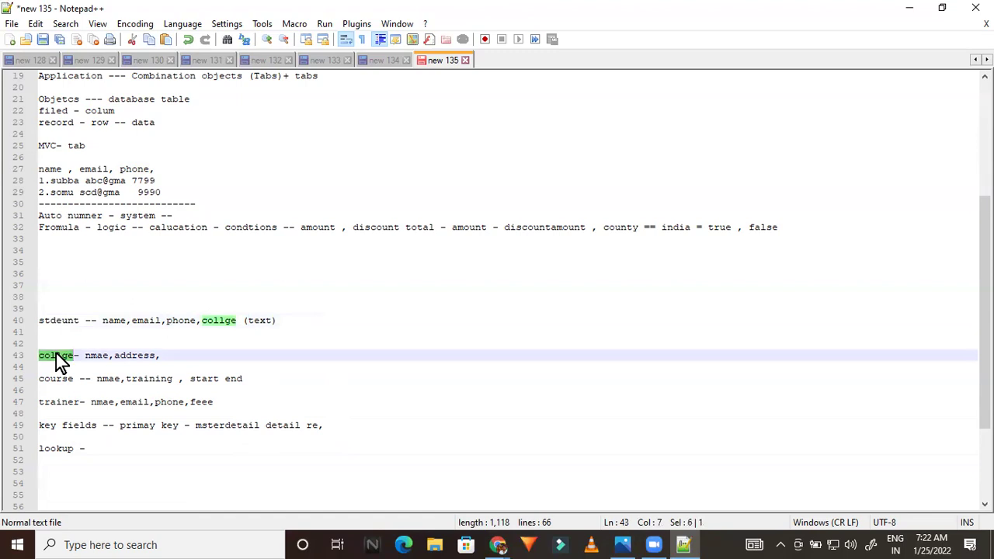
left_click(286, 328)
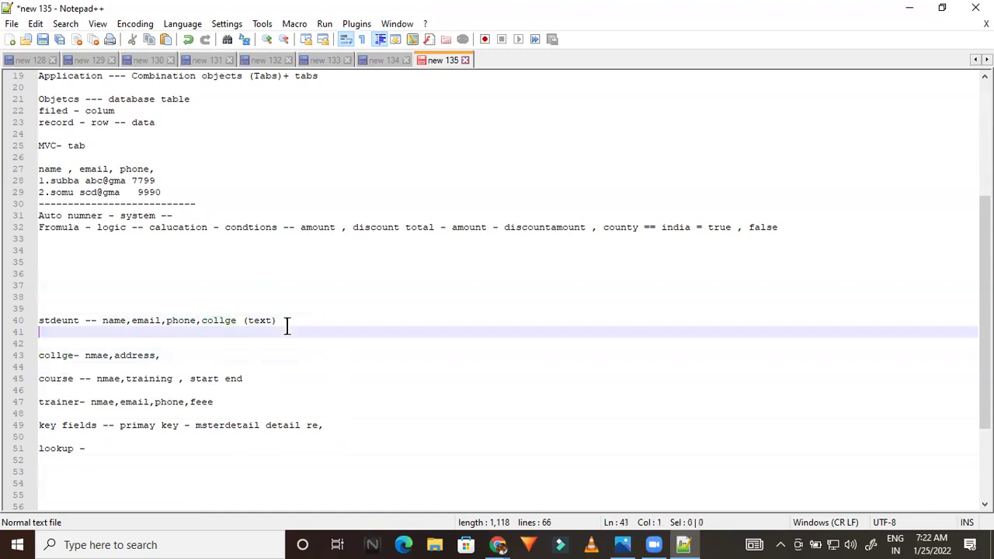
double_click(260, 322)
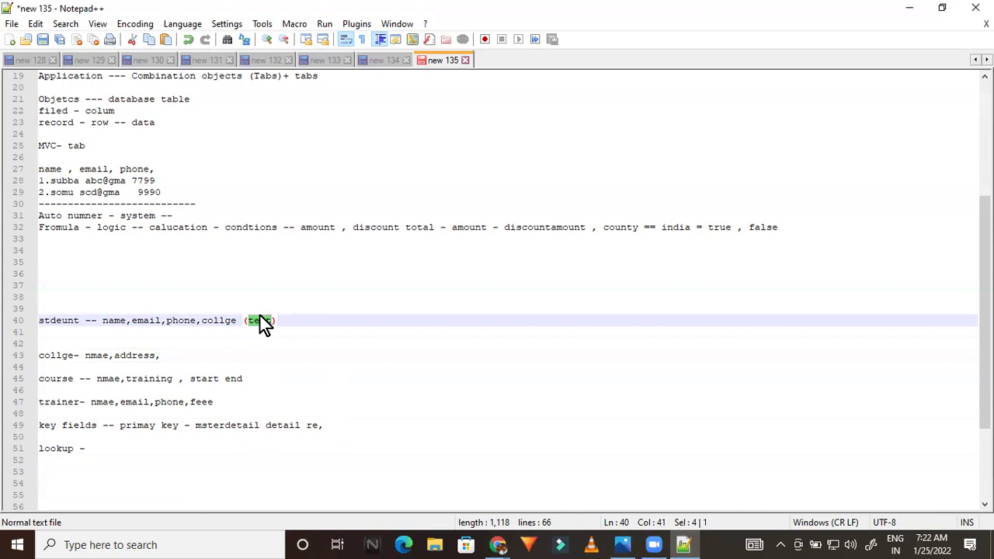
left_click(219, 433)
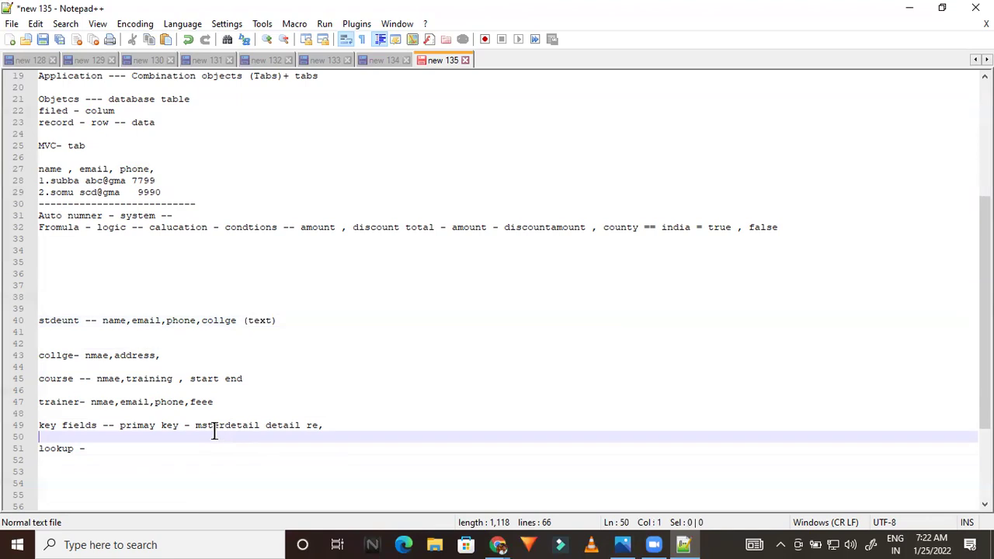
double_click(213, 426)
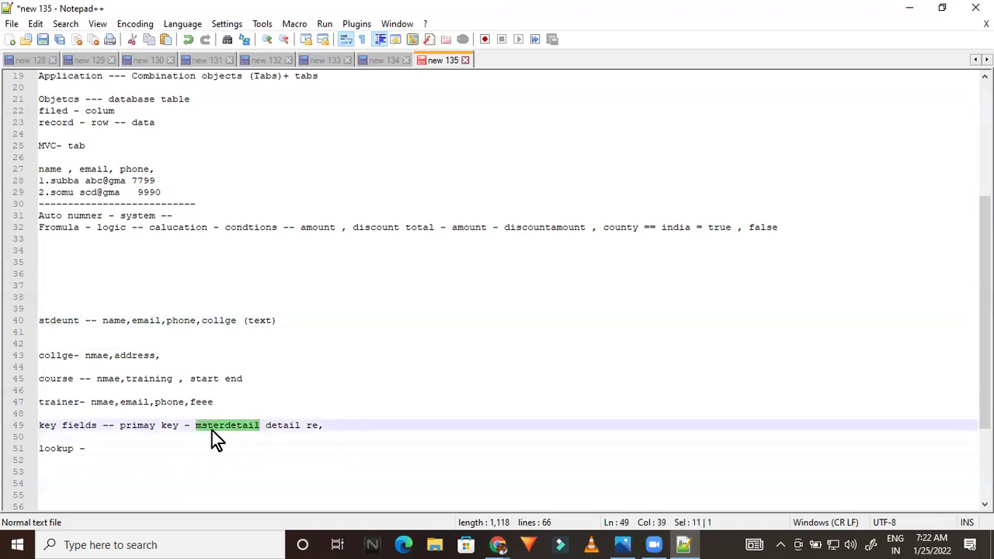
Highlight the college and student table names and the student line's "collge" field to point out how they relate.
double_click(57, 355)
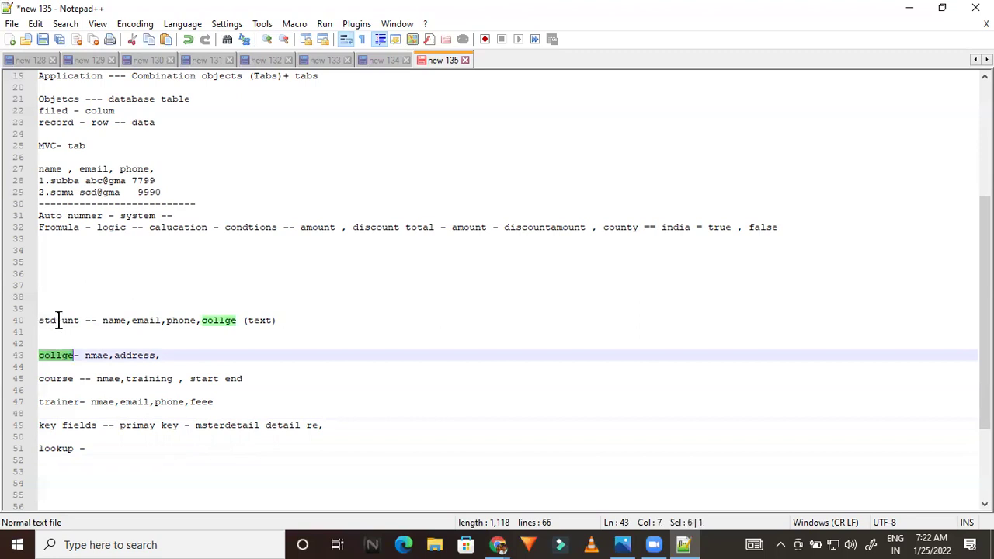
double_click(59, 320)
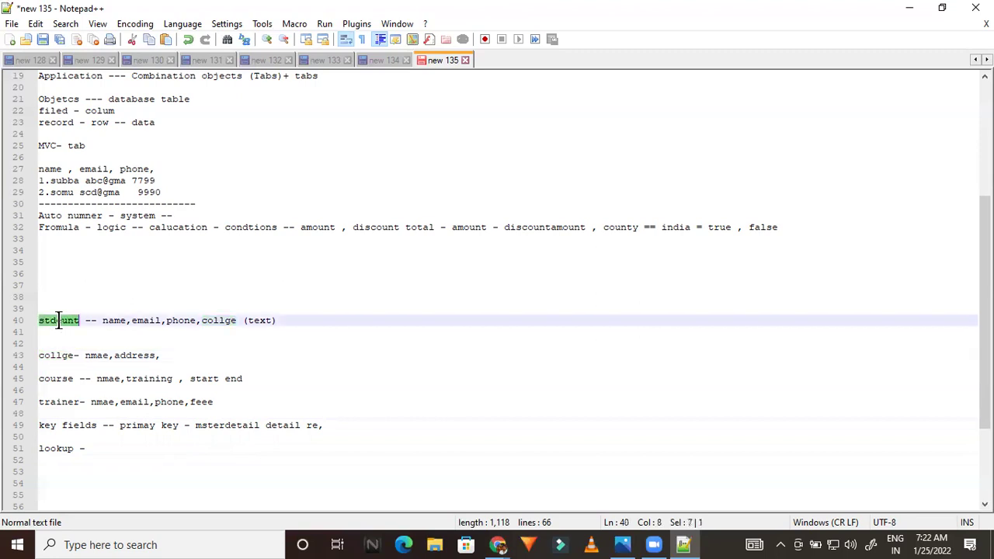
left_click(213, 320)
double_click(63, 354)
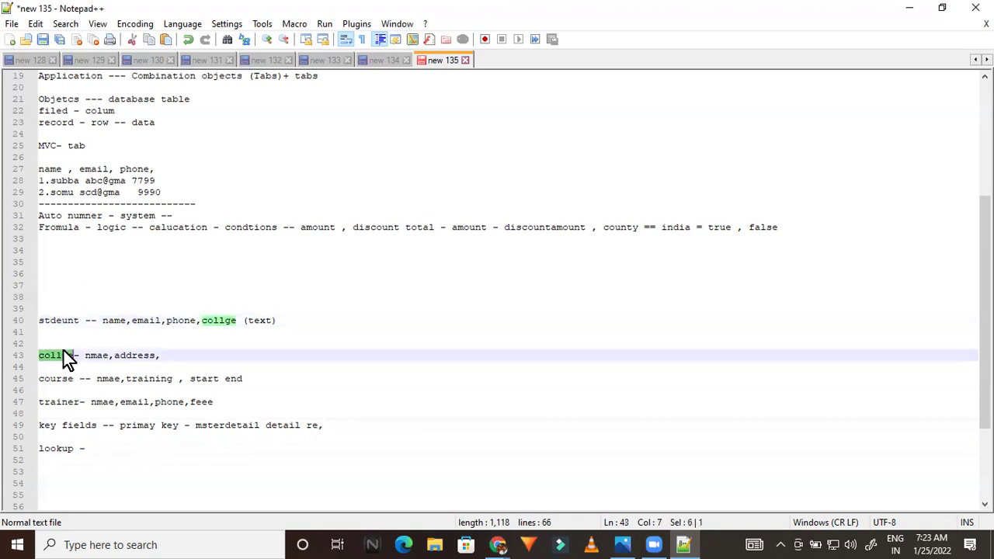
left_click(234, 322)
double_click(233, 322)
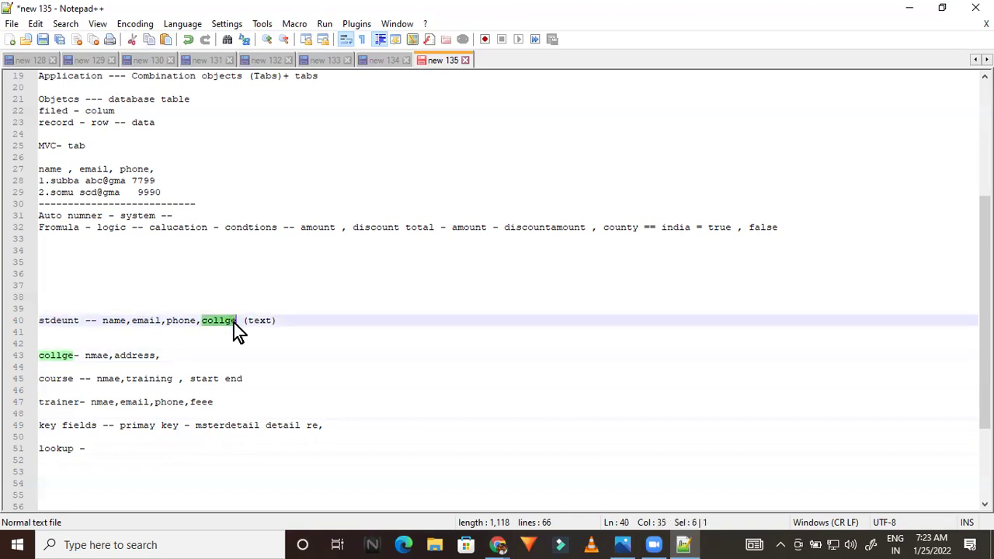
Highlight the words "lookup" and "msterdetail" in turn to compare the two relationship types.
double_click(50, 449)
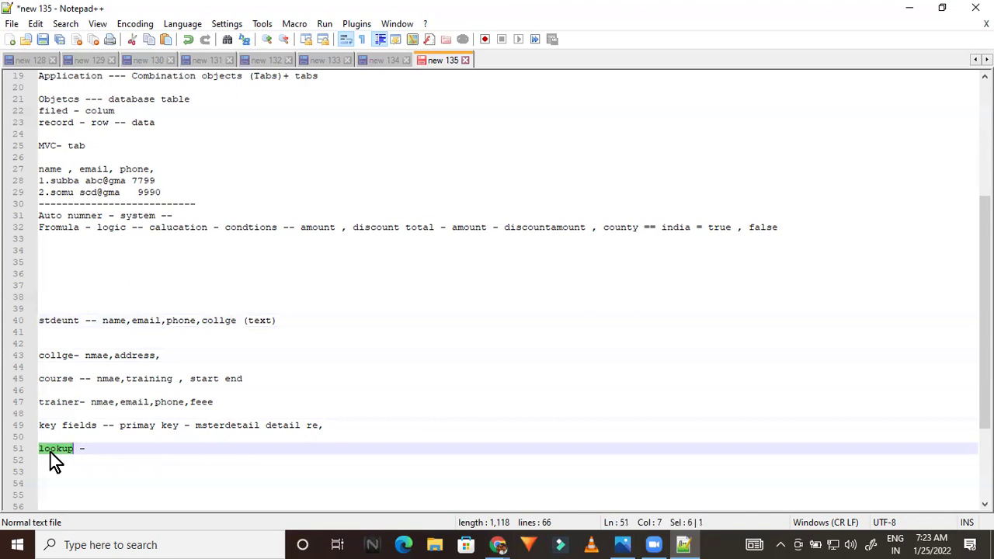
double_click(222, 426)
left_click(56, 330)
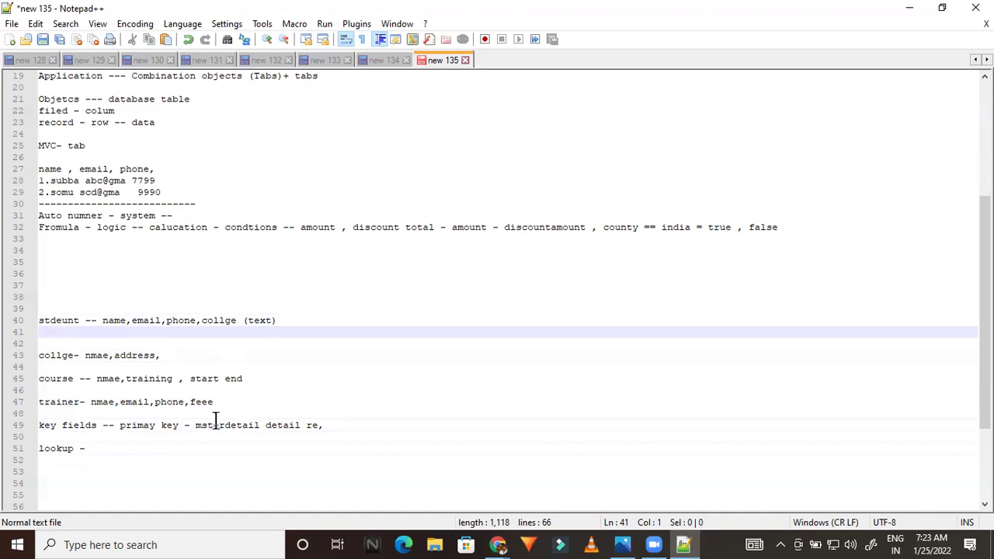
Replace the "text" type in the student line's parentheses with "masterdail".
double_click(42, 355)
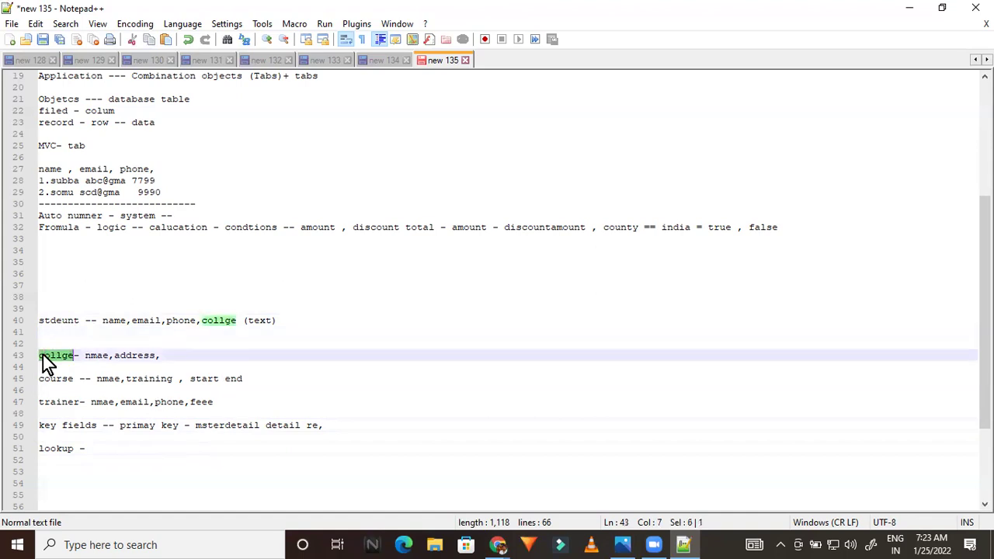
double_click(260, 321)
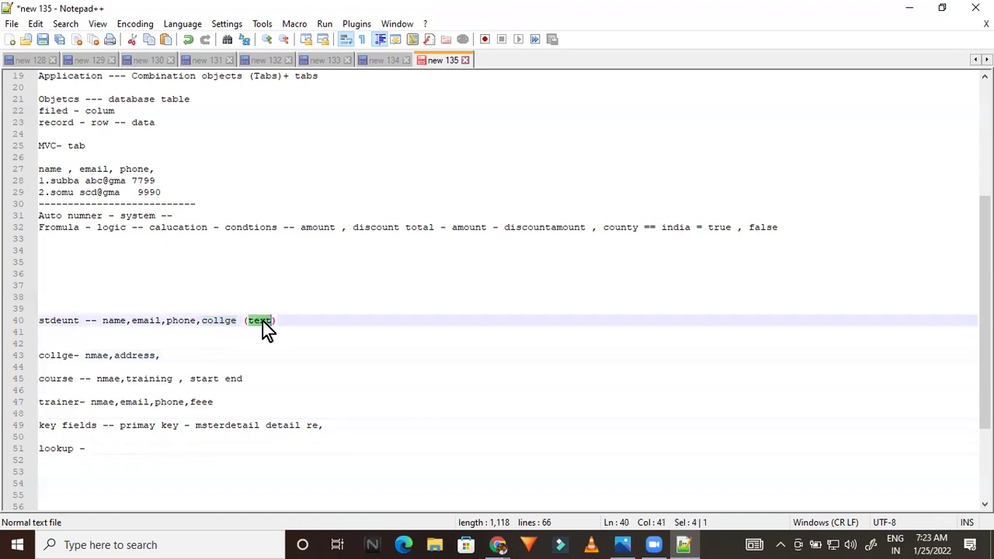
type("masterdail")
Highlight the college table name and its address field, and point out the course line.
double_click(54, 357)
double_click(120, 355)
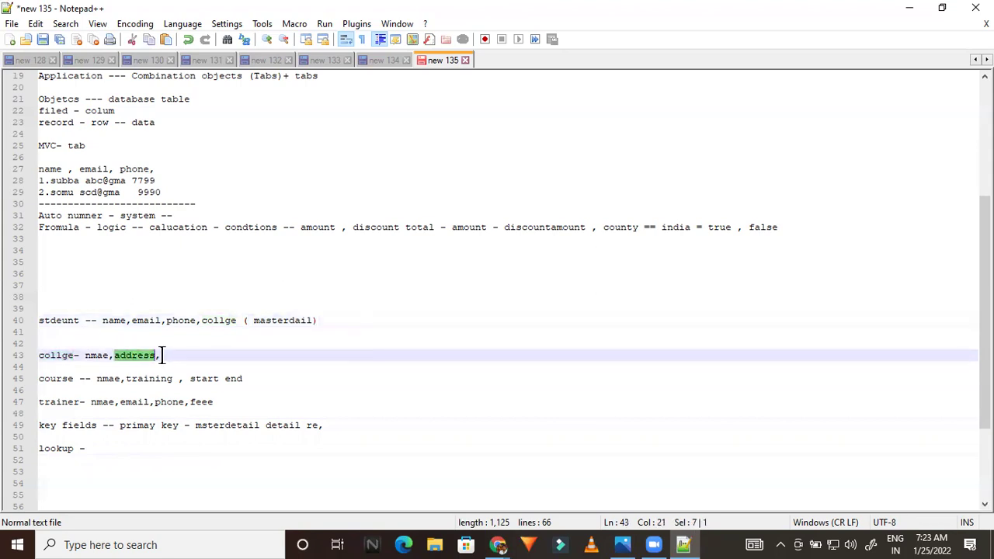
left_click(164, 355)
double_click(57, 379)
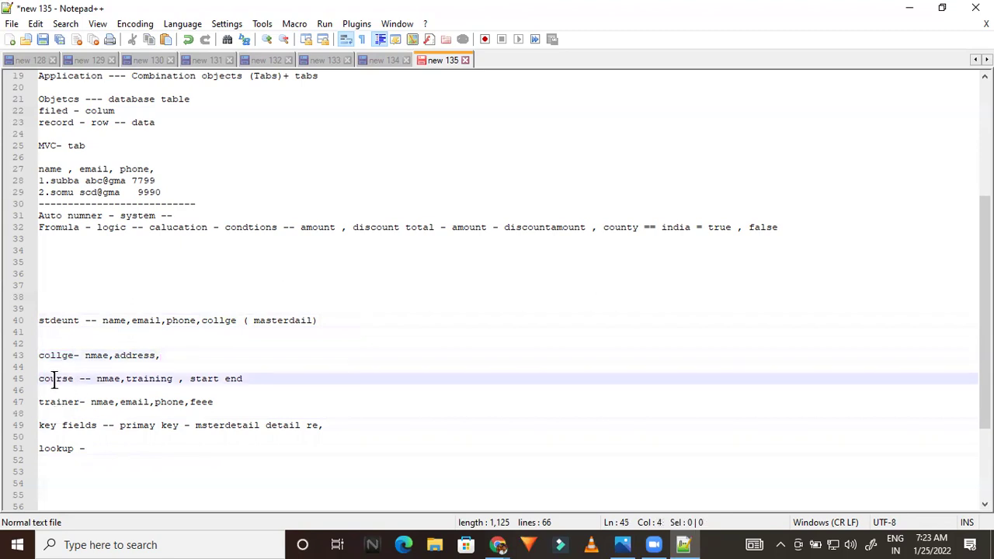
left_click(145, 411)
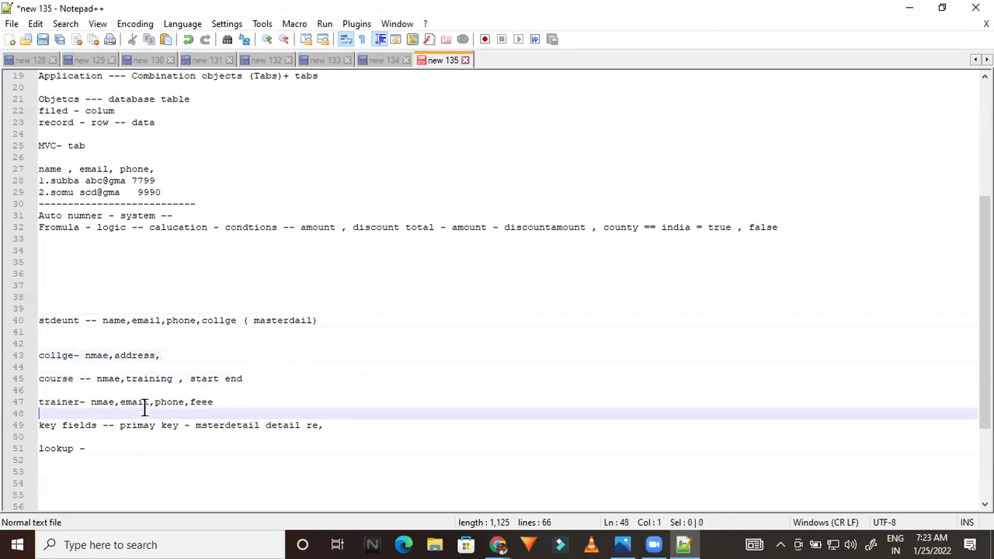
Highlight the course and trainer table names and the course line's "nmae" and "training" fields to point out how they relate.
left_click(51, 379)
double_click(50, 379)
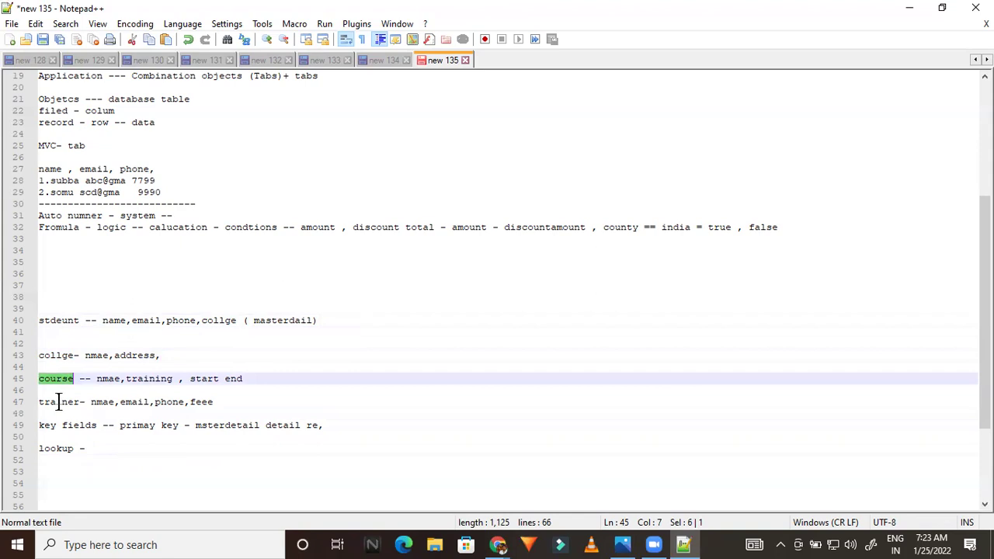
double_click(61, 402)
double_click(50, 380)
double_click(104, 380)
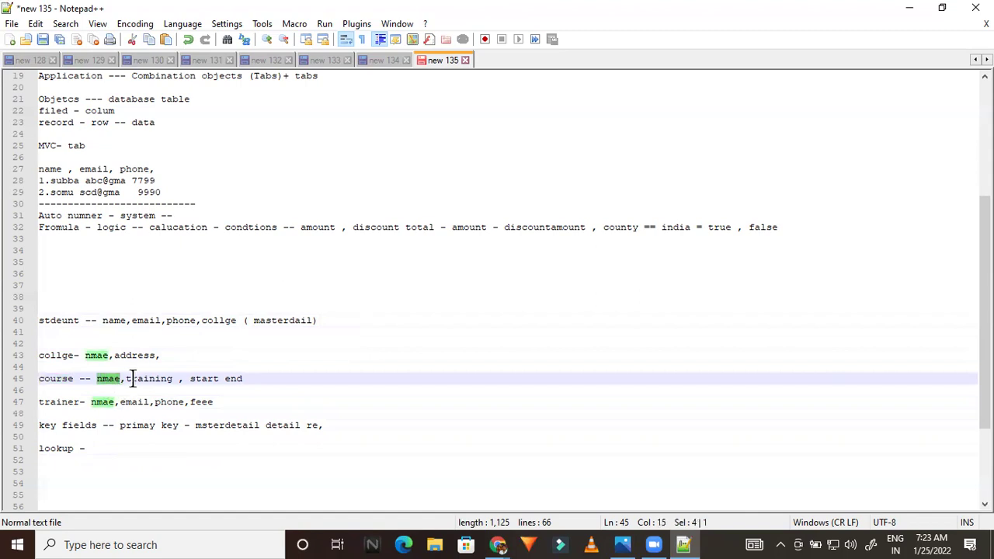
double_click(137, 378)
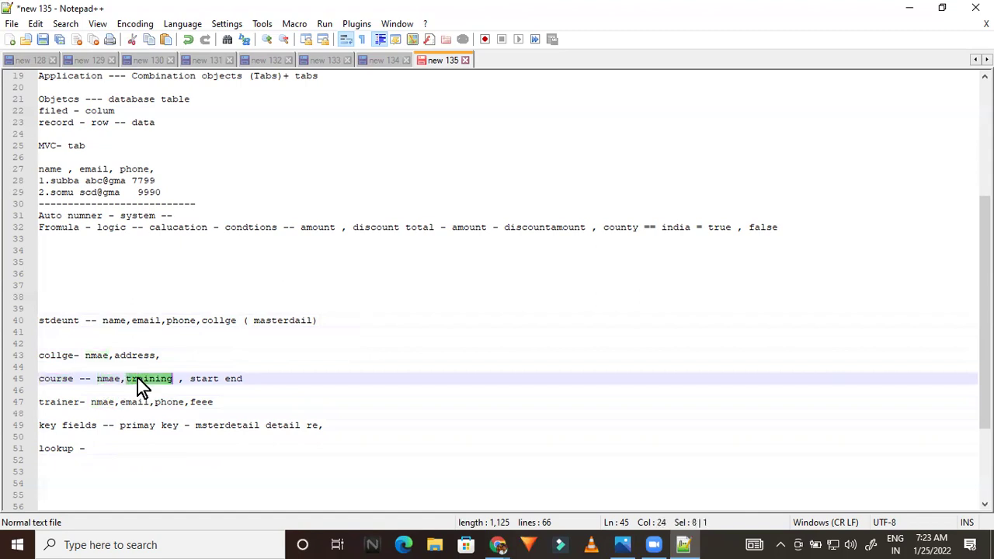
left_click(223, 363)
left_click(251, 378)
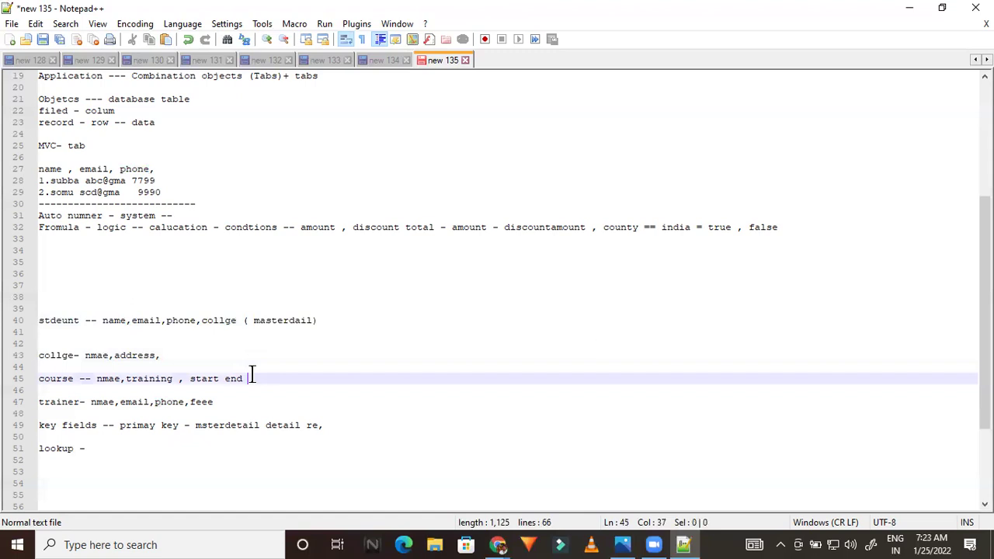
double_click(149, 380)
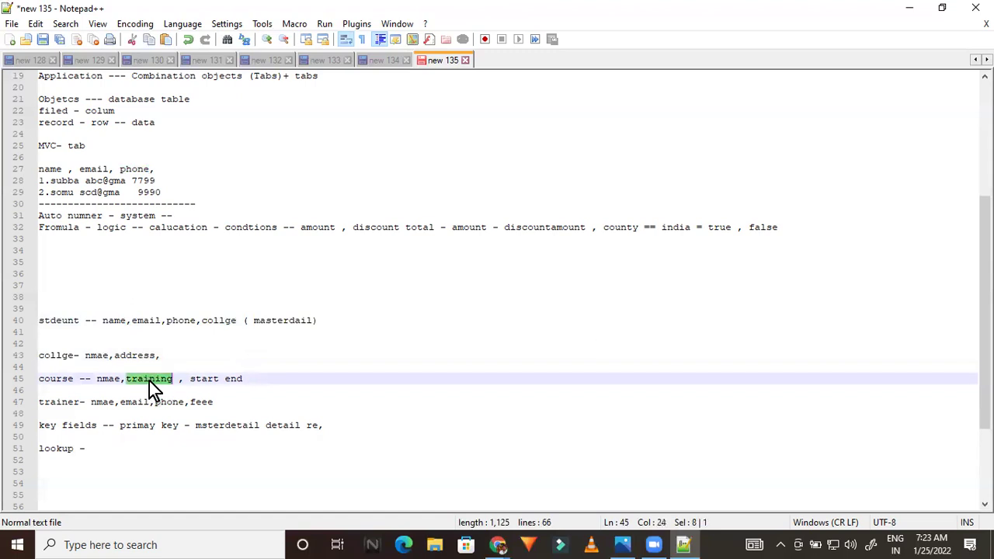
double_click(51, 402)
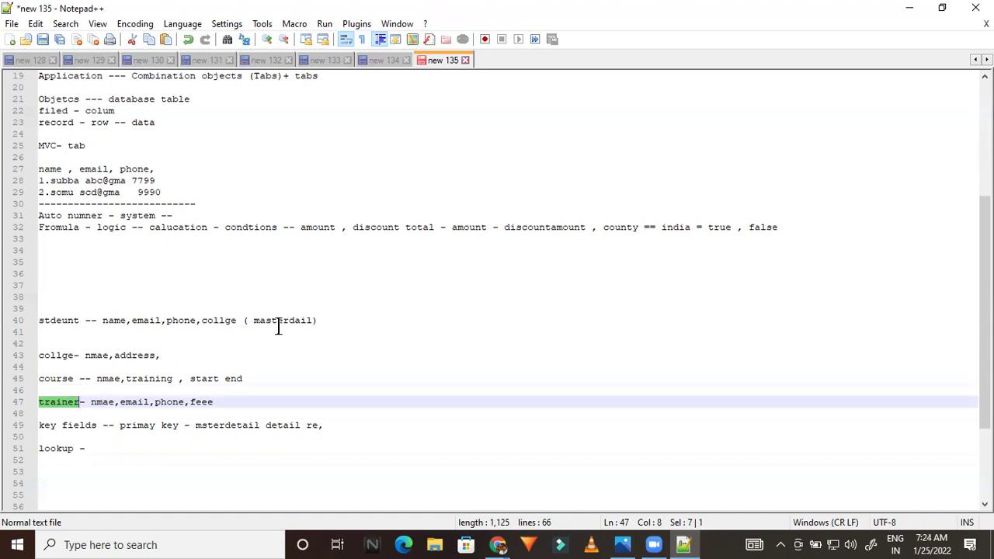
Highlight the student line's "masterdail" type and "collge" field, and compare them with the course and trainer tables and the "training" field.
left_click_drag(278, 327, 261, 325)
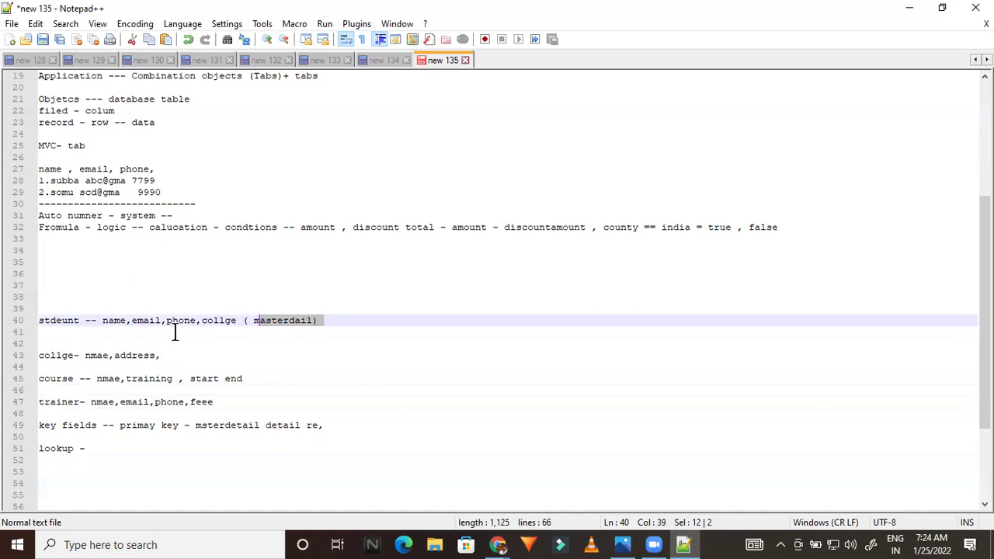
double_click(224, 320)
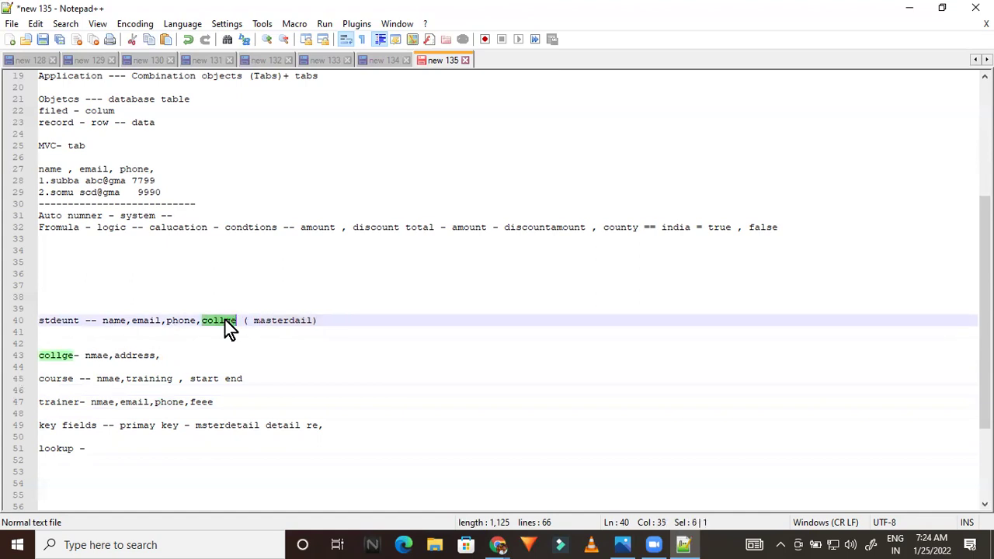
double_click(54, 378)
double_click(64, 402)
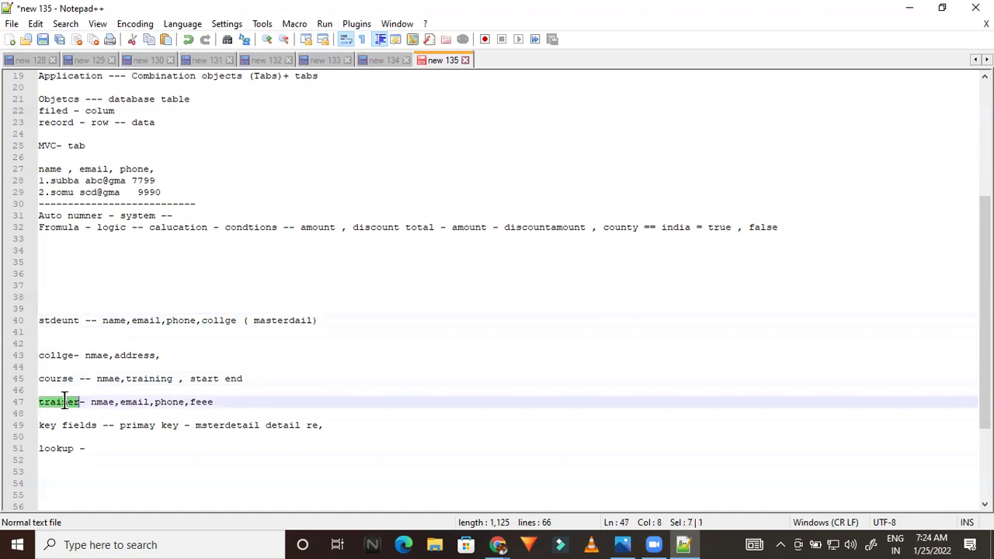
double_click(145, 379)
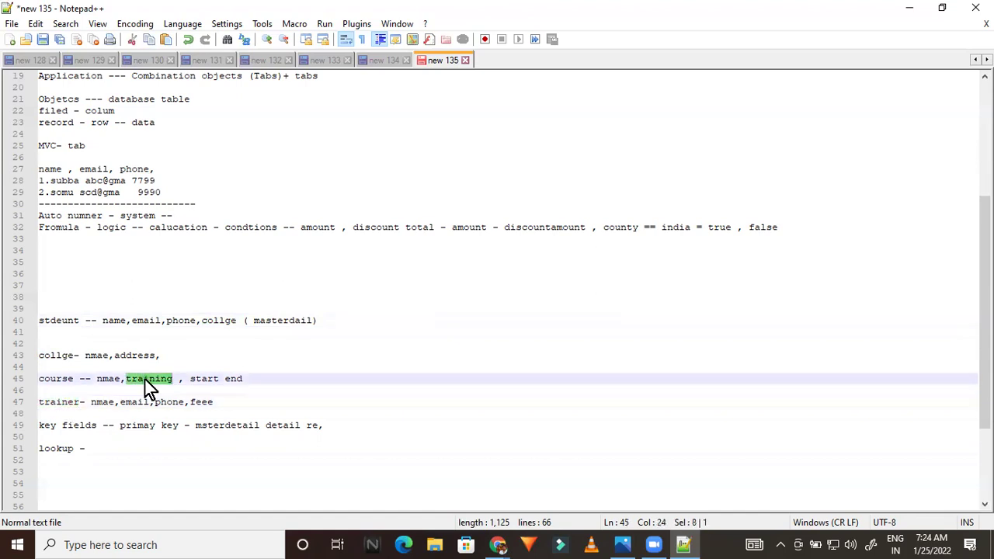
left_click(53, 411)
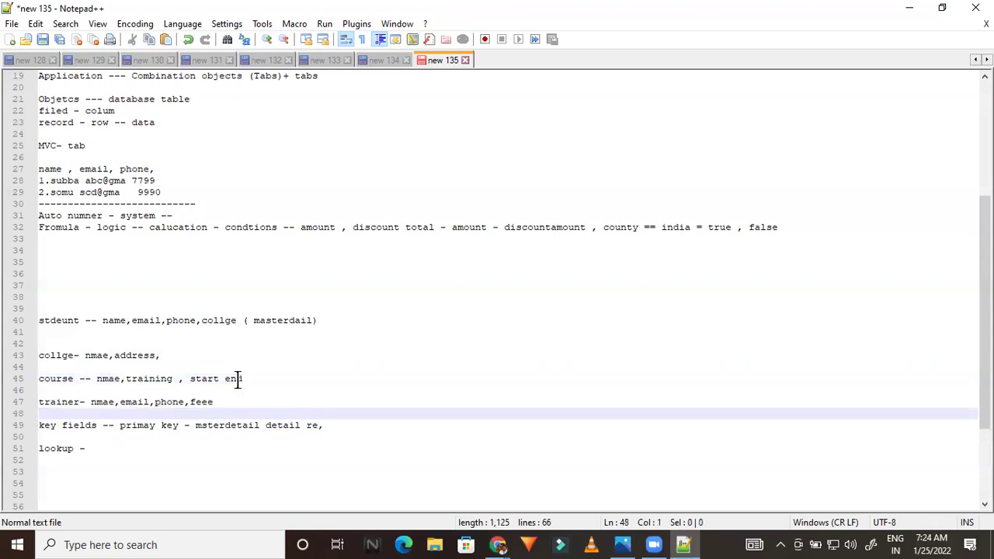
Highlight "masterdail" with the student and college table names, and point out the course table's "training" field.
double_click(272, 320)
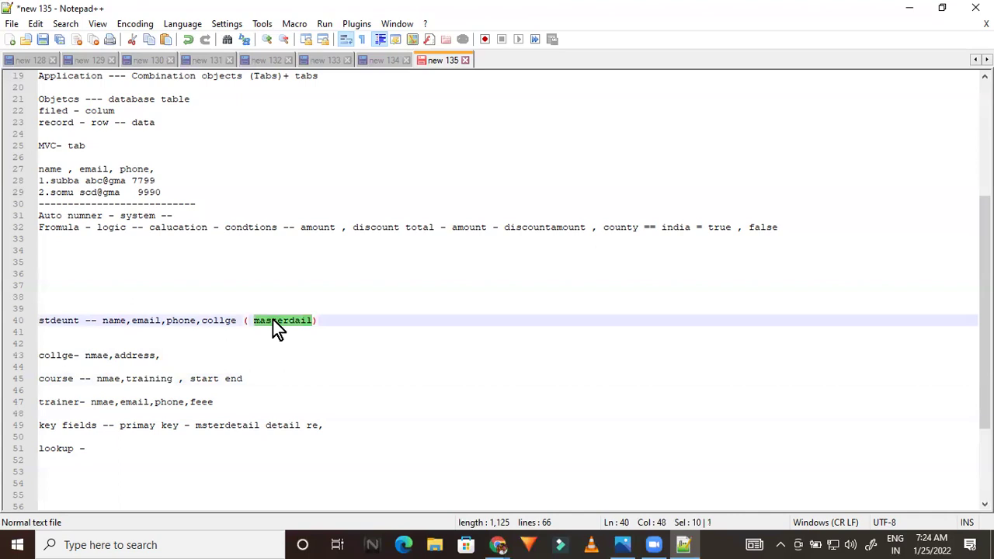
double_click(51, 320)
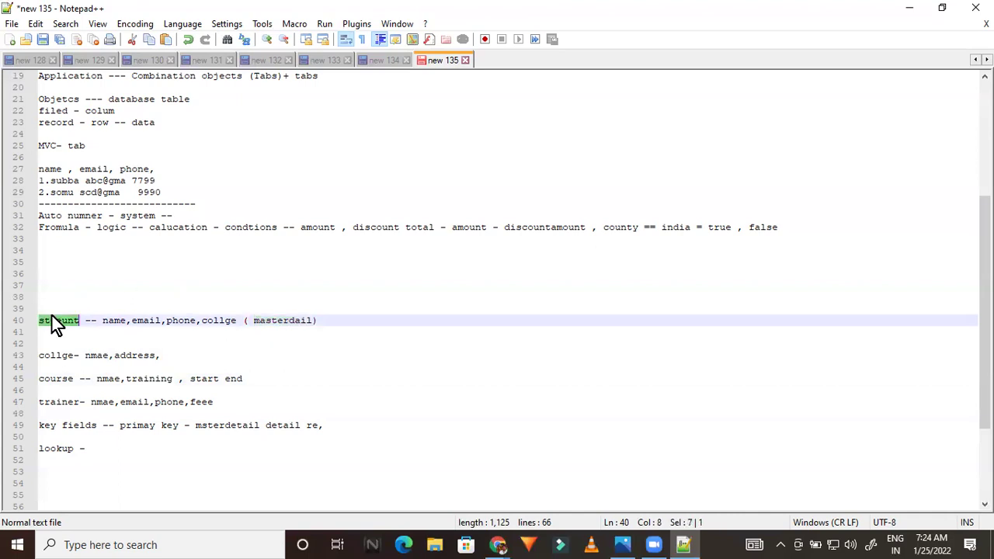
double_click(60, 355)
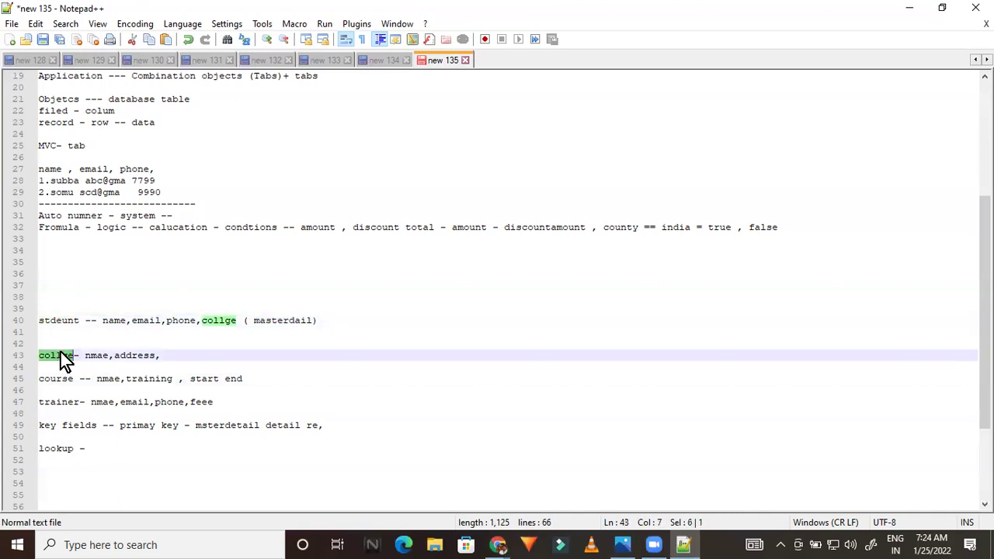
double_click(60, 380)
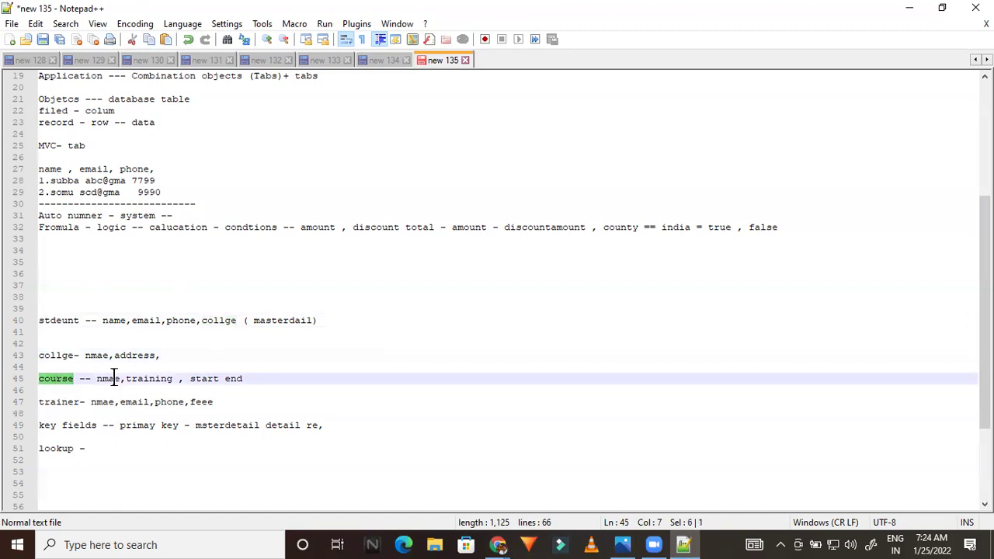
left_click(138, 380)
double_click(138, 379)
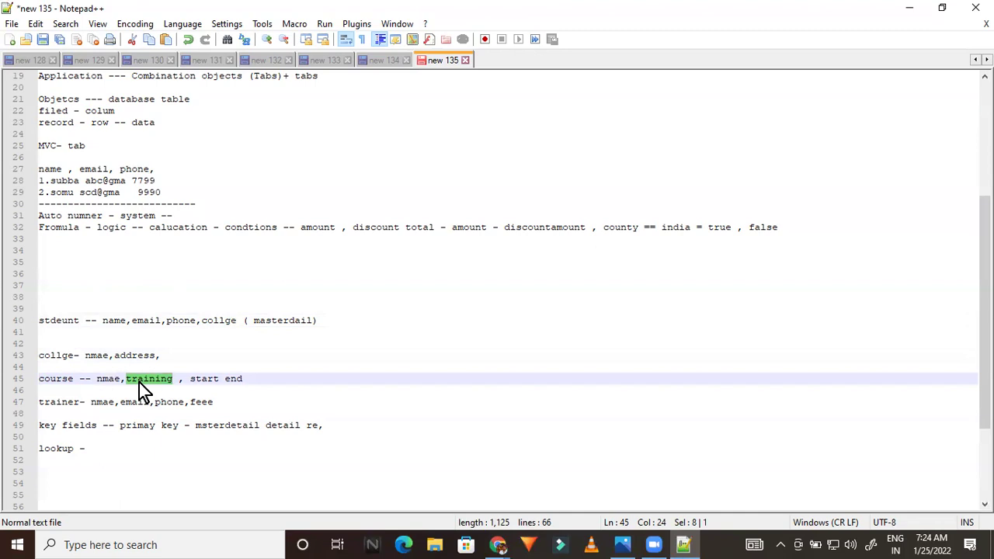
left_click(356, 429)
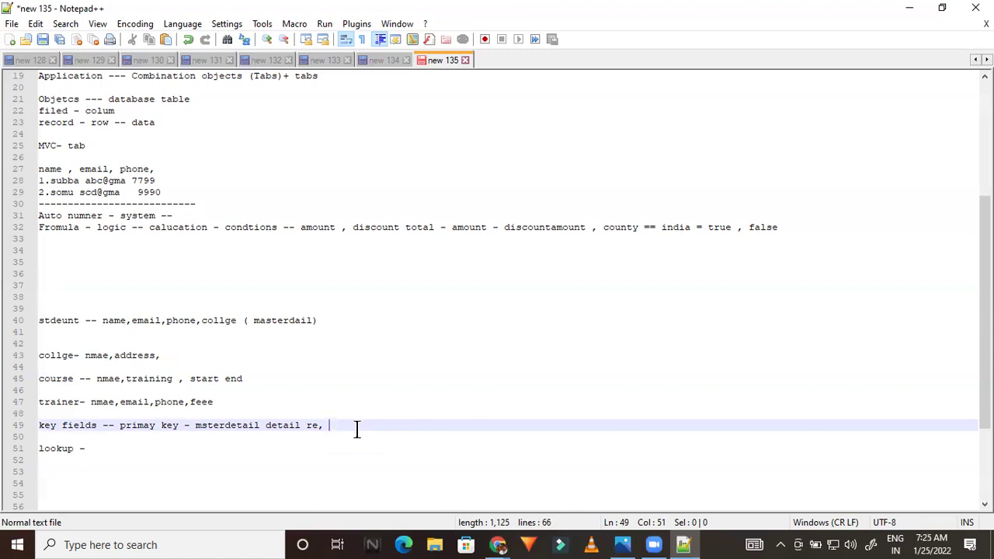
Add the type "(lookup)" after the "training" field in the course line.
left_click(177, 380)
key("Return")
key("Return")
key("Return")
type("s")
key("BackSpace")
key("BackSpace")
key("BackSpace")
key("BackSpace")
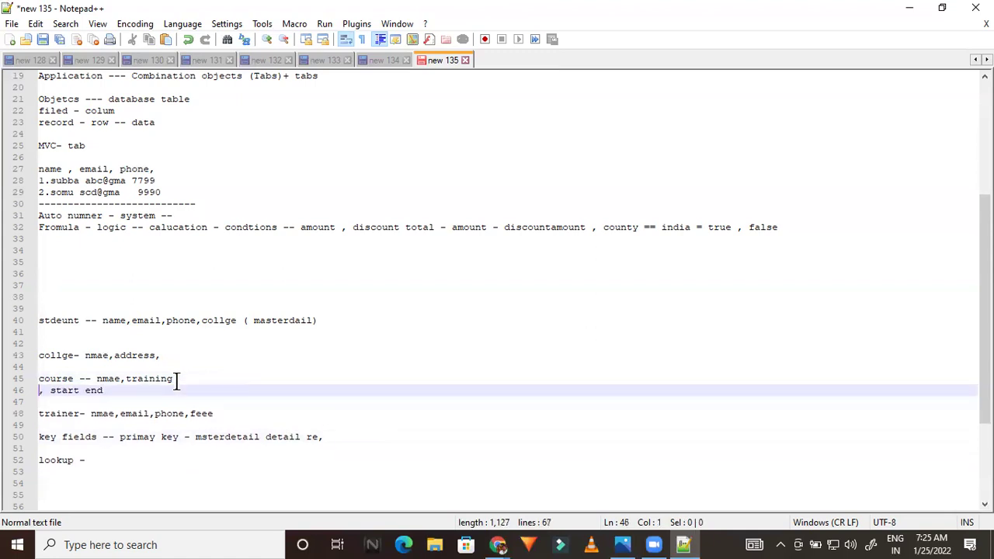
type("(), start end")
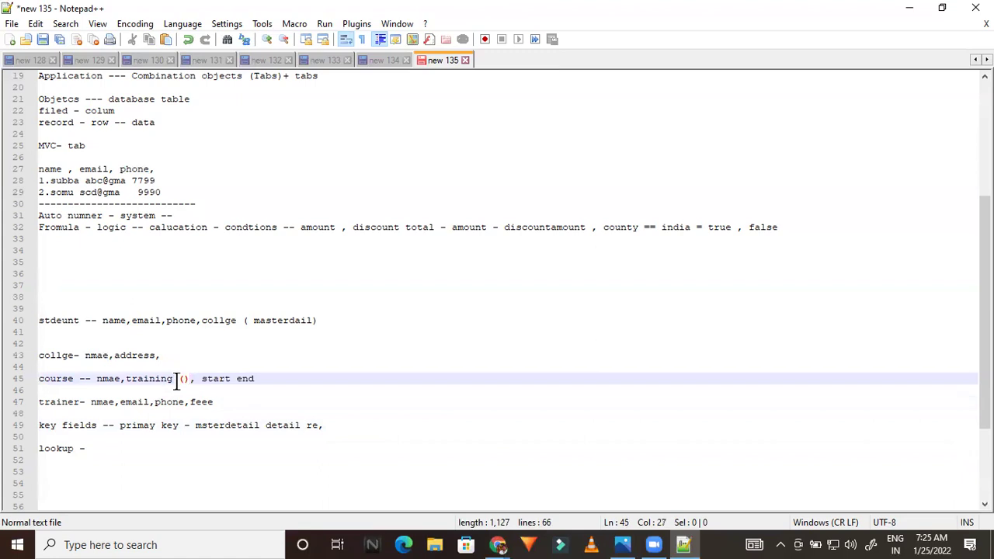
key("Left")
type("lookup")
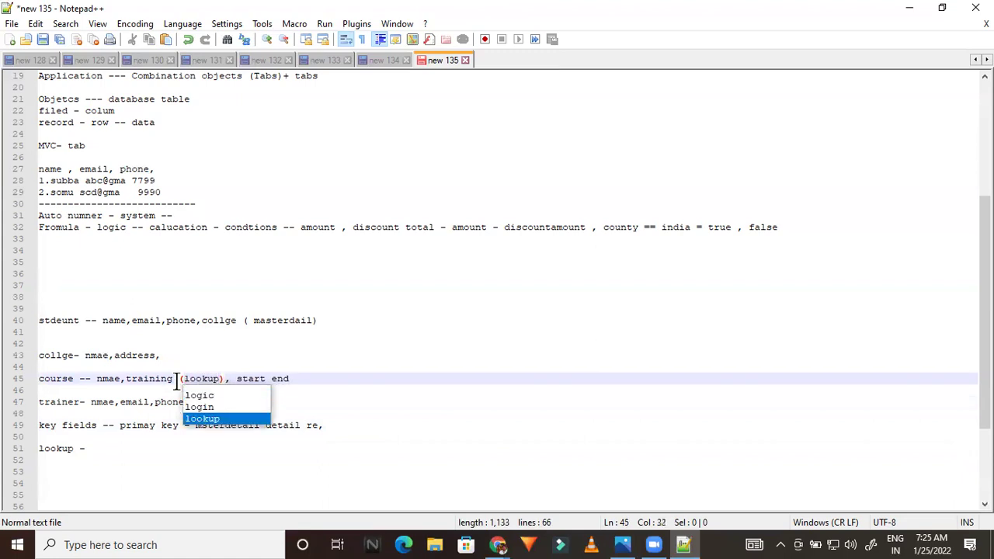
left_click(362, 400)
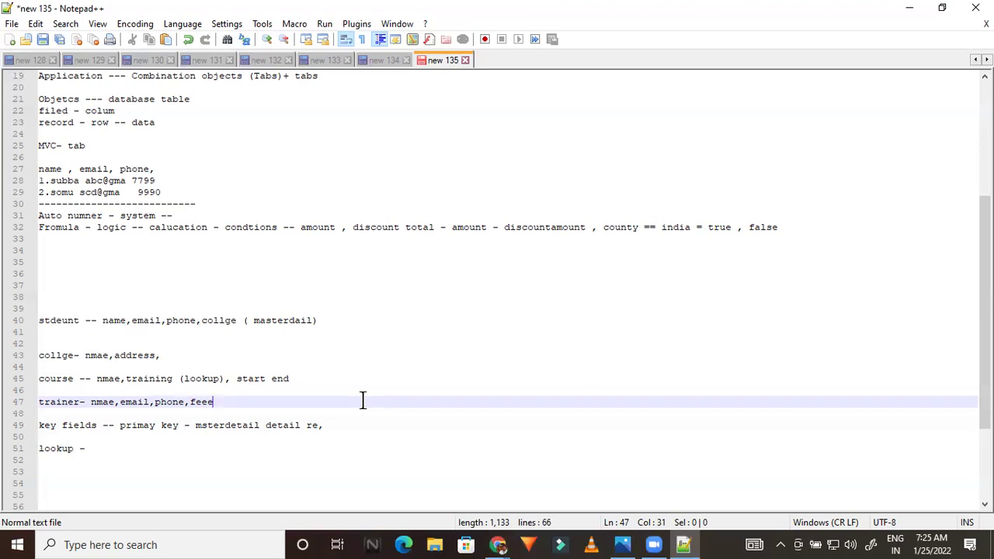
Highlight the "masterdail" type and the student and college table names in turn to review the master-detail relationship.
double_click(265, 320)
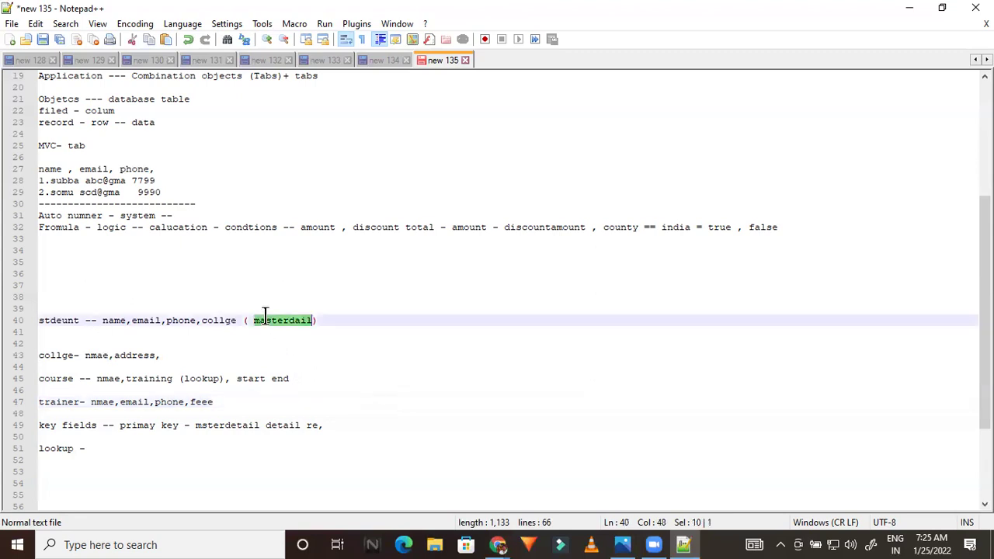
double_click(63, 321)
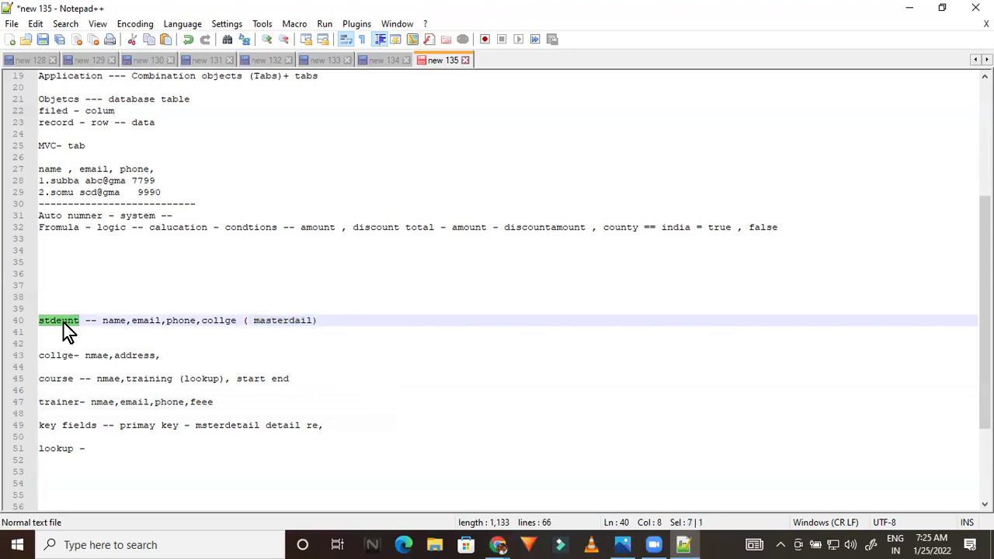
double_click(58, 355)
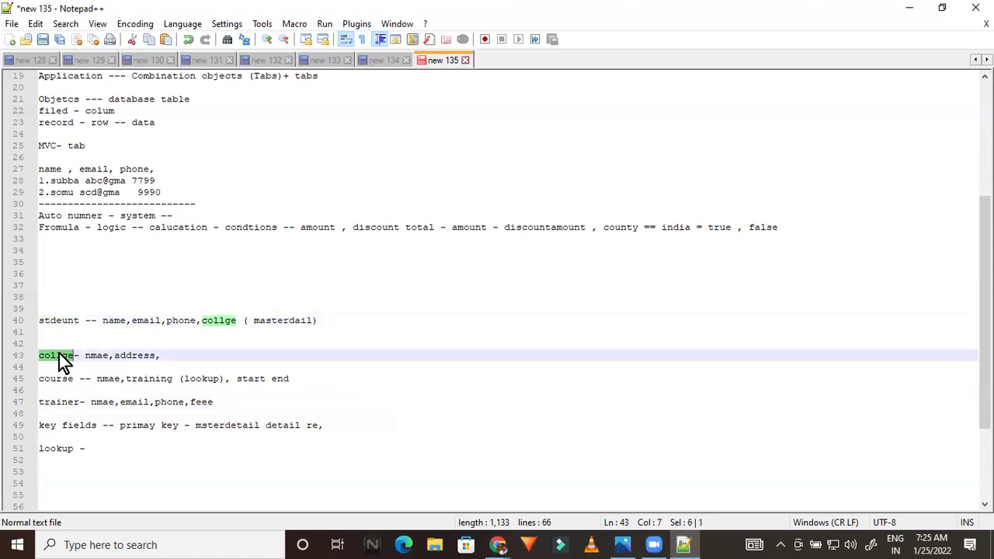
double_click(60, 320)
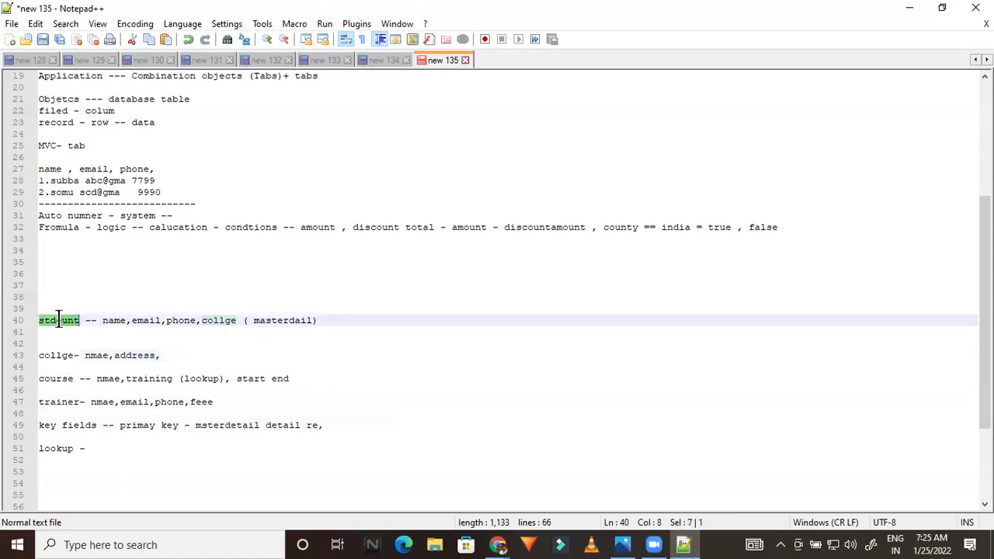
left_click(174, 355)
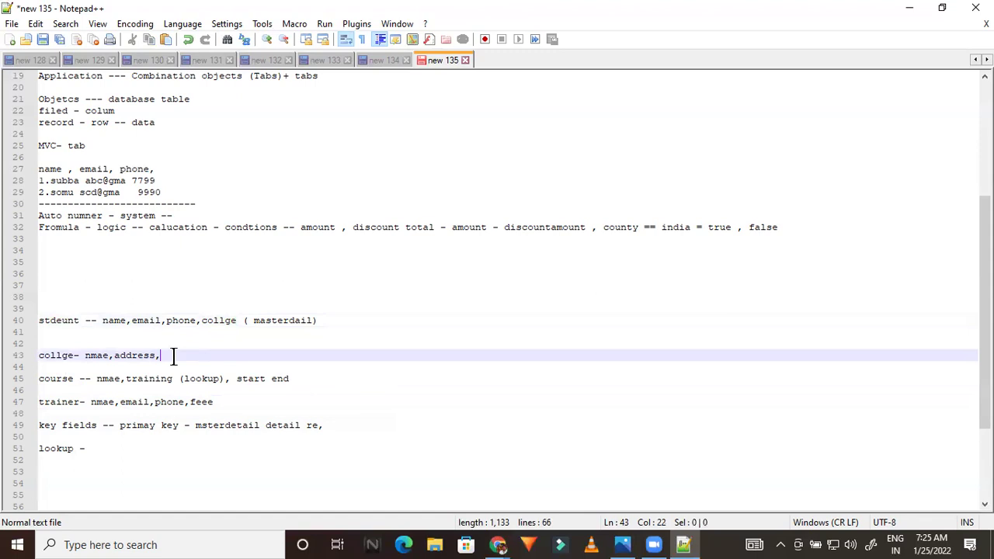
double_click(272, 320)
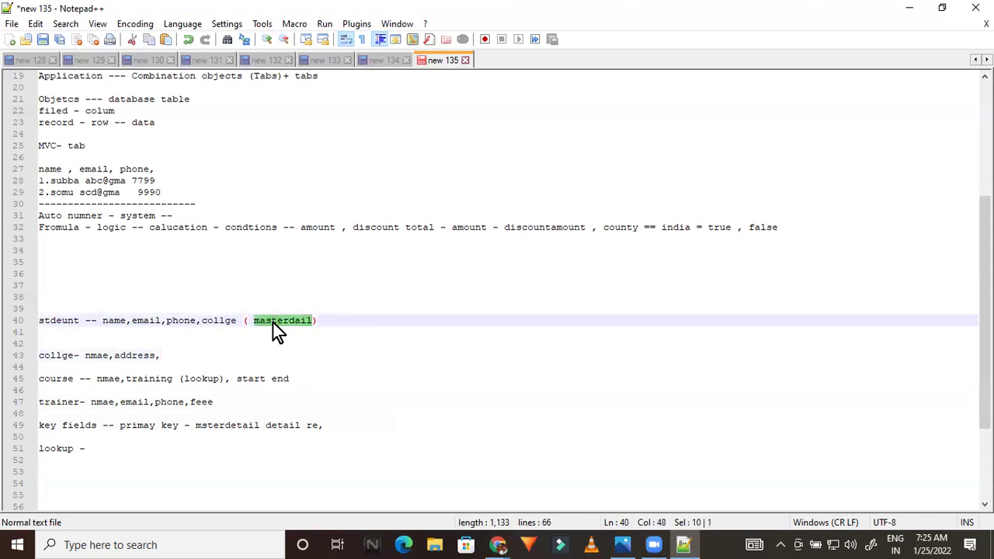
Append "collge object is parent for student object --" to the end of the college table line.
left_click(186, 355)
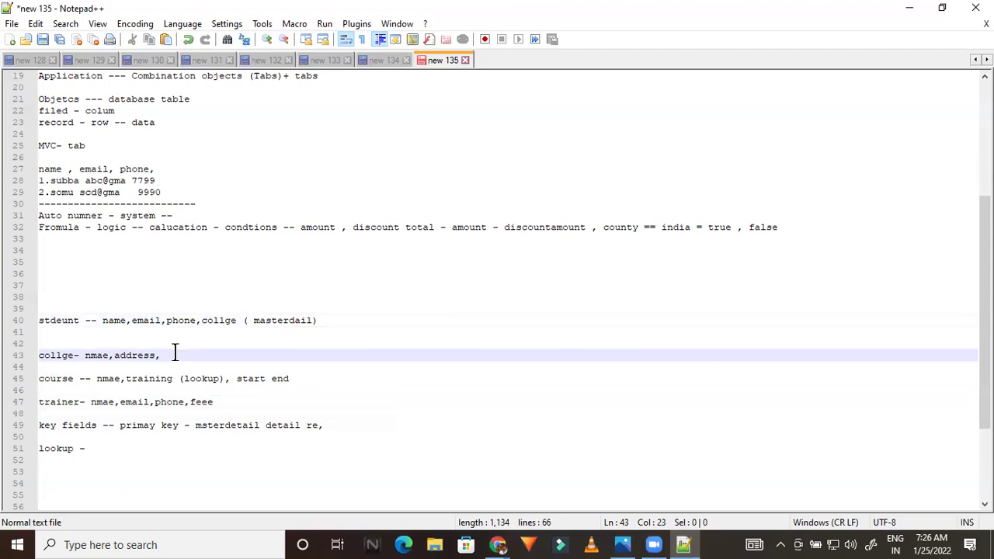
type("collge o")
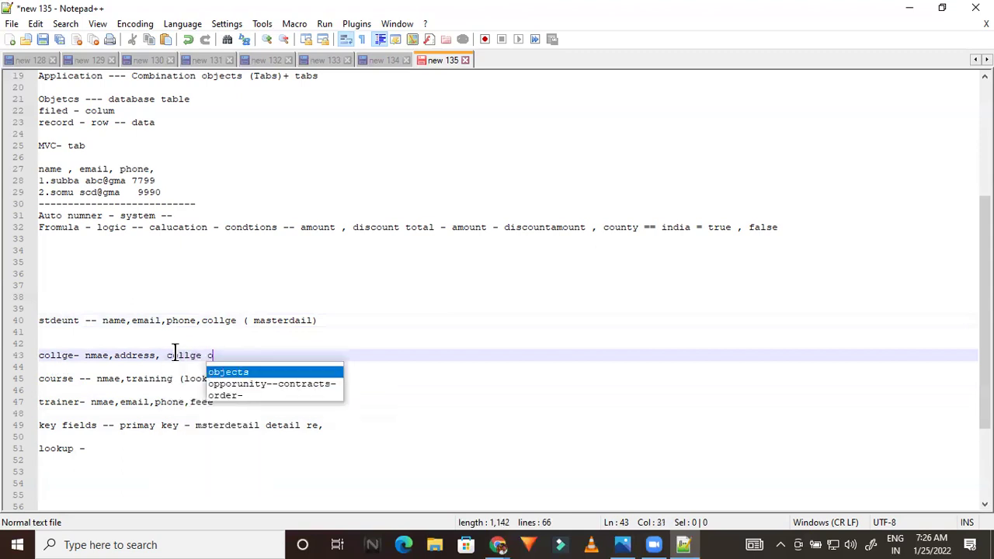
type("bject is pa")
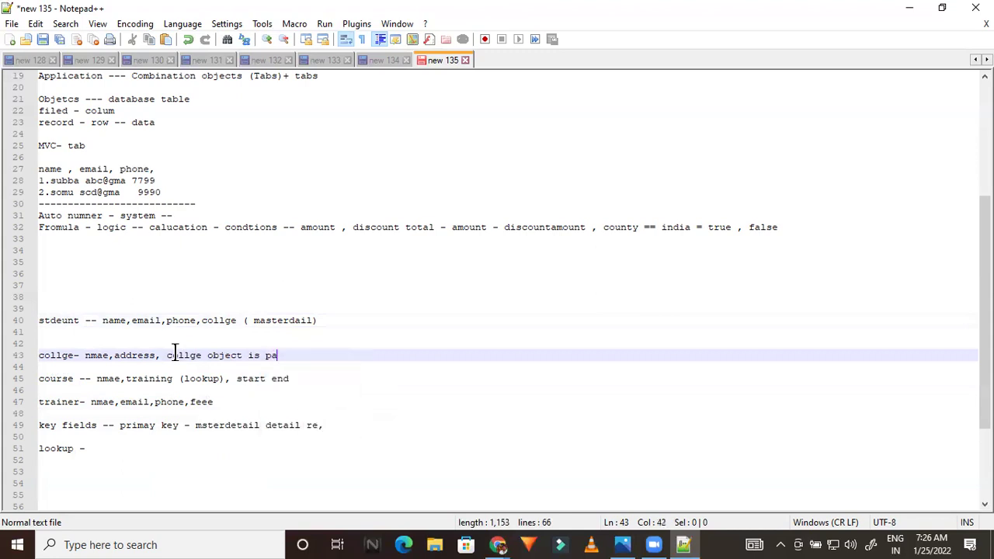
type("rent for st")
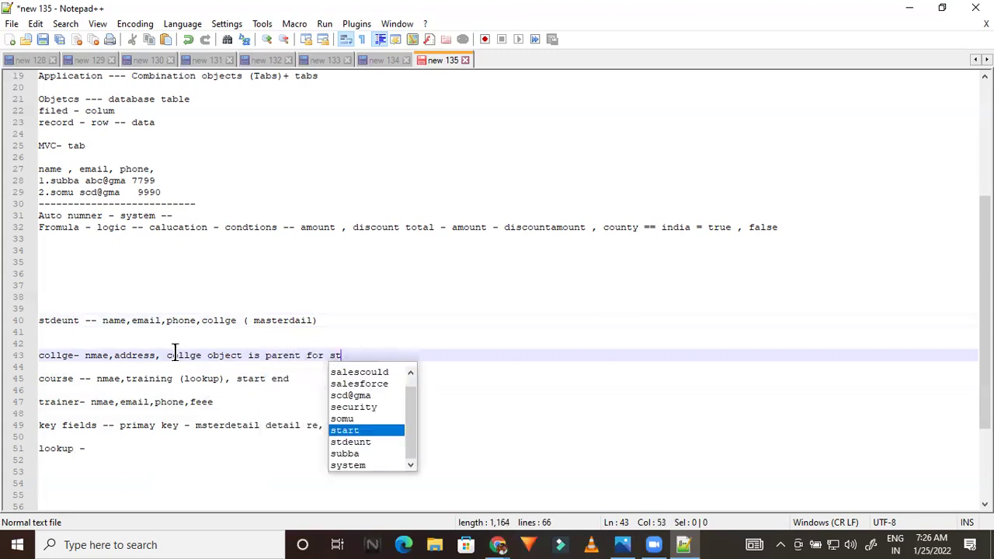
type("udent obje")
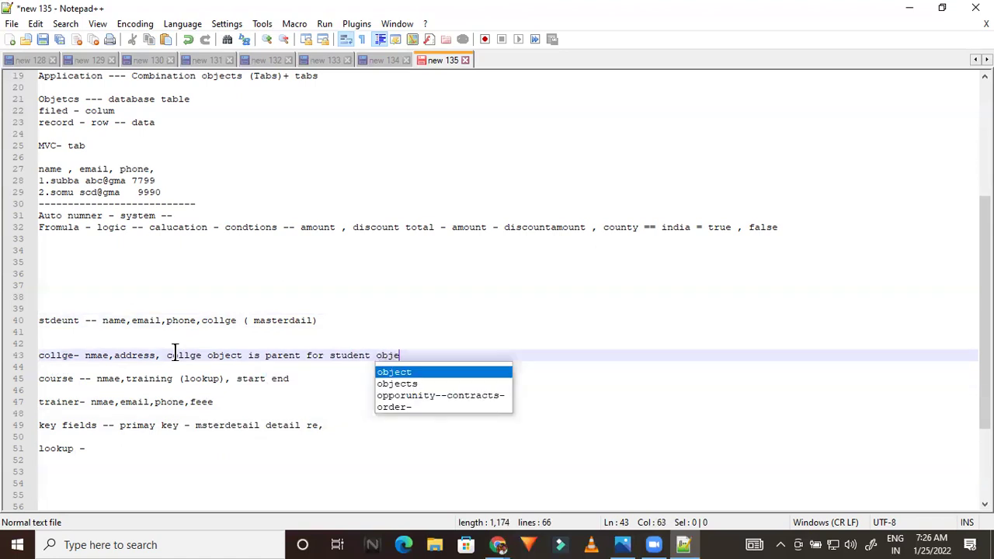
type("ct -- ")
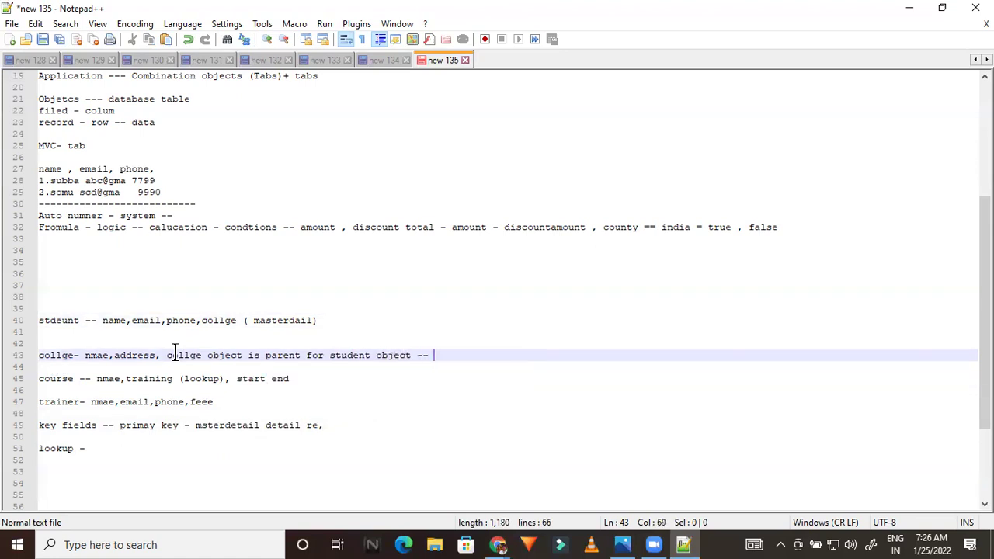
Complete the college line's relationship note with "student object is child for collge object".
type("student ")
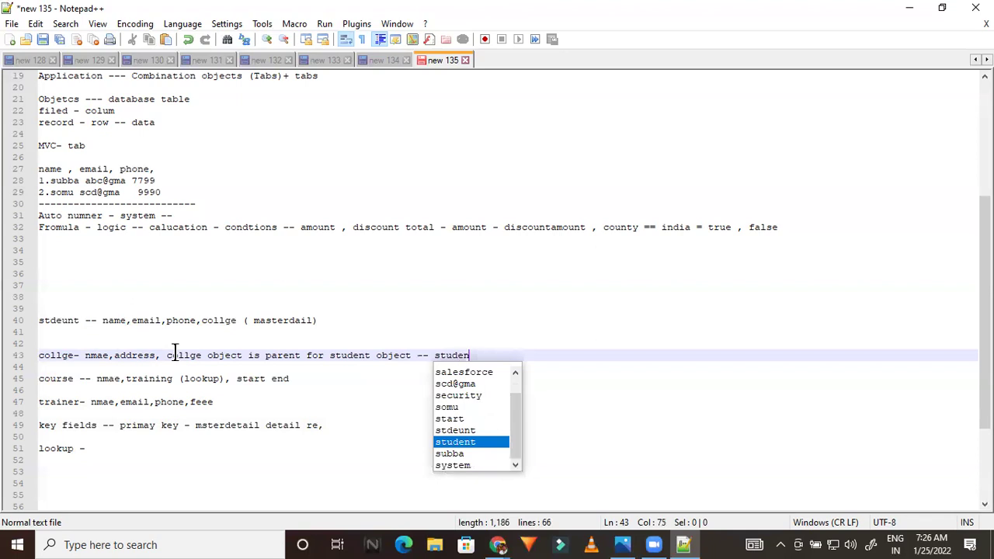
type("object is ")
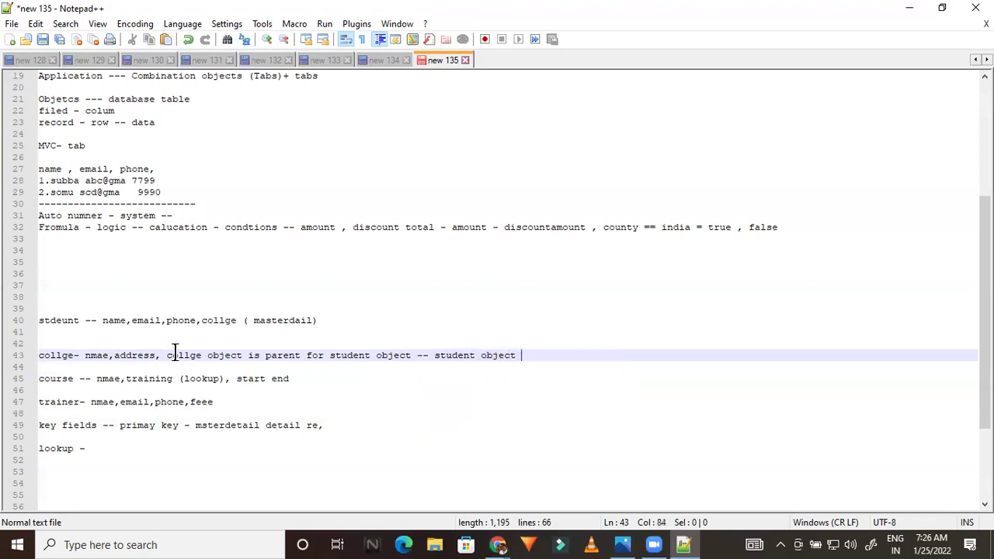
type("child for collge object")
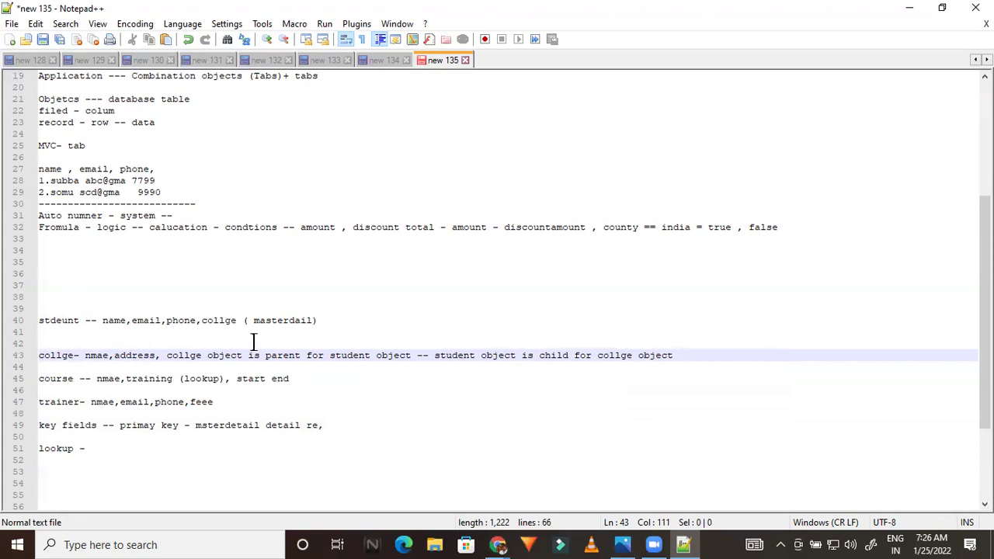
Highlight the "masterdail" type, then the trainer and course table names with the "training" field and "lookup" type to compare both relationships.
double_click(277, 320)
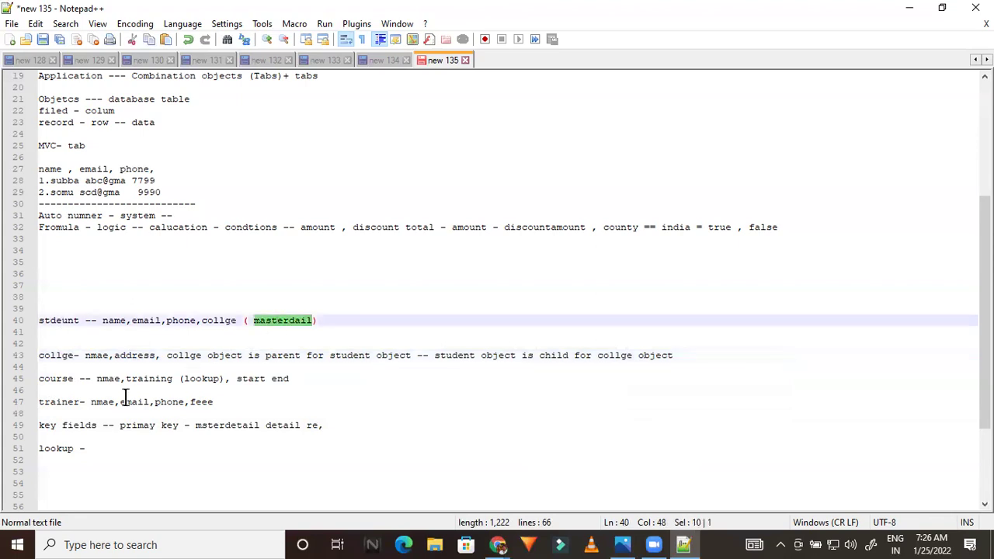
left_click(48, 412)
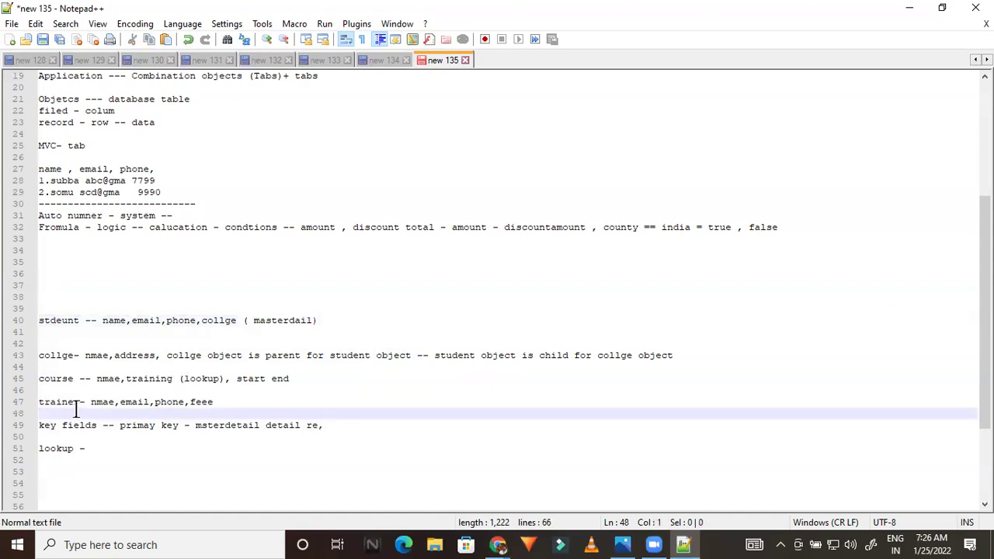
double_click(46, 402)
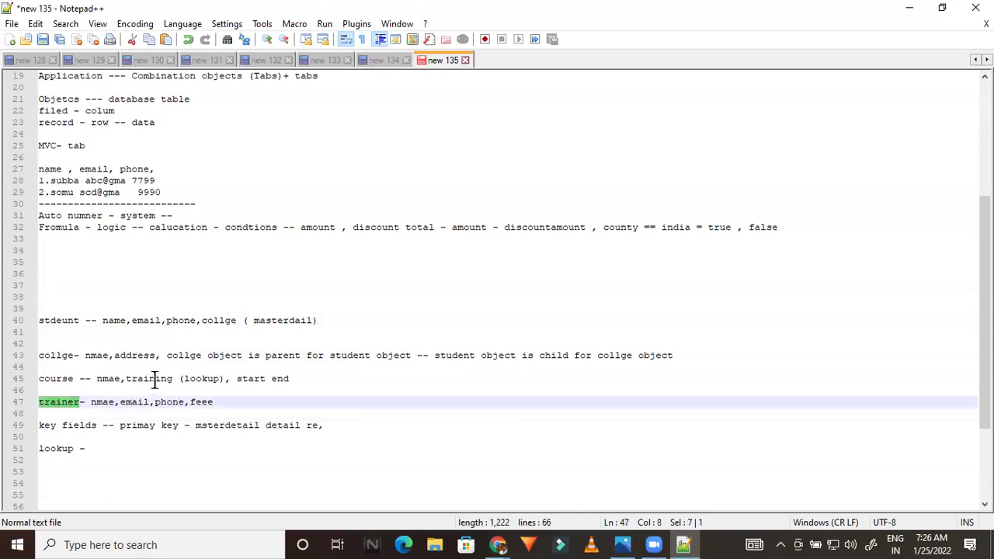
double_click(153, 378)
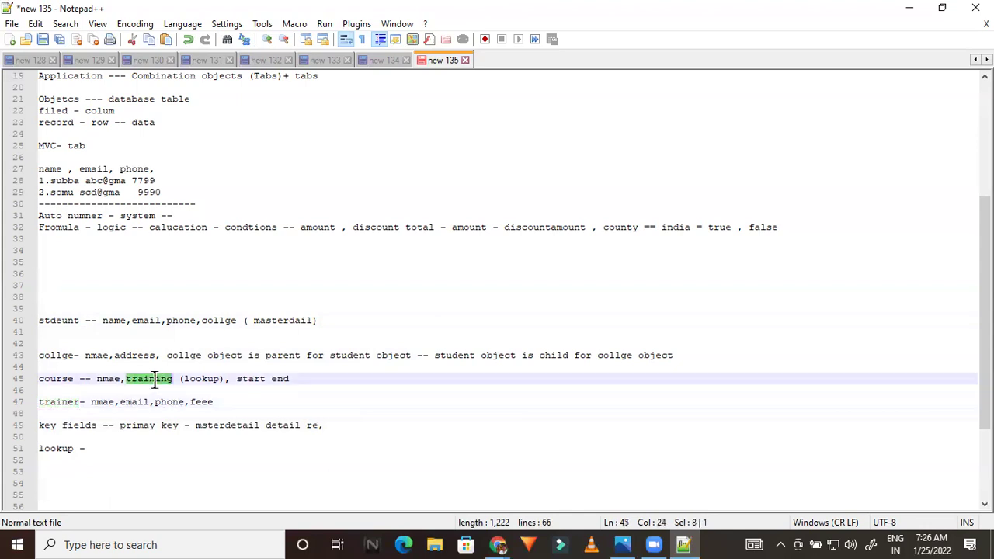
double_click(61, 402)
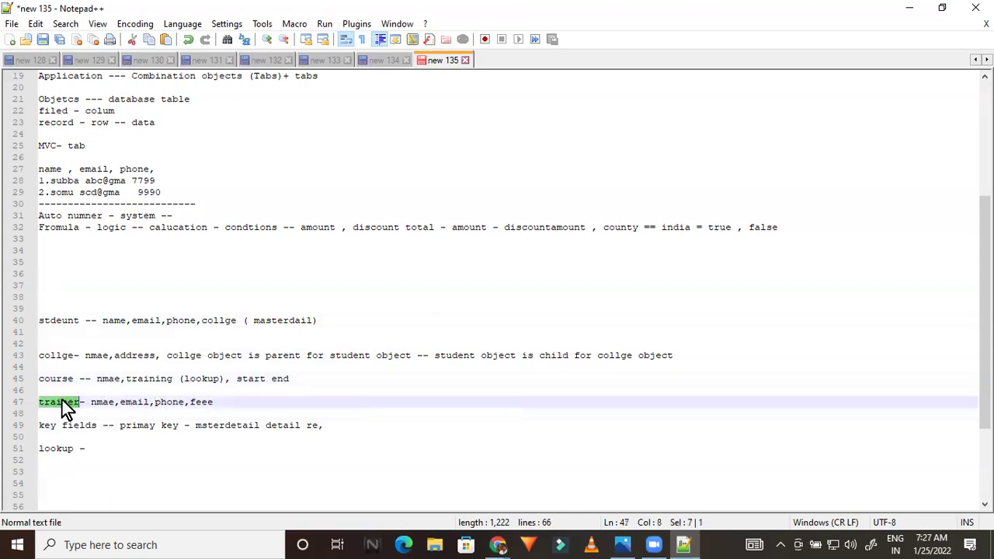
double_click(159, 378)
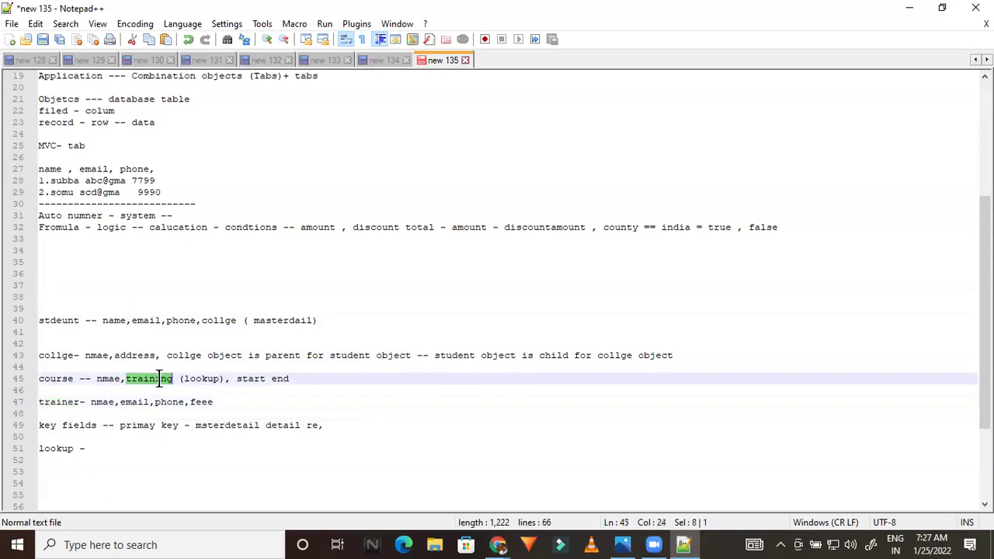
double_click(56, 402)
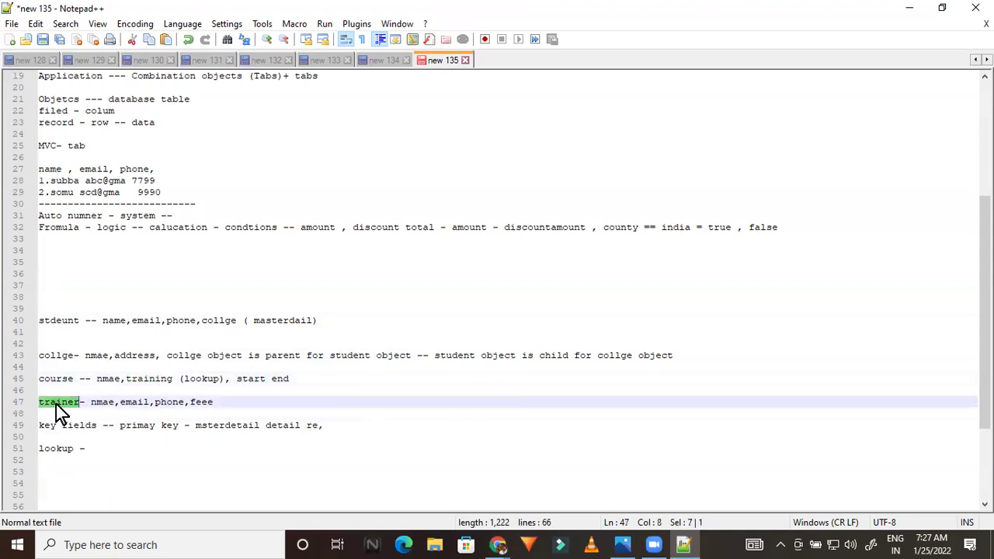
double_click(52, 378)
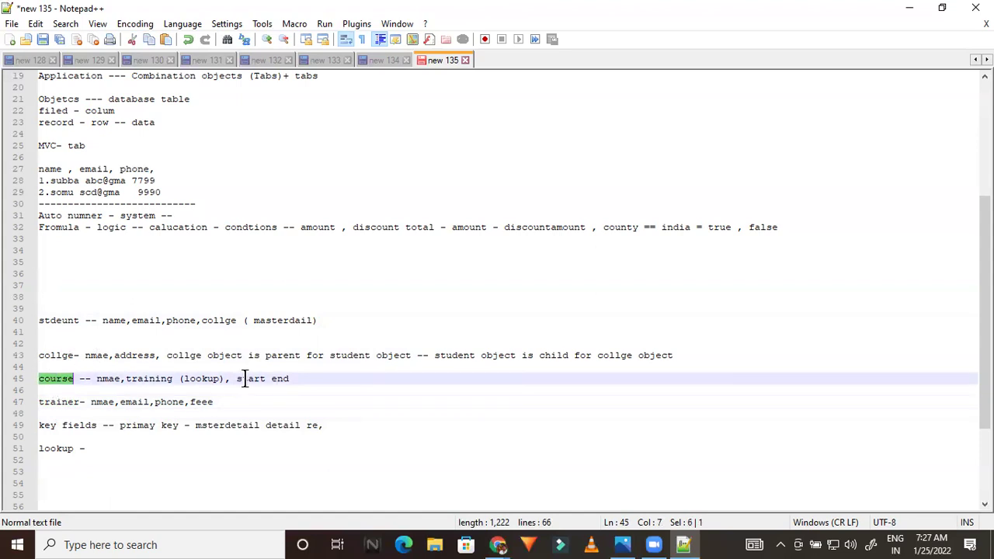
double_click(198, 379)
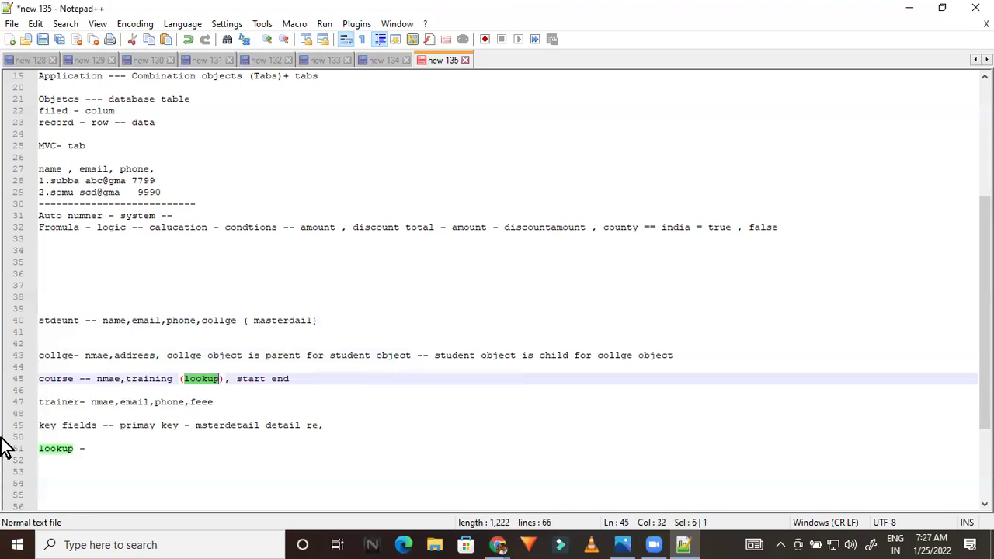
double_click(267, 320)
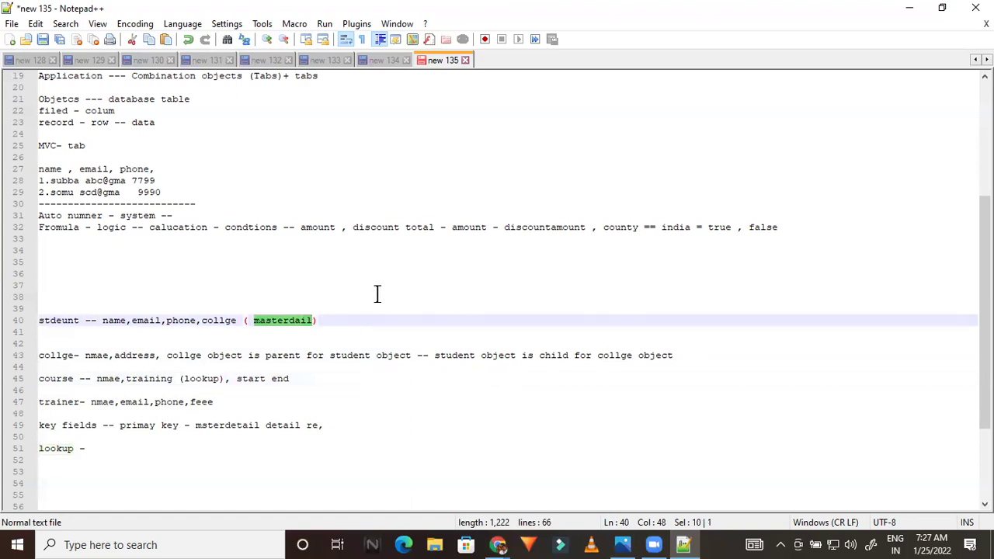
Append the field ", total number == (rollup summery )" to the end of the college line.
left_click(699, 363)
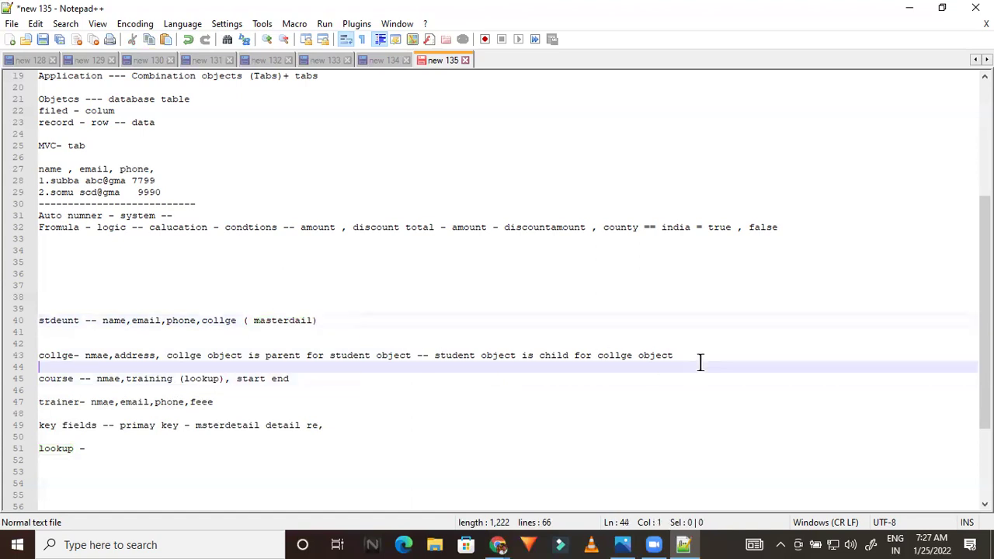
left_click(678, 355)
type(", ")
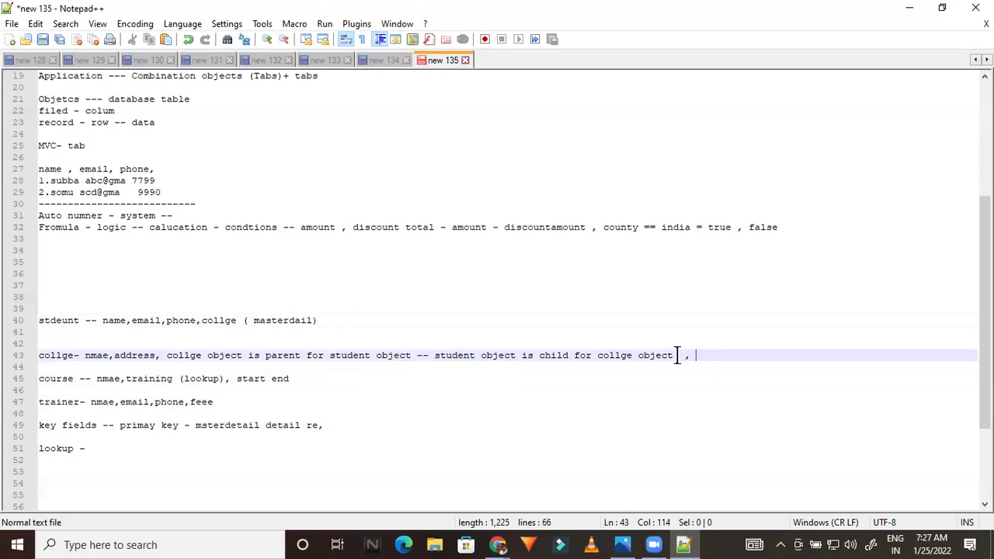
type("total number ==")
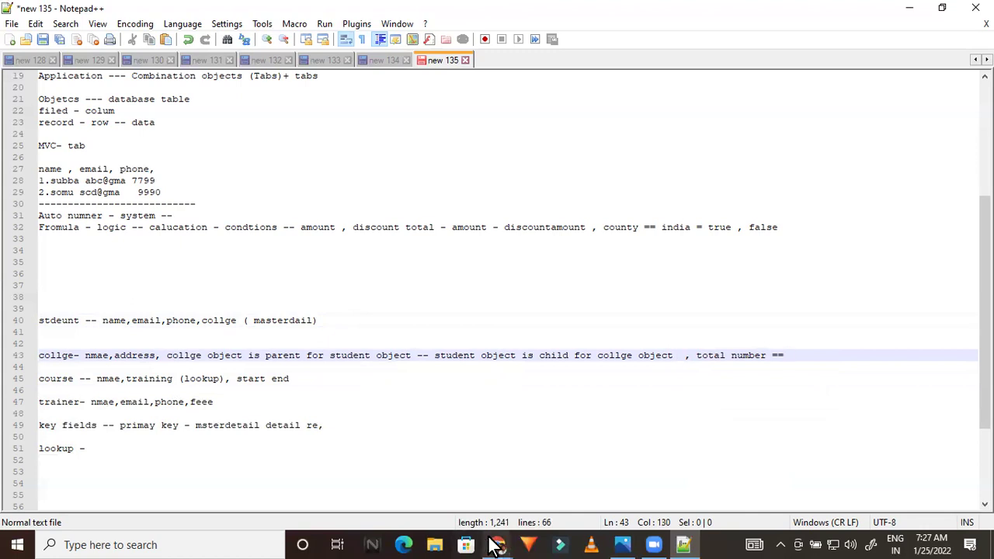
type("(ro")
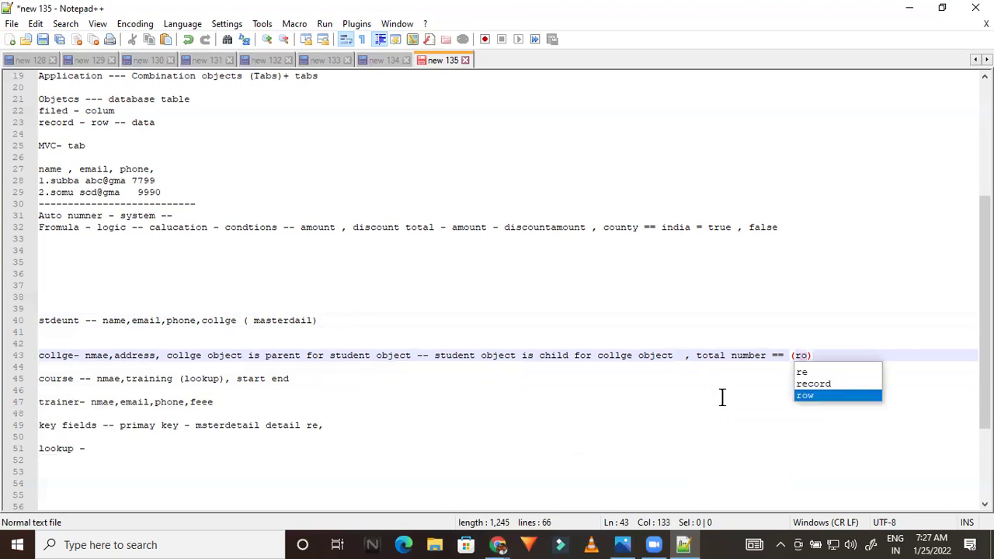
type("llup summery")
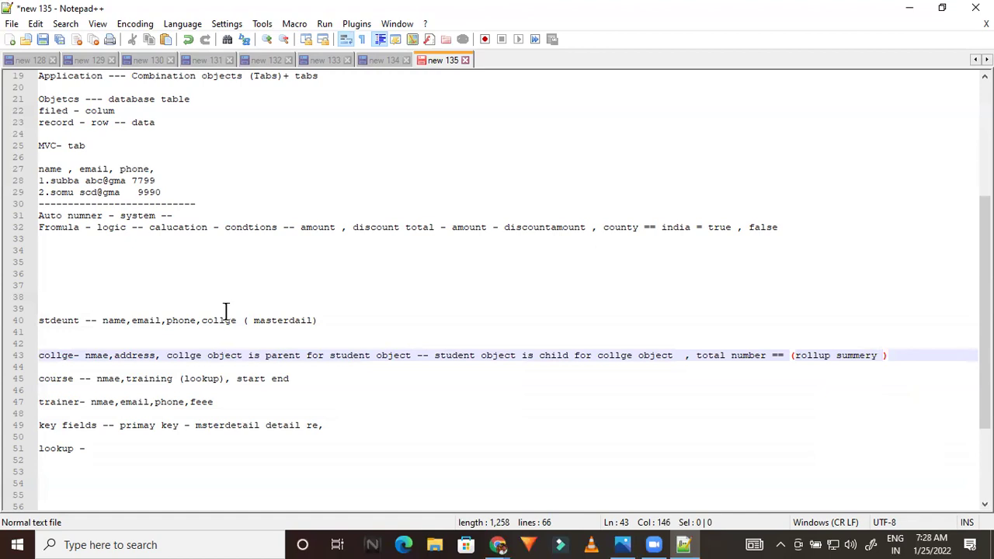
Highlight the "masterdail" type, the college table name, the trainer's "feee" field and the course line's "lookup" type in turn.
double_click(281, 320)
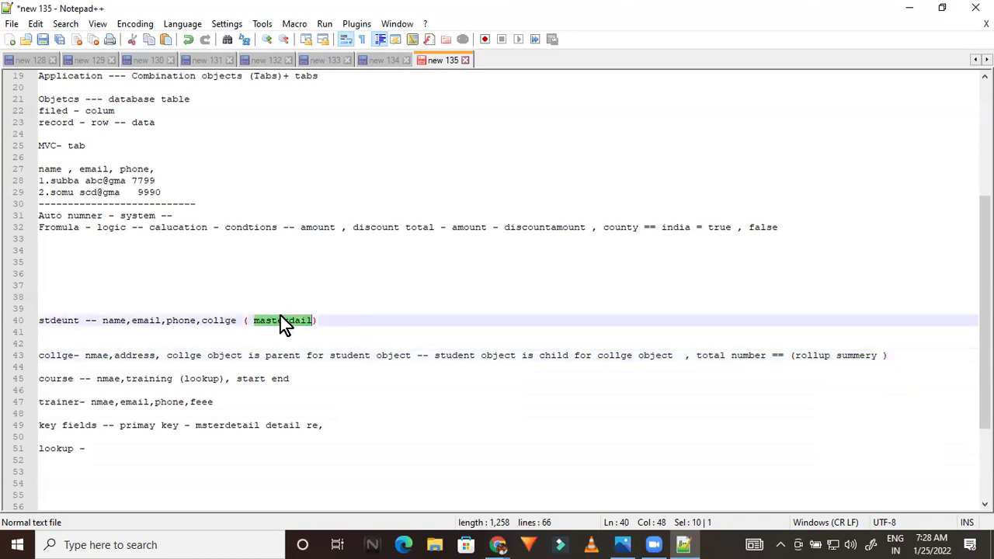
left_click(52, 363)
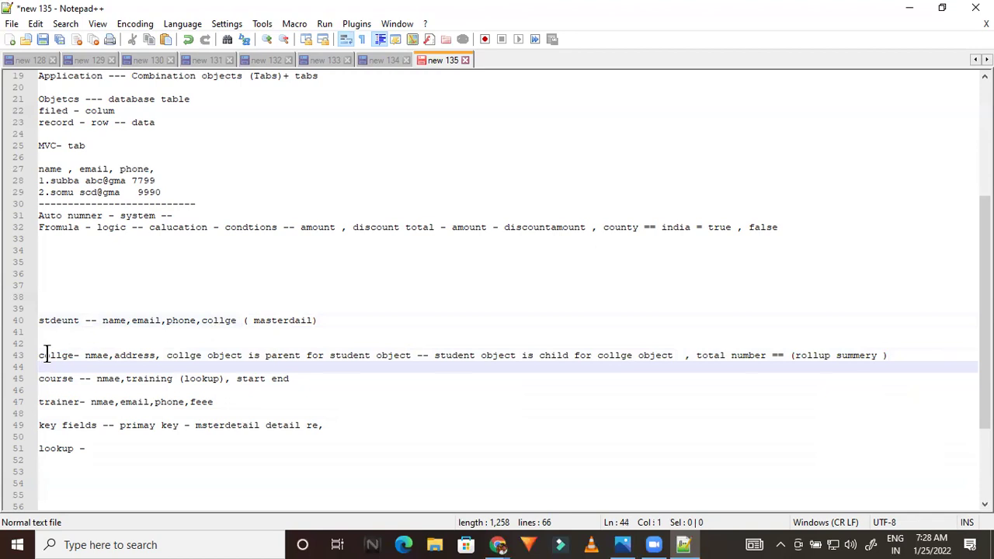
double_click(49, 356)
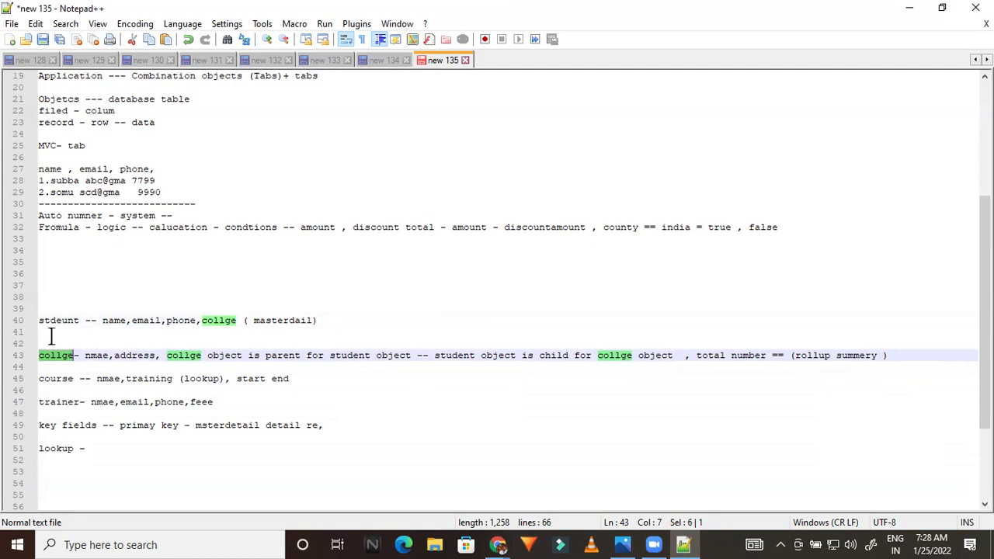
double_click(194, 401)
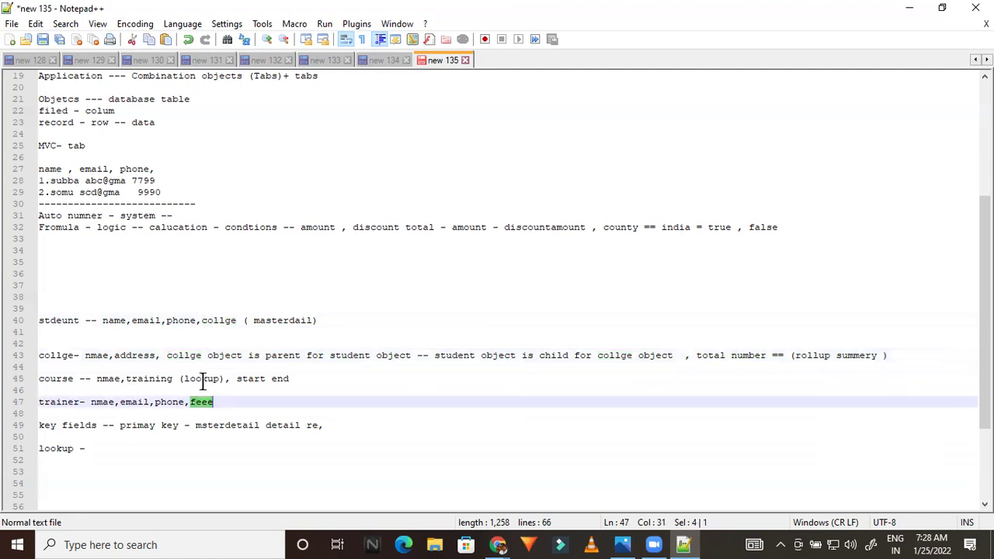
double_click(201, 379)
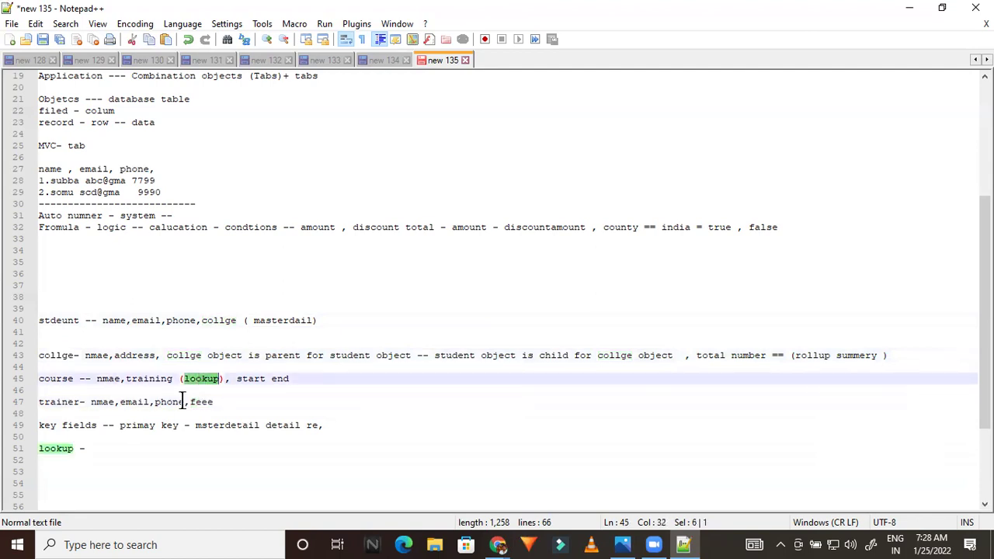
left_click(230, 401)
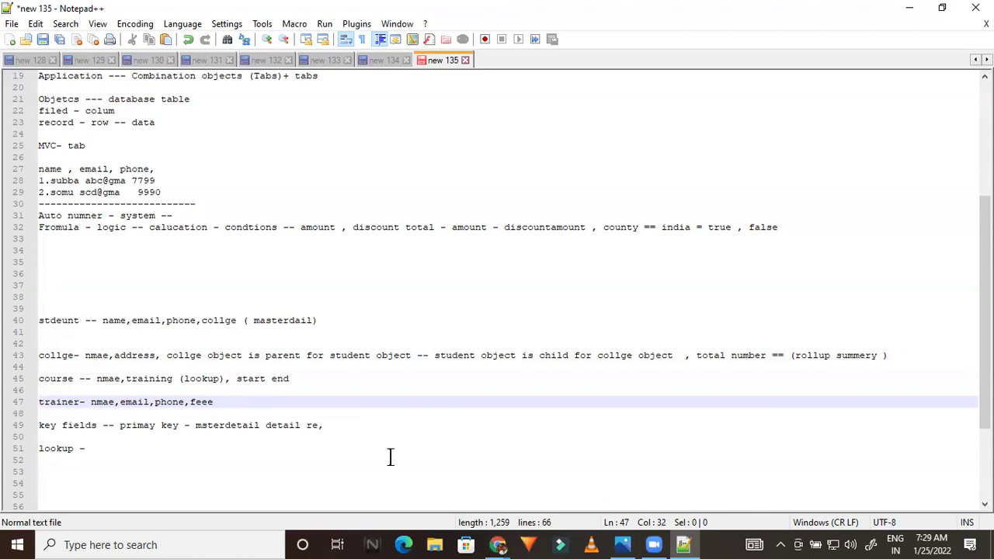
left_click(257, 445)
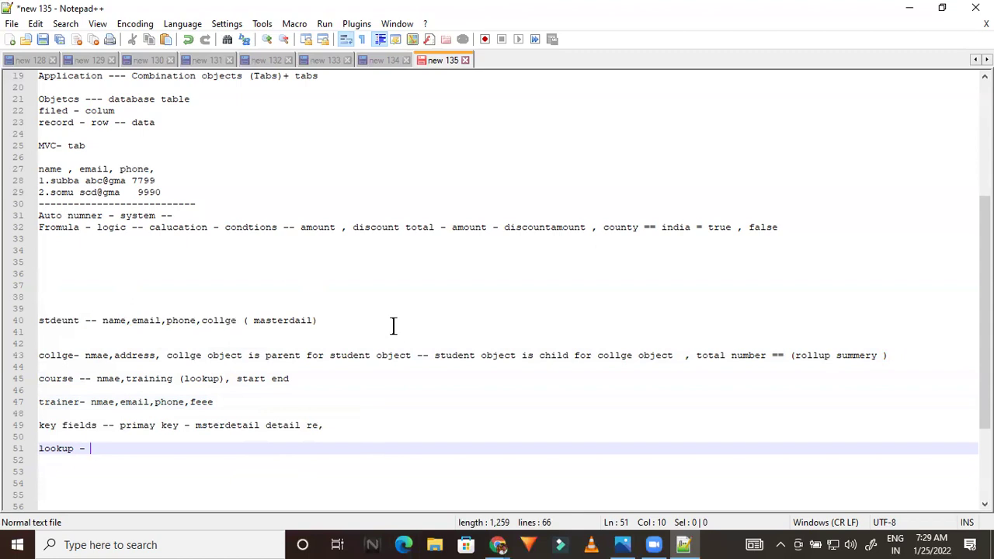
Highlight the sales process lines from "adds(cmapgin)" to "contact", and single out the word "contact".
scroll(387, 289, "up", 6)
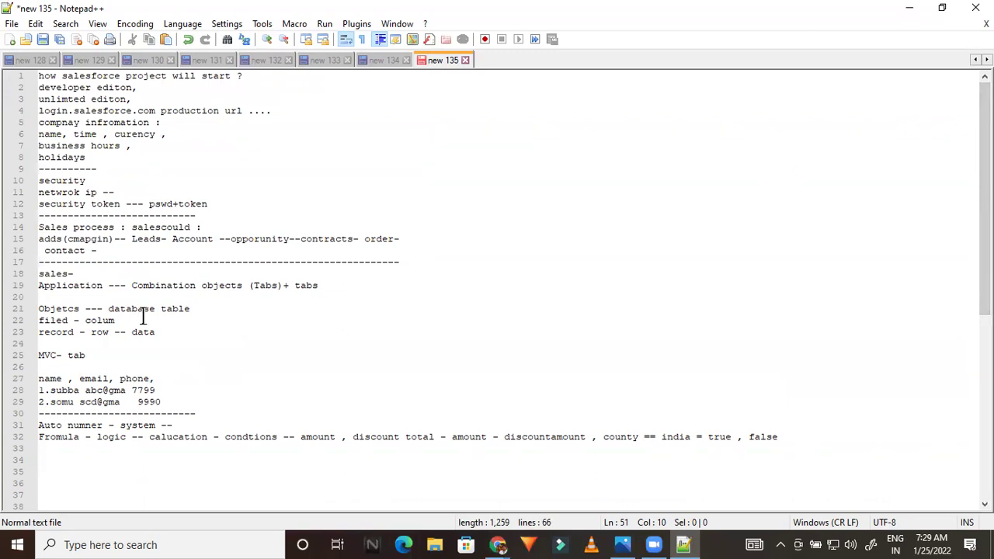
left_click_drag(104, 251, 34, 239)
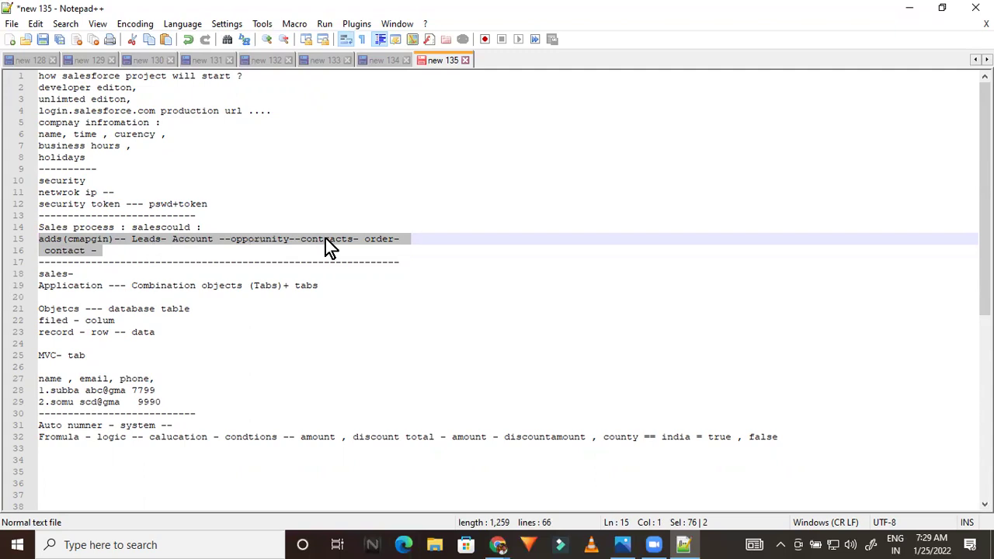
left_click(77, 251)
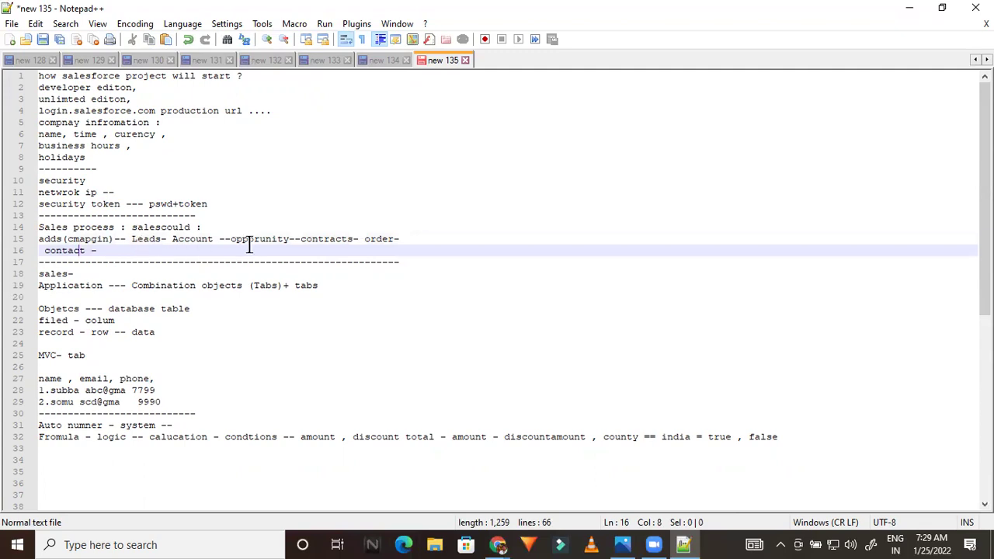
double_click(72, 250)
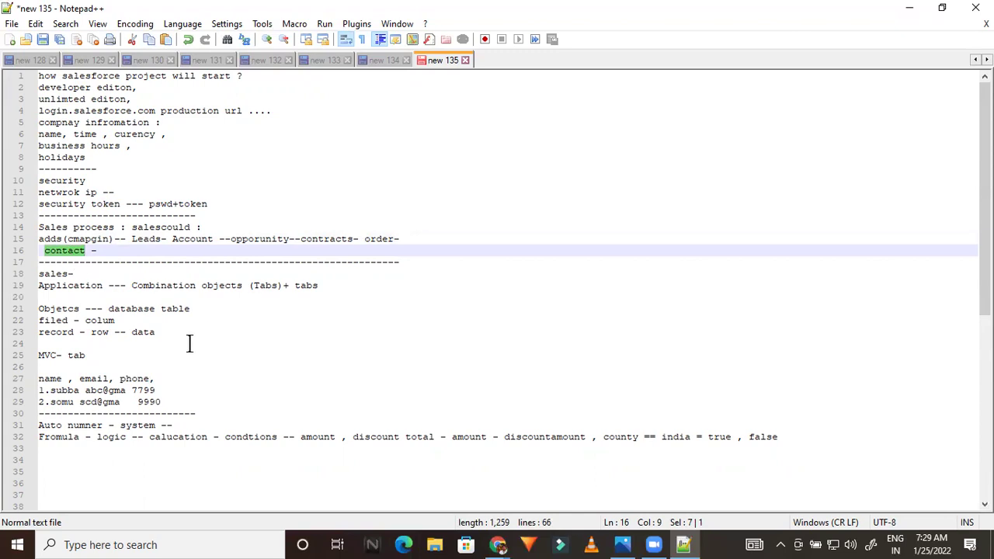
Highlight the word "sales" above the Application line in the notes and view the Salesforce Contacts list in Chrome.
double_click(58, 276)
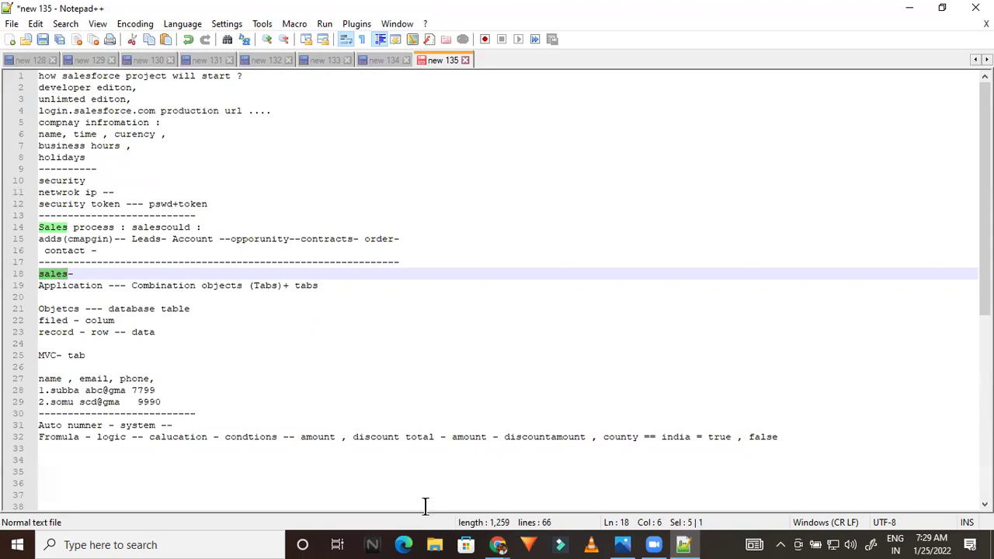
left_click(497, 545)
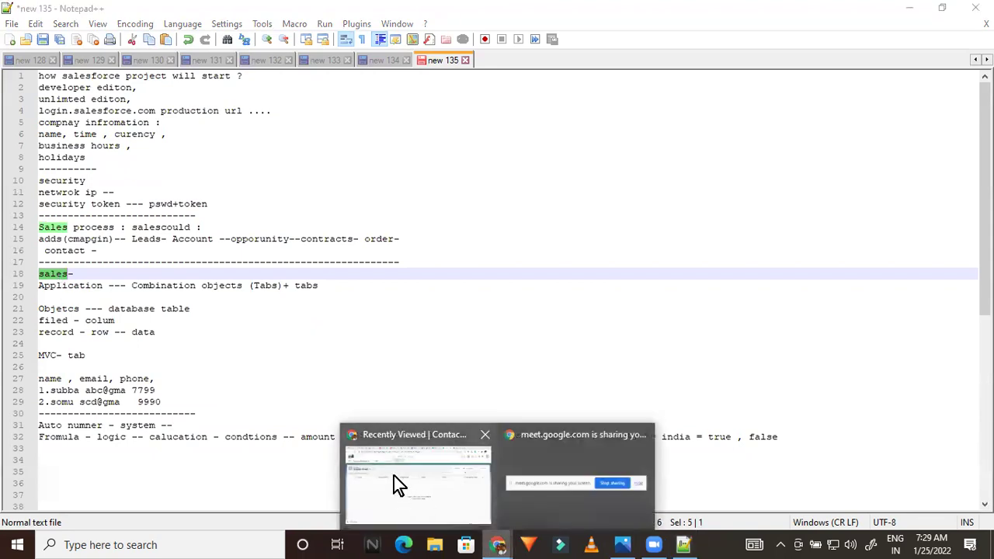
left_click(394, 476)
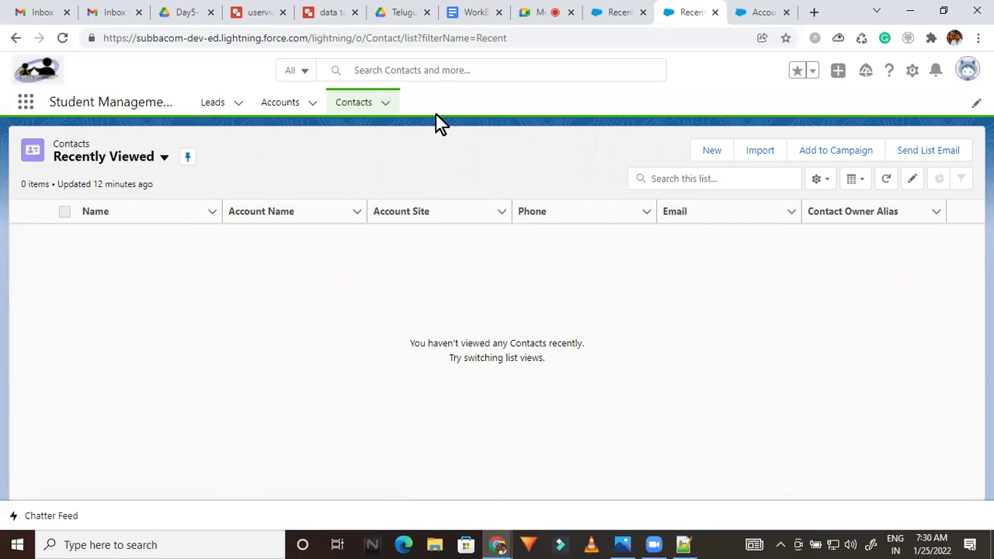
left_click(683, 545)
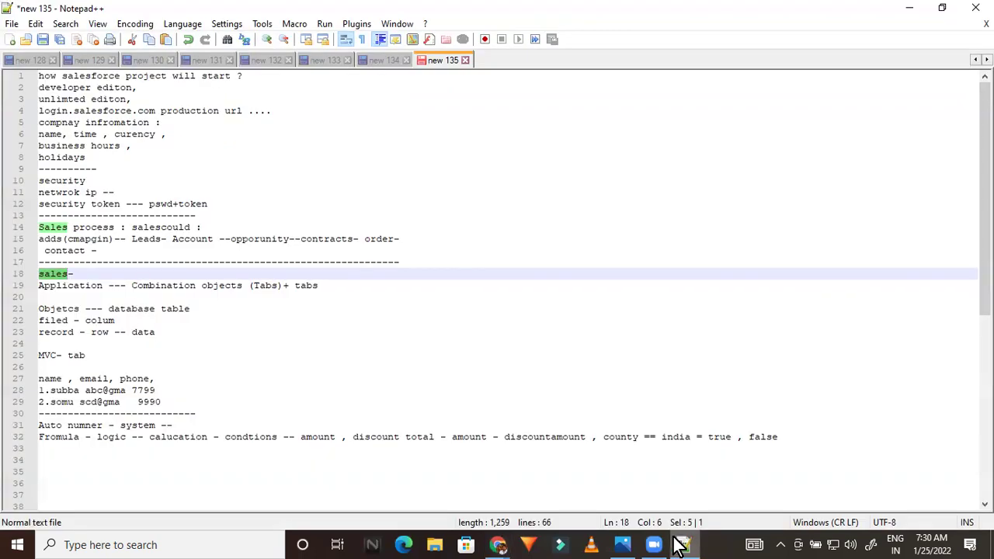
Switch to Photos, review the College, Subject, Student and Marks tables with the relationship definitions in data tabels.png, and close the image.
left_click(628, 545)
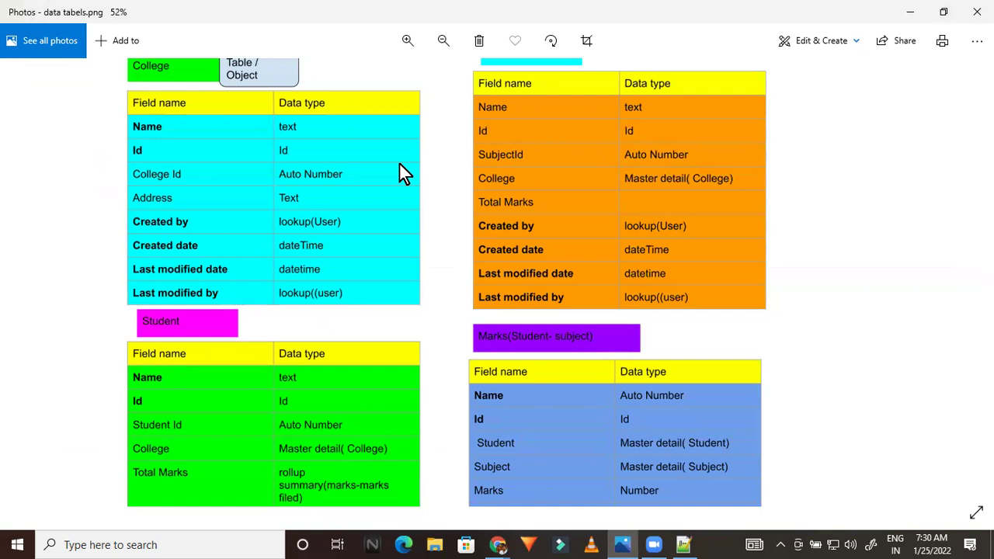
scroll(398, 202, "up", 1)
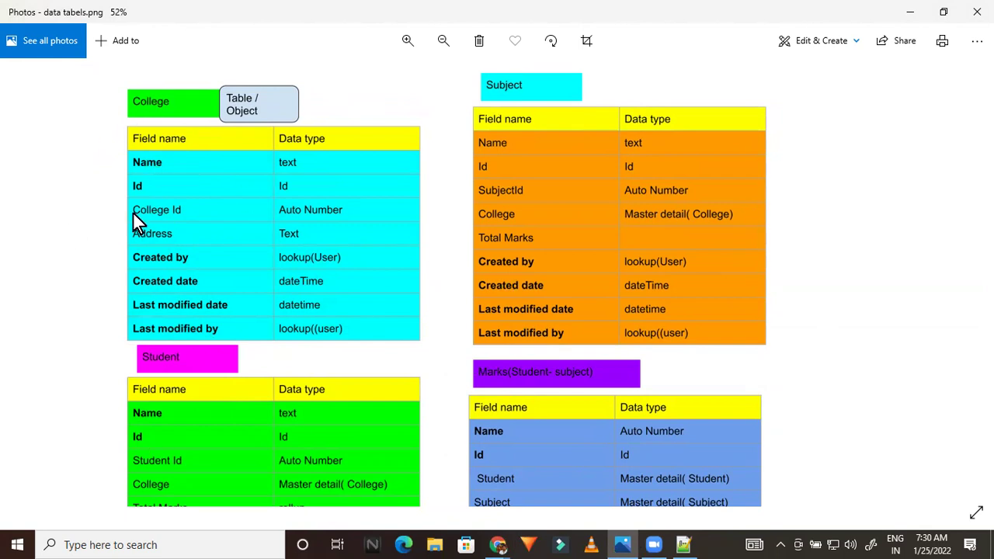
left_click_drag(420, 371, 379, 11)
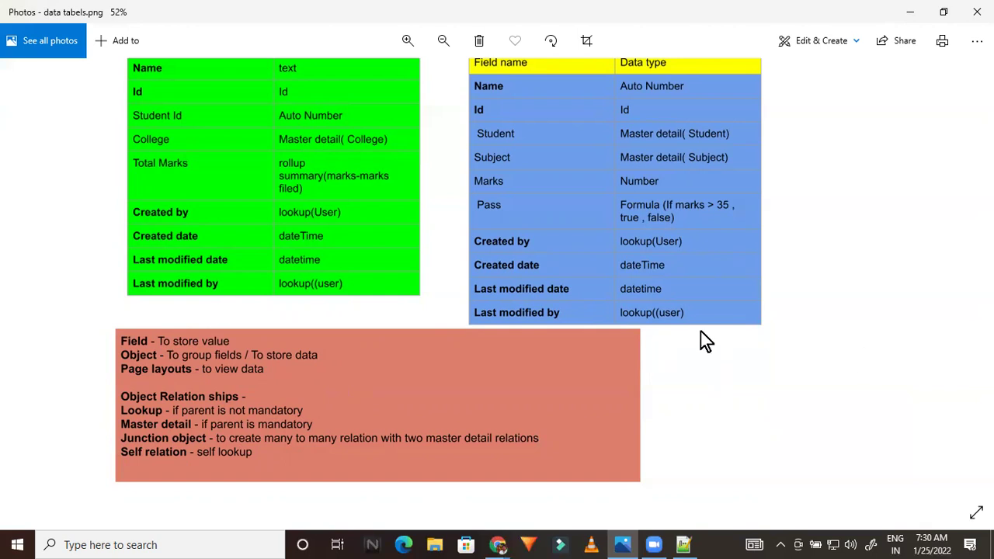
left_click_drag(482, 230, 683, 455)
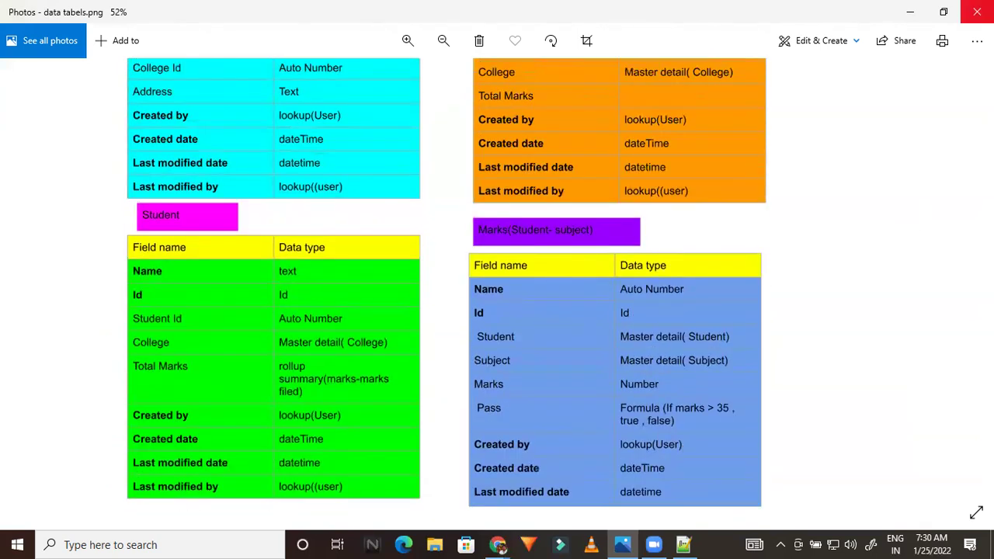
left_click(977, 12)
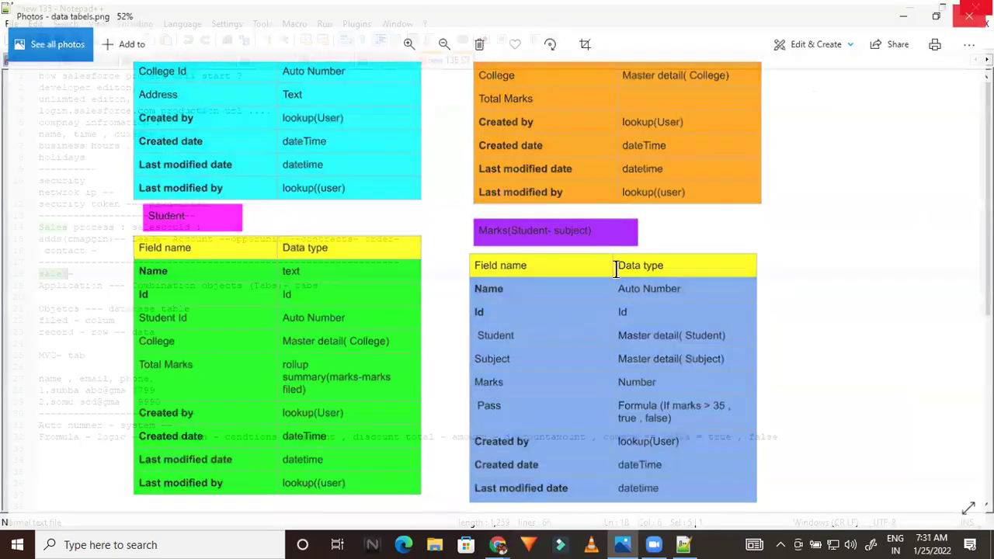
Switch to Salesforce in Chrome, open the Object Manager in Setup and dismiss the record pages announcement.
left_click(396, 308)
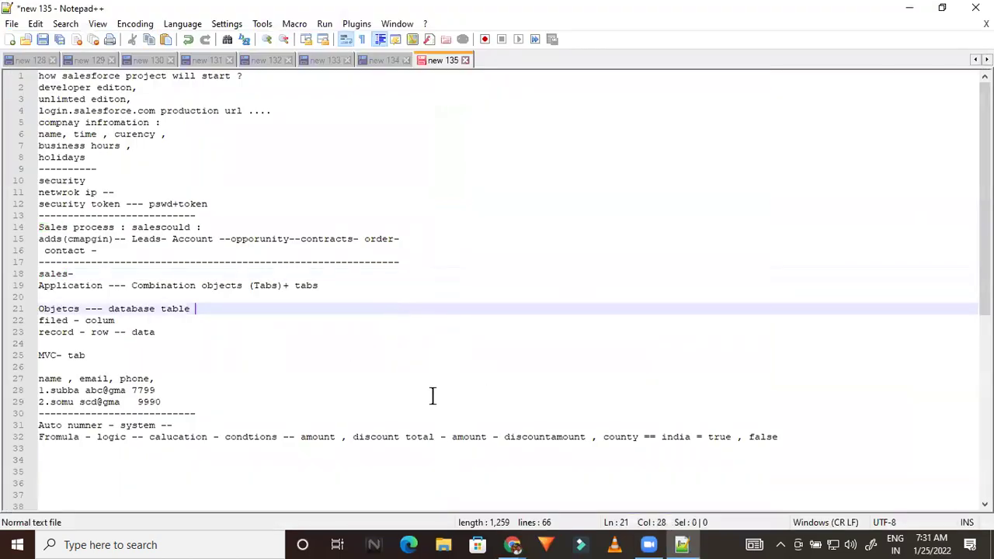
mouse_move(510, 542)
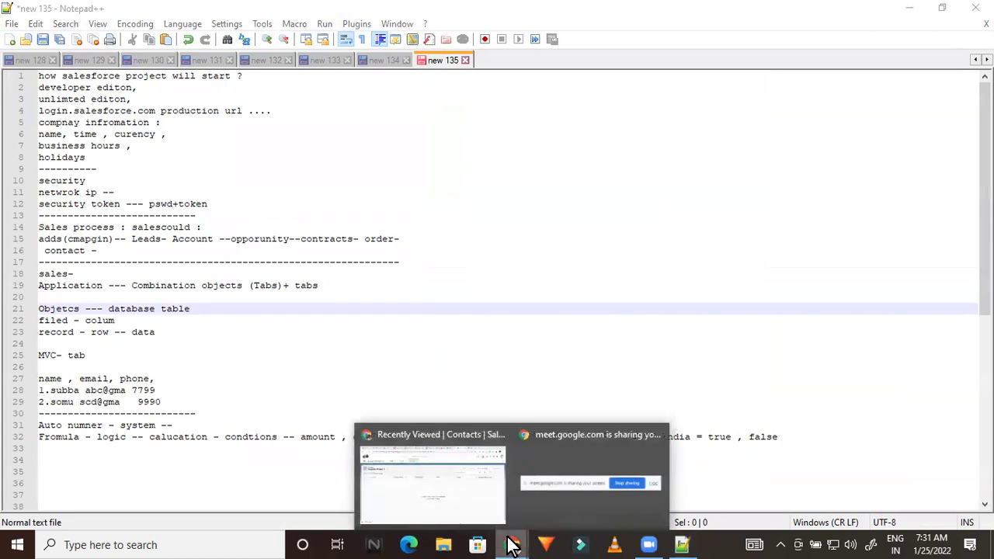
left_click(429, 486)
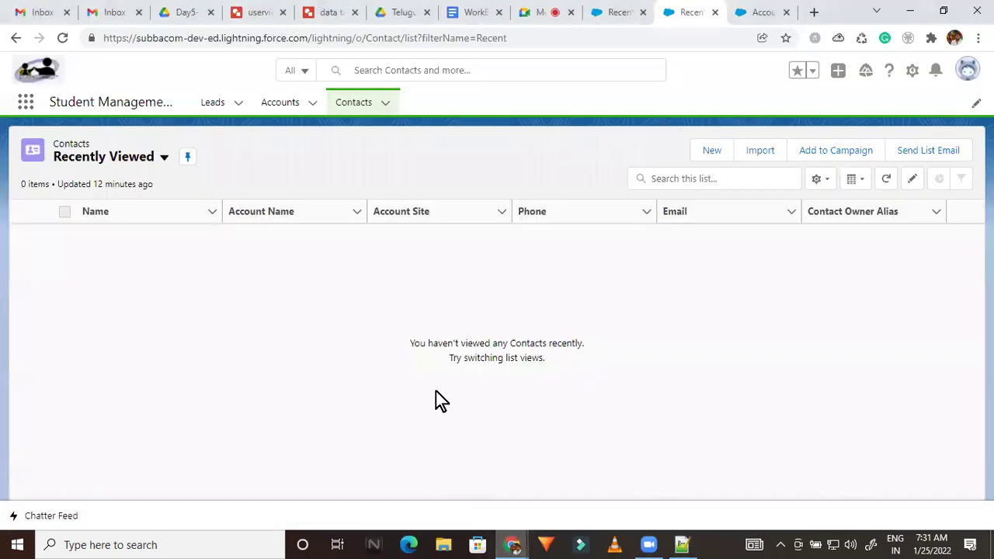
left_click(911, 74)
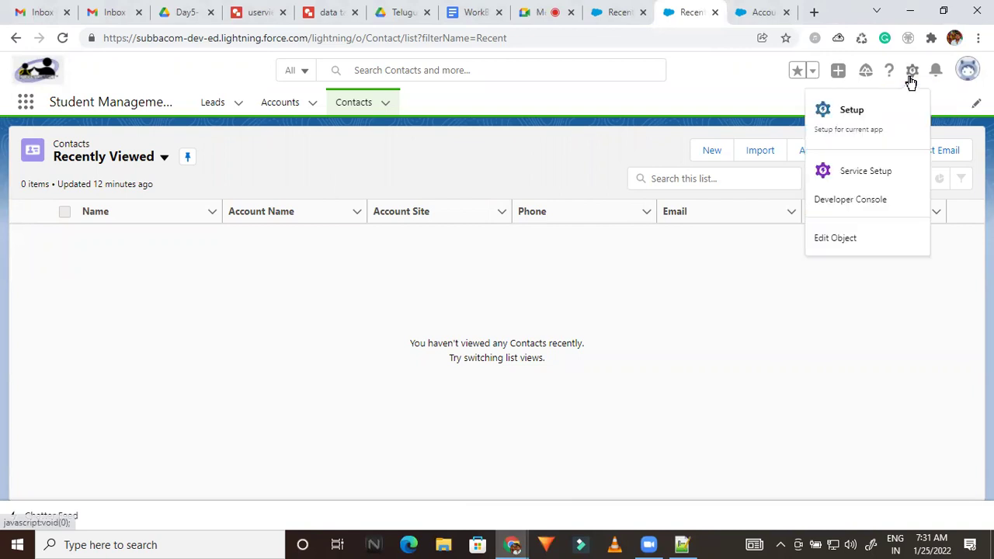
left_click(836, 116)
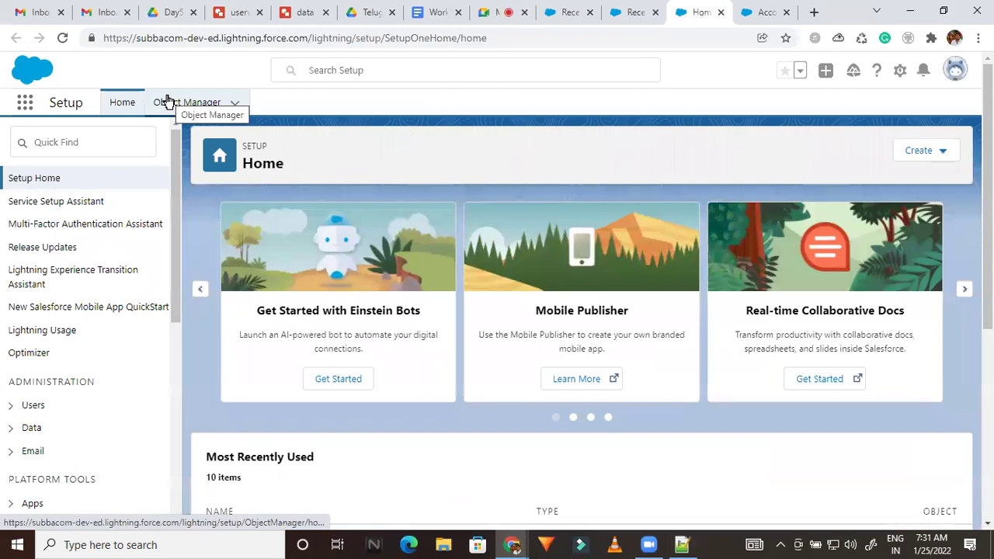
left_click(167, 102)
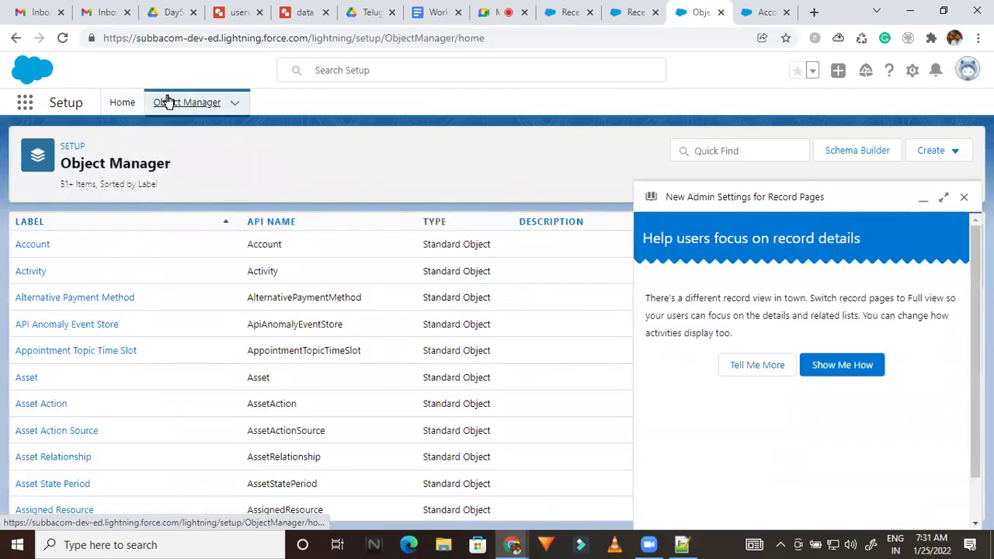
left_click(964, 196)
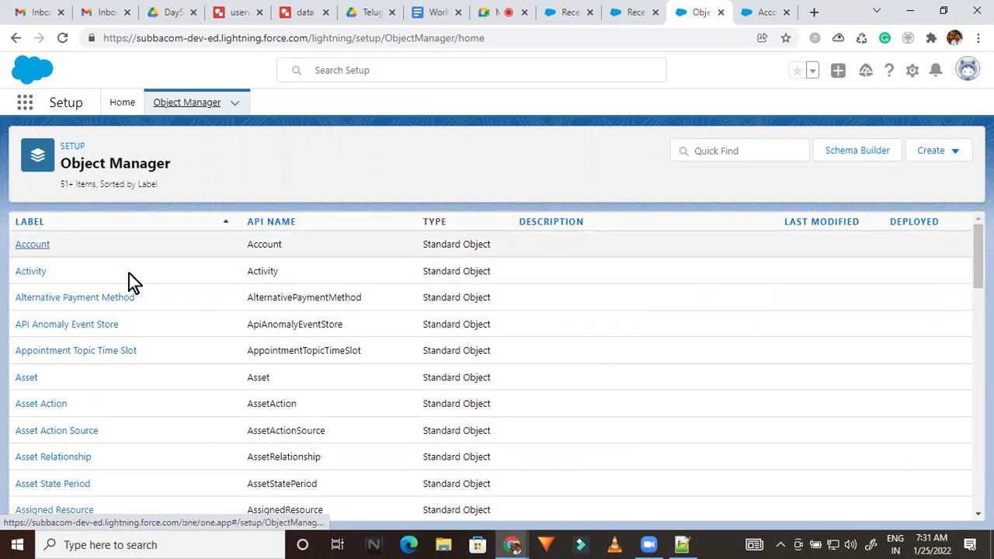
Look through the list of objects and highlight the "Standard Object" type of the Account object.
scroll(955, 395, "down", 12)
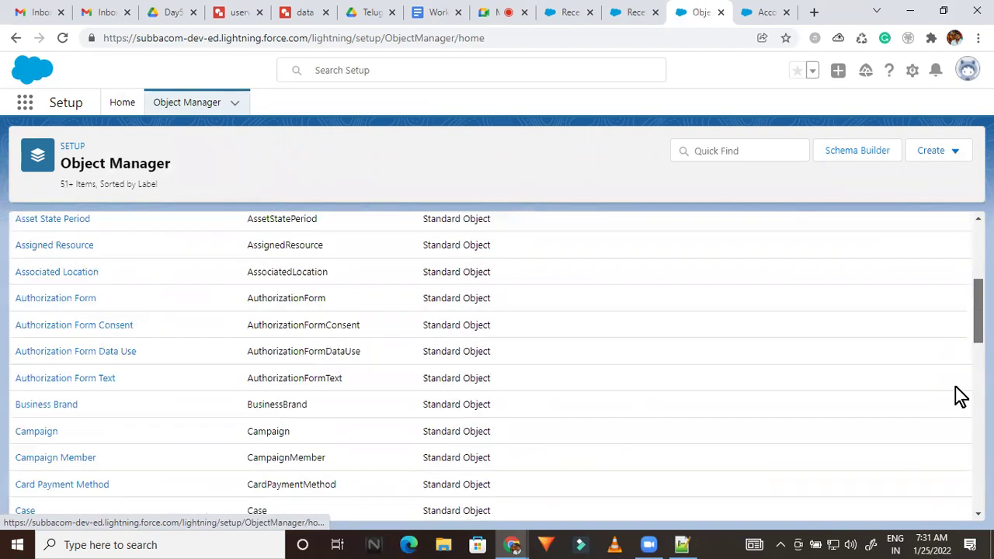
scroll(575, 313, "down", 8)
scroll(575, 313, "up", 20)
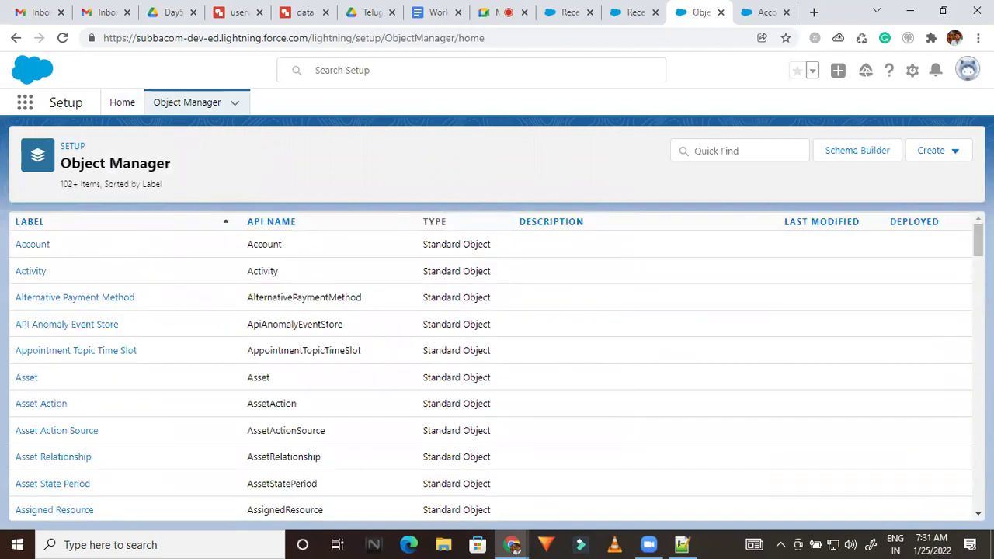
left_click_drag(417, 247, 507, 262)
left_click(383, 146)
left_click_drag(422, 244, 477, 247)
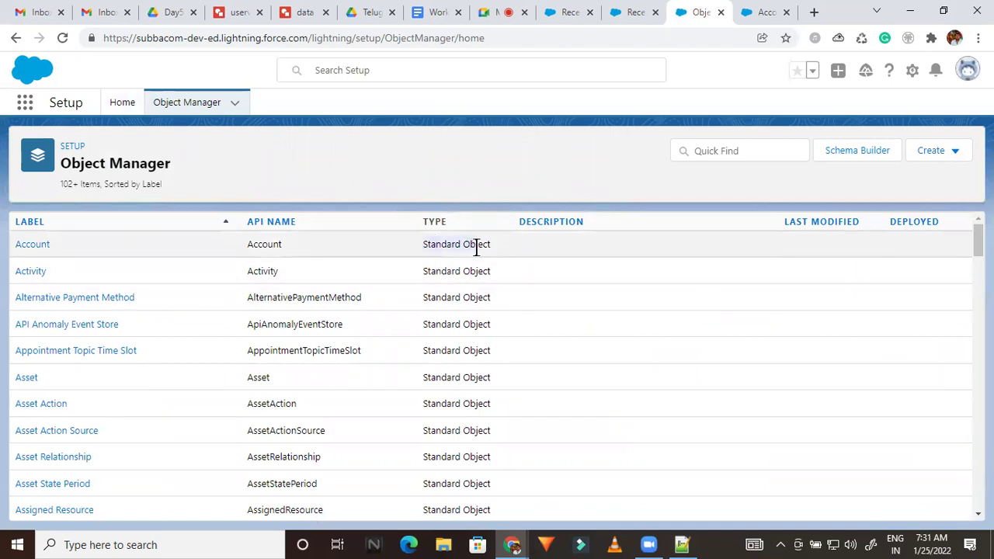
left_click(367, 162)
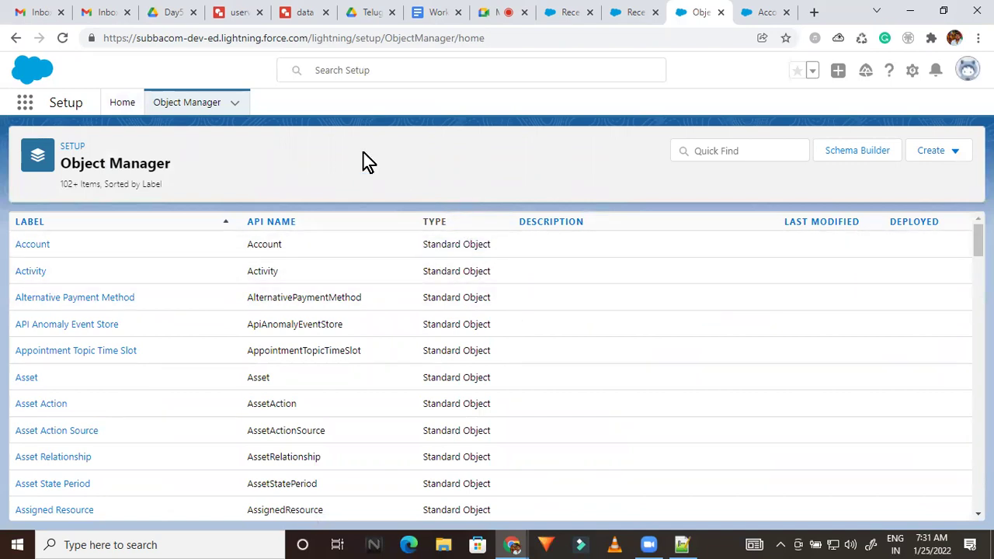
Start creating a new custom object and look over its definition form.
left_click(956, 152)
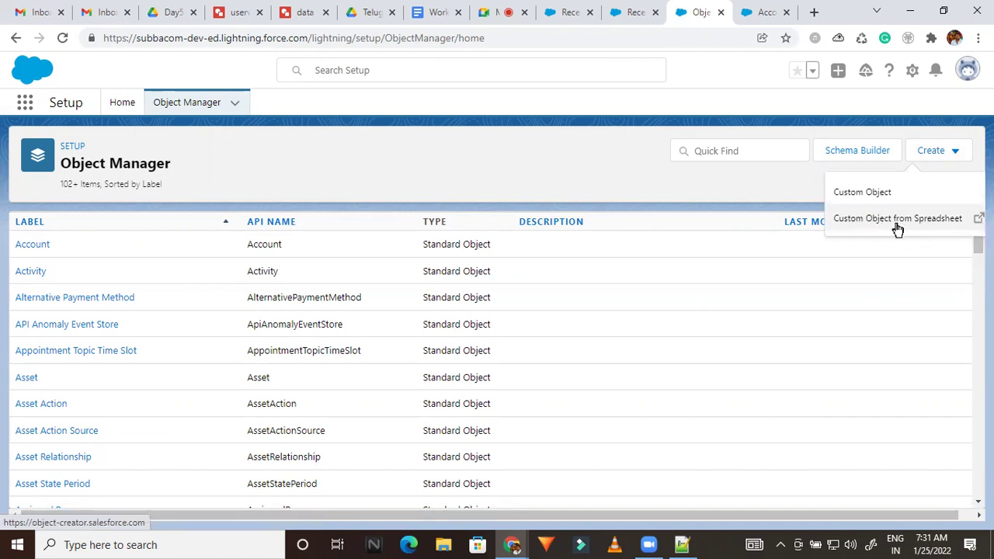
left_click(867, 192)
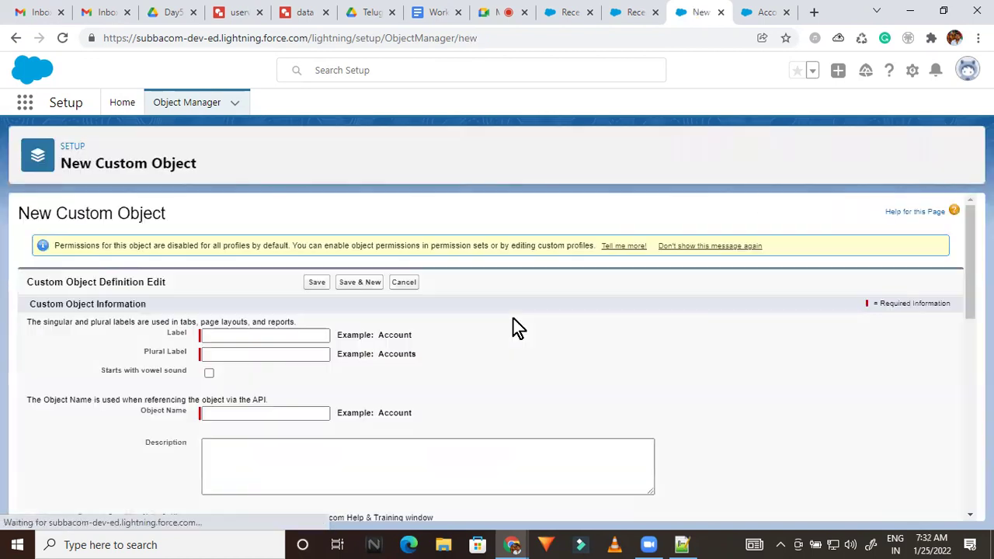
scroll(968, 249, "down", 7)
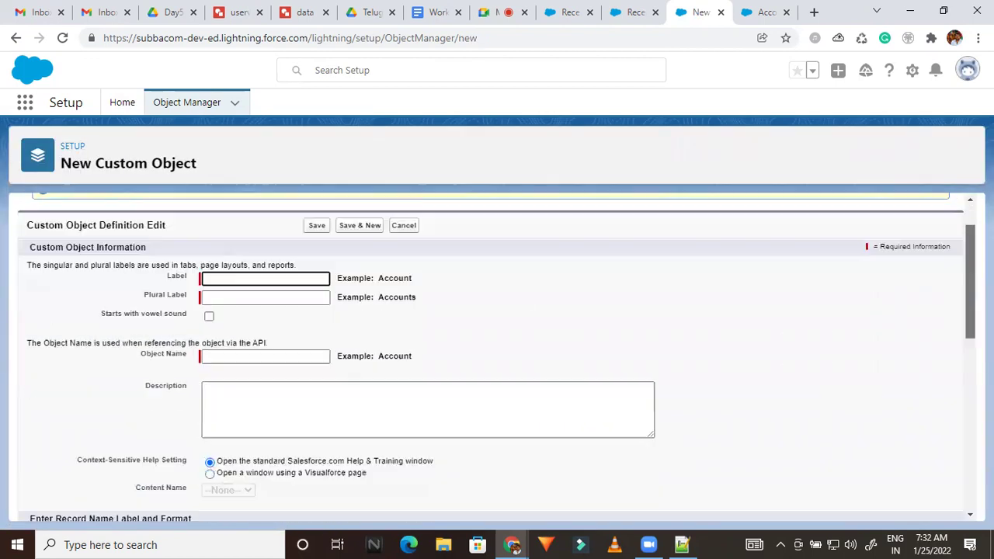
scroll(950, 417, "up", 6)
scroll(283, 379, "up", 2)
scroll(283, 379, "down", 1)
scroll(282, 378, "up", 1)
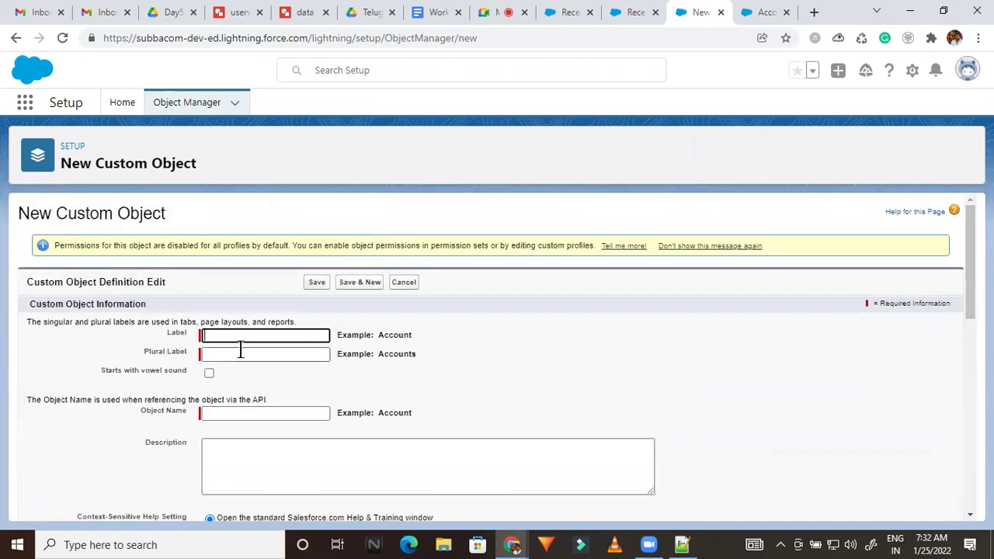
Set the new custom object's label to "student" and let the object name fill in from it.
left_click(680, 544)
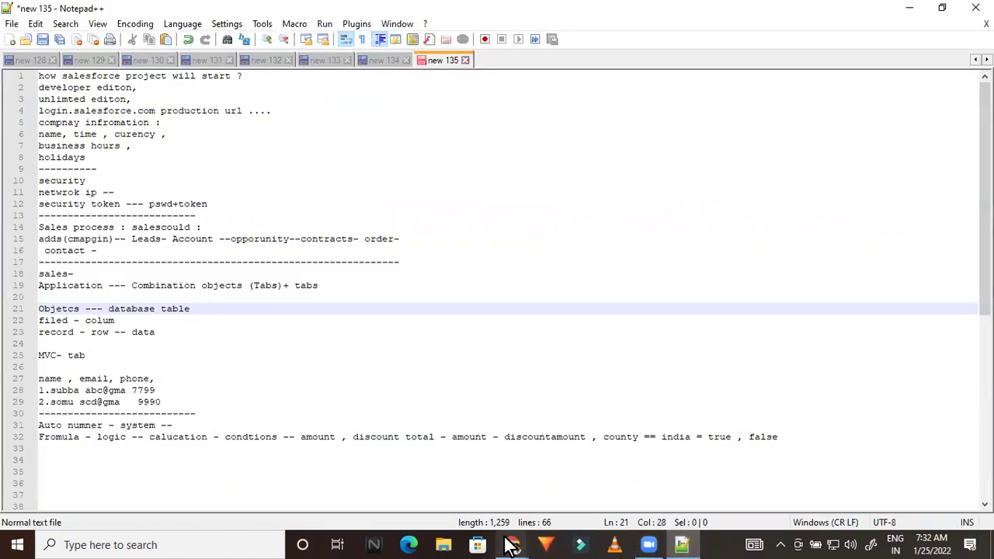
mouse_move(508, 542)
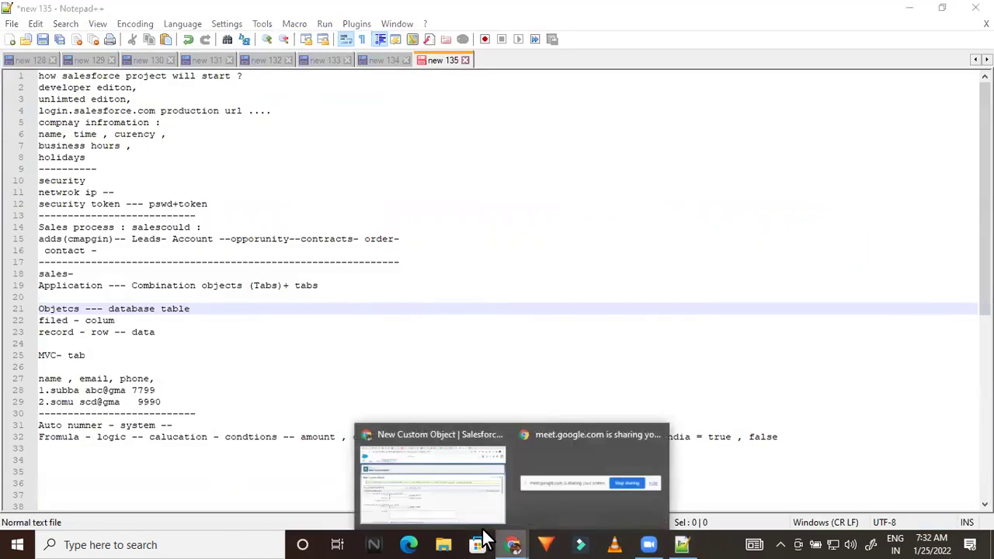
left_click(433, 484)
type("student")
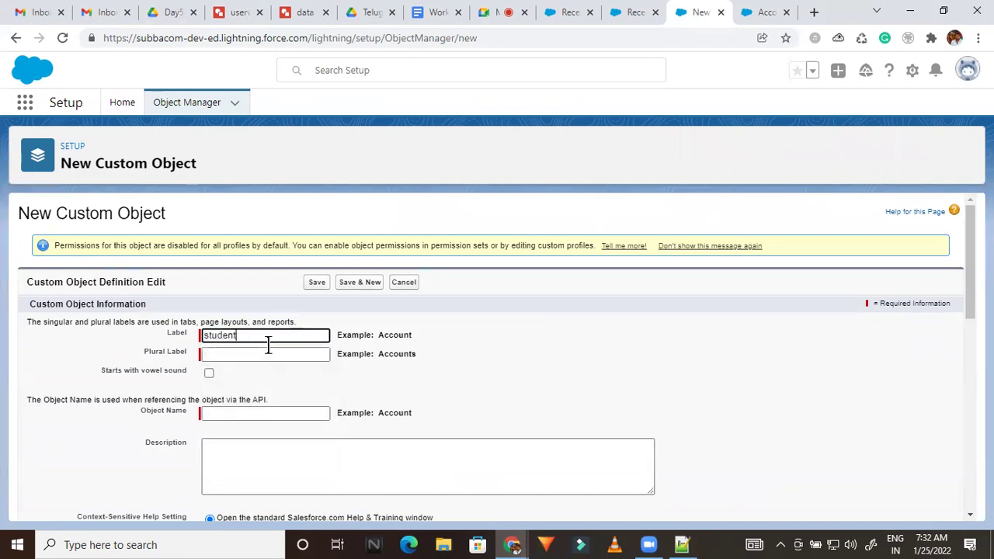
left_click(469, 348)
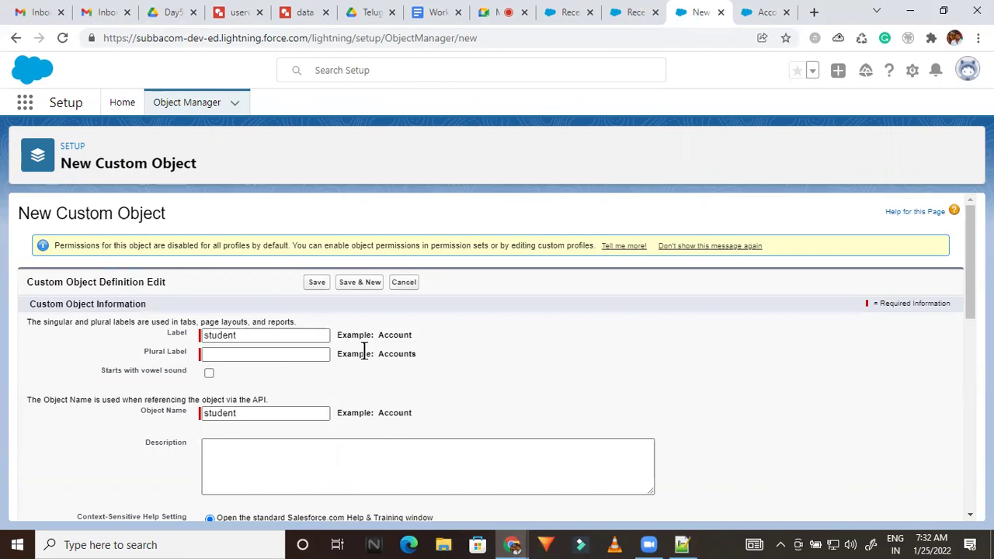
Point out the Label and Object Name fields and the note on referencing the object via the API.
left_click_drag(966, 263, 966, 289)
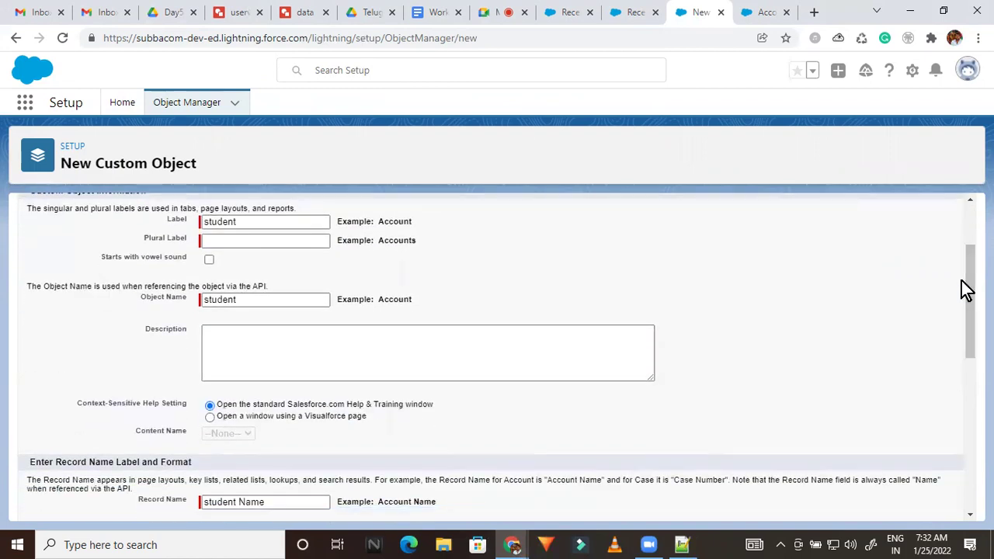
double_click(176, 220)
left_click(141, 298)
left_click(150, 316)
double_click(177, 220)
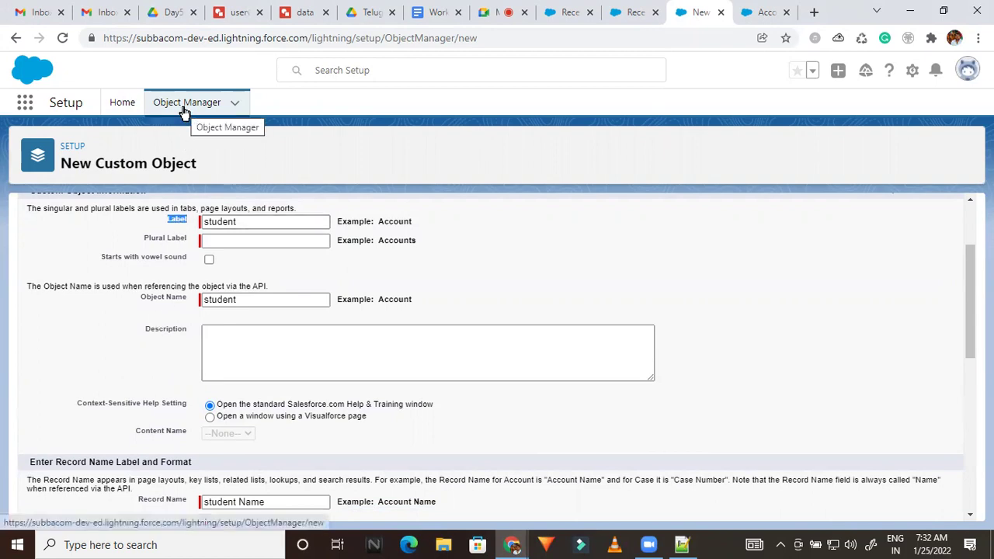
double_click(223, 223)
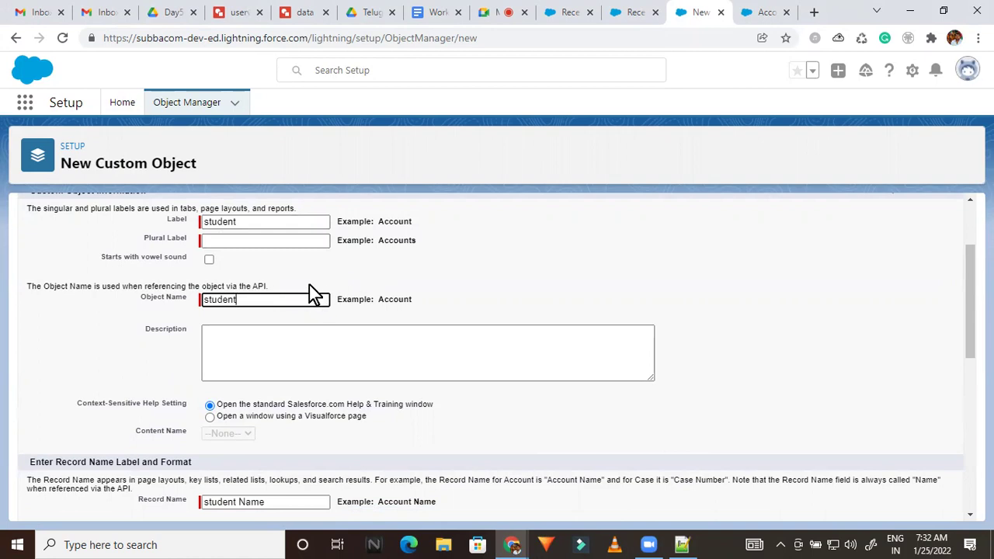
triple_click(268, 285)
left_click(64, 301)
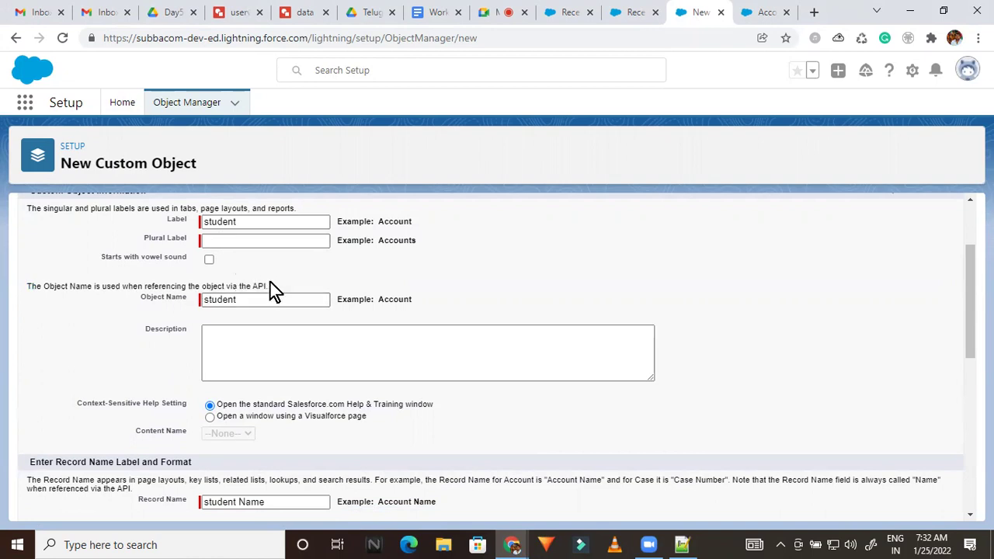
Copy the label text into the plural label and extend it to "students".
left_click(214, 240)
left_click(216, 230)
double_click(210, 223)
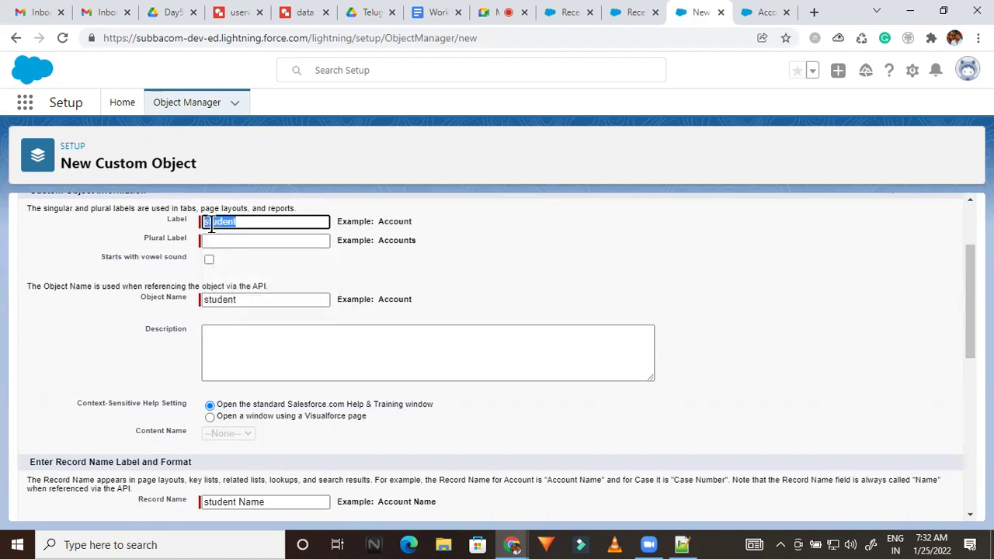
key("ctrl+c")
left_click(216, 241)
key("ctrl+v")
type("s")
left_click(510, 235)
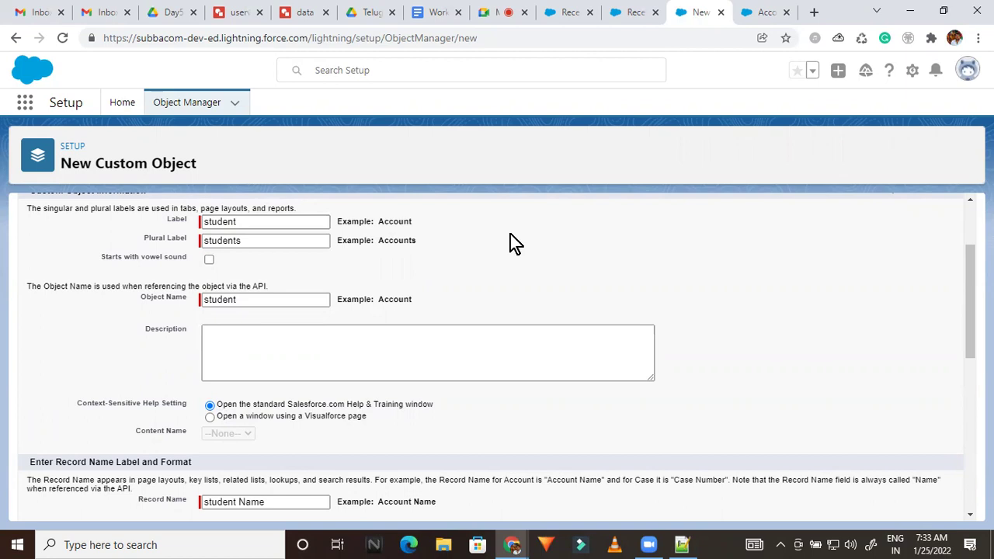
double_click(219, 223)
left_click(250, 241)
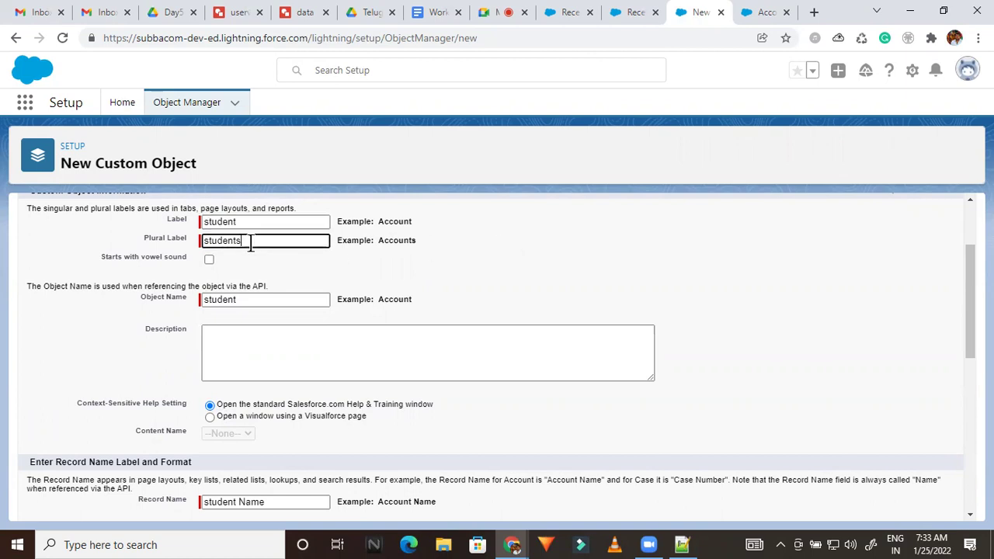
Enter the student object's description as "this object is used to store student infromation".
left_click(589, 290)
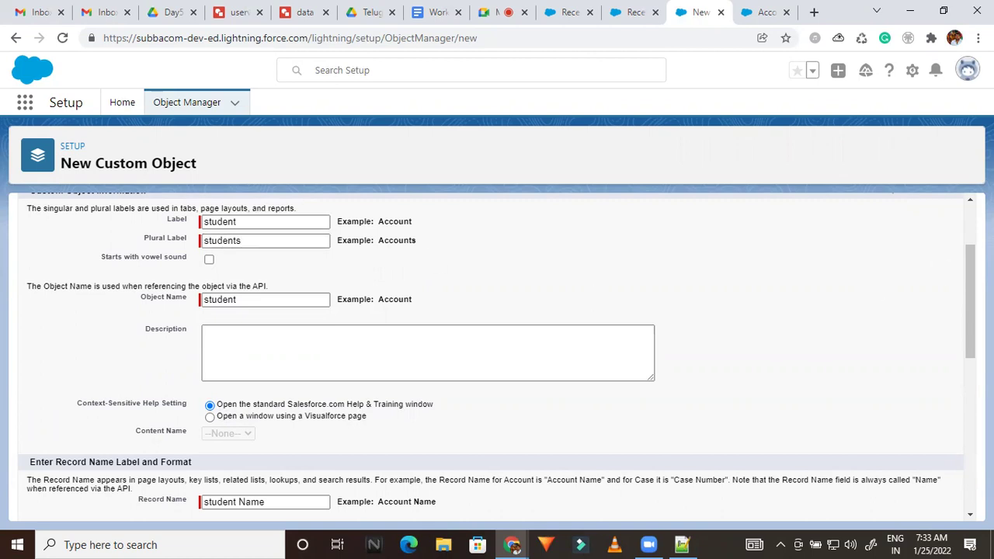
scroll(435, 270, "down", 1)
left_click(434, 270)
type("this object is used to store ")
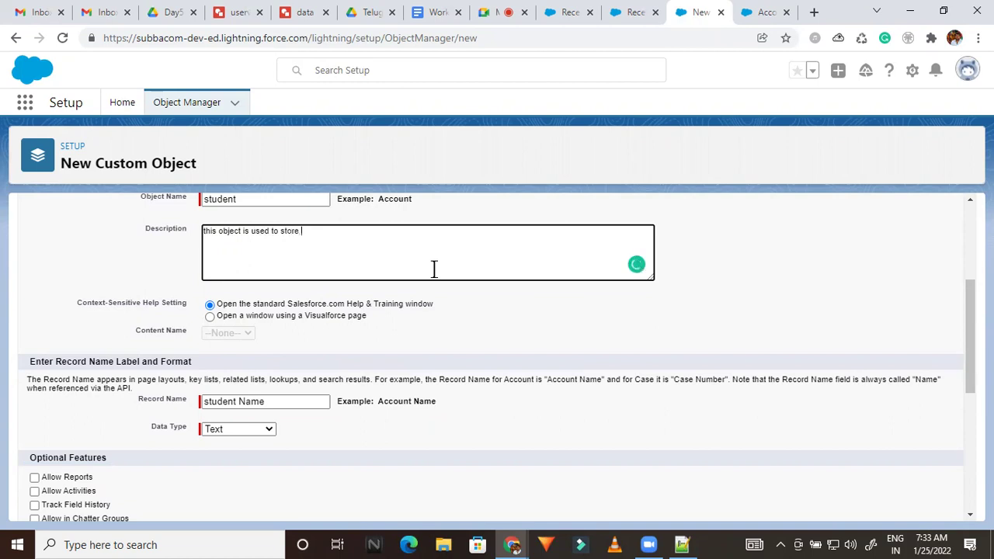
type("student infromation")
left_click(730, 223)
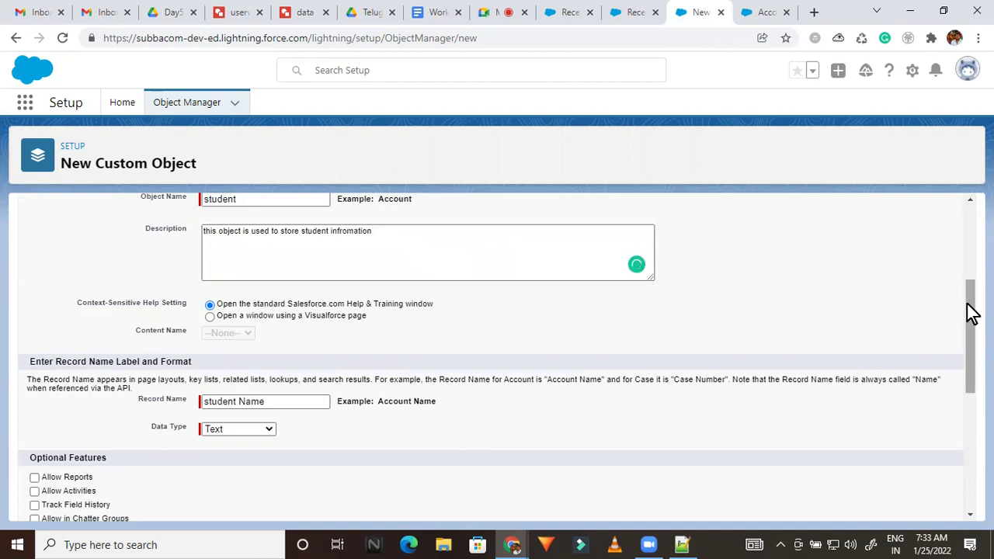
Change the record name to "student Id" and set its data type to Auto Number.
left_click_drag(970, 313, 970, 358)
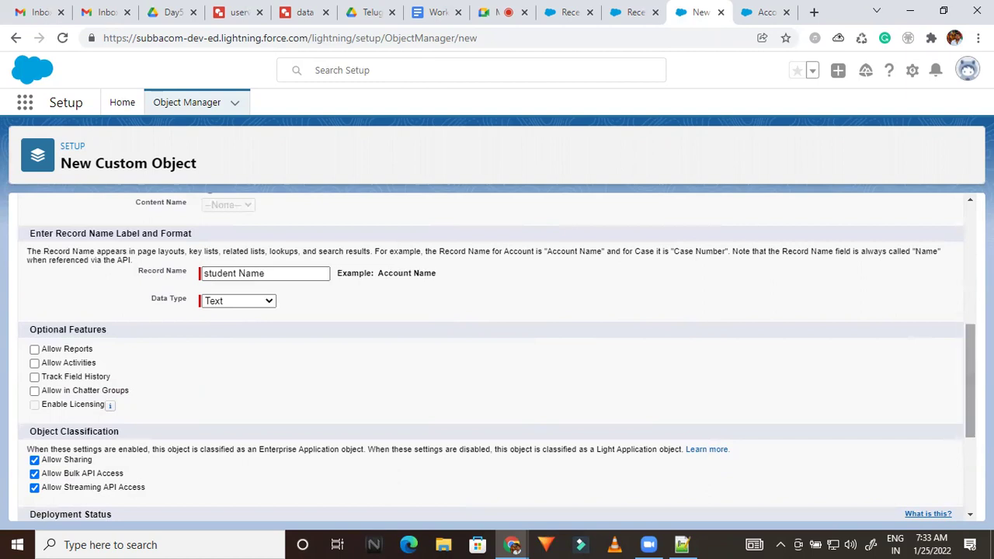
left_click(286, 276)
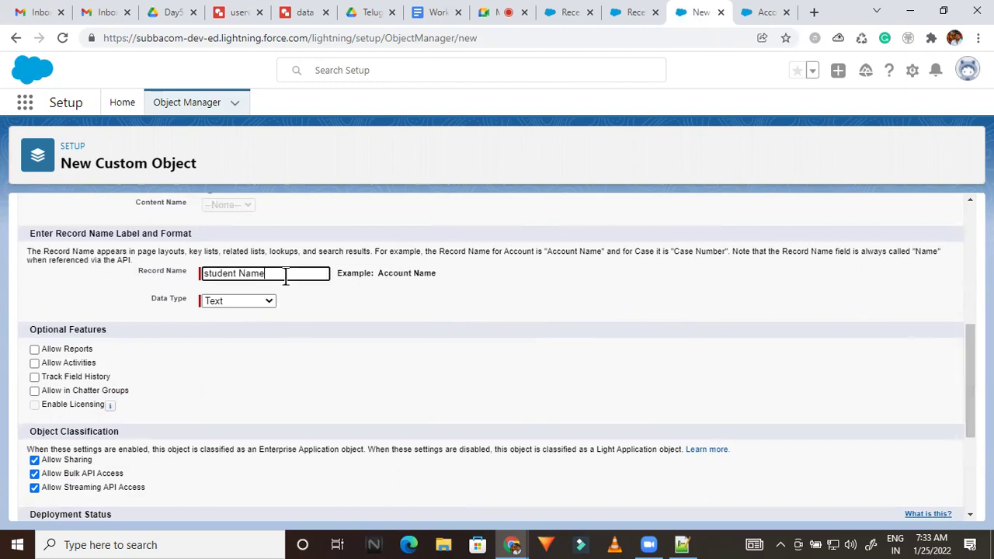
key("BackSpace")
key("BackSpace")
key("BackSpace")
key("BackSpace")
type("Id")
left_click(381, 316)
left_click(245, 303)
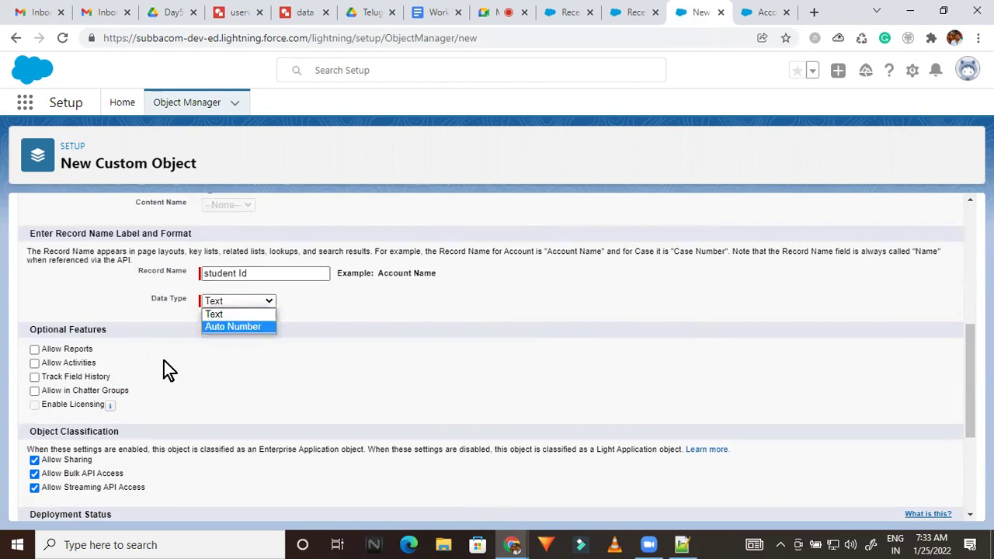
left_click(220, 327)
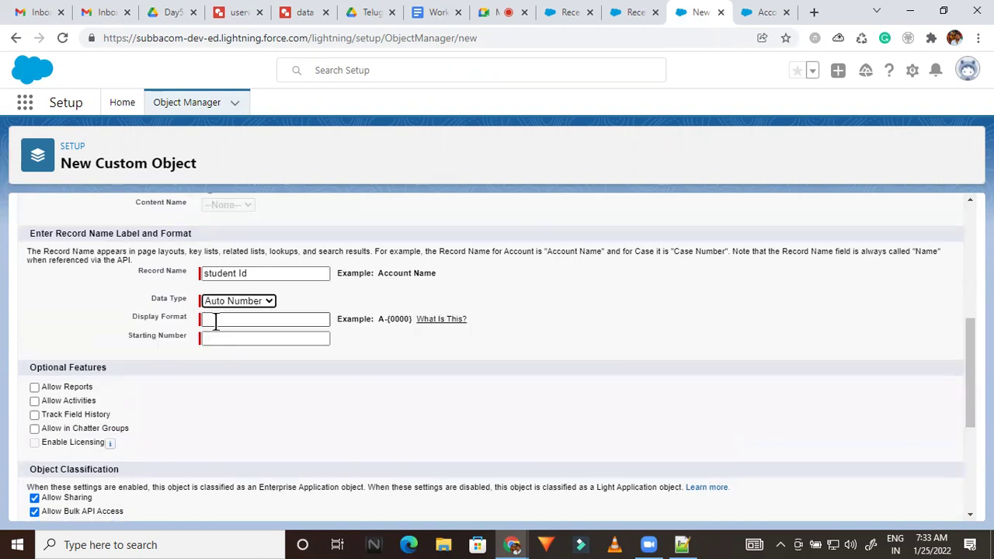
Set the auto number's display format to SIN-{0000000} and its starting number to 1.
left_click(231, 319)
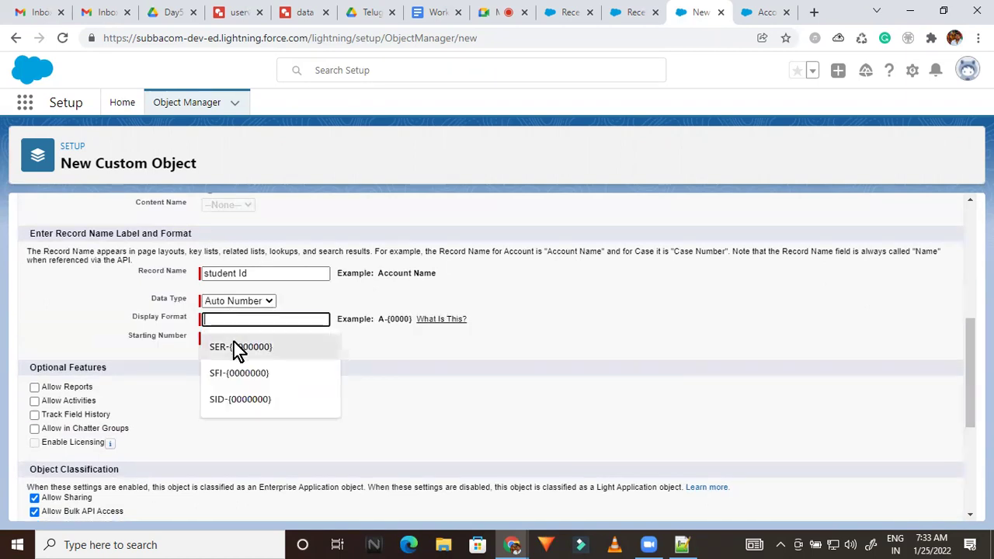
left_click(235, 348)
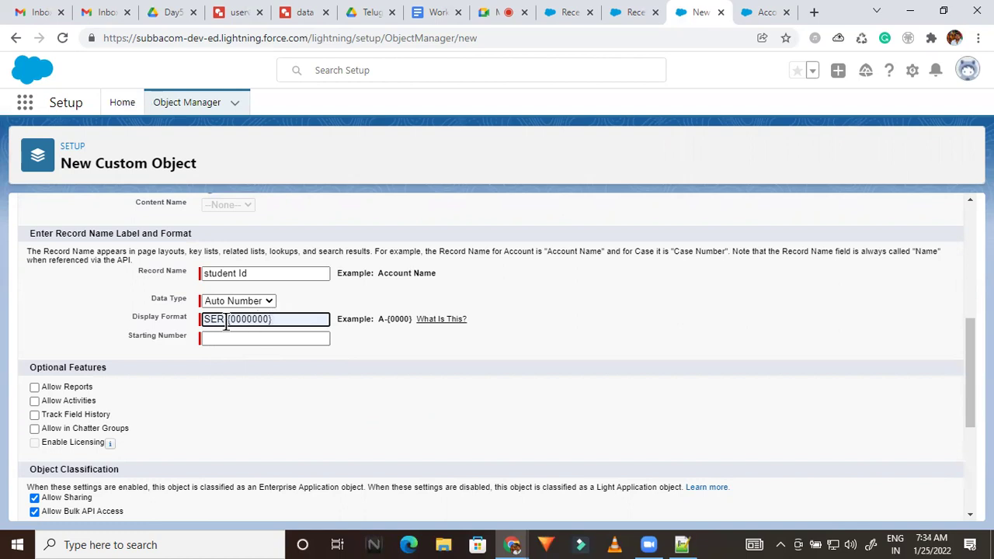
key("BackSpace")
key("BackSpace")
key("BackSpace")
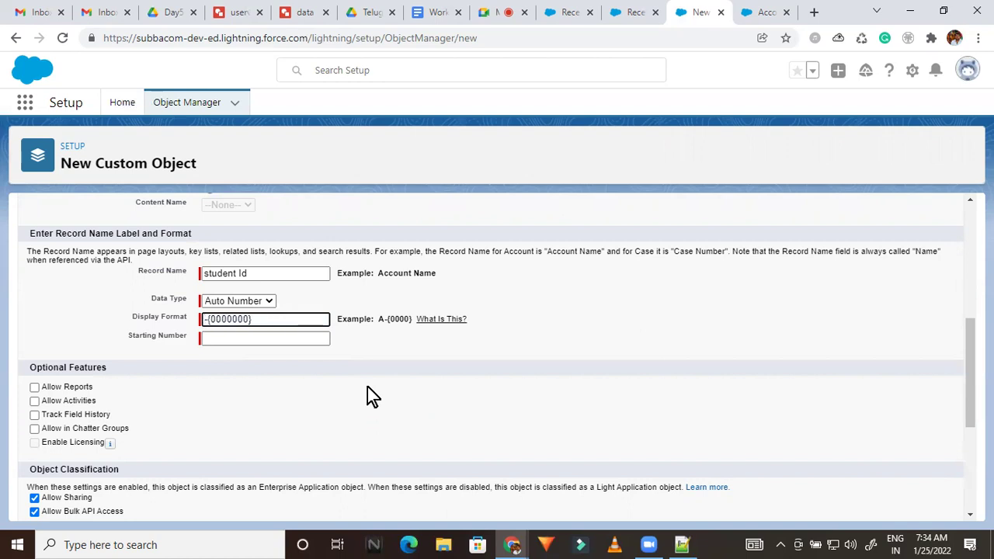
type("SIN")
key("ctrl+a")
left_click(349, 343)
left_click(272, 337)
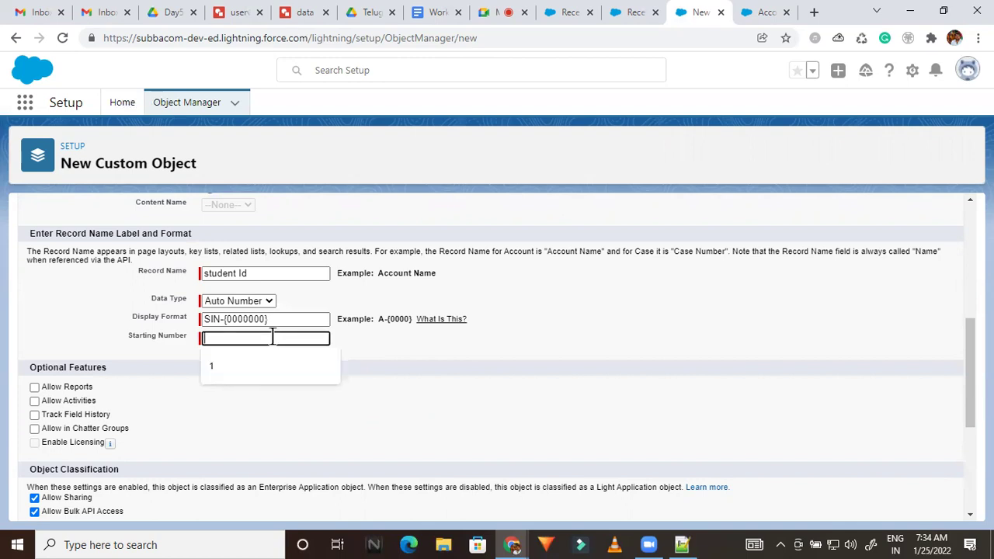
type("1")
left_click(435, 373)
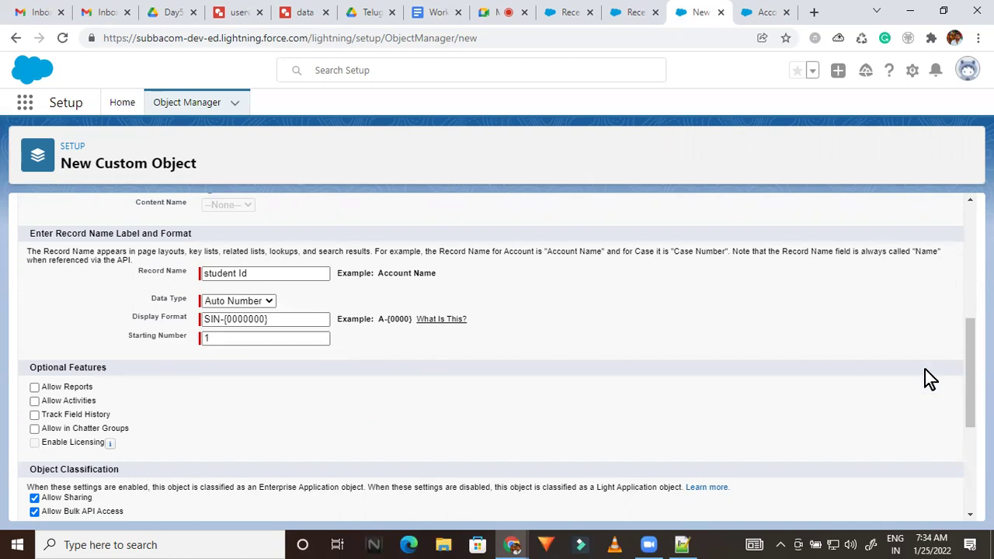
Review the filled-in object definition and the optional features for reports, activities and field history tracking.
left_click_drag(971, 334, 970, 229)
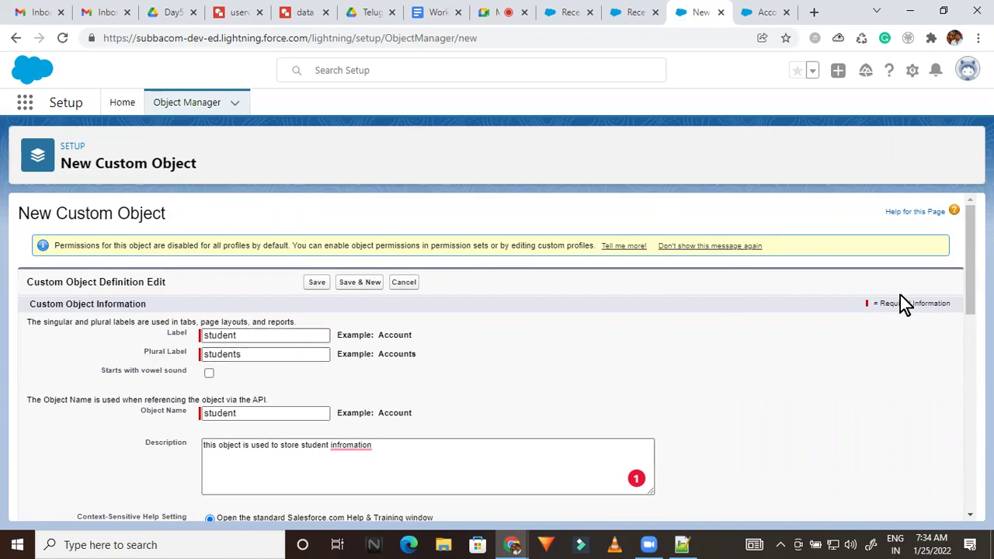
scroll(968, 278, "down", 2)
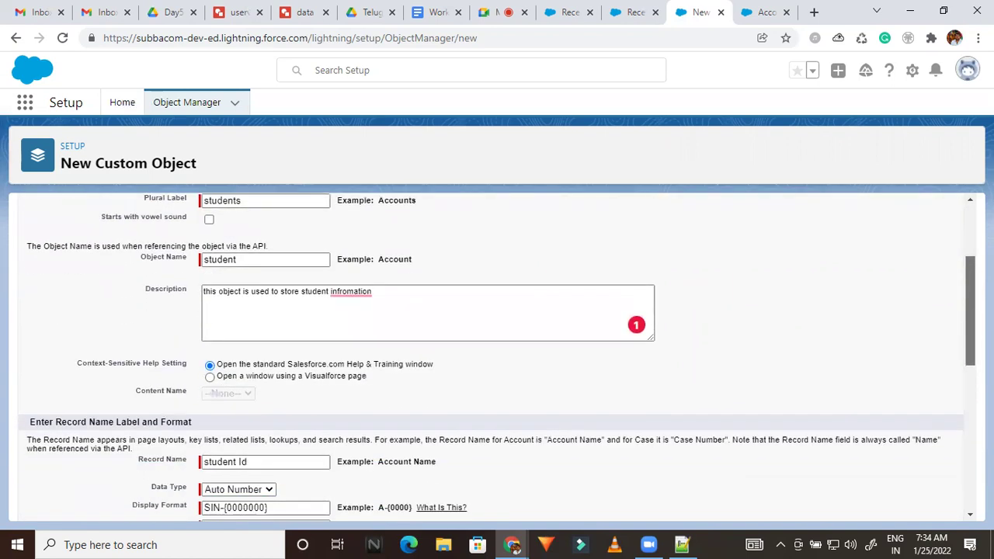
scroll(970, 311, "down", 3)
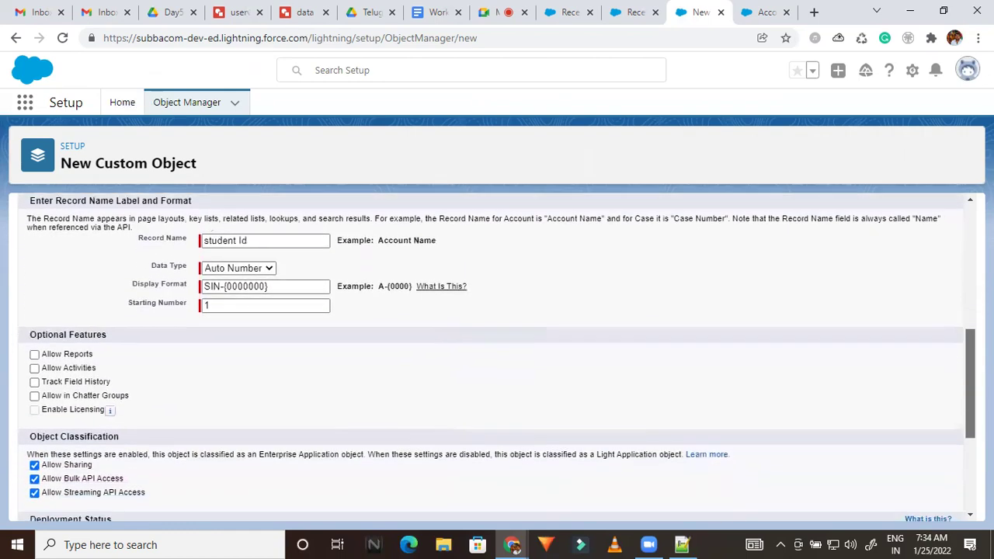
scroll(970, 373, "down", 1)
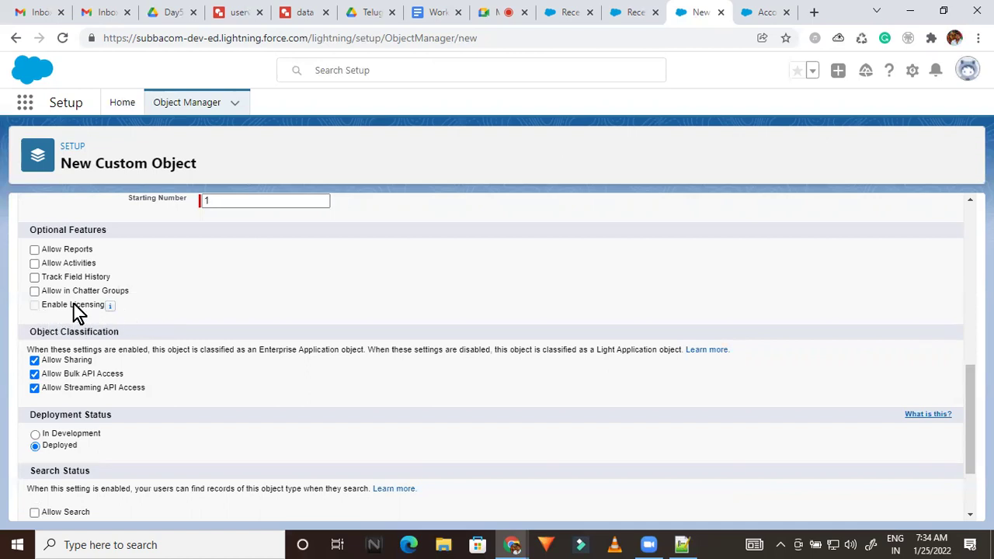
mouse_move(110, 310)
double_click(80, 250)
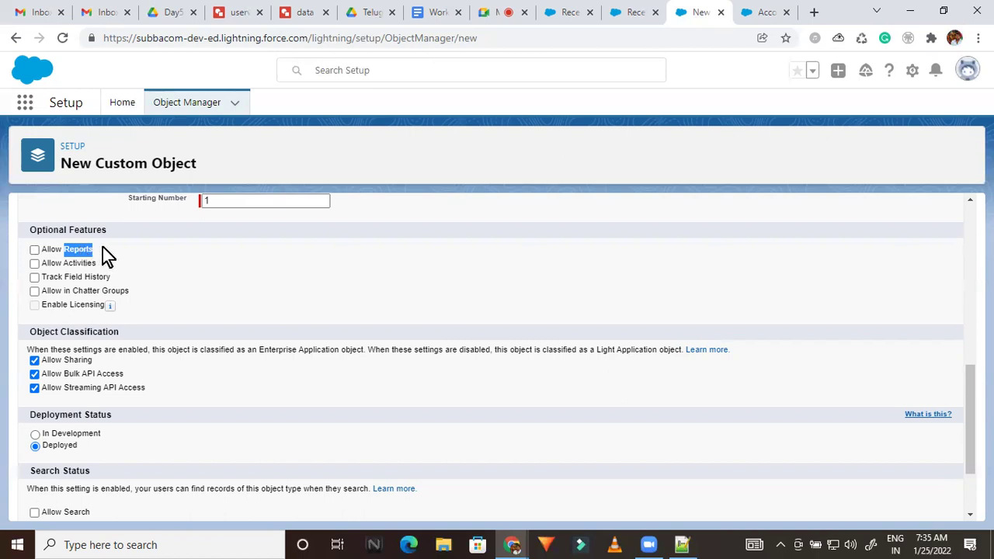
double_click(80, 262)
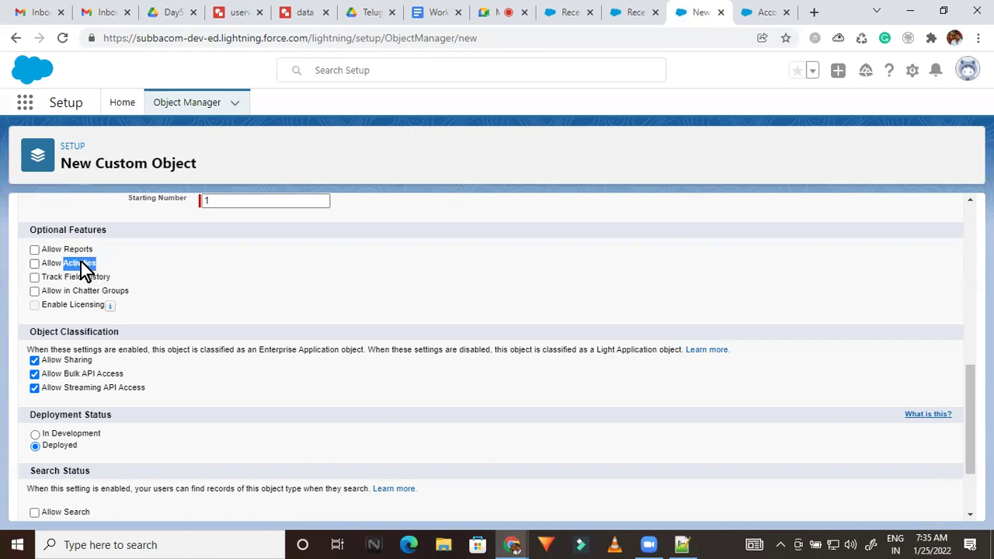
left_click(130, 260)
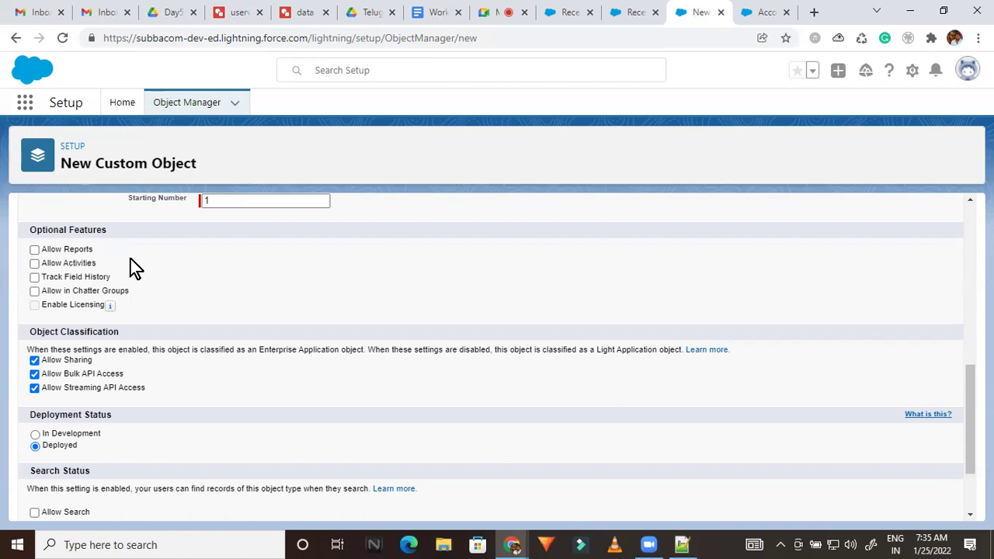
left_click(67, 276)
left_click(68, 277)
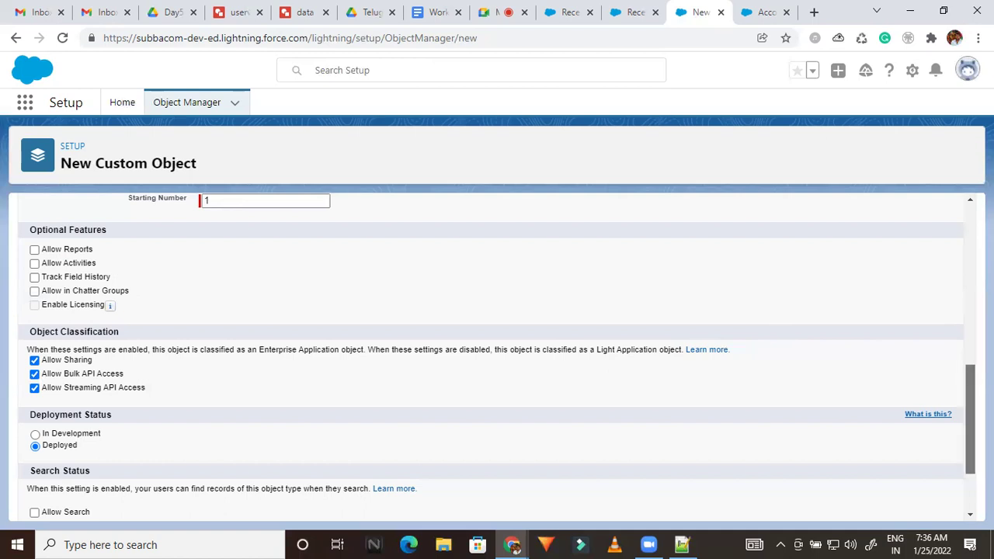
Save the object as Deployed with search, the Notes and Attachments related list and the New Custom Tab Wizard enabled.
scroll(264, 318, "down", 2)
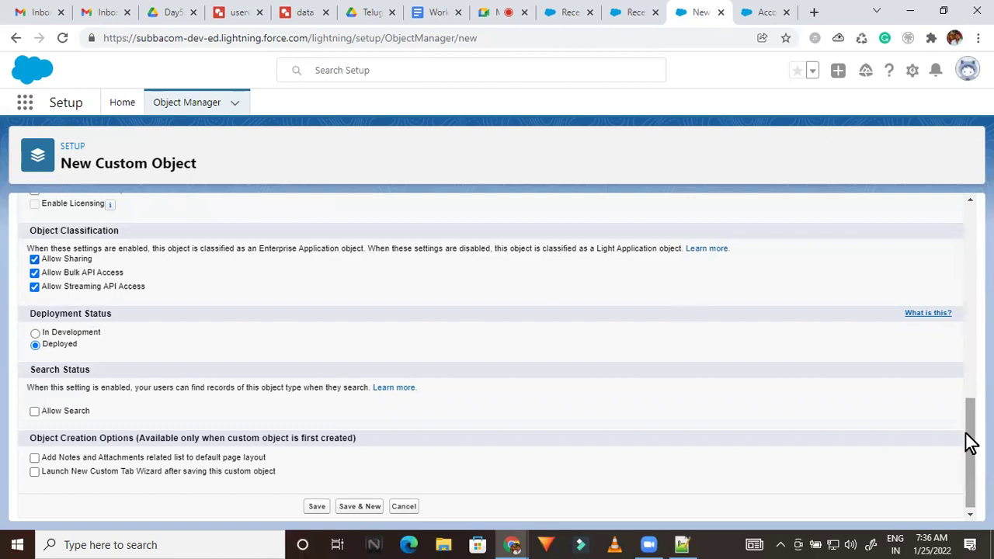
left_click_drag(971, 441, 970, 447)
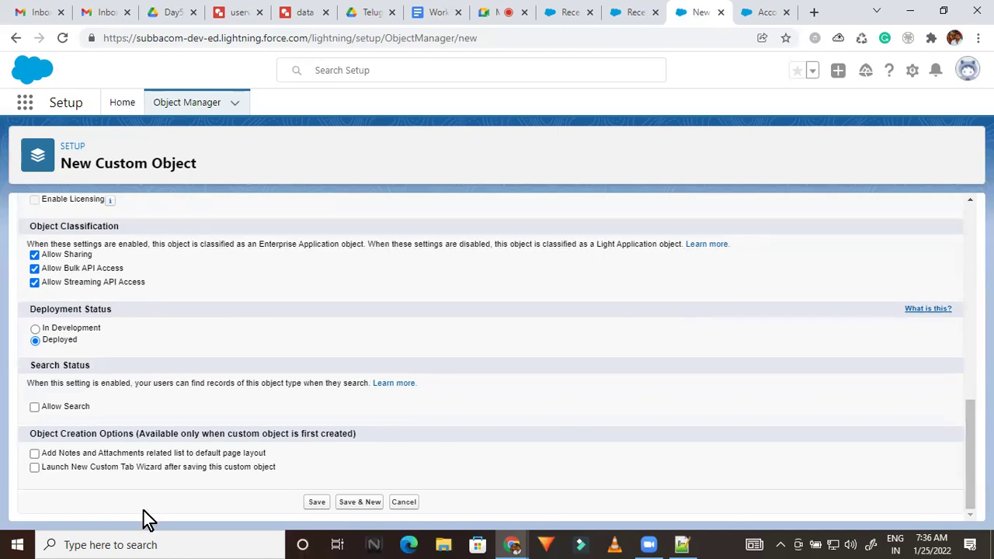
left_click(36, 341)
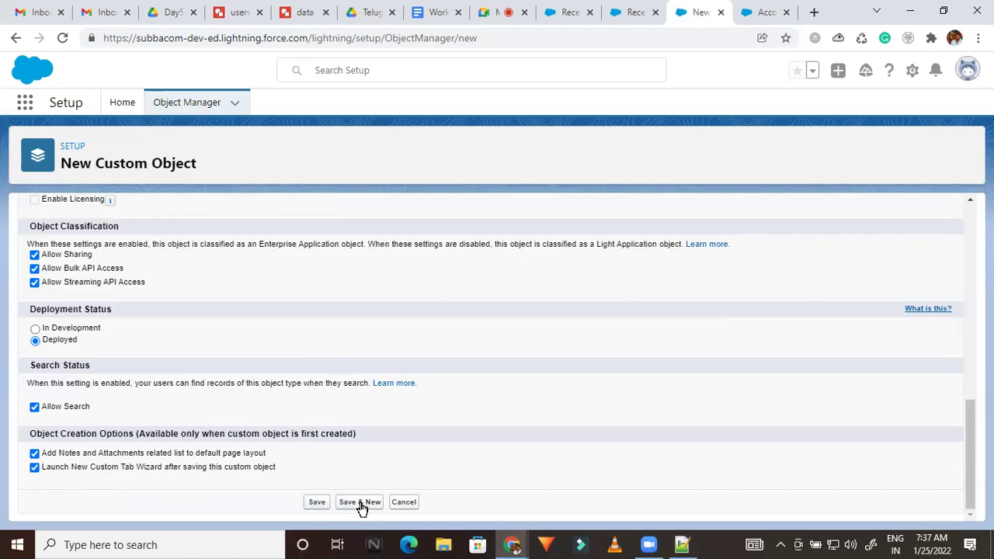
left_click(312, 505)
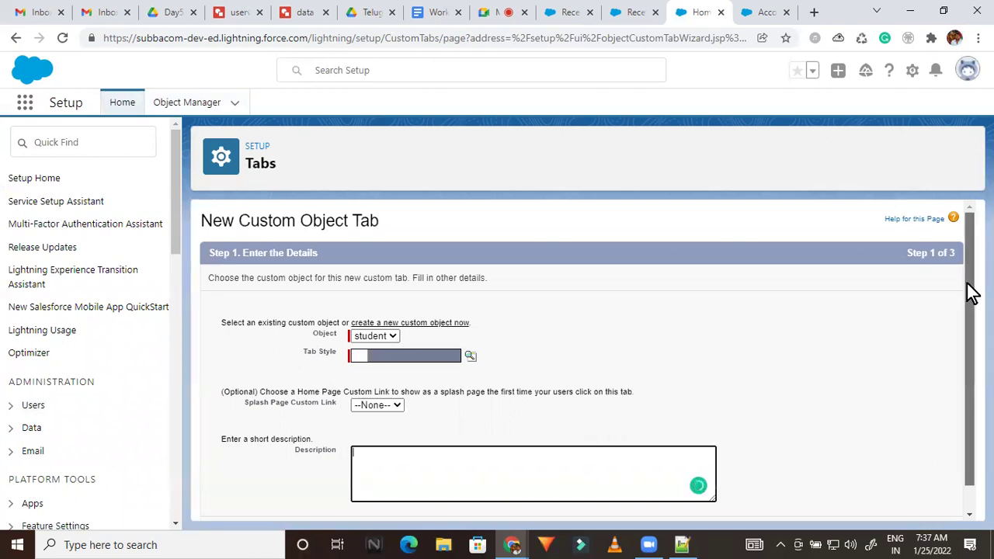
Choose the Cell phone tab style for the student object's new custom tab.
left_click_drag(969, 290, 971, 307)
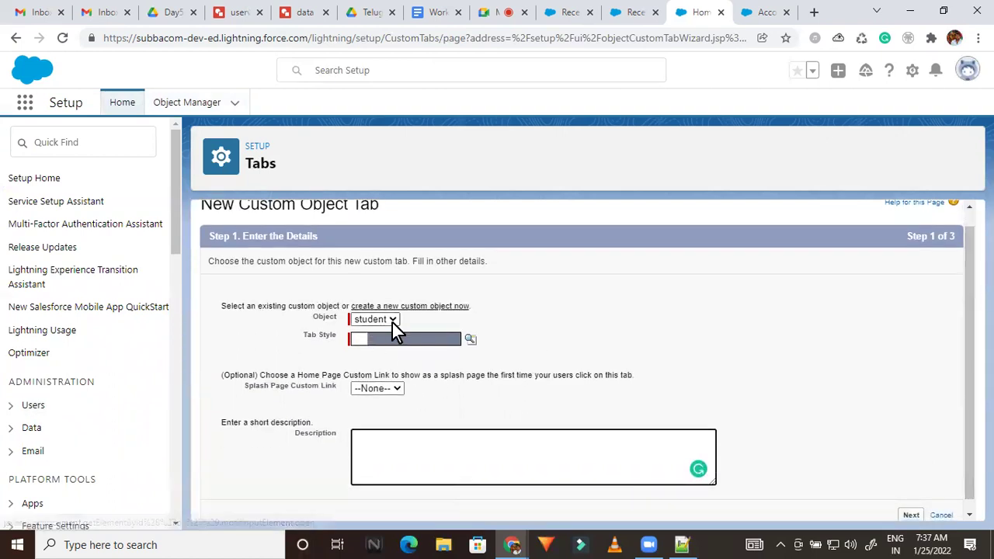
left_click(472, 341)
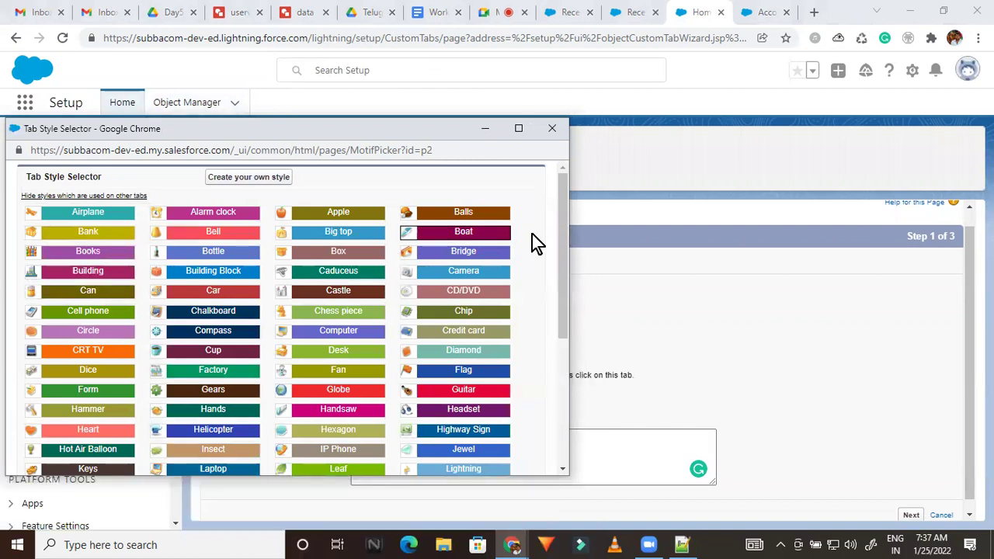
mouse_move(557, 229)
left_mouse_down()
mouse_move(564, 298)
mouse_move(549, 424)
mouse_move(561, 238)
left_mouse_up()
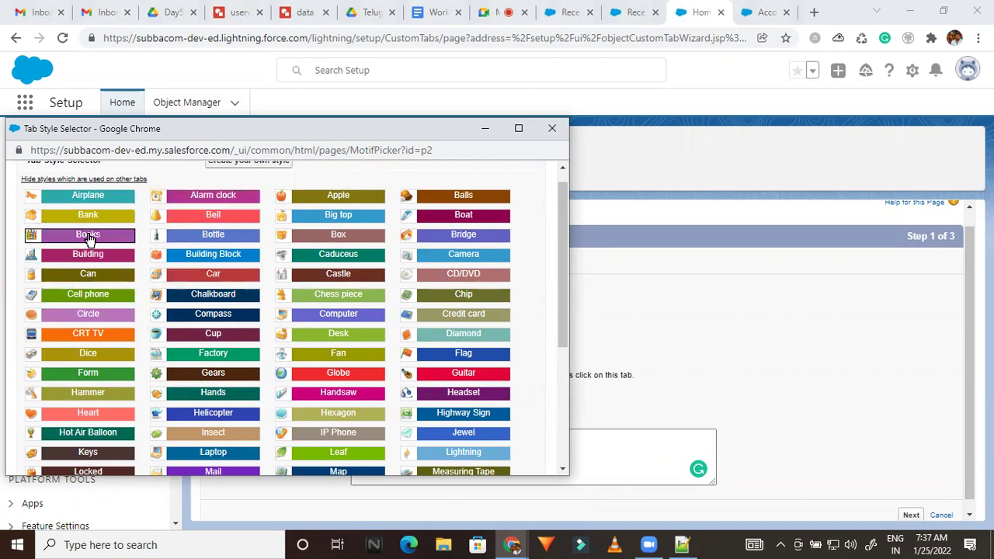
left_click(88, 297)
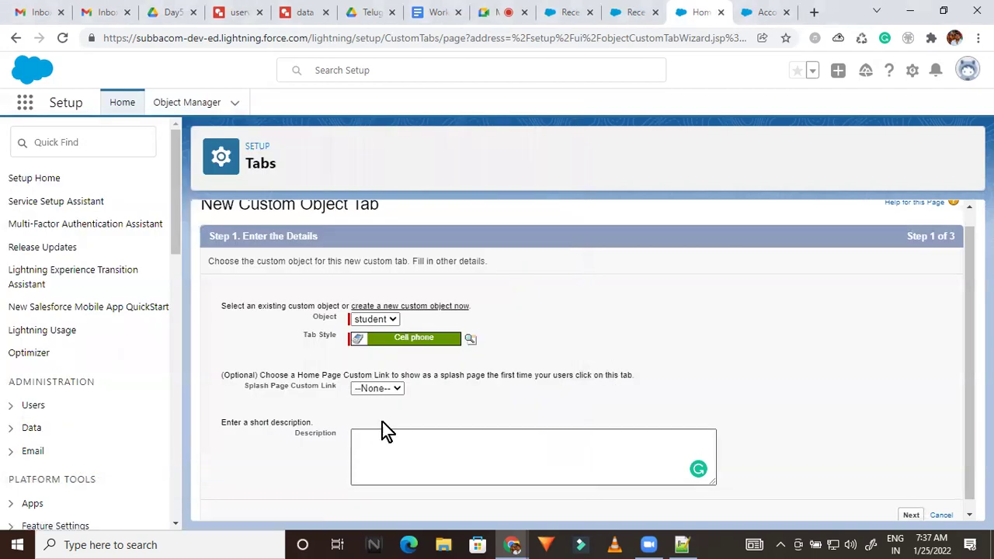
Keep the splash page custom link at None and continue to adding the tab to profiles.
left_click(393, 390)
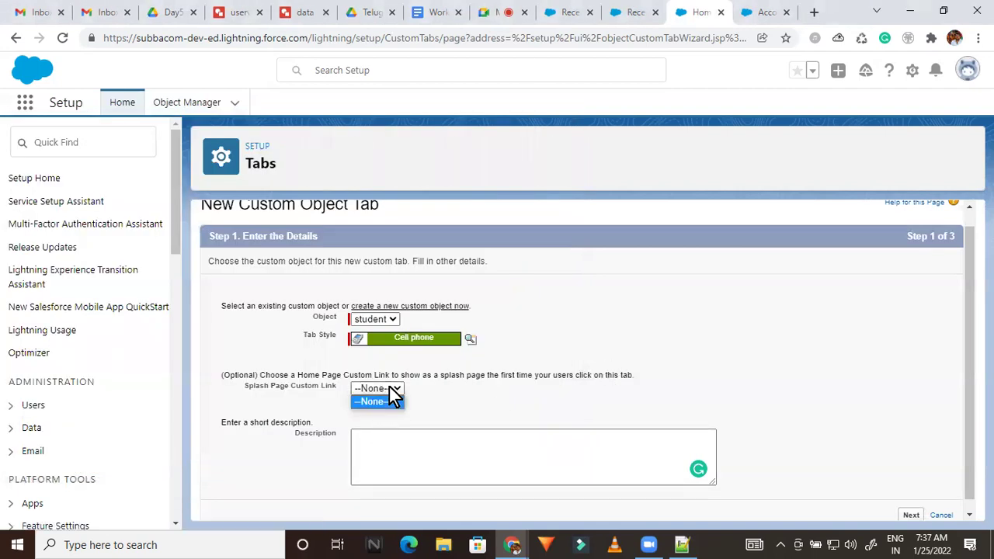
left_click(526, 394)
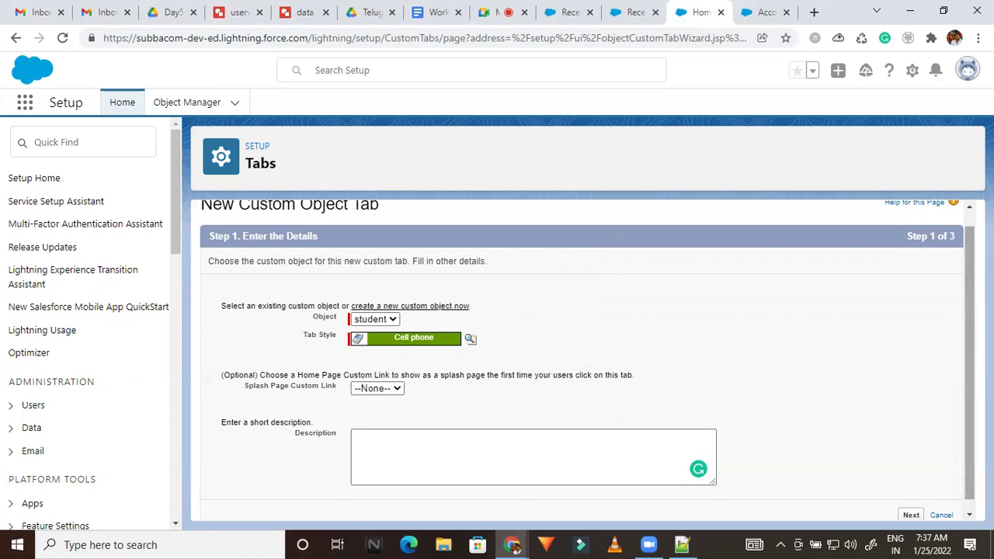
scroll(969, 326, "down", 1)
left_click(911, 504)
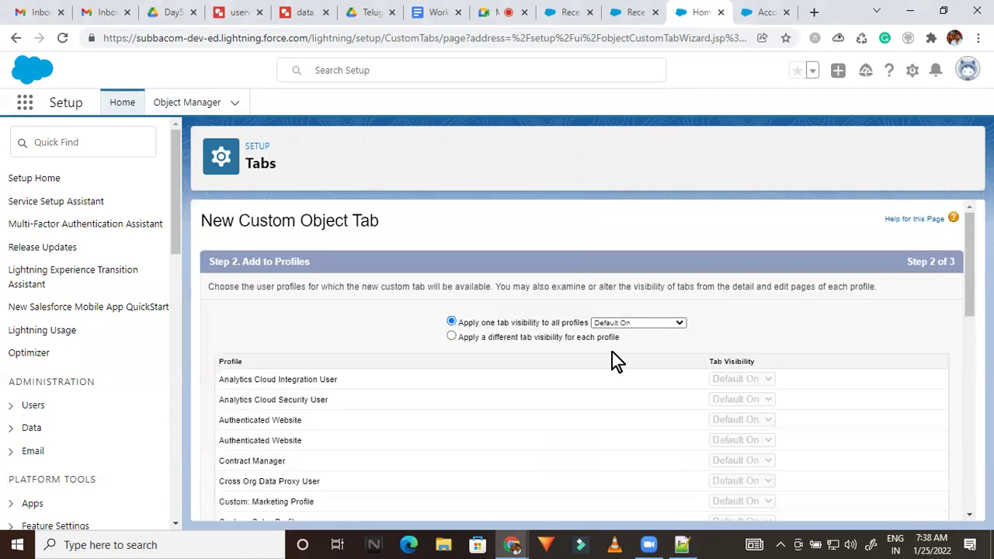
Apply Default On tab visibility to all profiles and continue to adding the tab to custom apps.
left_click(629, 322)
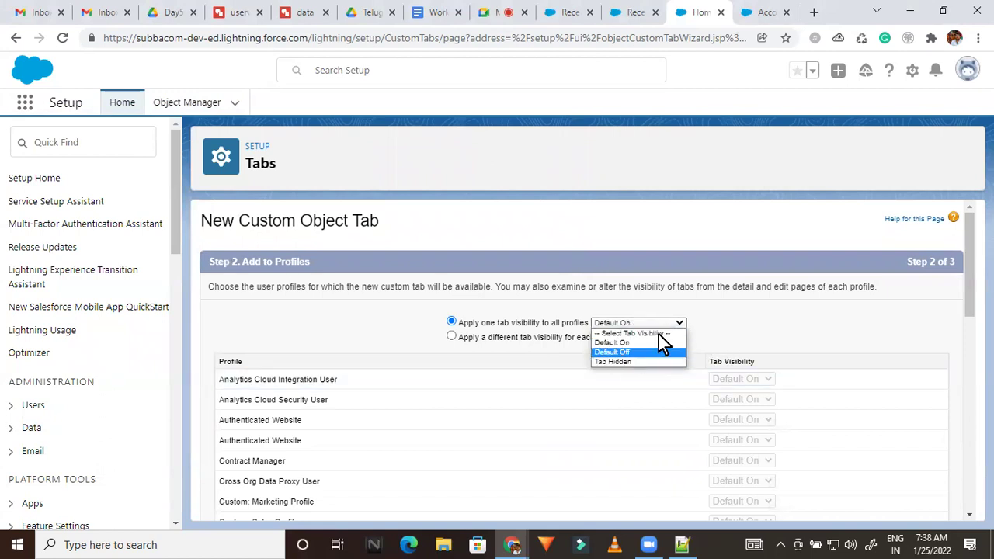
left_click(613, 341)
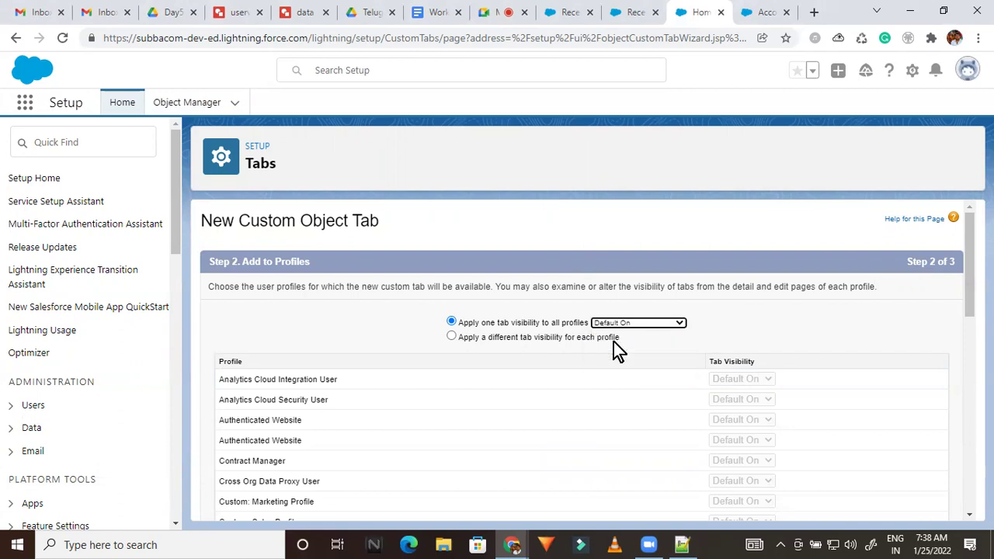
left_click(783, 307)
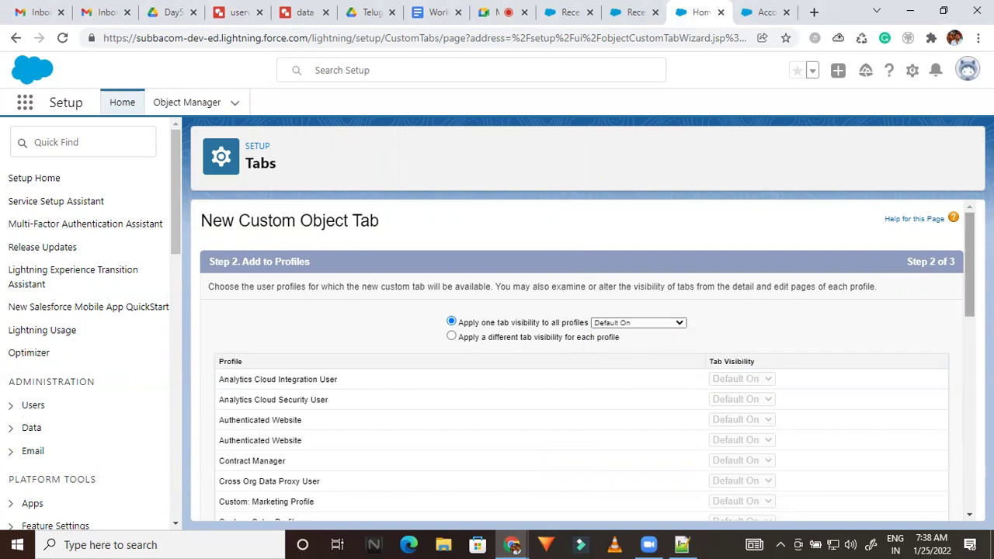
left_click_drag(969, 264, 970, 455)
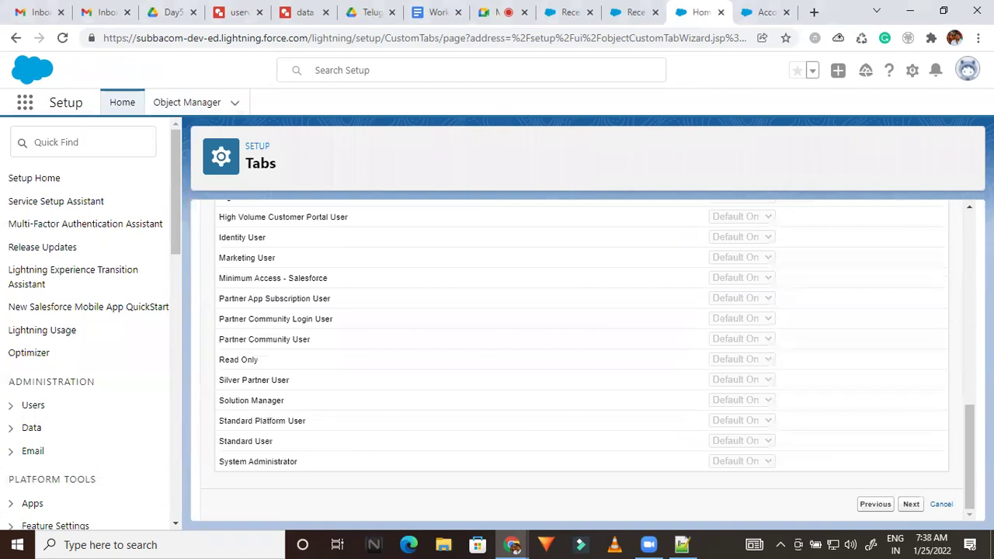
left_click(909, 505)
left_click_drag(970, 275, 961, 479)
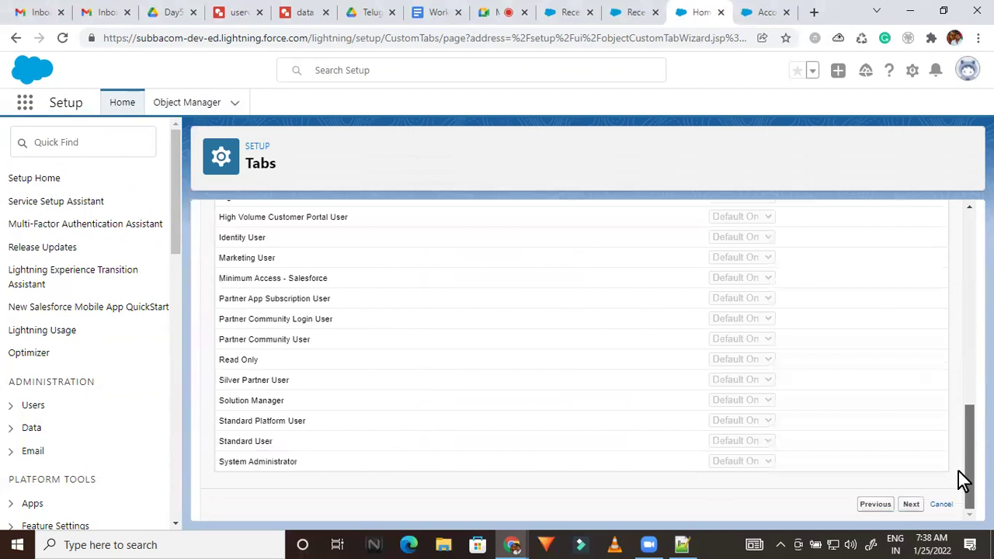
left_click(910, 505)
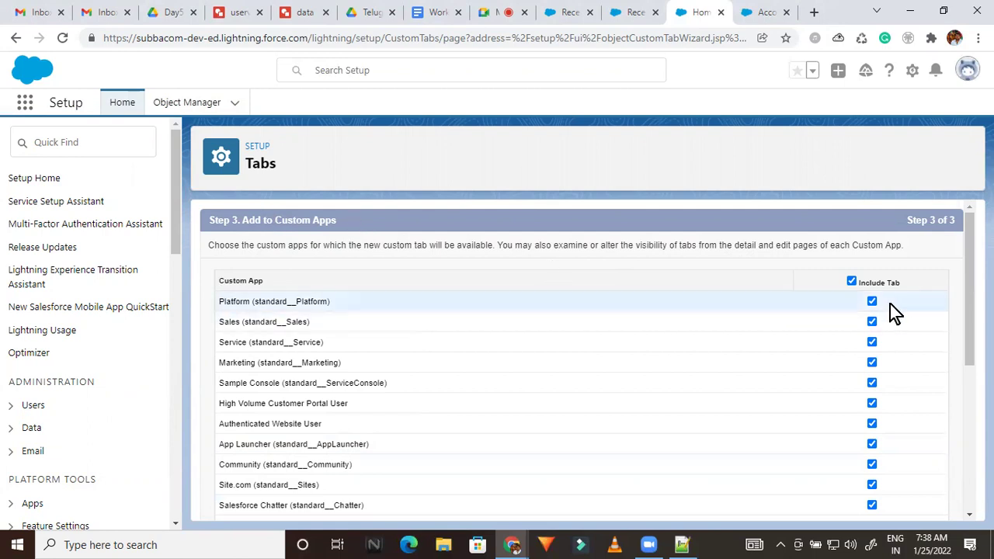
Include the new tab only in the Student Management app and save the custom tab.
left_click(852, 281)
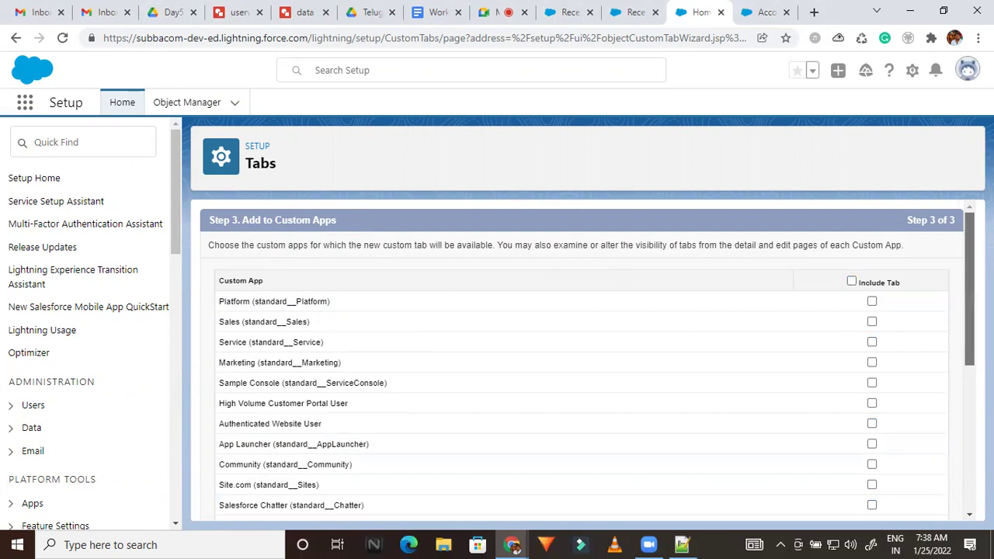
scroll(588, 361, "down", 1)
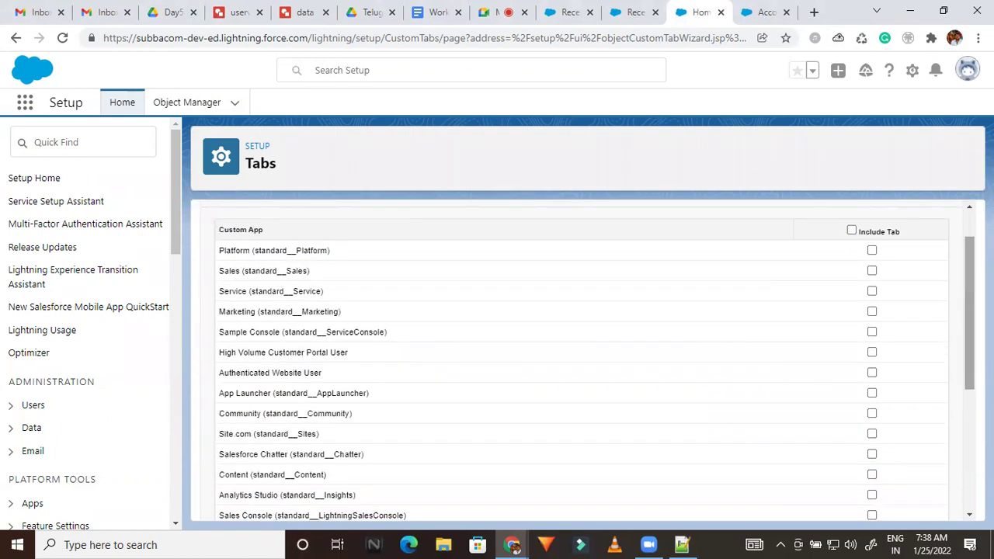
key("ctrl+f")
type("sdu")
key("BackSpace")
key("BackSpace")
type("t")
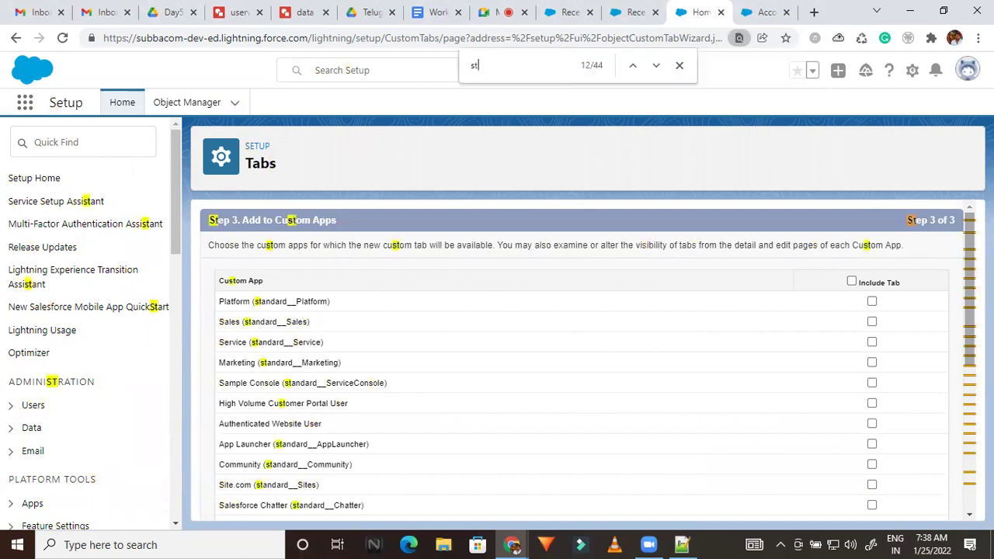
type("ud")
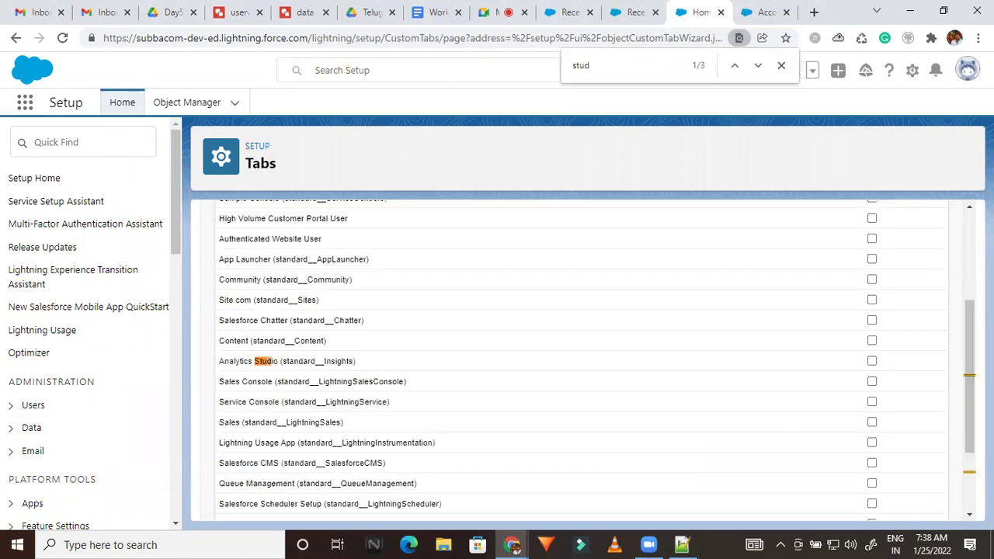
type("e")
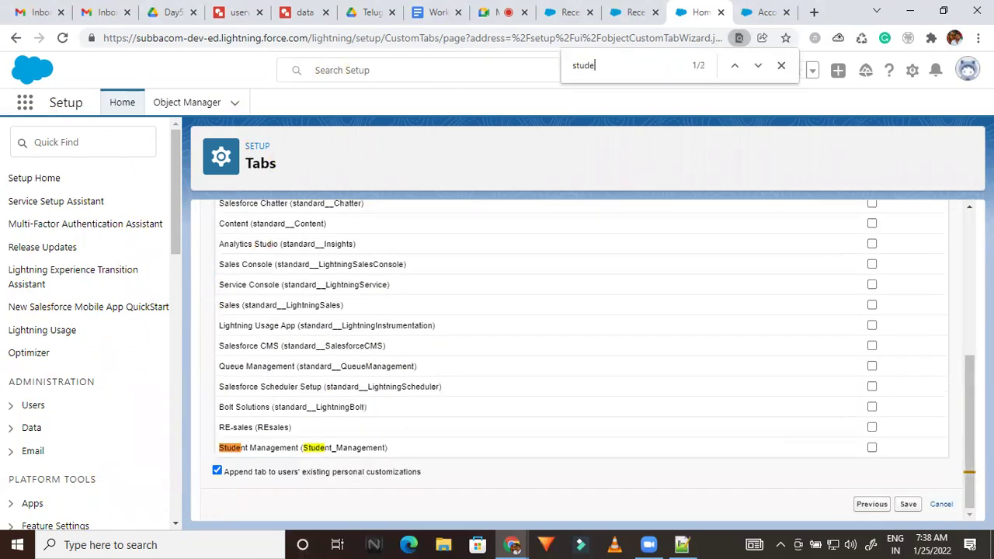
left_click(872, 448)
left_click(904, 508)
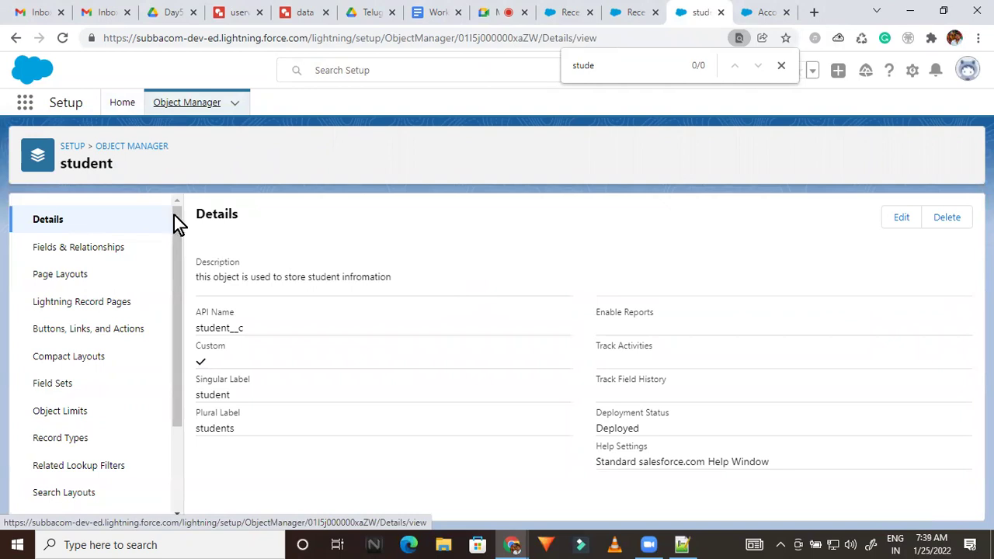
Examine the student object's fields and the data types offered for a new custom field.
left_click(89, 247)
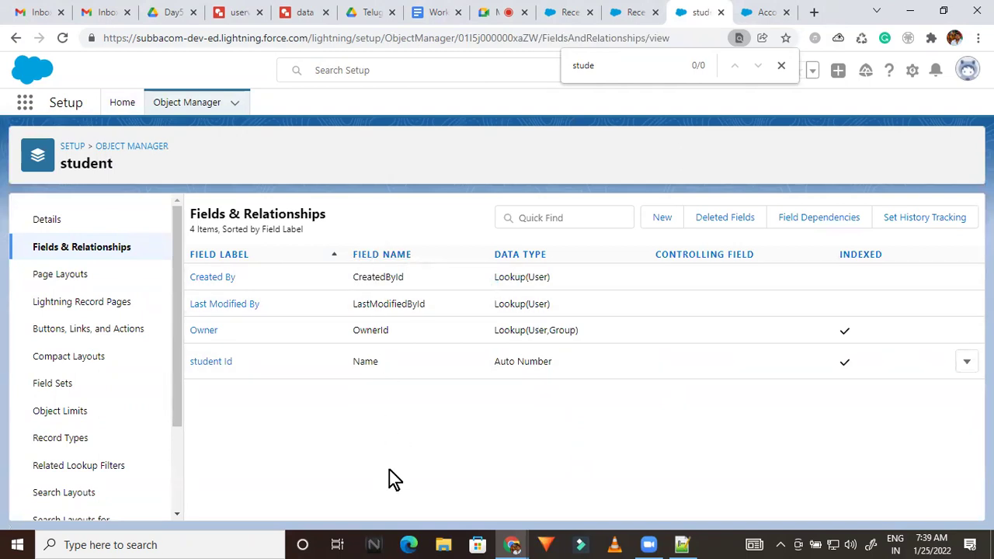
left_click(661, 220)
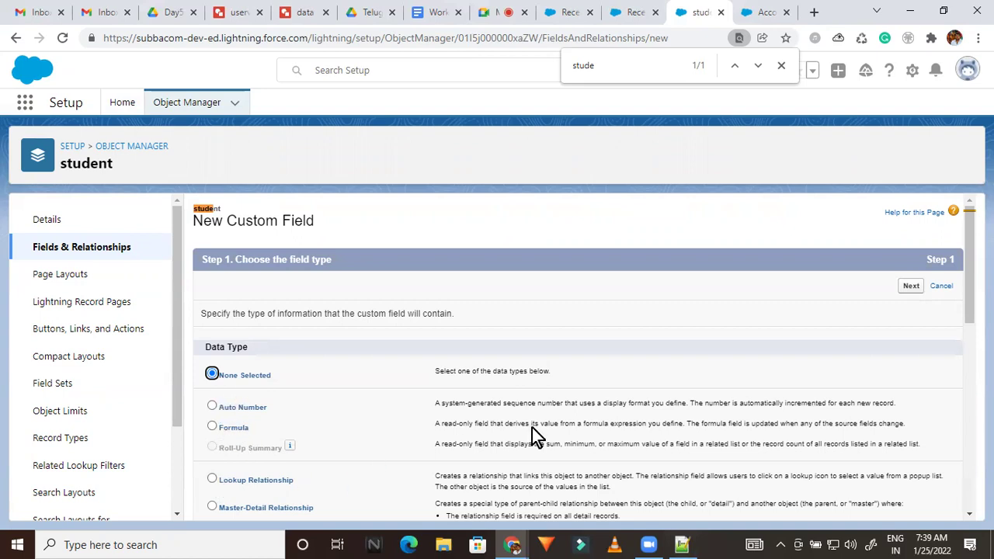
left_click_drag(967, 281, 961, 199)
left_click(781, 65)
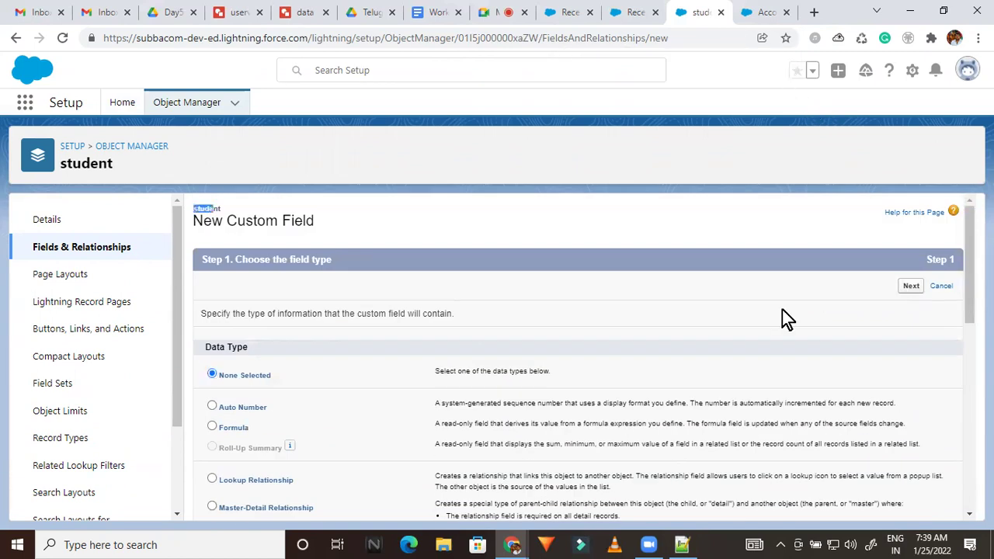
Find the student object in Object Manager by searching for "stude" and view its Fields & Relationships.
left_click(154, 104)
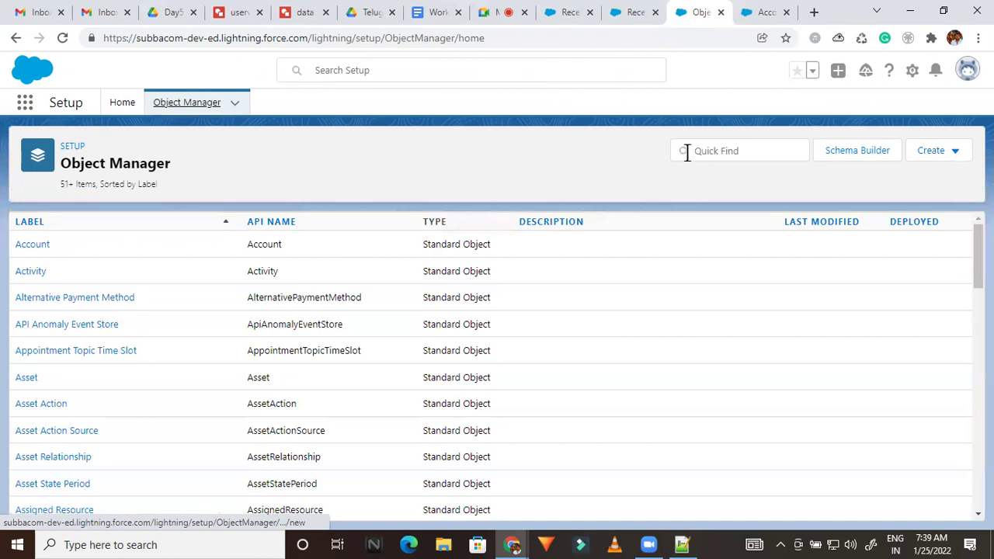
left_click(705, 150)
type("s")
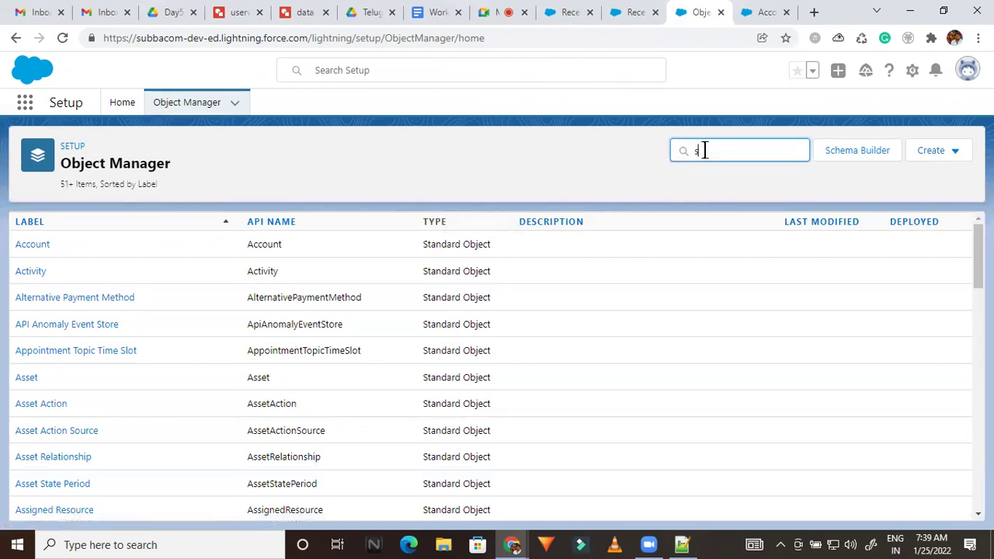
type("tude")
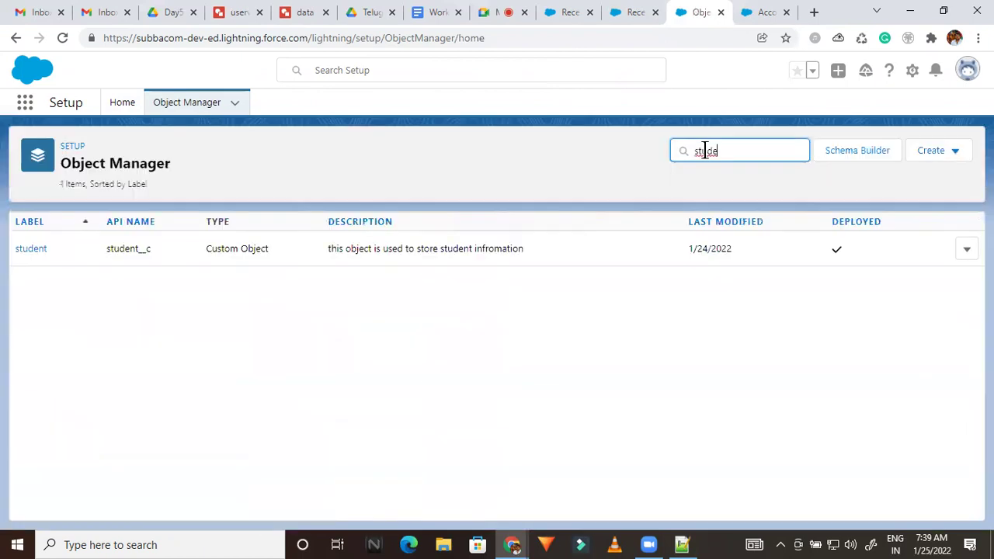
left_click(29, 249)
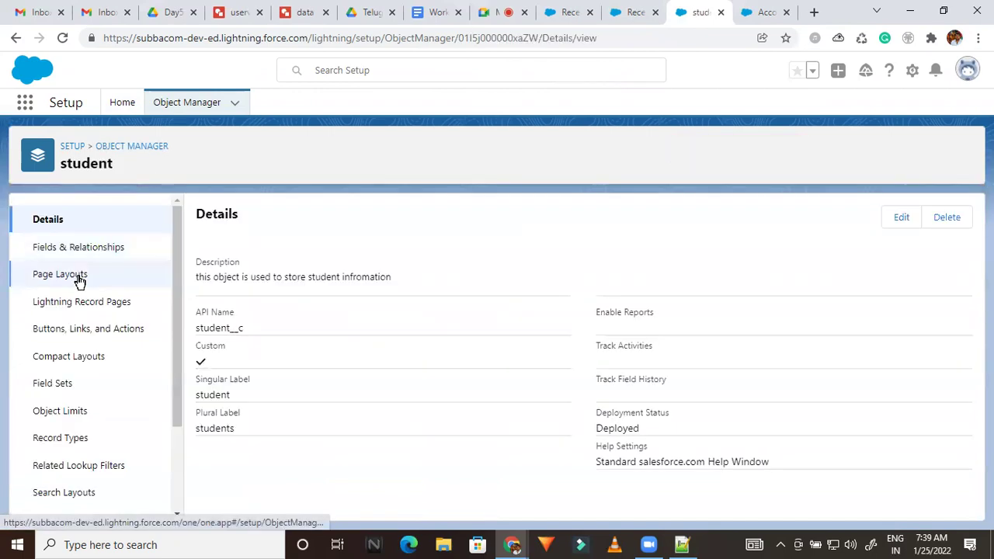
left_click(66, 247)
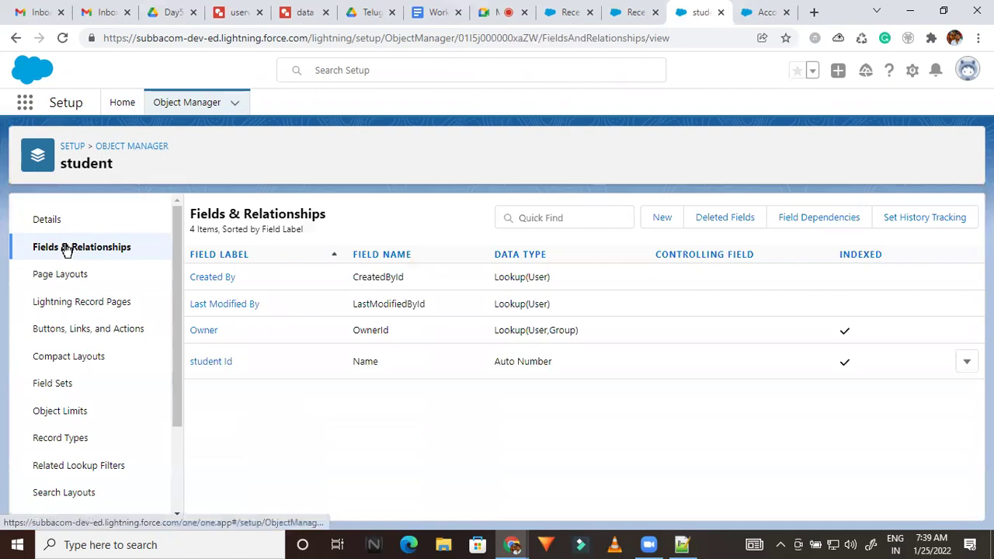
Search the app launcher for "stu" and open the Student Management app.
left_click(26, 104)
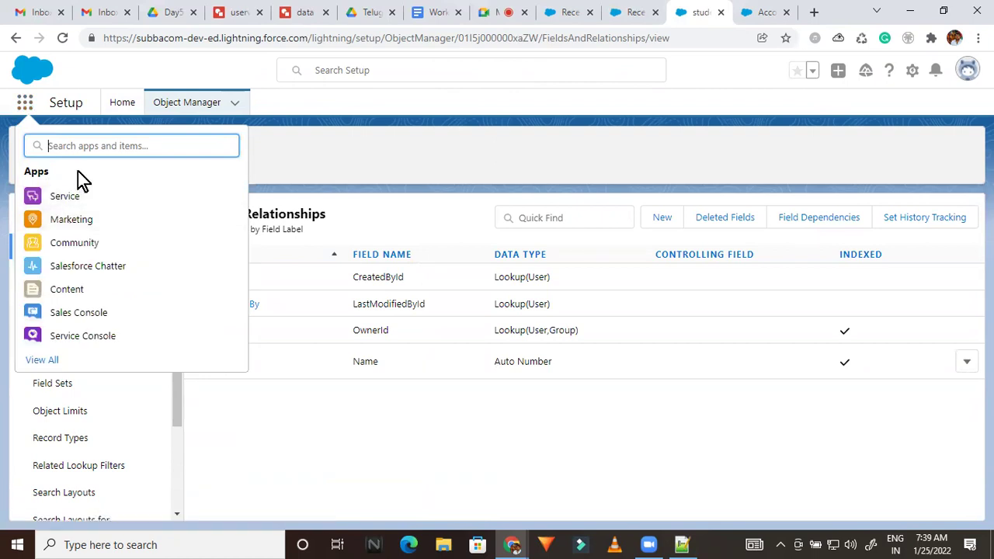
type("stu")
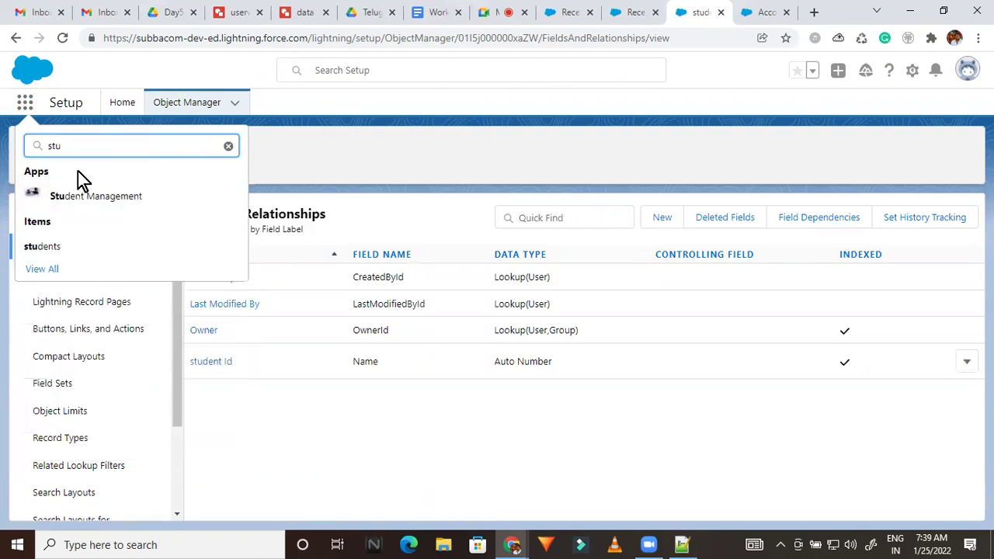
left_click(99, 200)
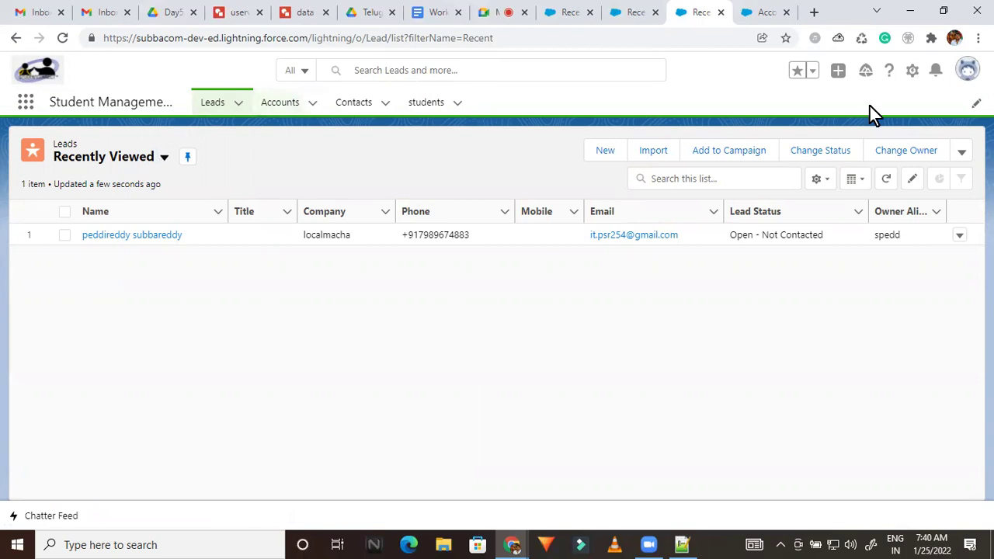
Open Setup in a separate browser tab and return to the Student Management app.
left_click(910, 74)
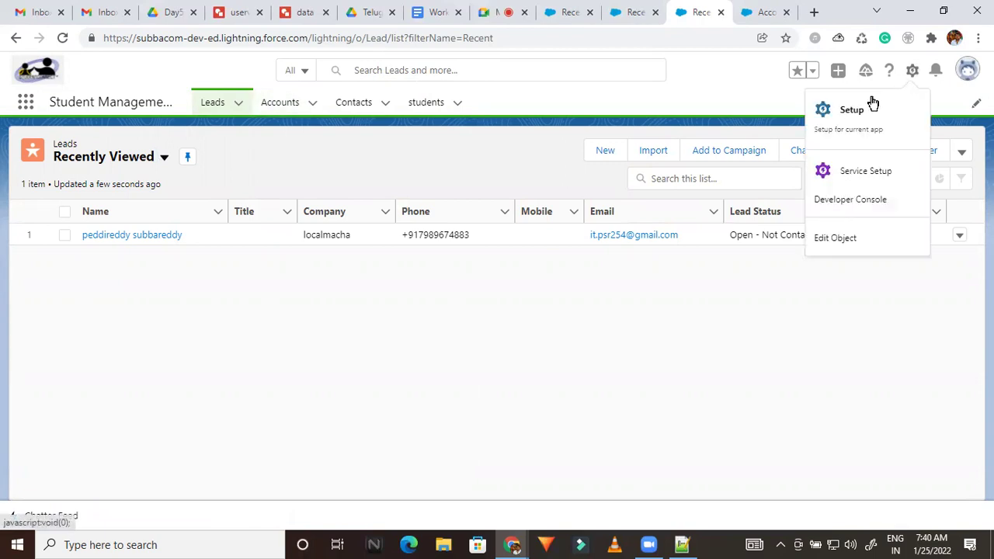
left_click(848, 115)
left_click(768, 11)
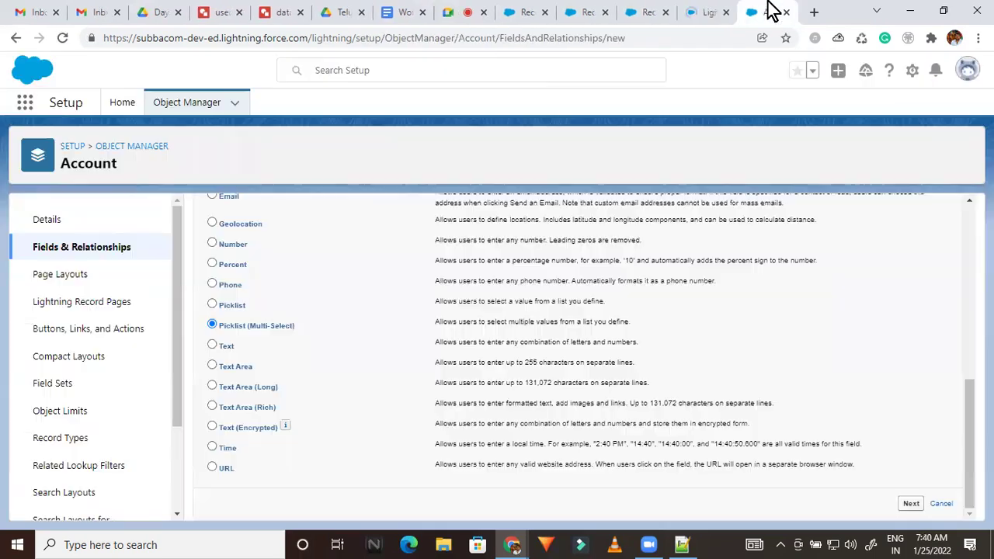
left_click(717, 9)
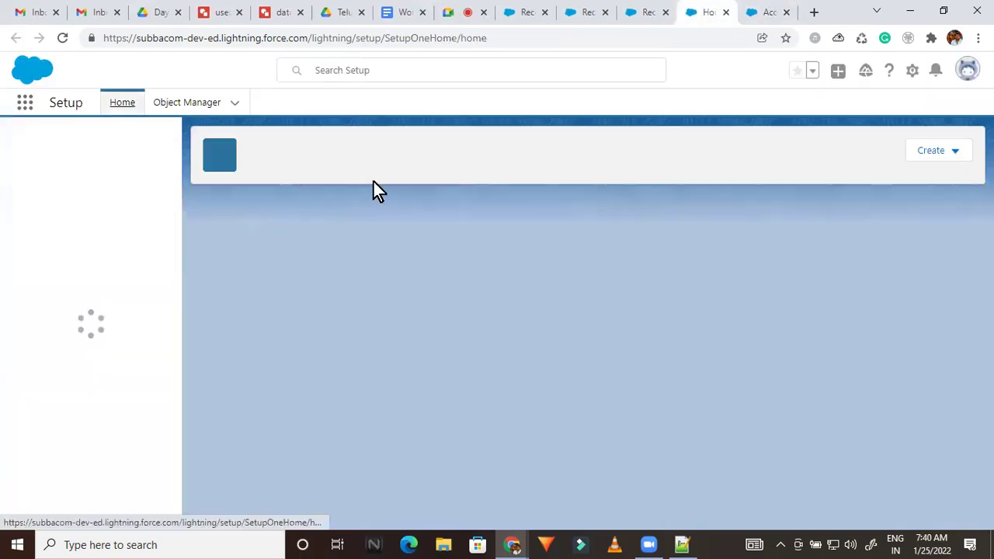
left_click(650, 11)
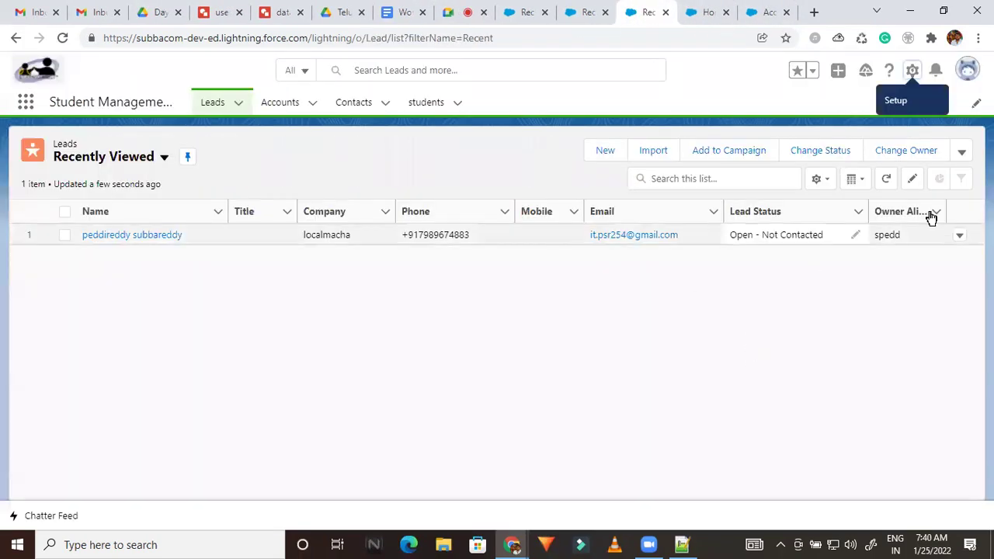
Examine the navigation items of the Student Management app.
left_click(976, 103)
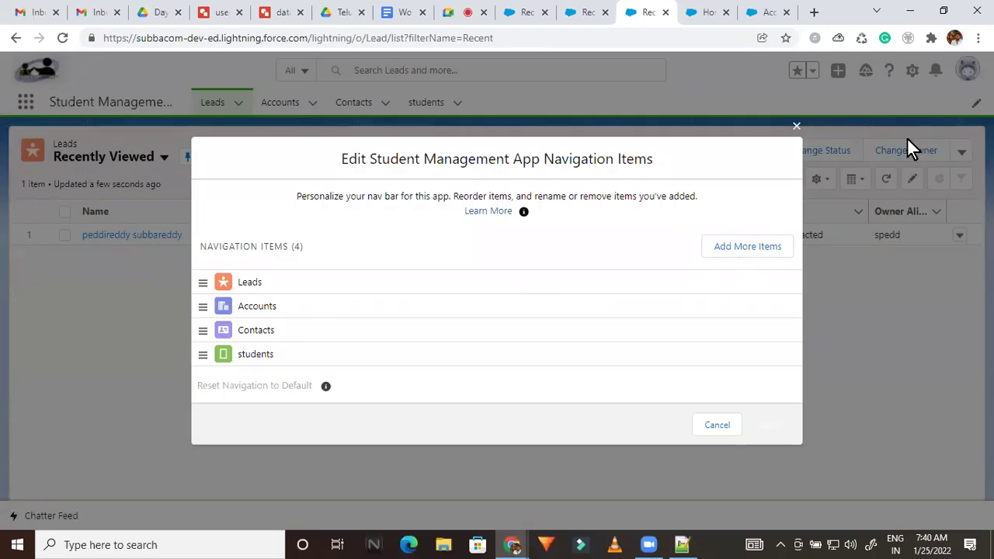
left_click(797, 128)
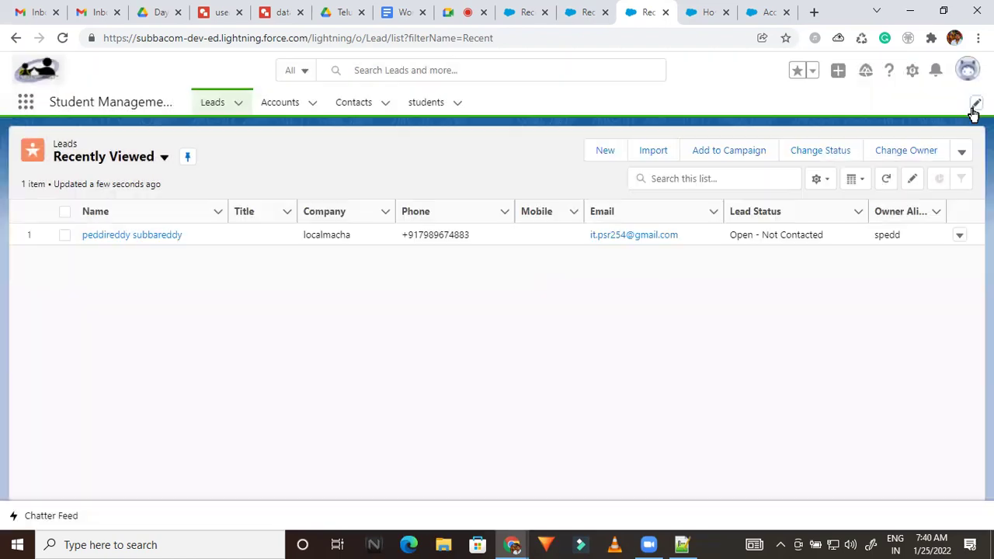
left_click(975, 107)
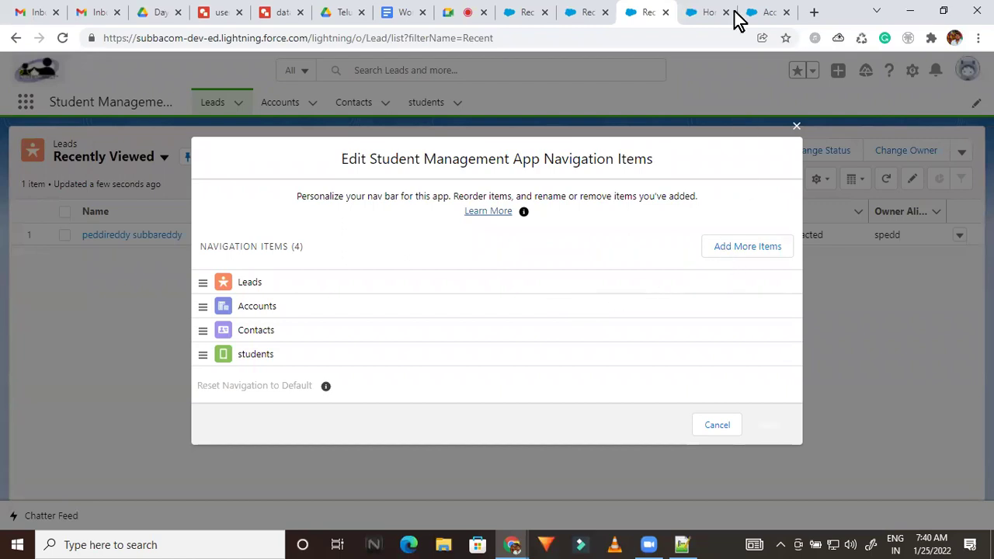
Switch to the Setup home page, search for "apps" and open App Manager.
left_click(710, 11)
left_click(763, 11)
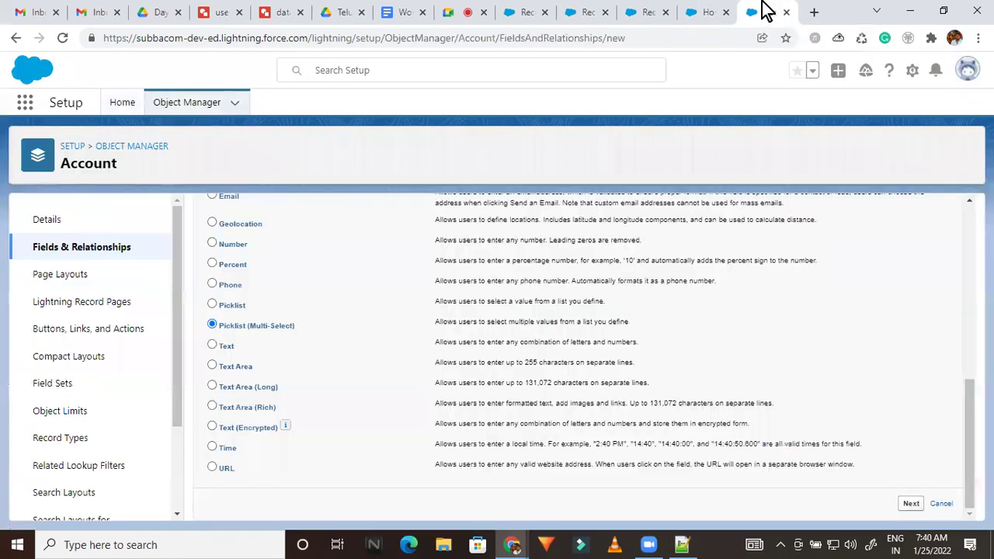
left_click(710, 11)
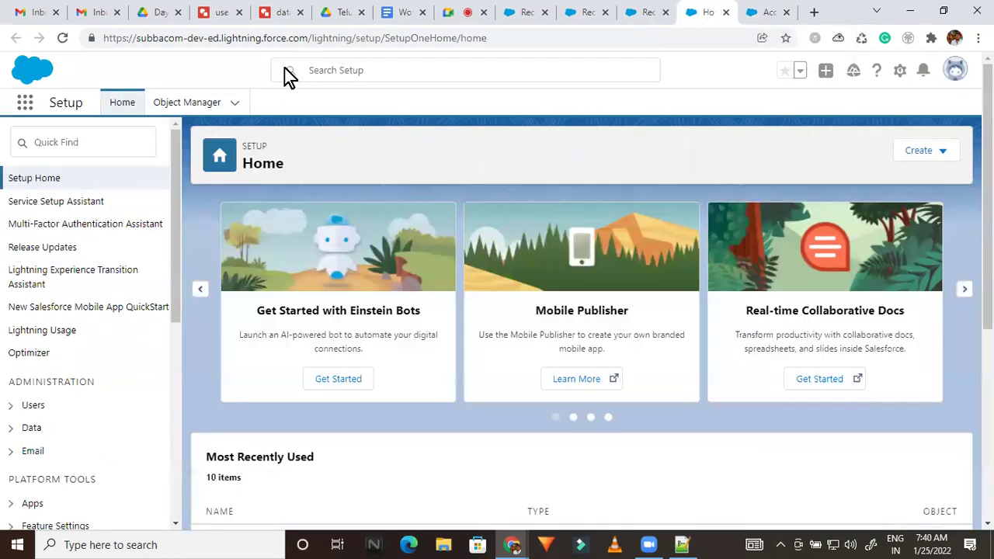
left_click(74, 149)
type("a")
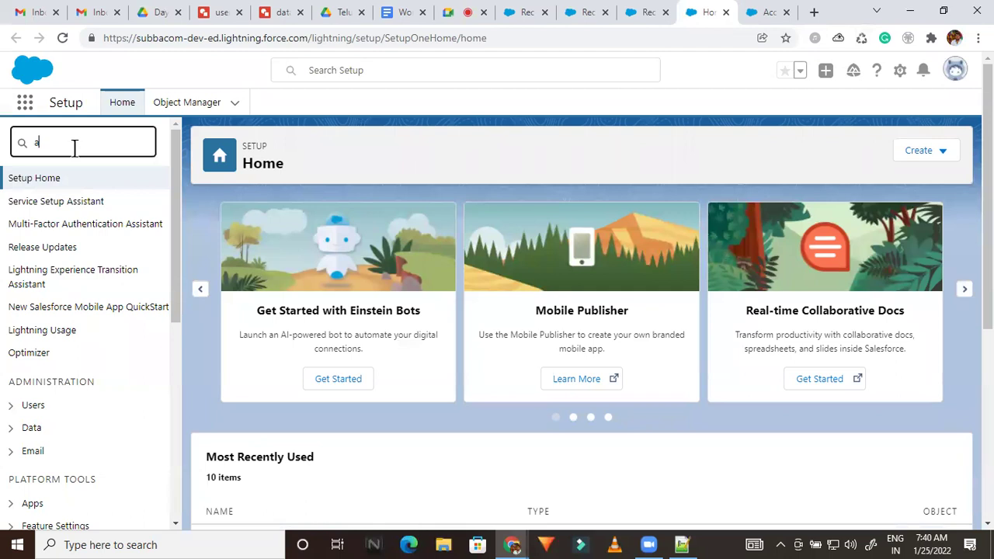
type("pp")
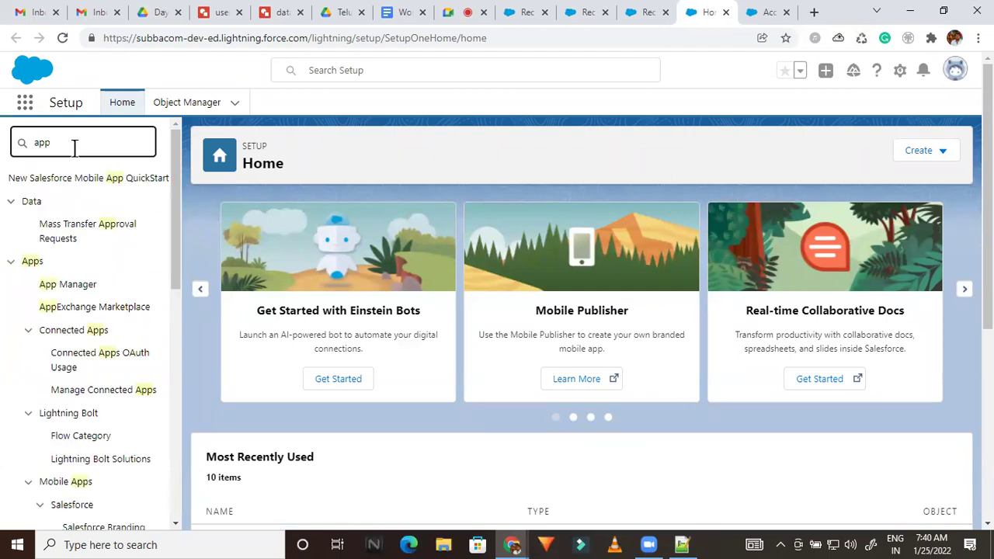
type("s")
left_click(69, 194)
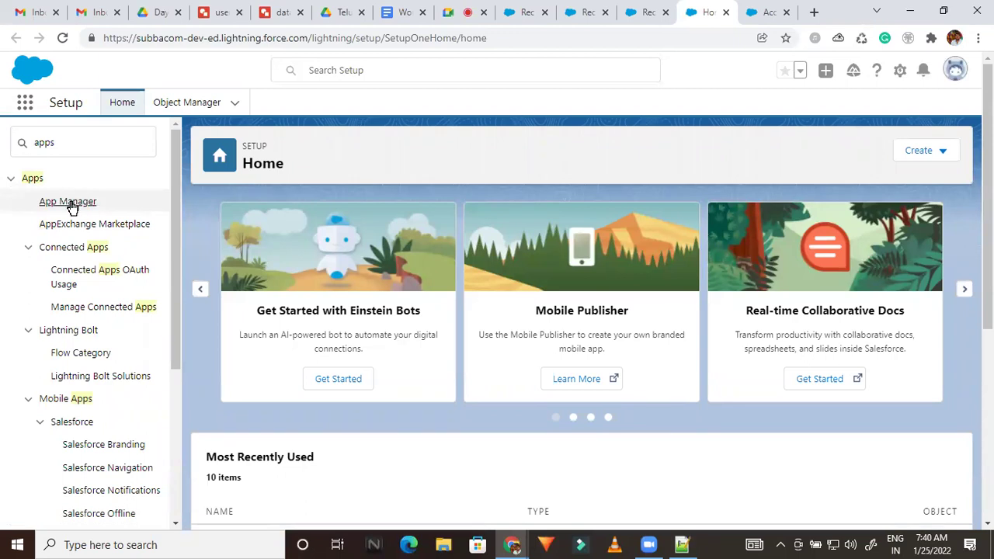
Open App Manager and search its page for "stud".
left_click(71, 205)
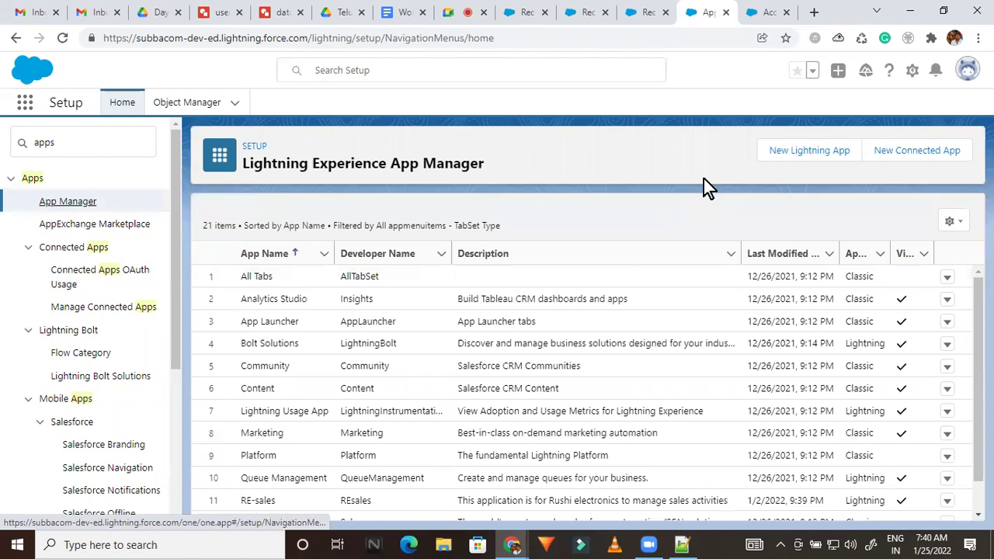
key("Down")
key("Down")
key("Down")
key("Down")
key("Down")
key("Down")
key("Down")
key("Down")
key("Down")
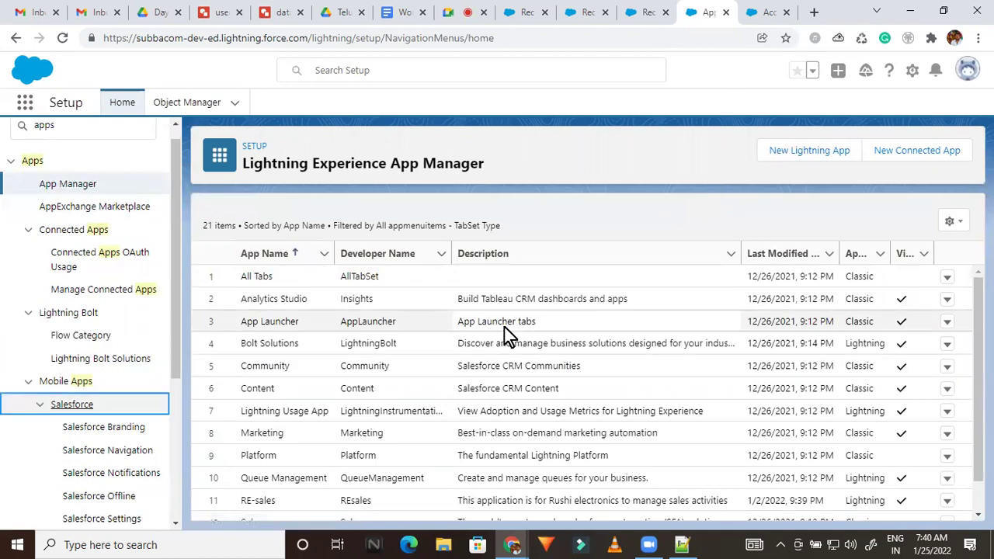
left_click(539, 179)
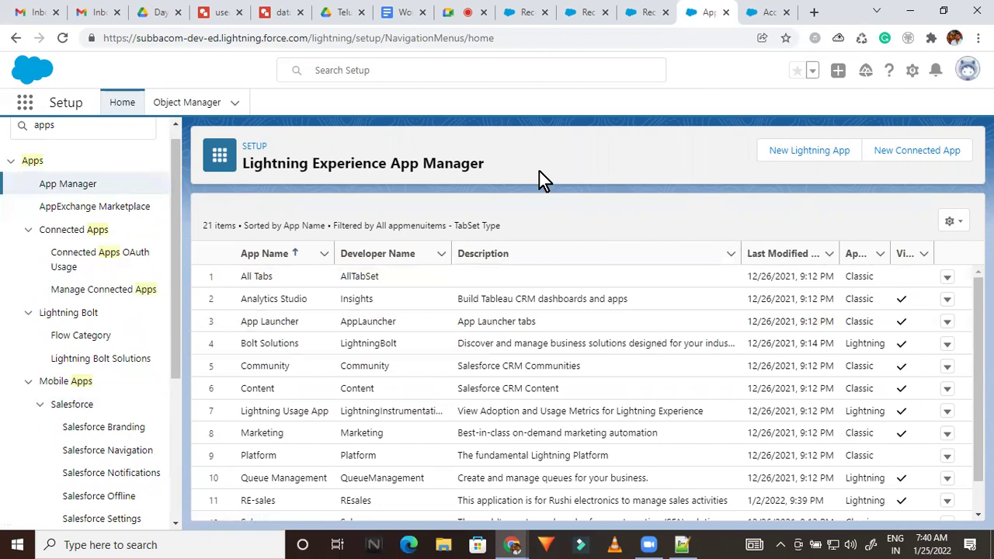
key("ctrl+f")
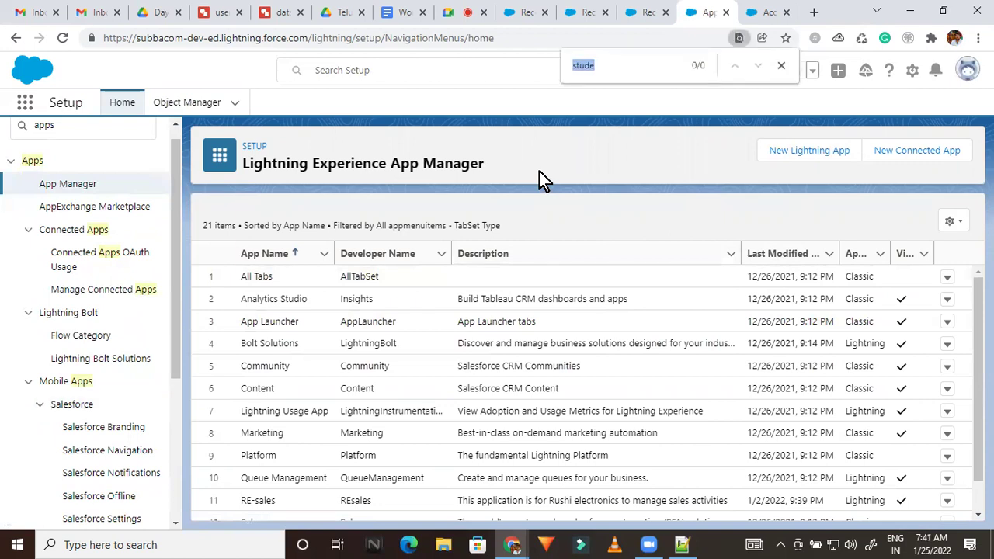
key("End")
key("BackSpace")
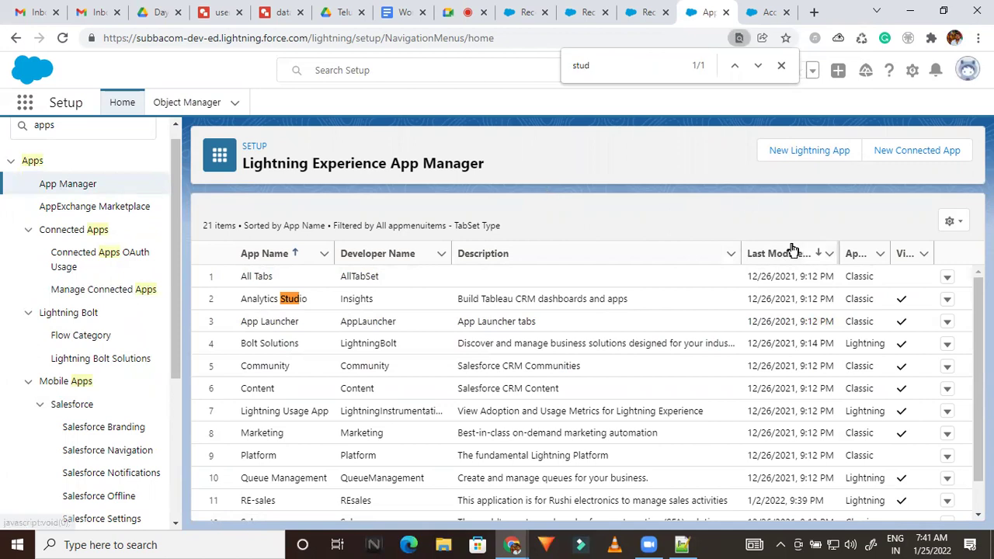
Open the Student Management app for editing from the App Manager list.
scroll(583, 388, "down", 3)
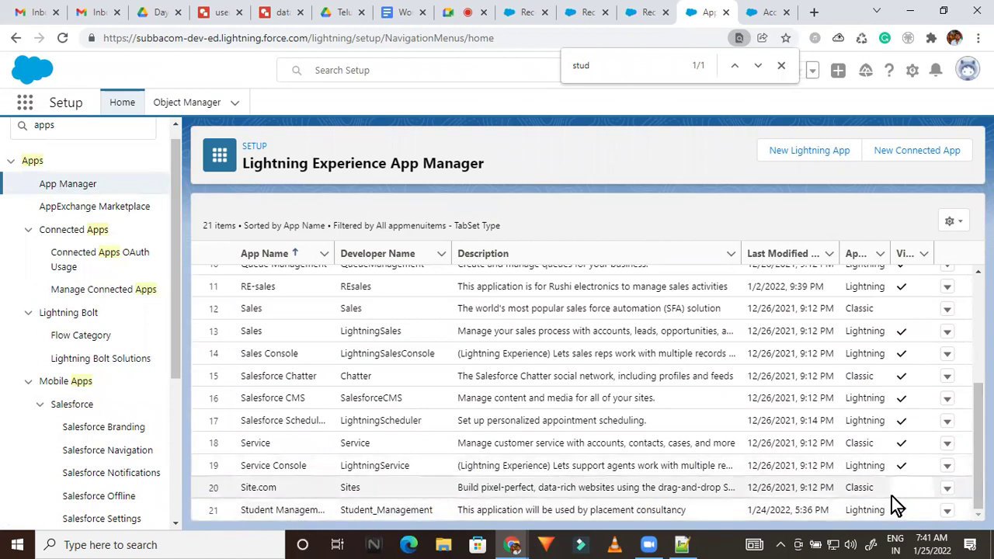
left_click(947, 512)
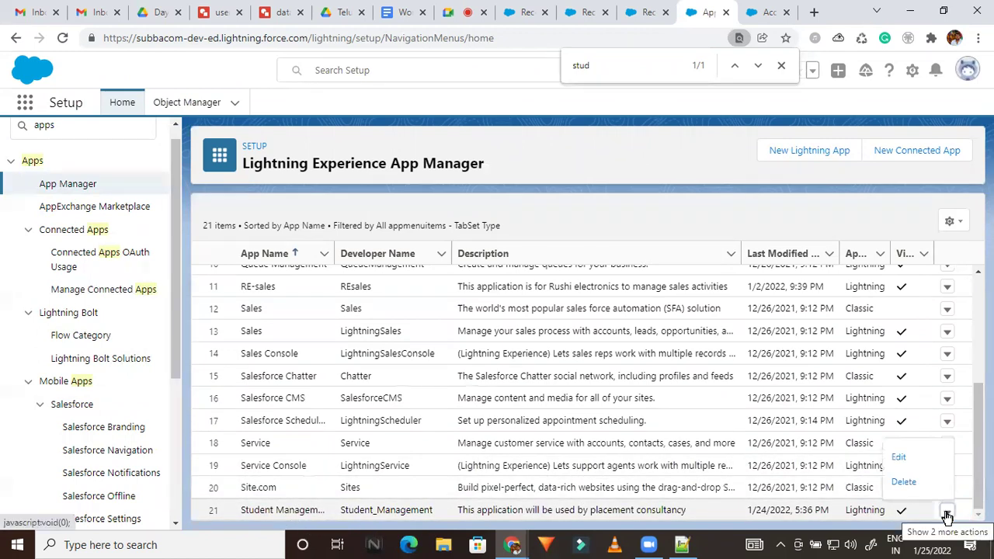
left_click(899, 459)
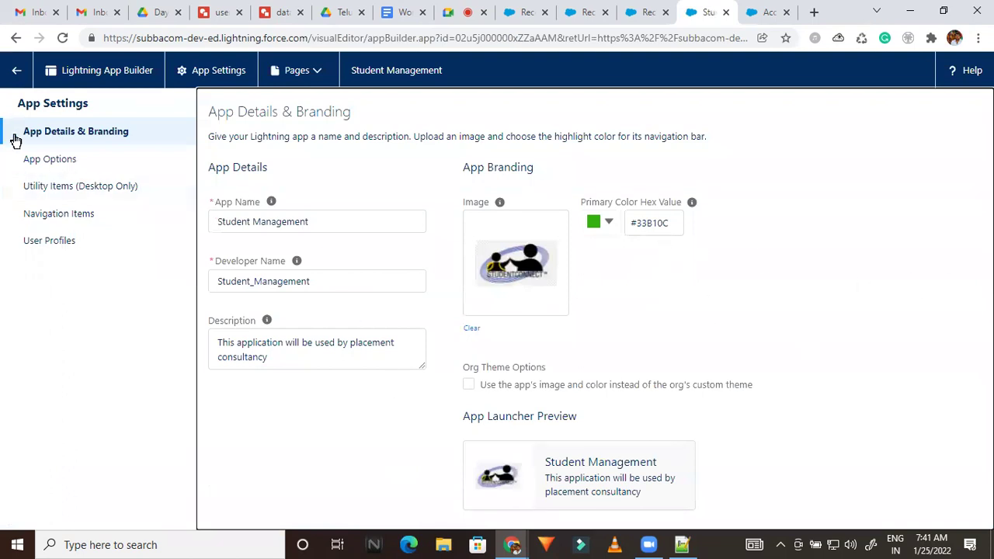
Remove Accounts from the Student Management app's selected navigation items and save.
left_click(71, 221)
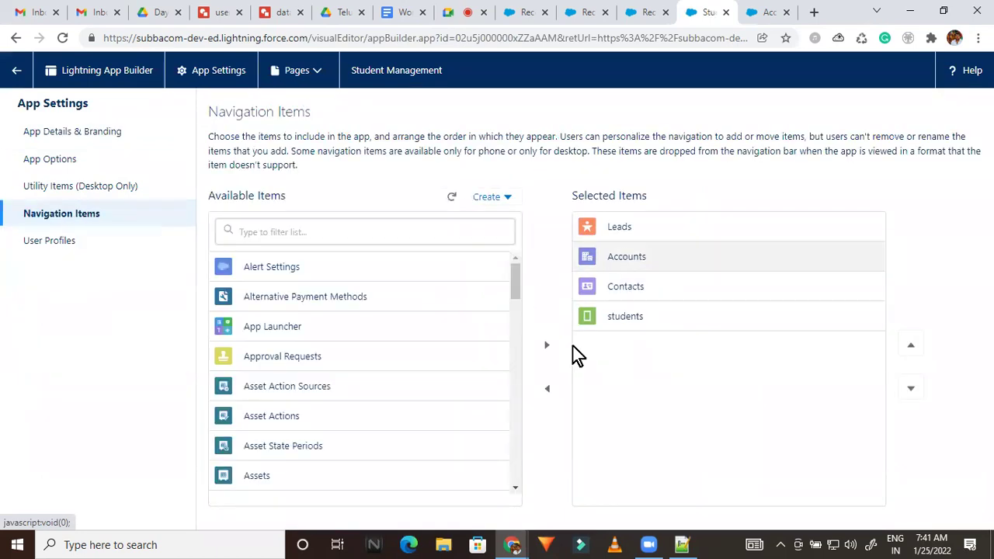
left_click(548, 389)
left_click(630, 509)
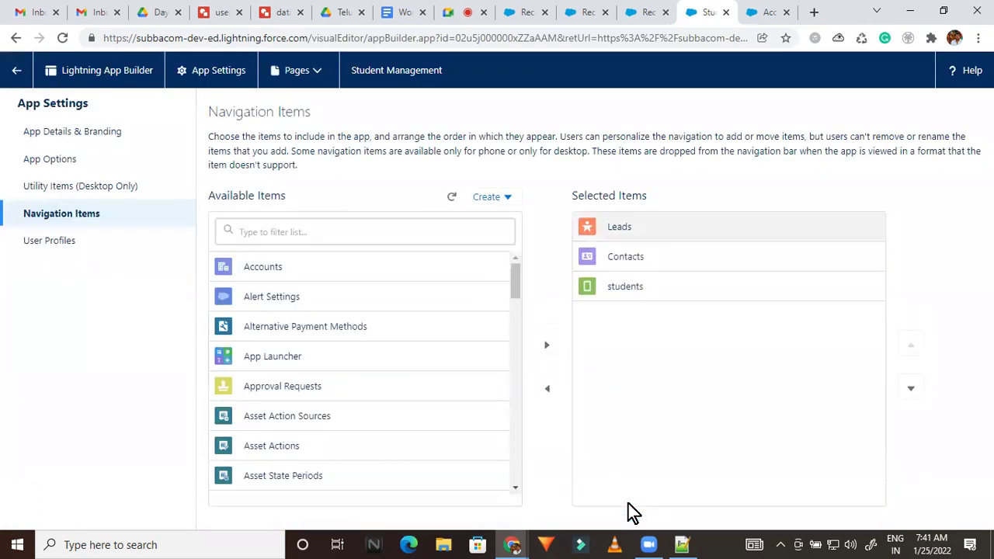
Reload the Student Management app's Leads page and check the app's navigation items for the Accounts entry.
left_click(766, 12)
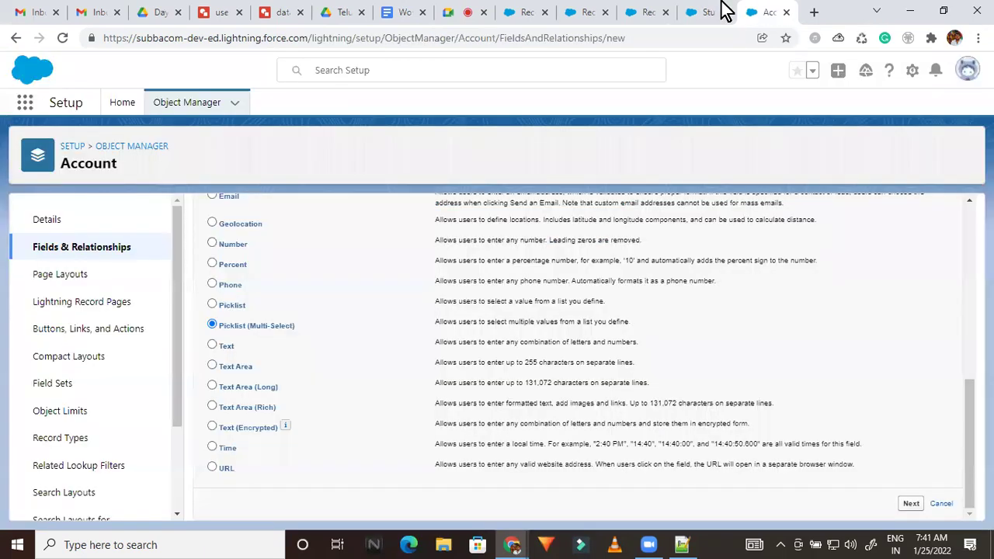
left_click(647, 12)
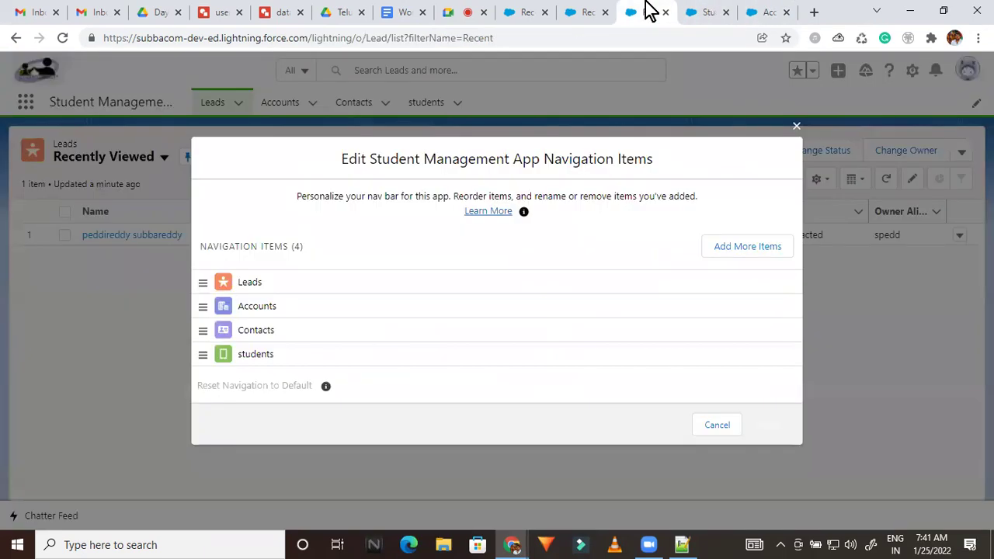
left_click(796, 127)
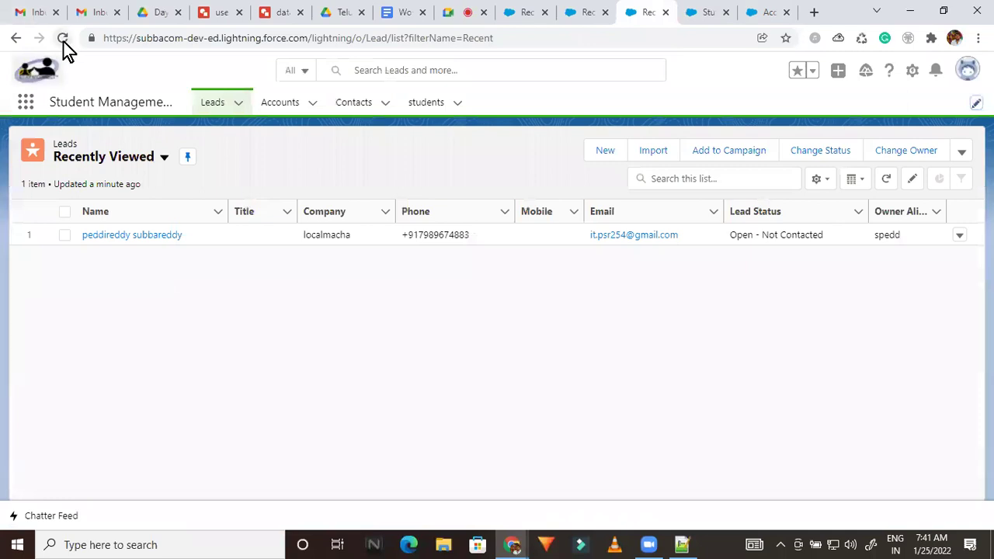
left_click(63, 39)
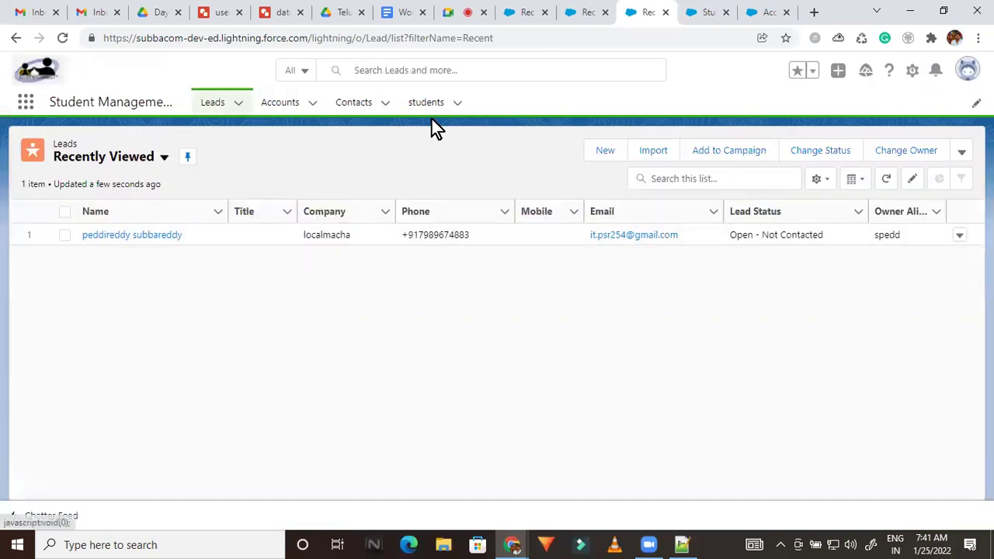
left_click(511, 39)
key("Return")
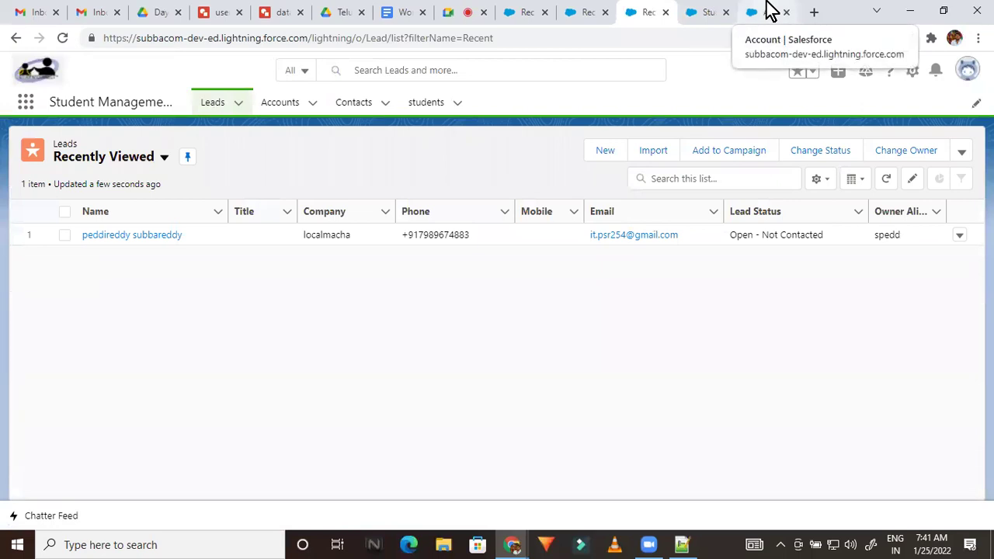
left_click(977, 103)
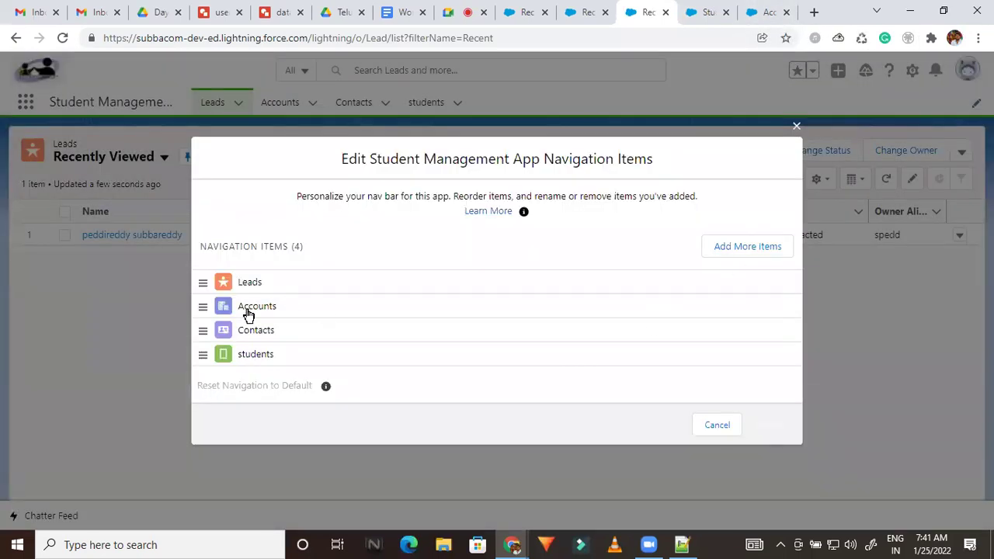
left_click(796, 126)
Return to the app settings, add Contract Manager to the profiles that can access Student Management, and save.
left_click(765, 10)
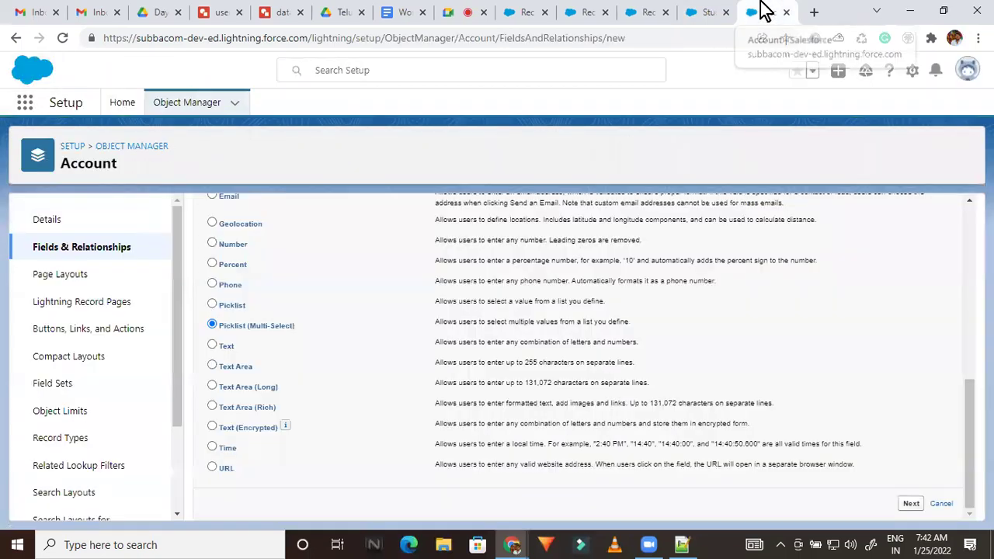
left_click(708, 11)
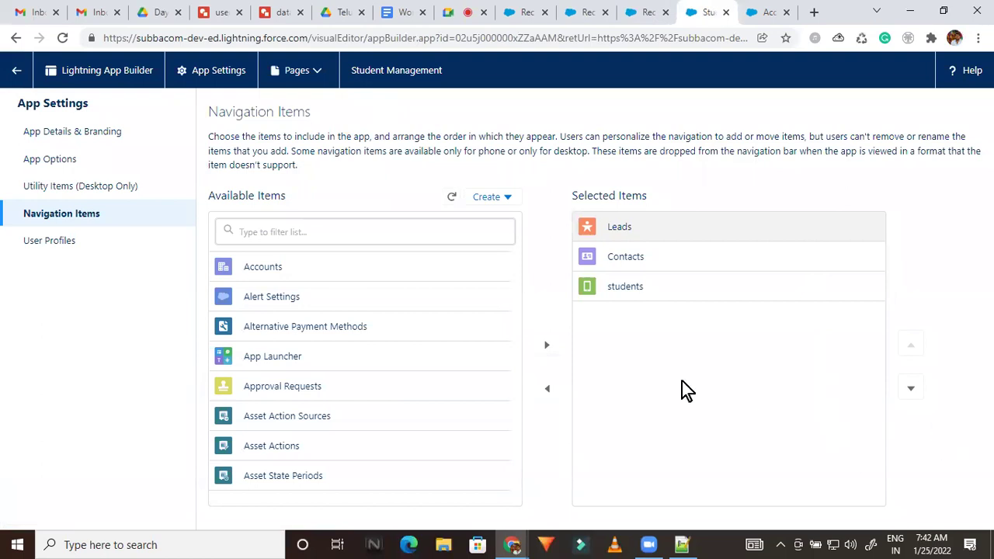
left_click(69, 161)
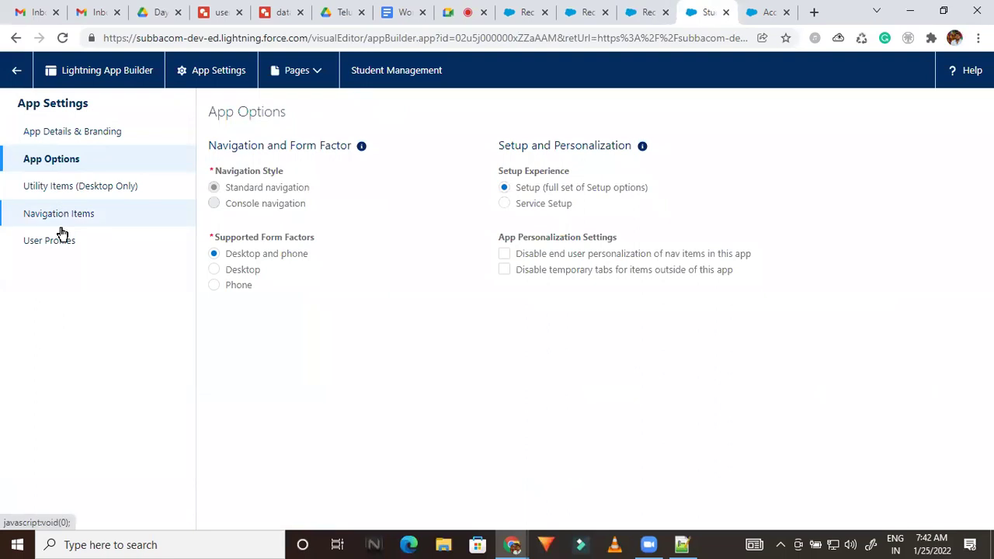
left_click(56, 250)
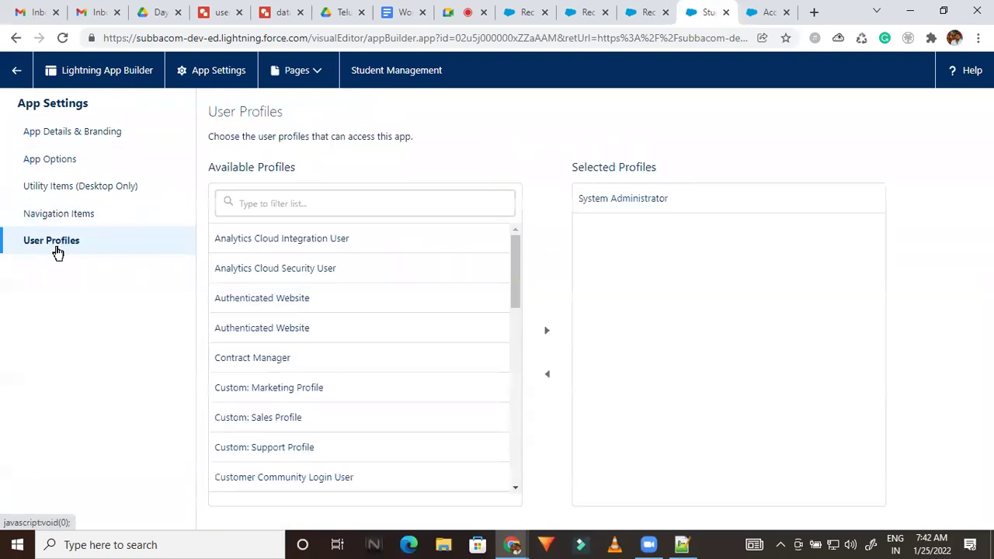
left_click(288, 362)
left_click(544, 334)
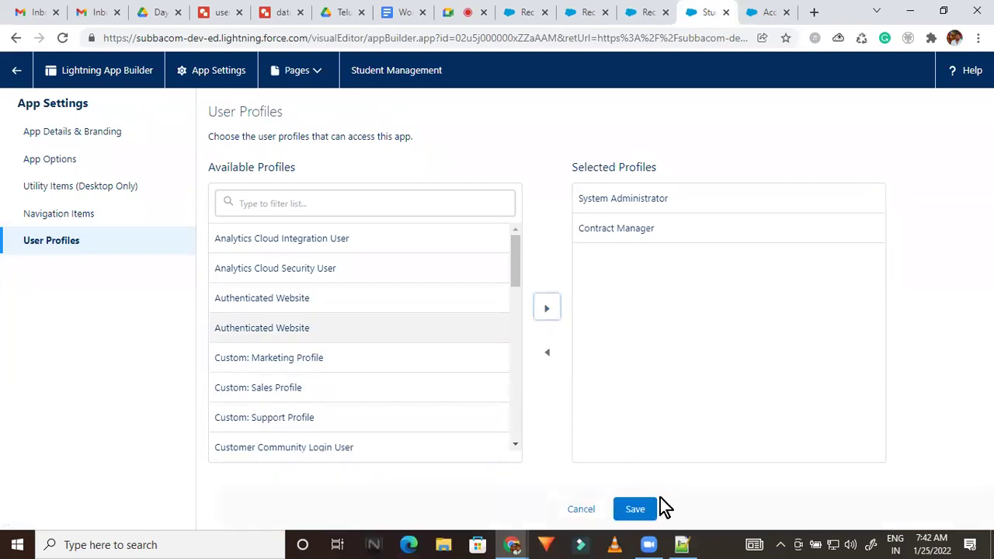
left_click(639, 509)
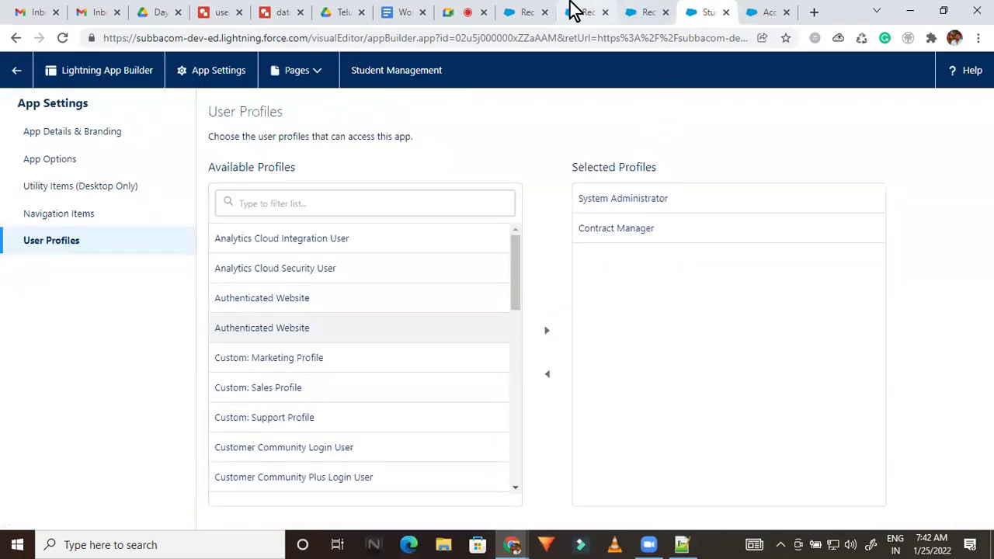
Reload the Student Management app's Contacts page in its browser tab to check the navigation bar.
left_click(575, 11)
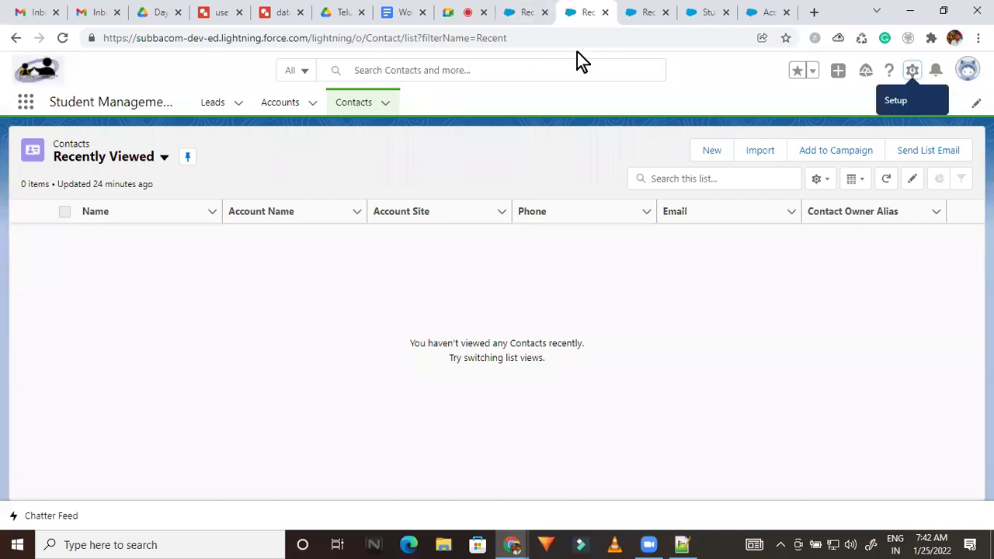
left_click(550, 38)
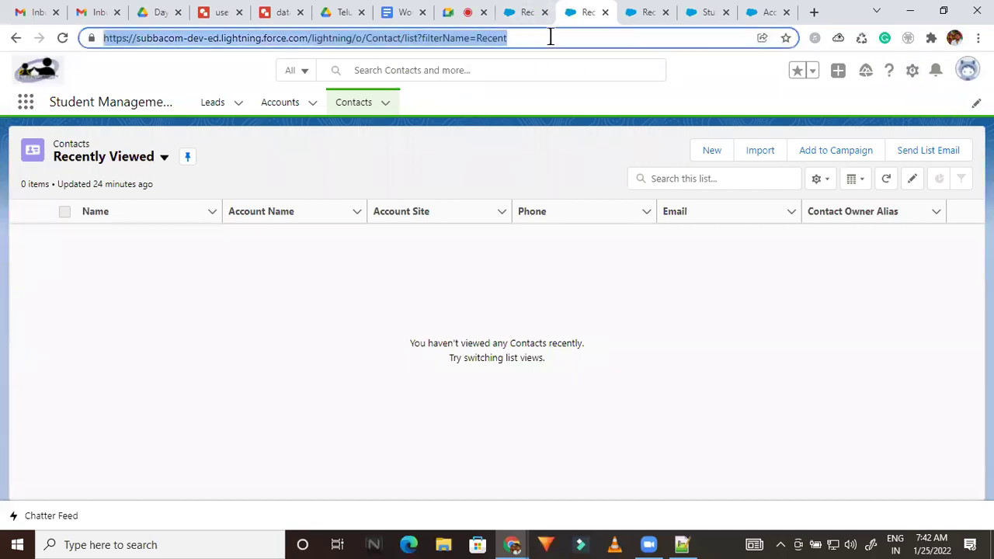
key("Return")
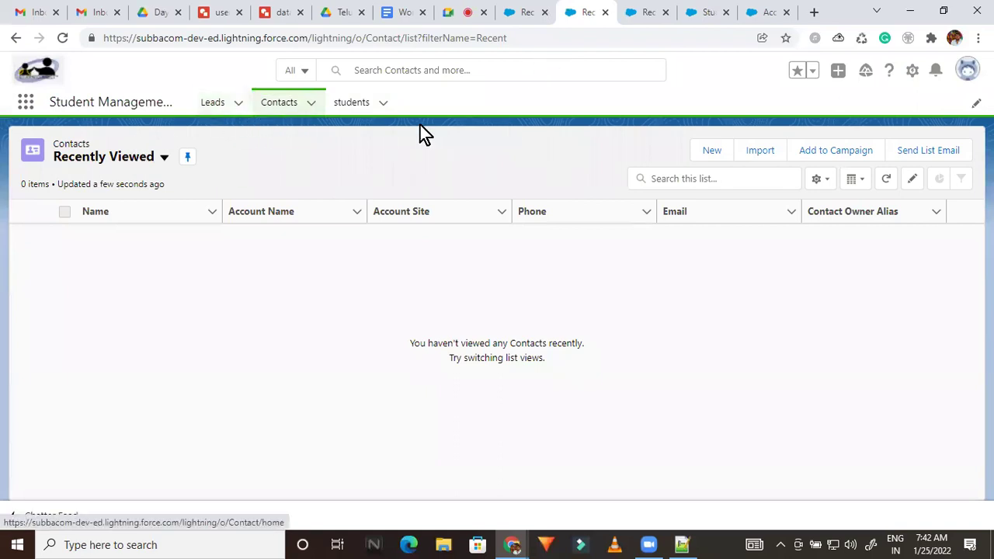
Return to the app settings, remove Leads and Contacts from the selected navigation items, and save.
left_click(761, 11)
left_click(703, 11)
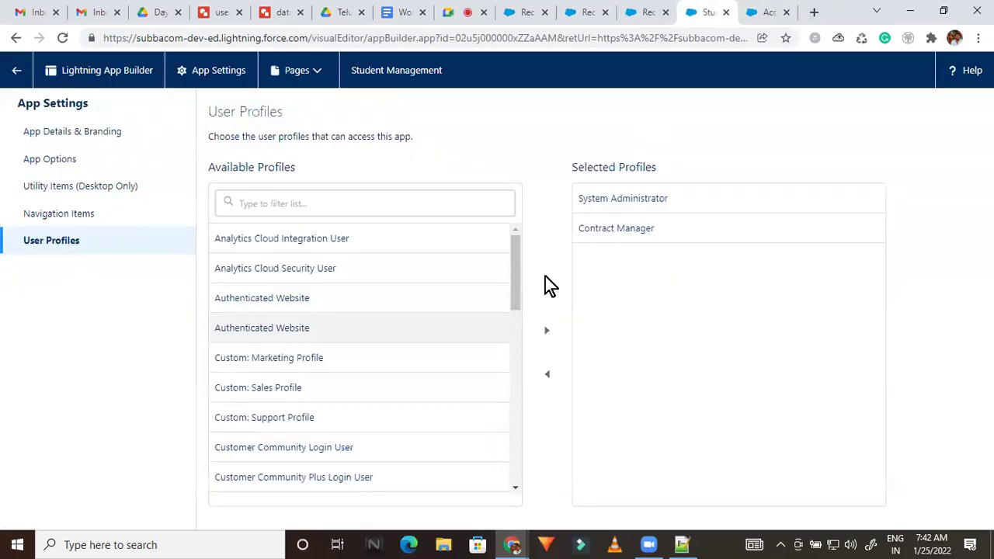
left_click(63, 218)
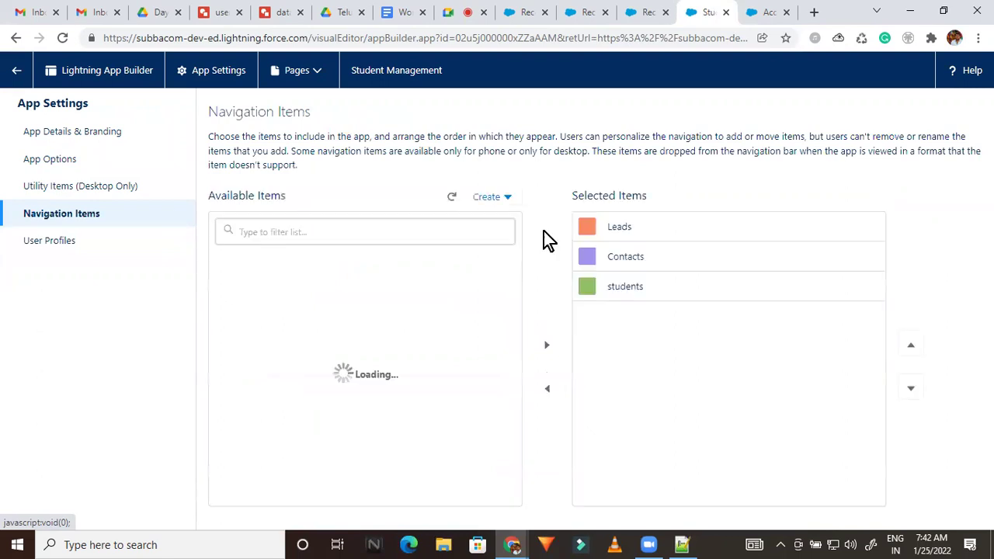
left_click(619, 228)
left_click(550, 390)
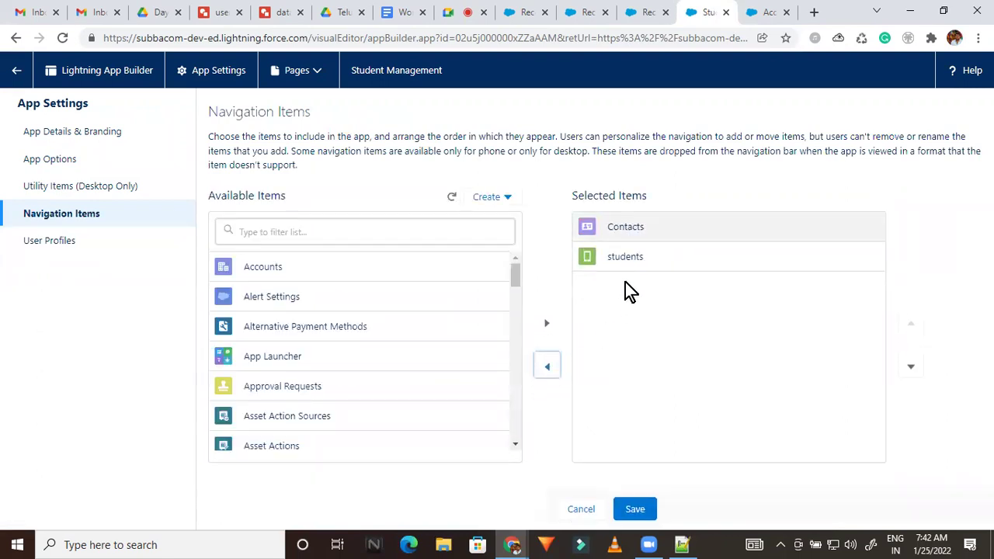
left_click(552, 370)
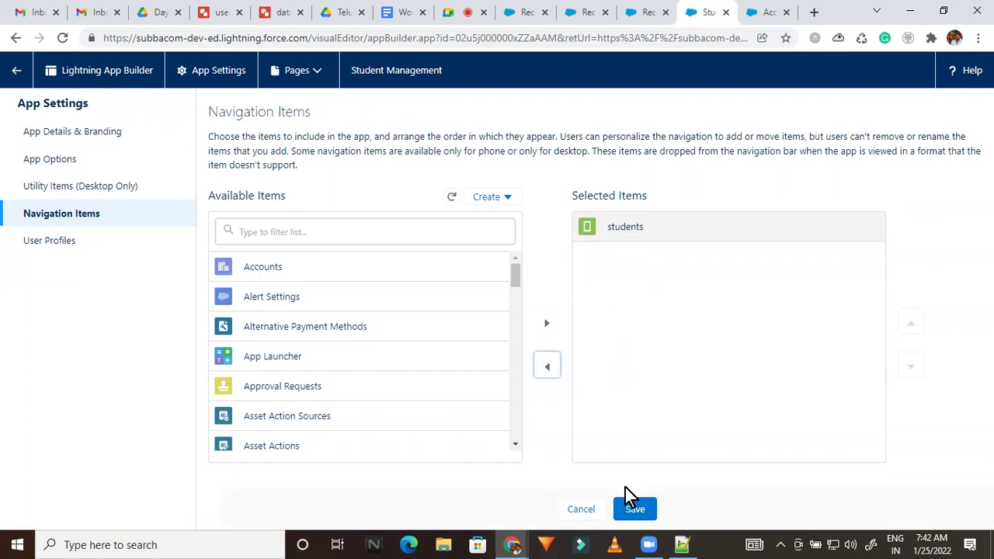
left_click(635, 509)
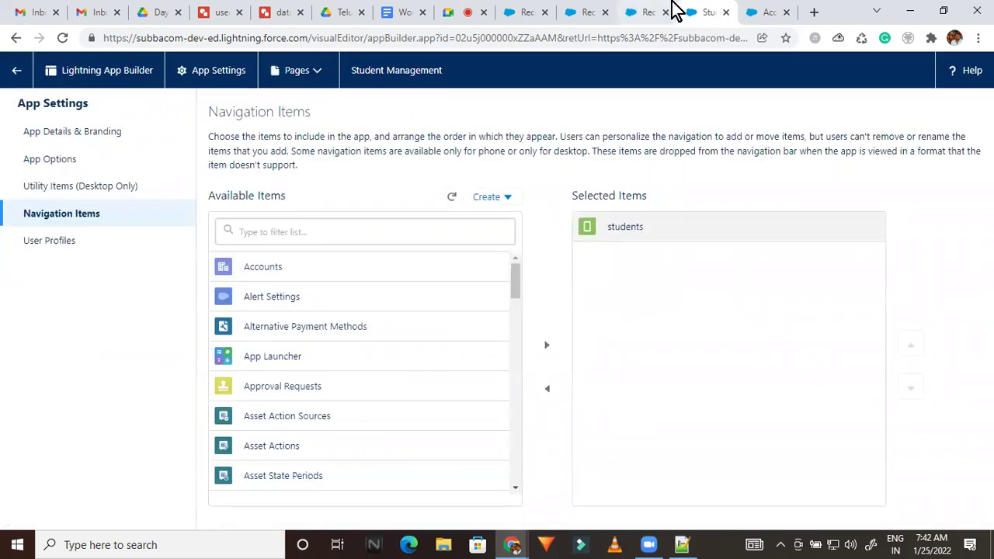
Reload the Student Management app's Contacts page and close its temporary Recently Viewed tab.
left_click(598, 12)
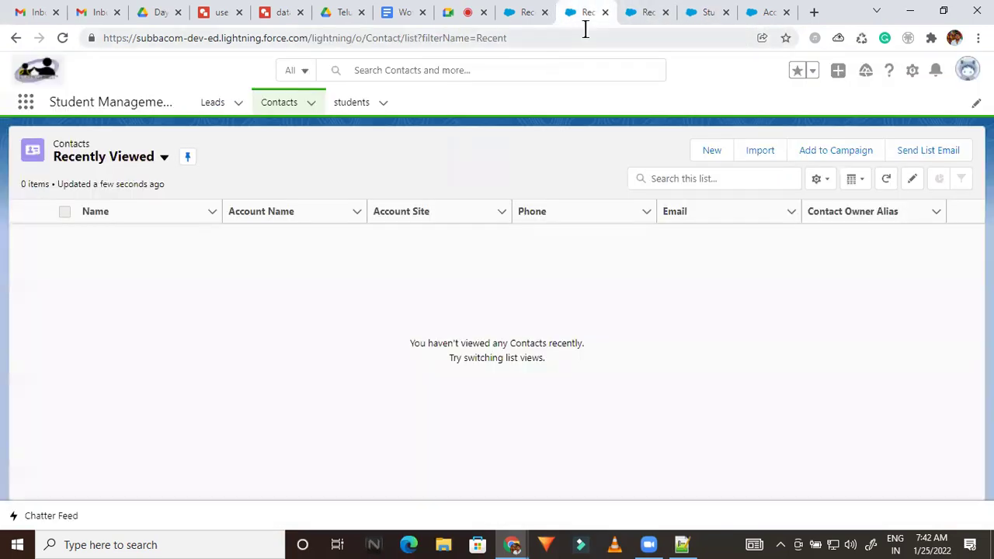
left_click(585, 30)
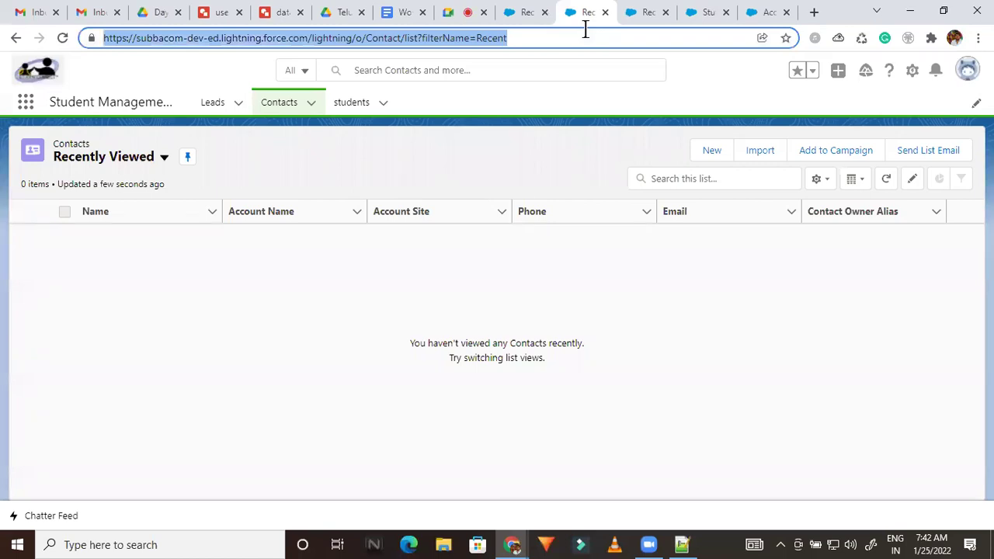
key("Return")
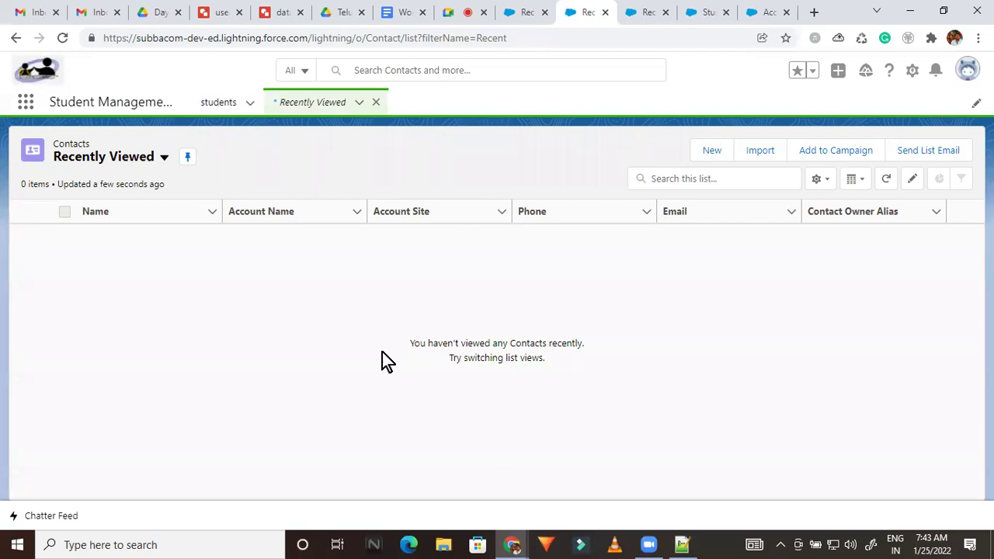
left_click(376, 106)
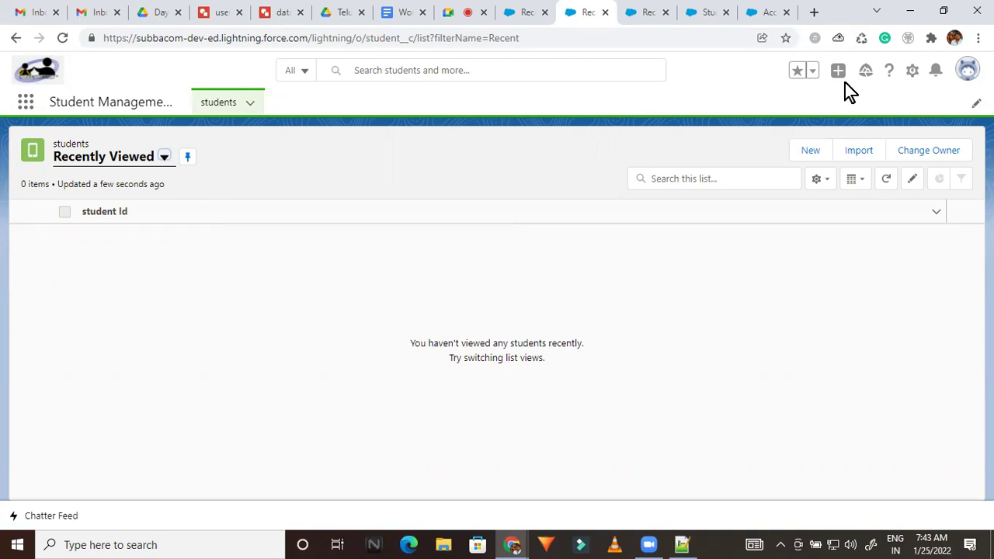
left_click(914, 70)
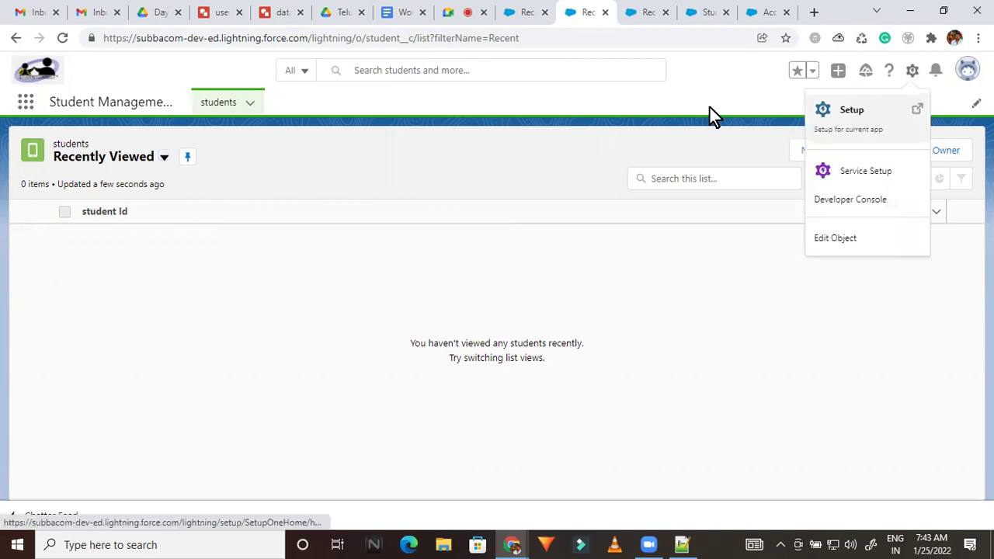
left_click(662, 90)
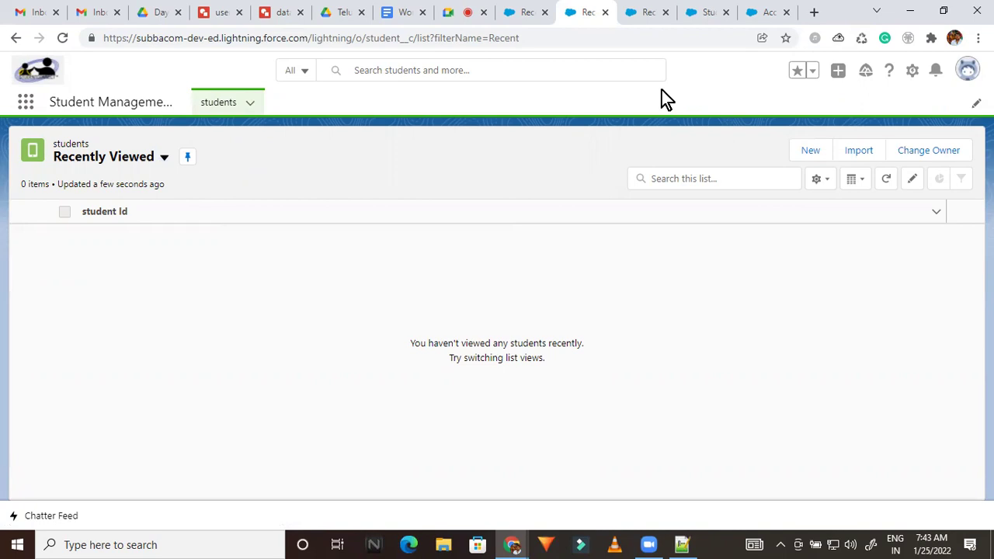
left_click(524, 11)
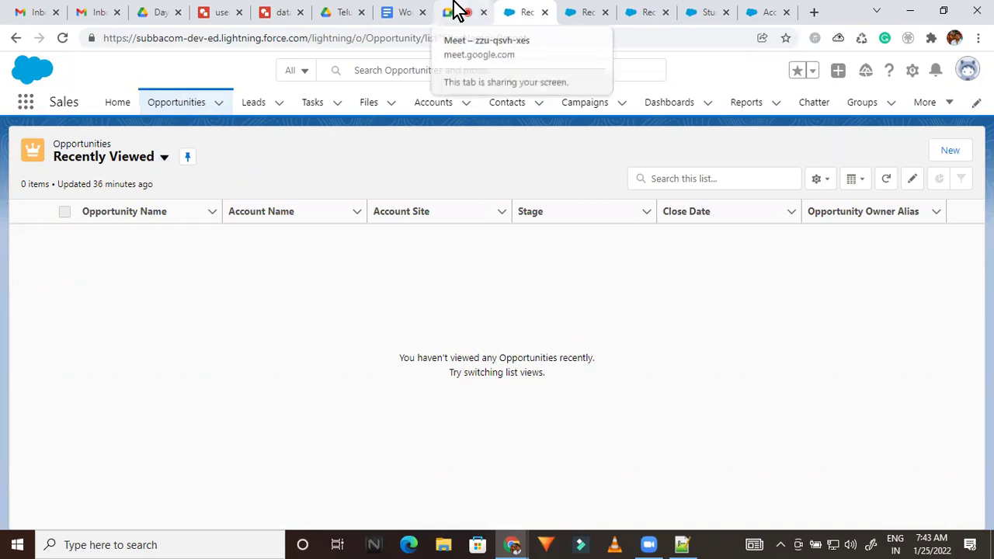
Switch to the Salesforce notes in Notepad++, then to Zoom.
left_click(682, 544)
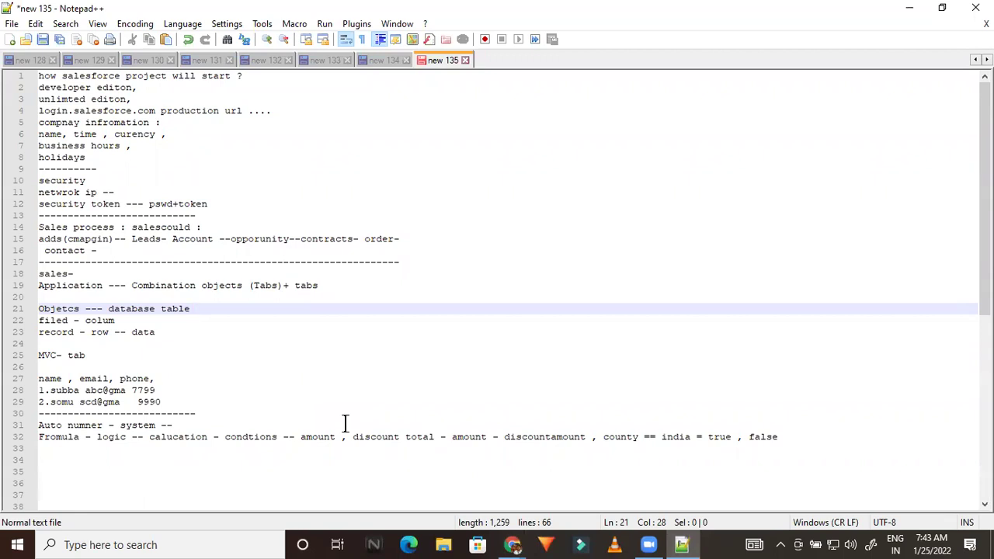
left_click(649, 544)
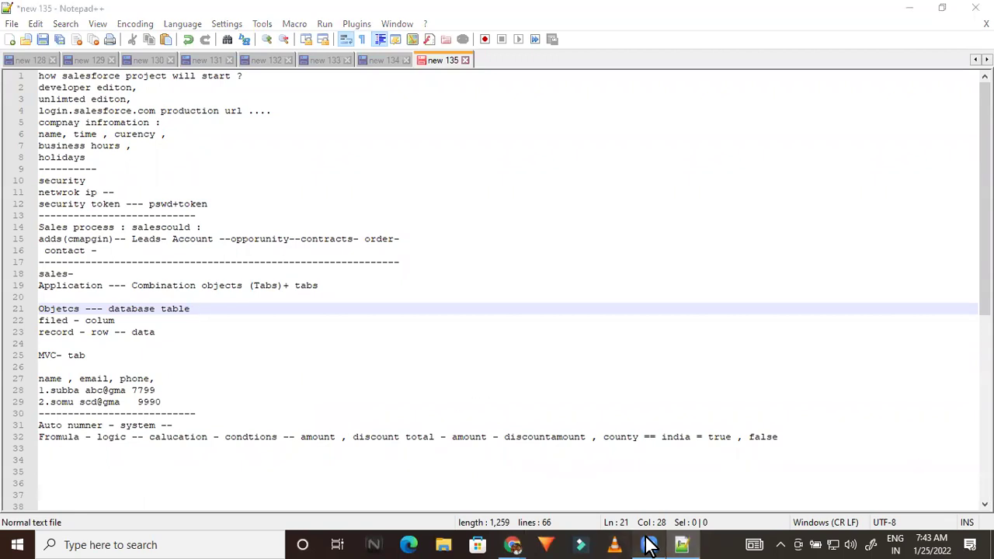